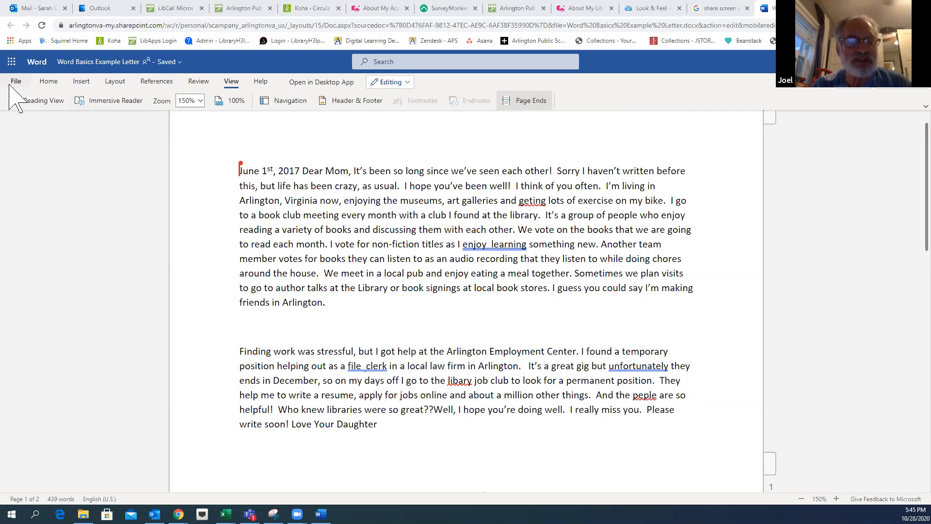
# - Examine the available commands for formatting, inserting, layout, references and viewing, plus the contextual options for the letter's text
pyautogui.click(50, 82)
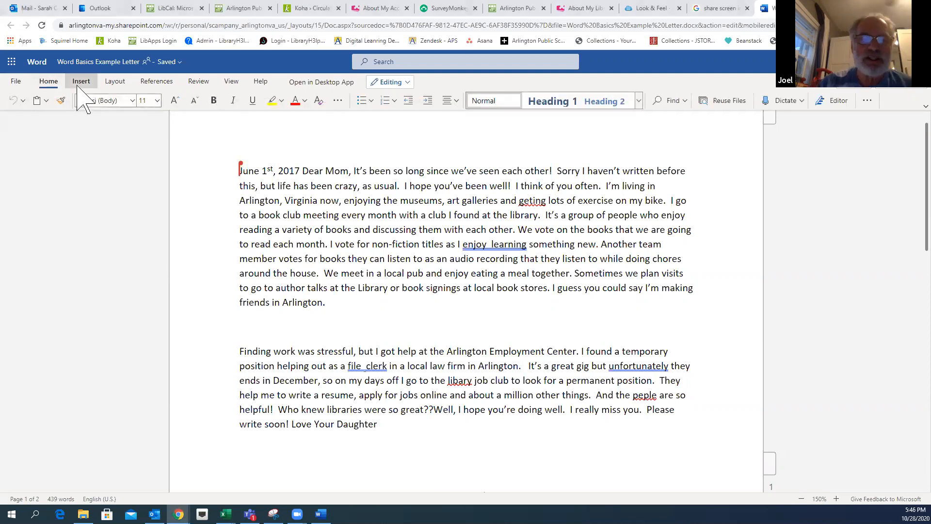
pyautogui.click(81, 83)
pyautogui.click(122, 82)
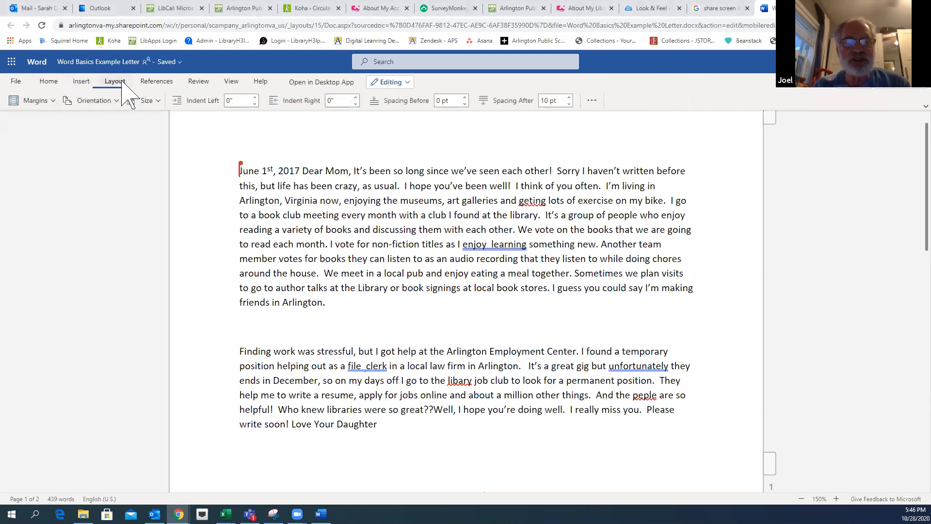
pyautogui.click(156, 82)
pyautogui.click(231, 81)
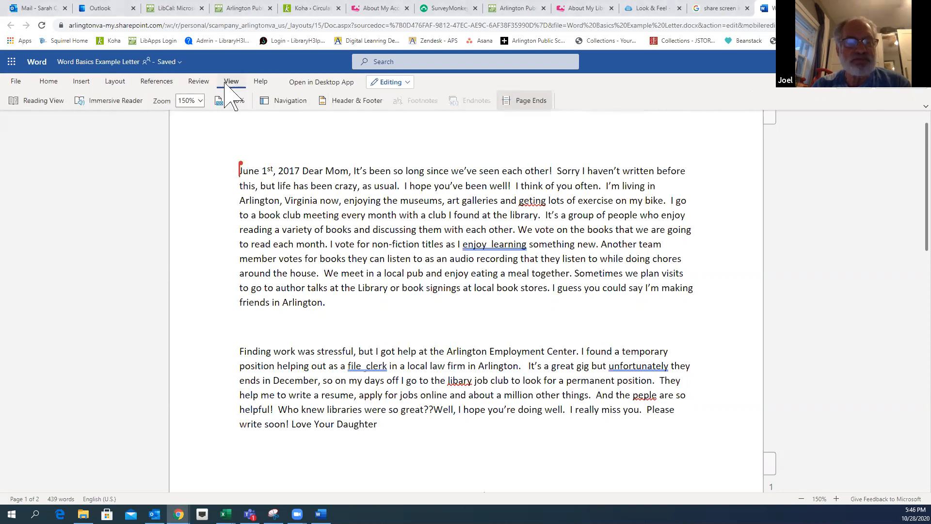
pyautogui.click(48, 81)
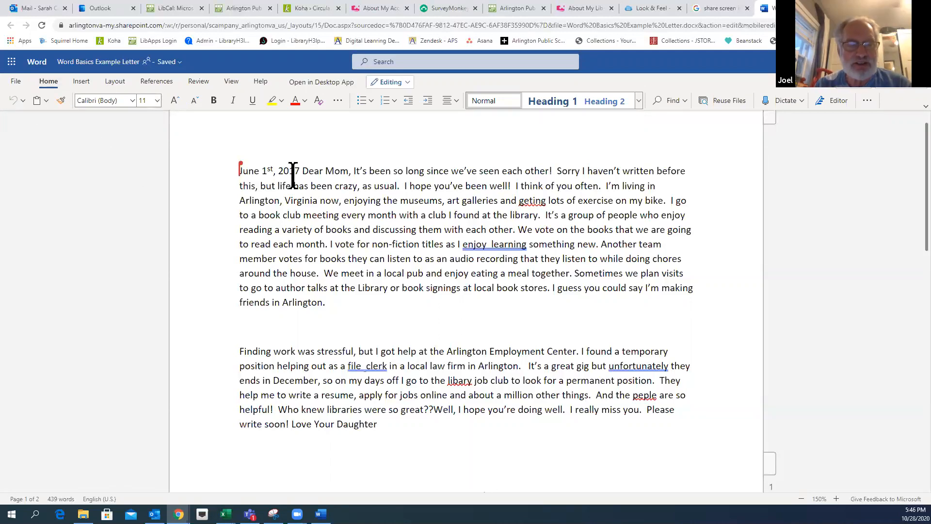
pyautogui.rightClick(309, 199)
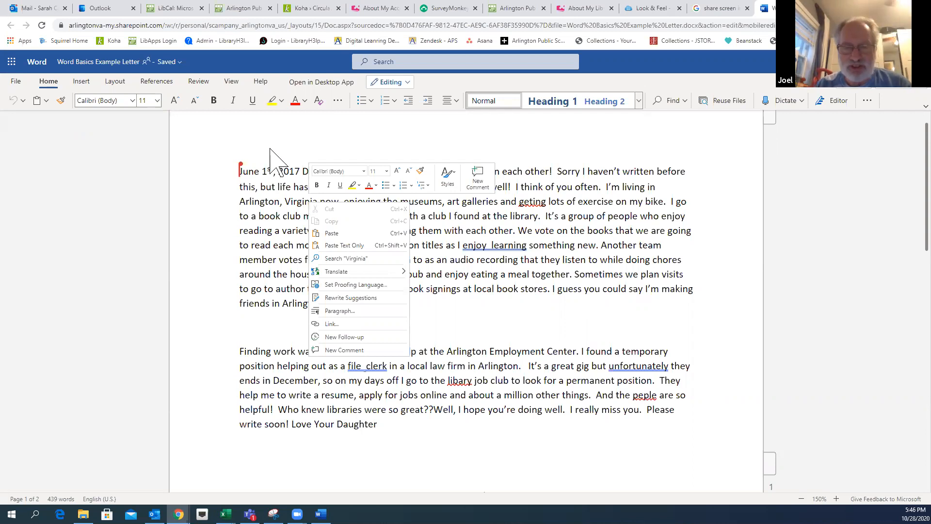
pyautogui.click(293, 183)
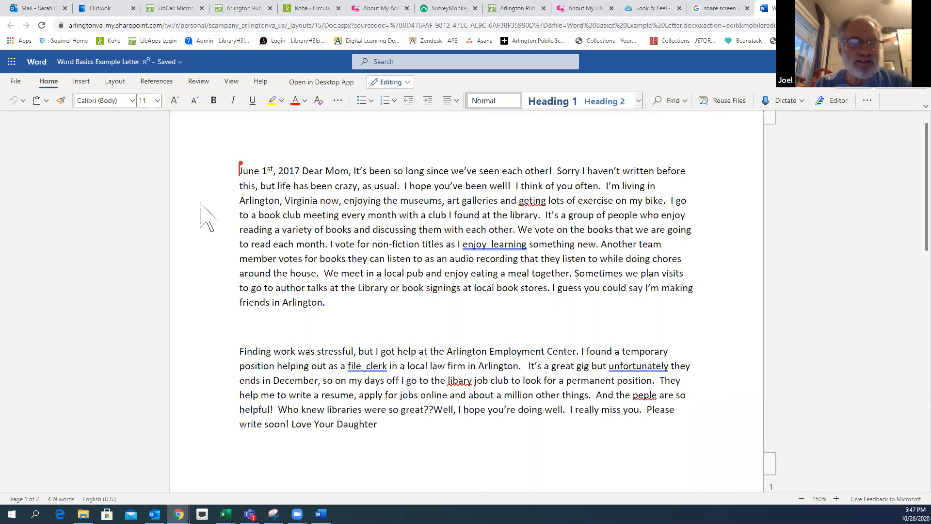
# - Examine the file-level options, including the new-document templates and the list of recent documents, and return to the letter
pyautogui.click(16, 82)
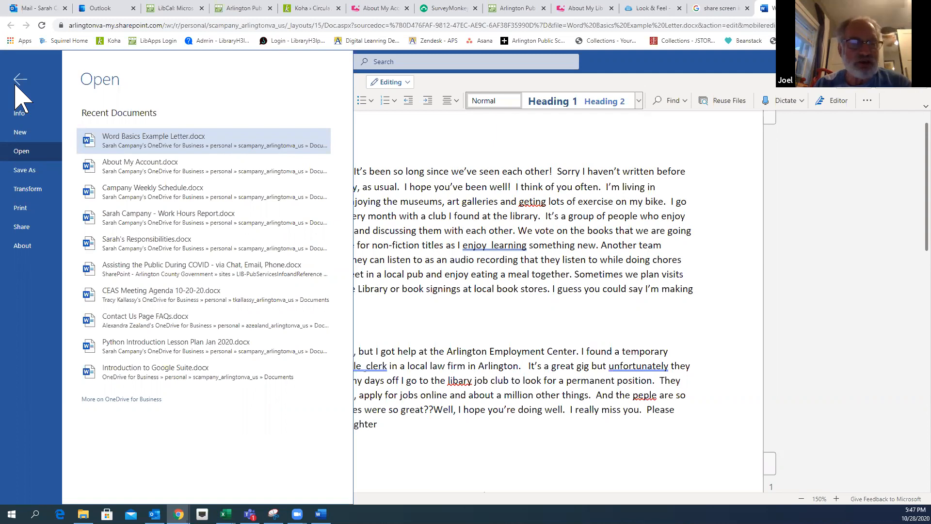
pyautogui.click(19, 132)
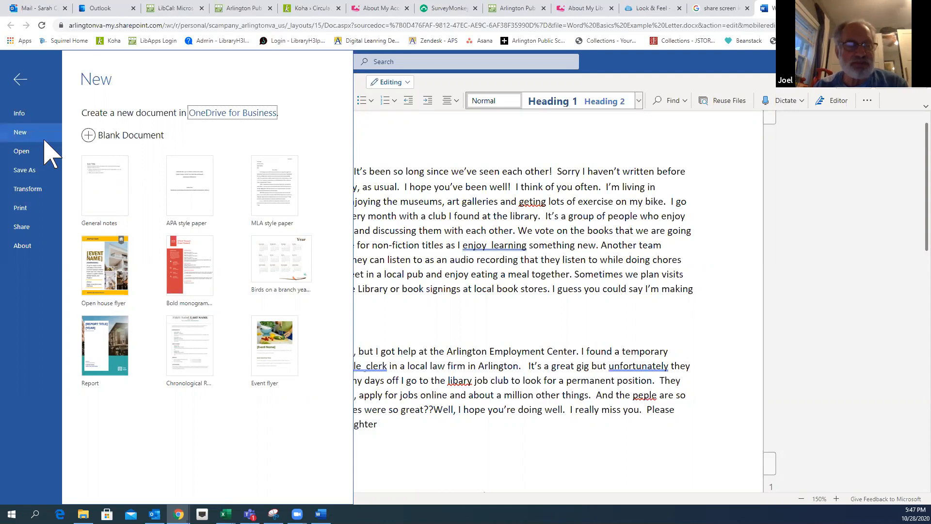
pyautogui.click(21, 152)
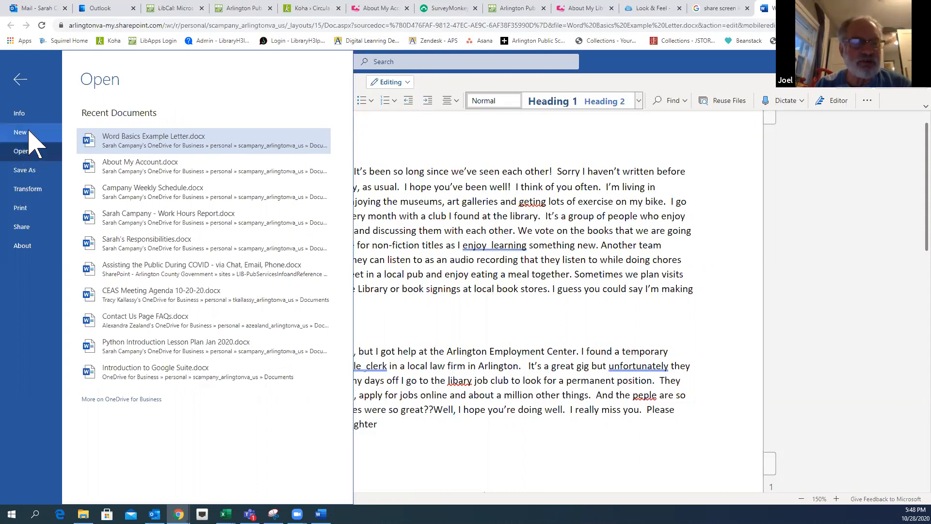
pyautogui.click(21, 86)
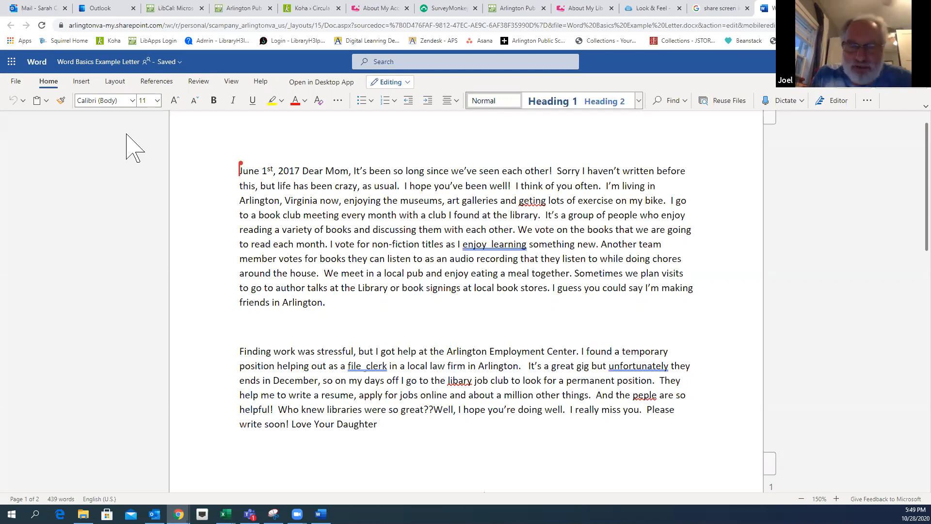
pyautogui.click(17, 84)
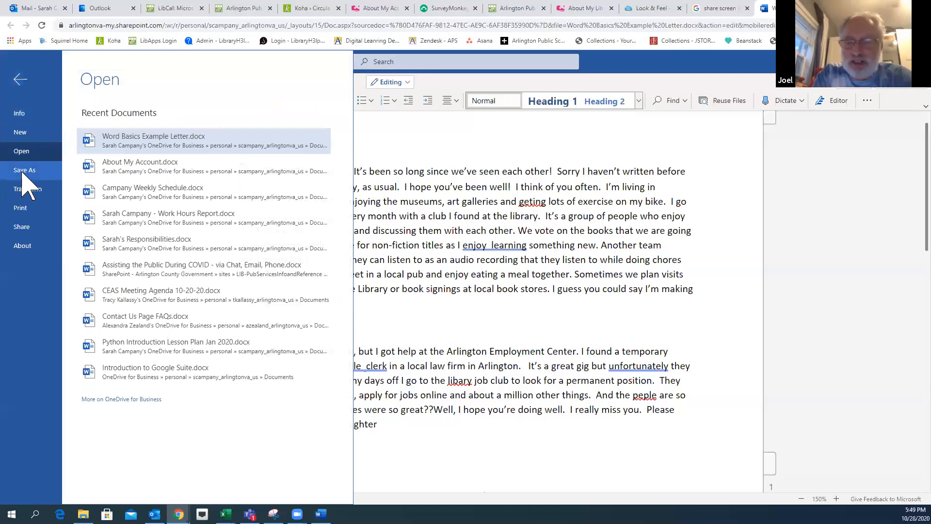
pyautogui.click(20, 80)
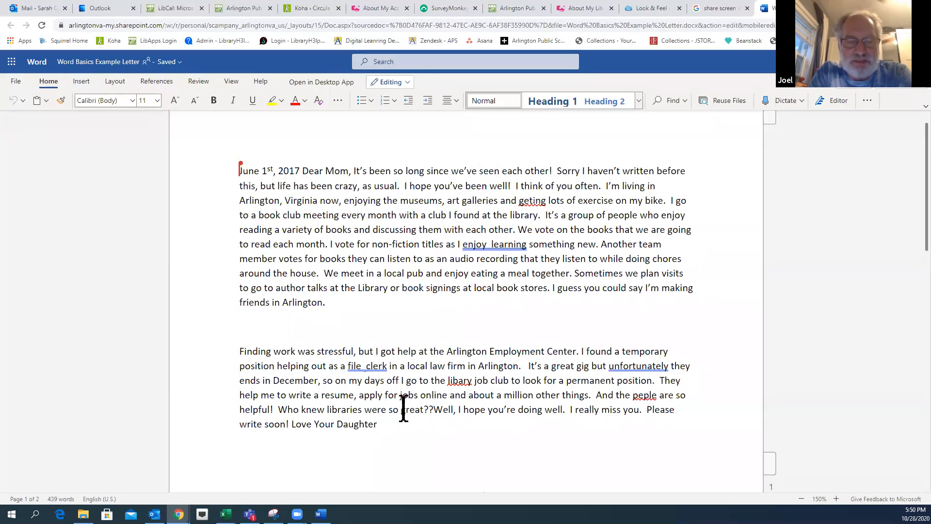
# - Try twice to create a new document from the open letter, closing the blank browser window each time
pyautogui.click(240, 350)
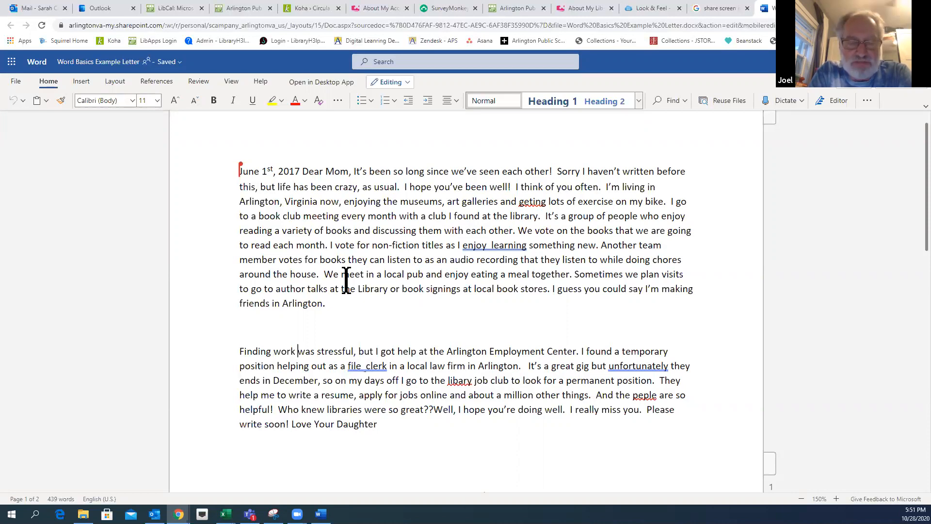
pyautogui.hotkey('ctrl', 'n')
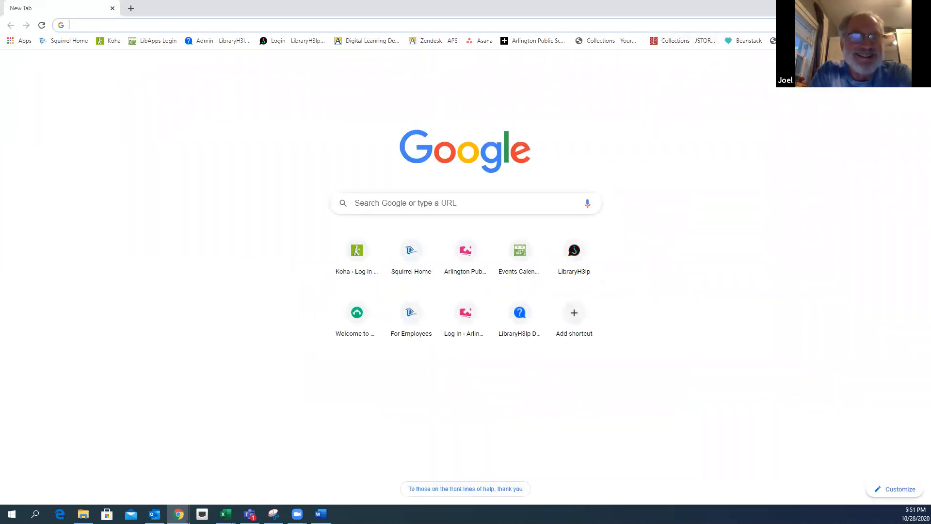
pyautogui.click(920, 8)
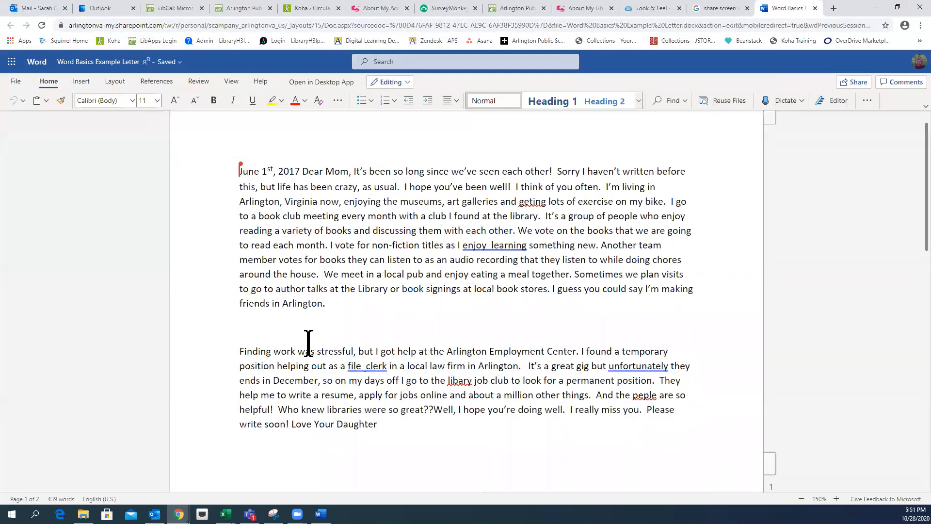
pyautogui.hotkey('ctrl', 'n')
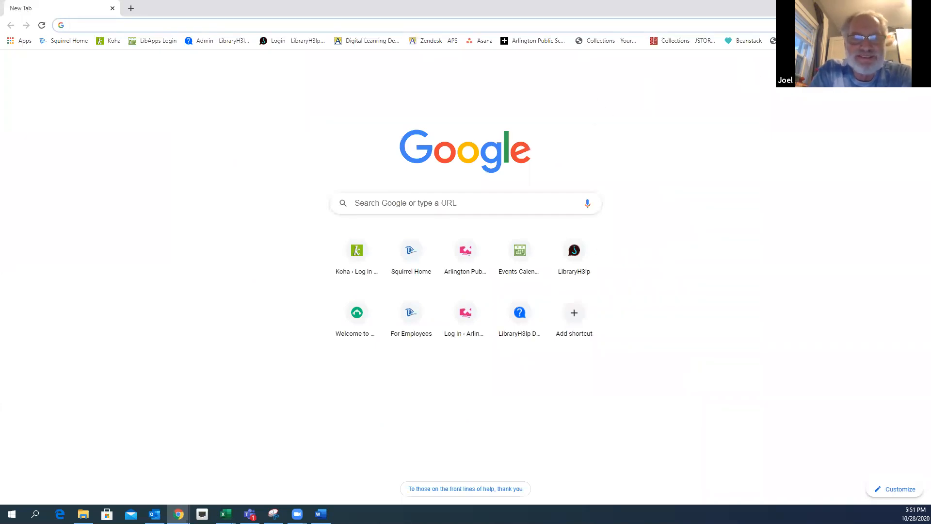
pyautogui.click(920, 7)
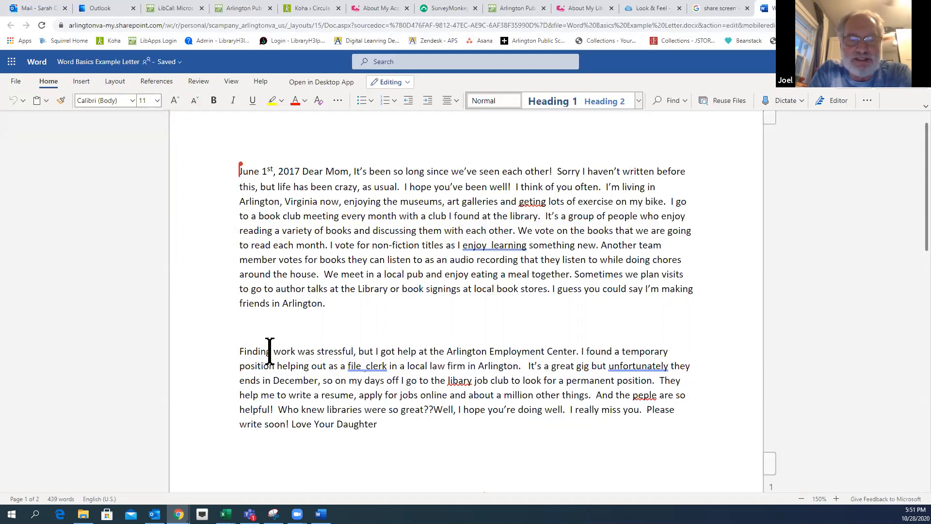
# - Apply bold to the word "Finding" at the start of the second paragraph and remove the bold again
pyautogui.doubleClick(245, 351)
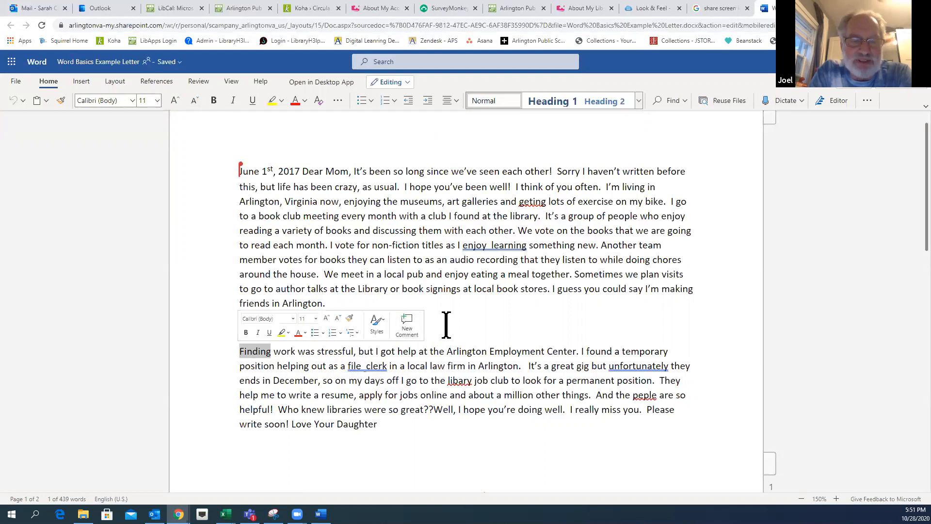
pyautogui.click(257, 353)
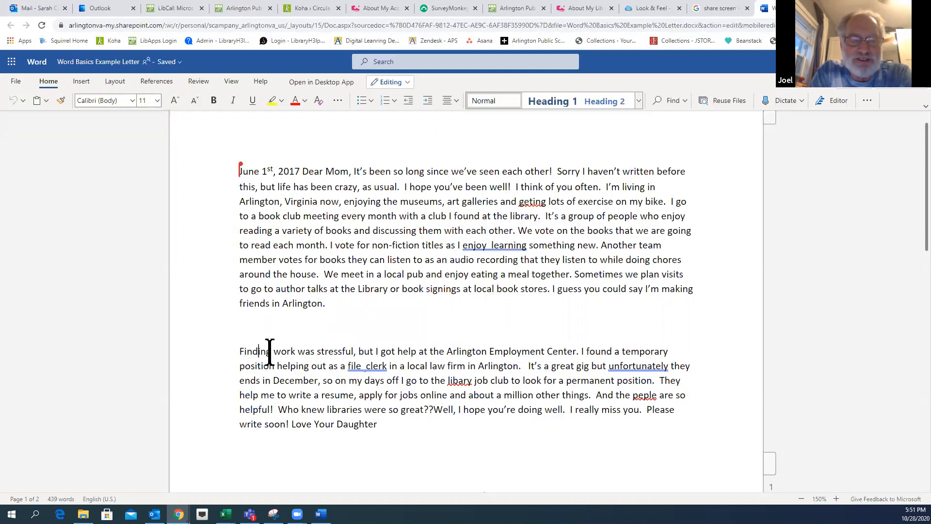
pyautogui.moveTo(268, 352); pyautogui.dragTo(248, 353)
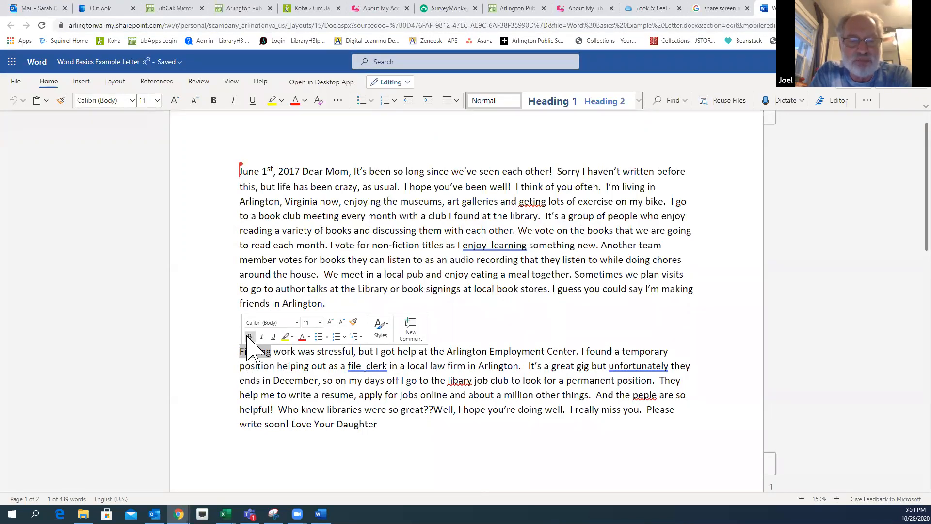
pyautogui.click(249, 336)
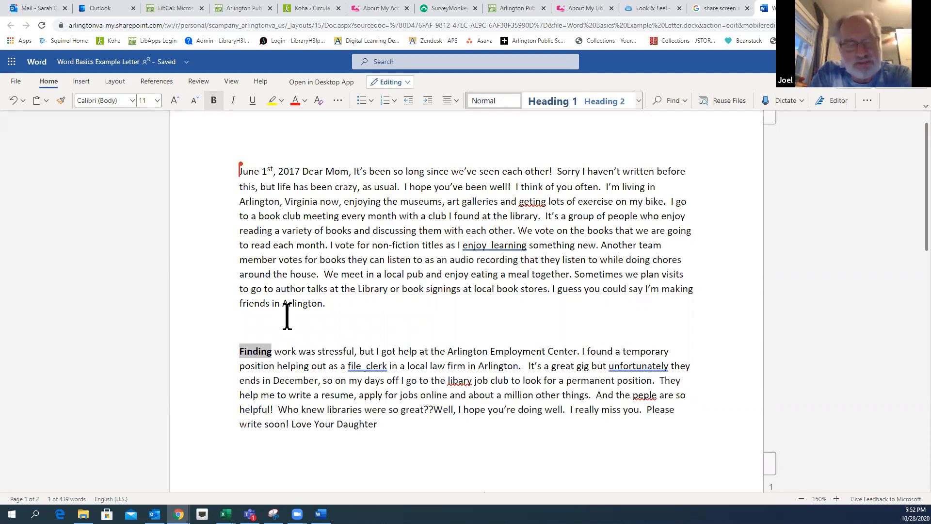
pyautogui.hotkey('ctrl', 'b')
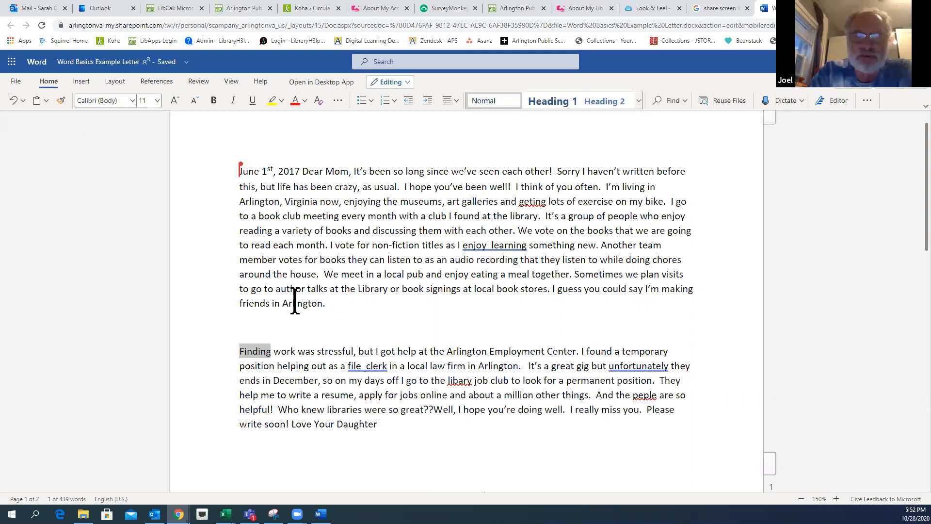
# - Put the greeting "Dear Mom," on its own line, separated from the date above and the letter's body below
pyautogui.scroll(-4, 306, 290)
pyautogui.scroll(4, 306, 287)
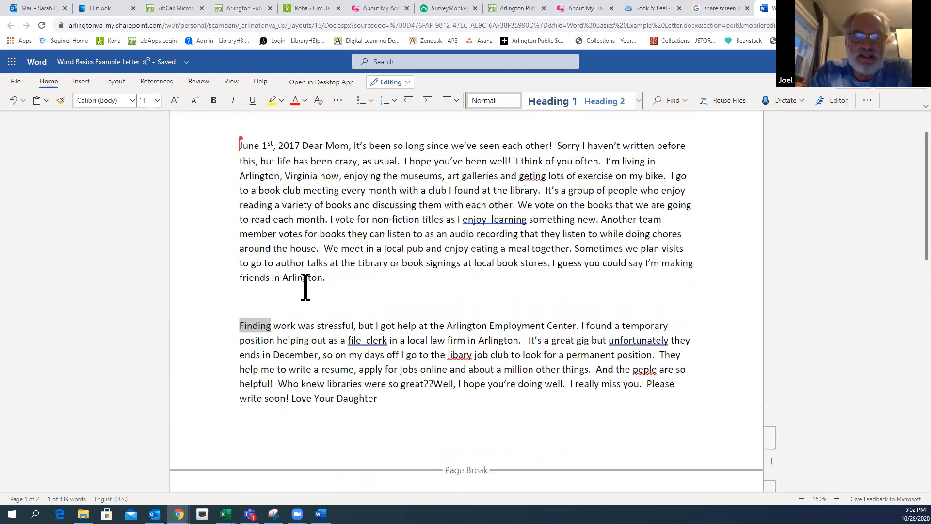
pyautogui.scroll(-15, 306, 287)
pyautogui.scroll(15, 306, 287)
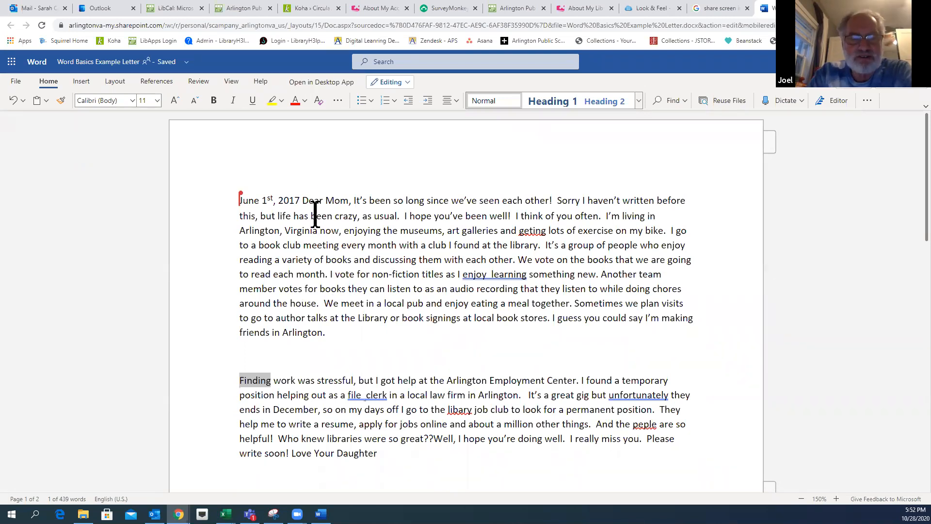
pyautogui.click(302, 199)
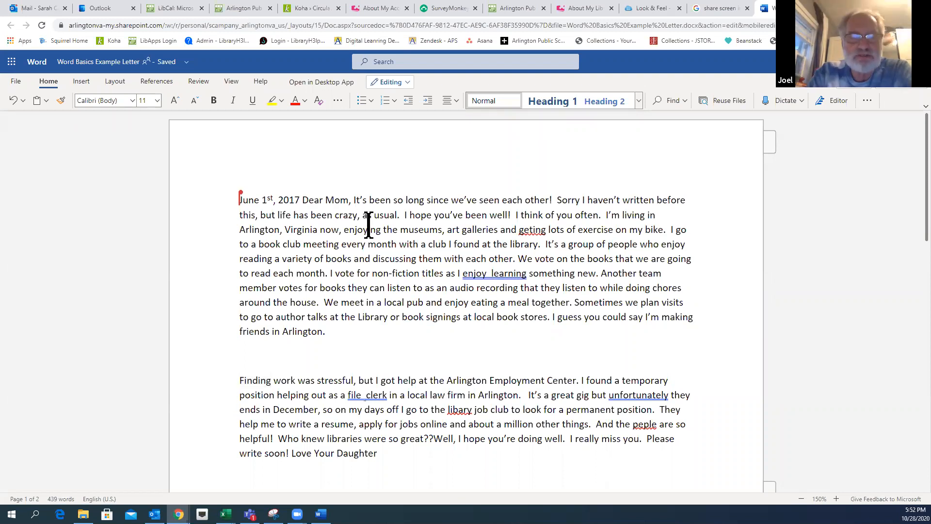
pyautogui.press('Return')
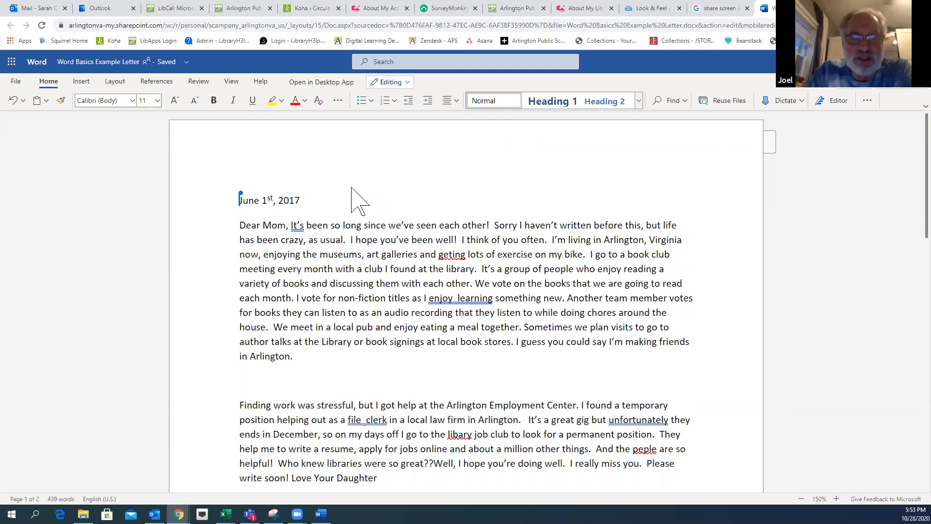
pyautogui.click(291, 226)
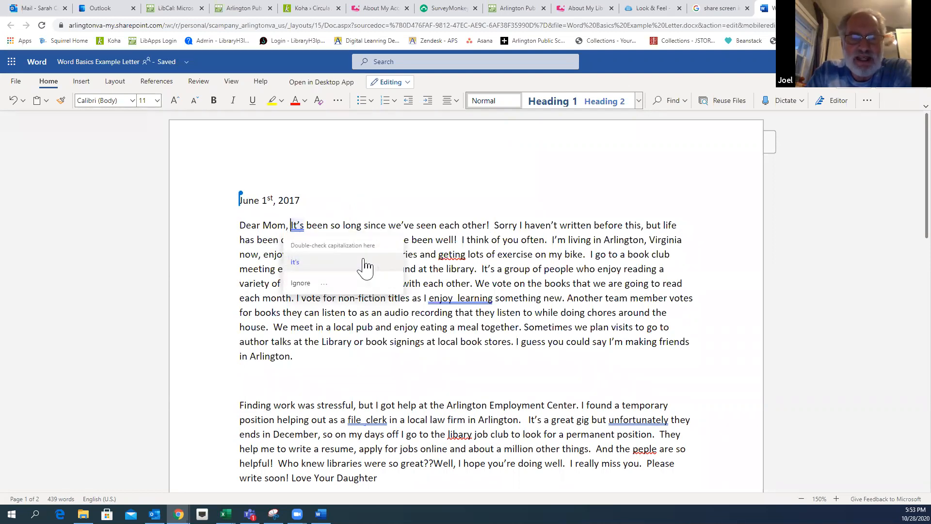
pyautogui.press('Return')
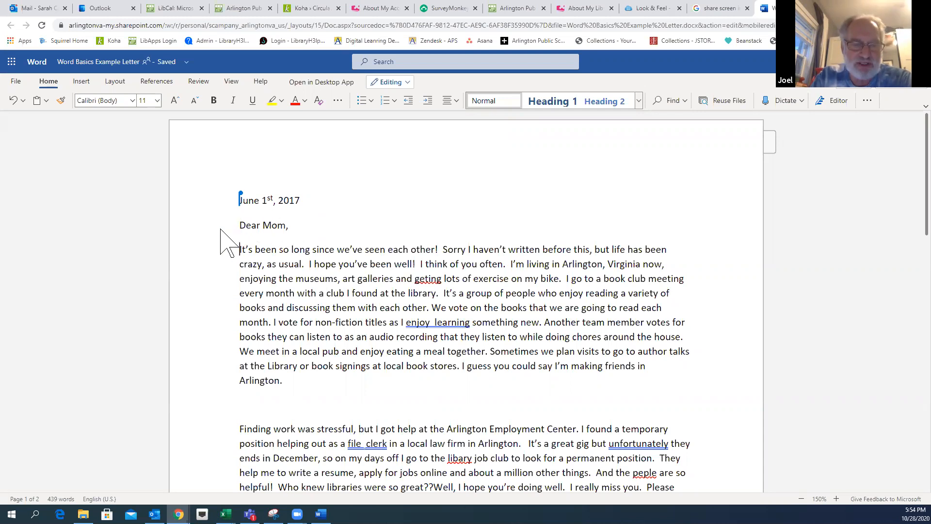
# - Cut the whole first body paragraph, from "It's been so long" to "friends in Arlington.", out of the letter
pyautogui.moveTo(239, 225); pyautogui.dragTo(295, 226)
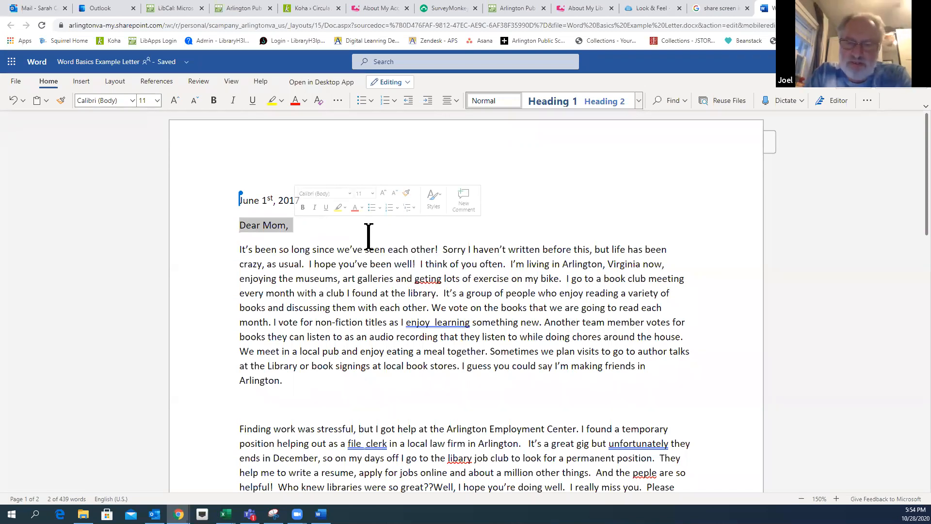
pyautogui.click(271, 198)
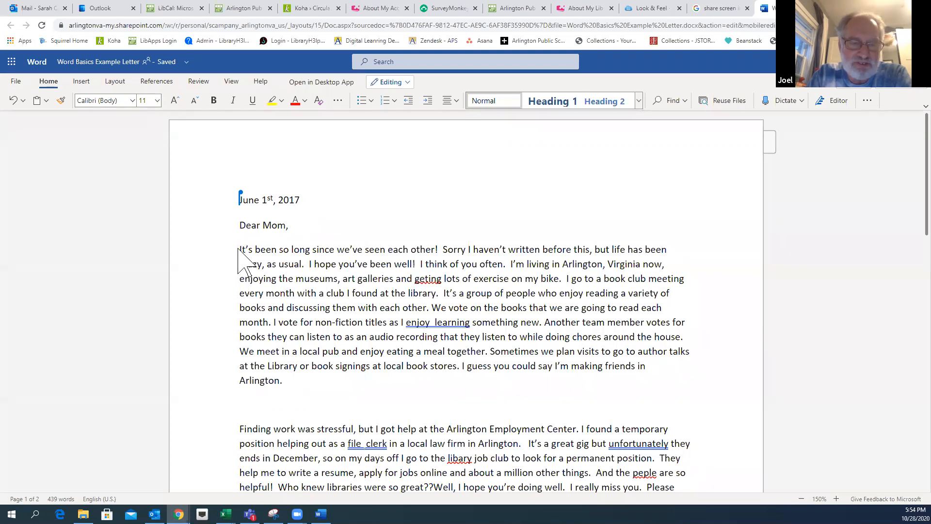
pyautogui.moveTo(239, 249); pyautogui.dragTo(324, 379)
pyautogui.hotkey('ctrl', 'c')
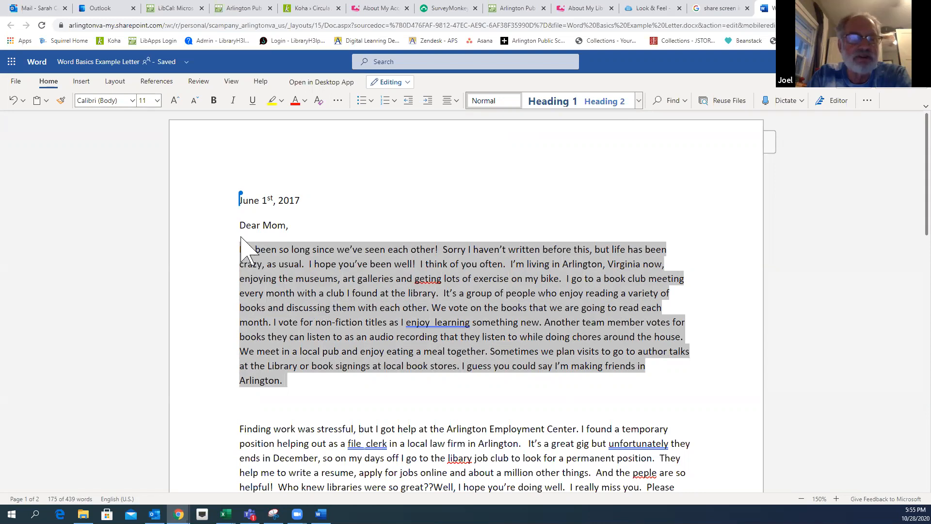
pyautogui.click(47, 100)
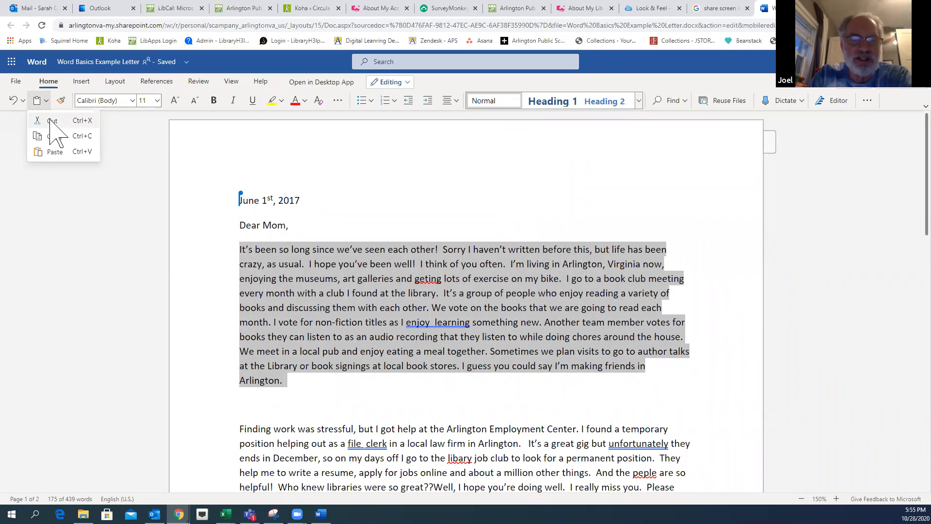
pyautogui.click(52, 121)
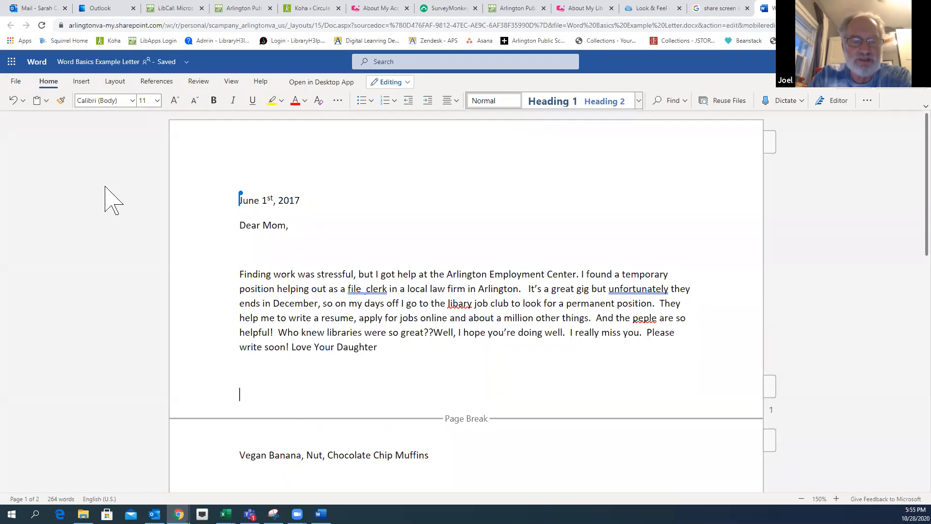
# - Paste the cut paragraph, from "It's been so long" to "friends in Arlington.", on the empty line below "Love Your Daughter"
pyautogui.click(46, 101)
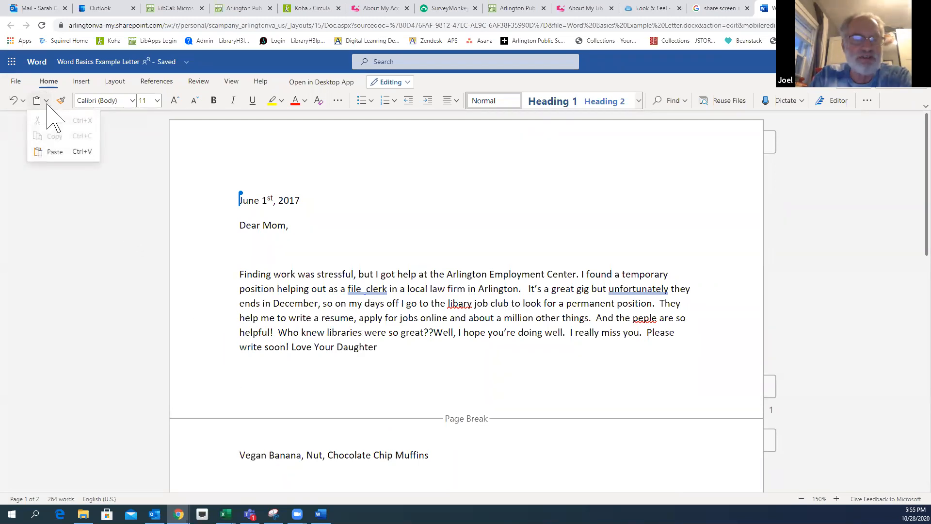
pyautogui.click(55, 151)
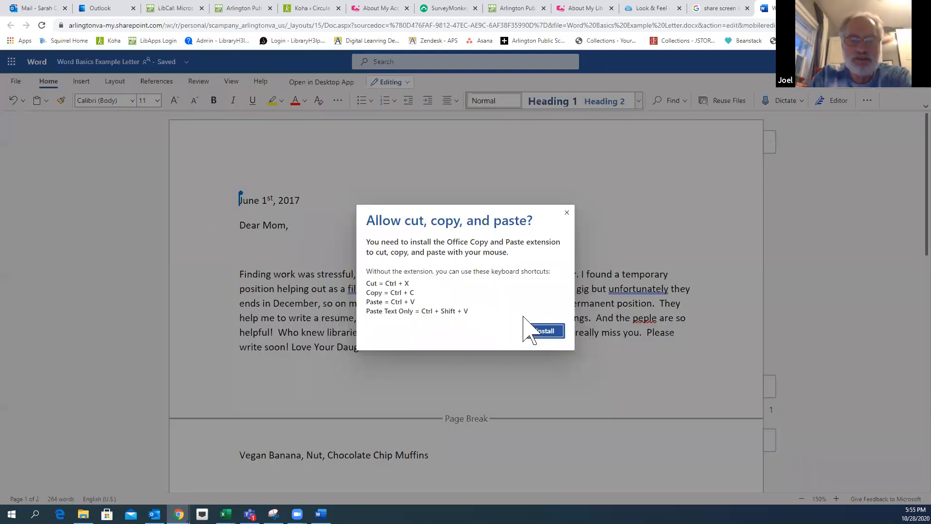
pyautogui.click(568, 216)
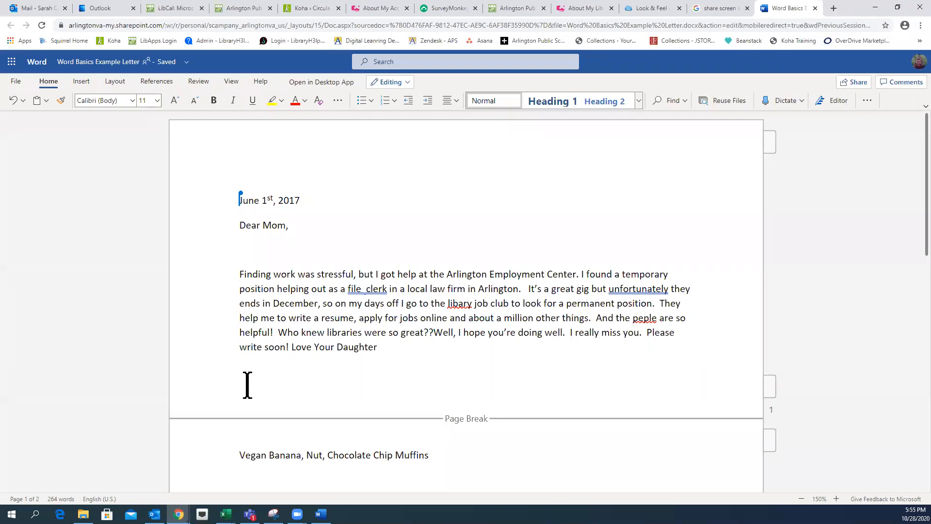
pyautogui.click(247, 386)
pyautogui.hotkey('ctrl', 'v')
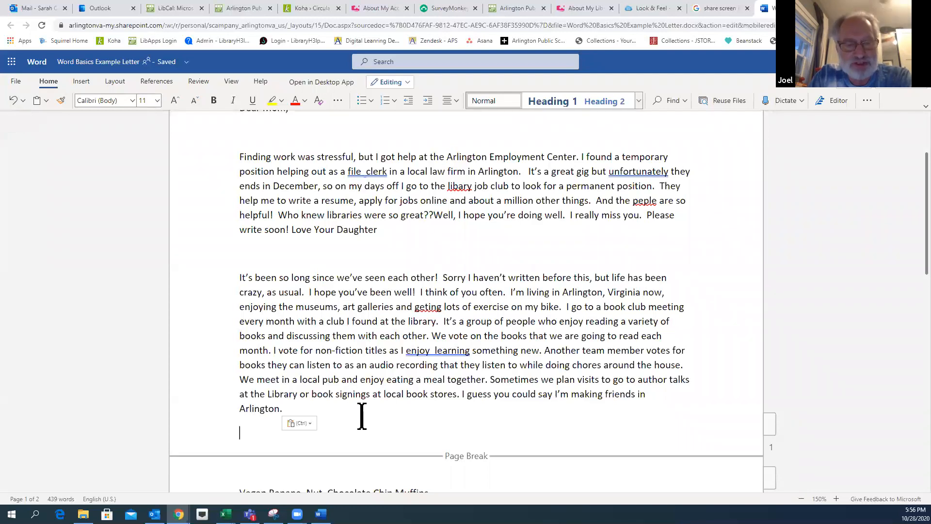
# - Undo the paste and the cut to restore the first body paragraph below "Dear Mom,", and clear the selection
pyautogui.hotkey('ctrl', 'z')
pyautogui.hotkey('ctrl', 'Home')
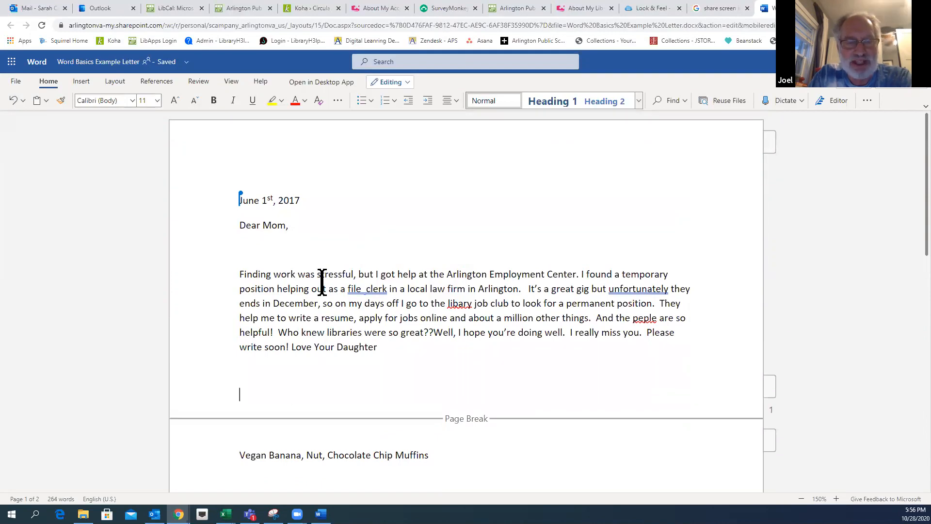
pyautogui.hotkey('ctrl', 'y')
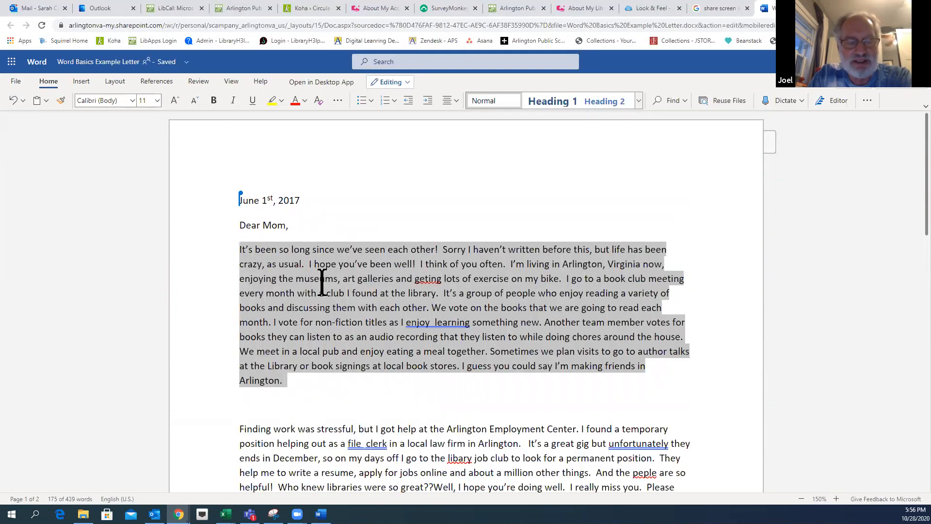
pyautogui.click(316, 397)
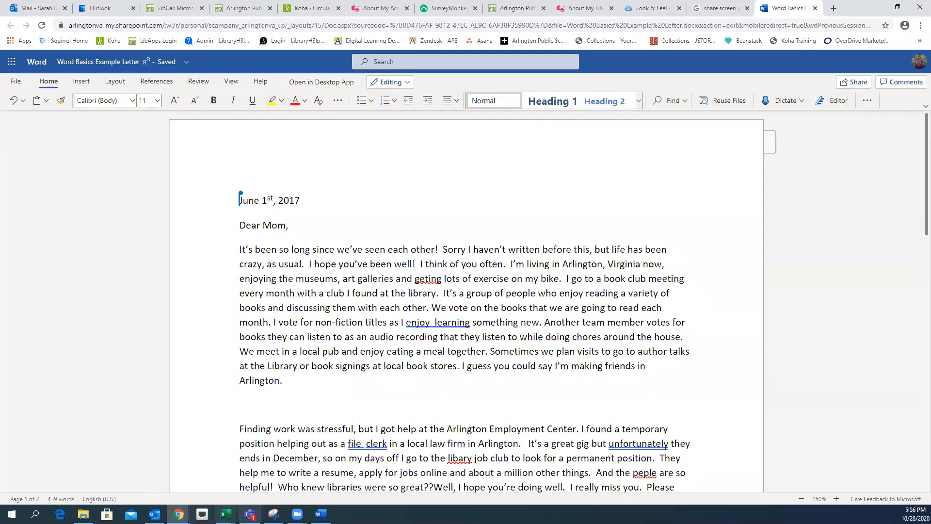
# - Switch to the desktop Word window with the copy of the example letter and maximize it on this screen
pyautogui.click(320, 514)
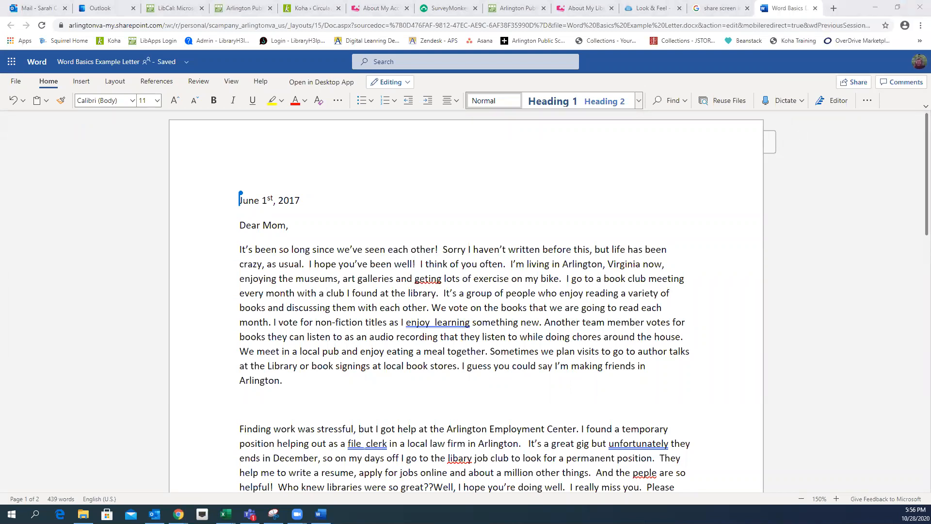
pyautogui.moveTo(930, 10); pyautogui.dragTo(503, 10)
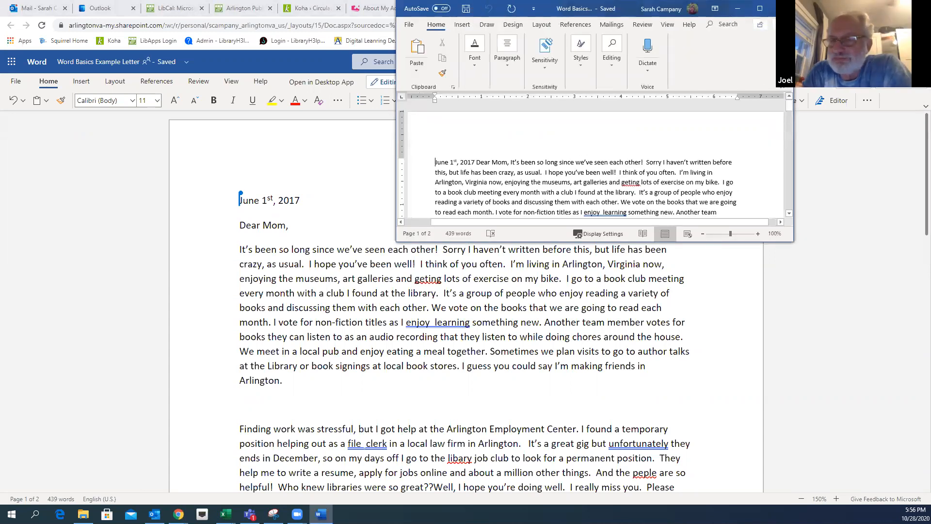
pyautogui.click(760, 8)
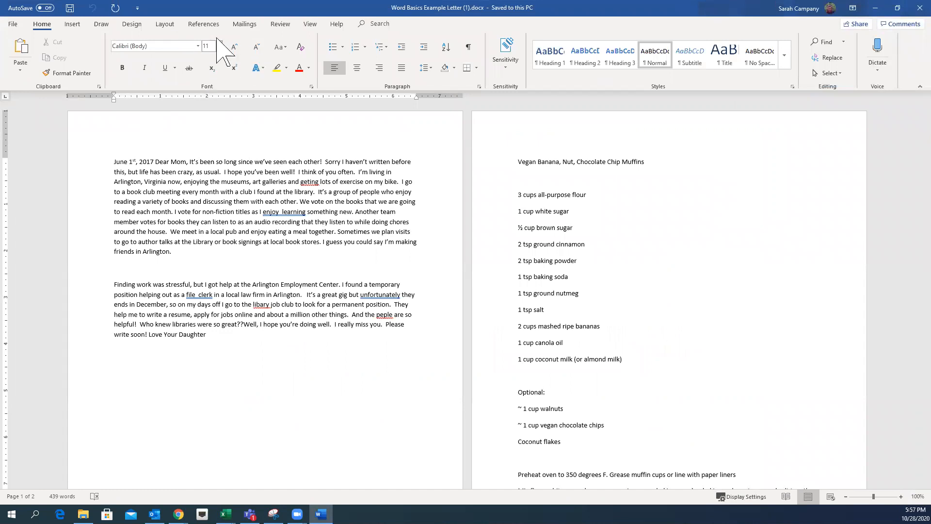
# - Display the letter in Draft view and return it to Print Layout view
pyautogui.click(310, 24)
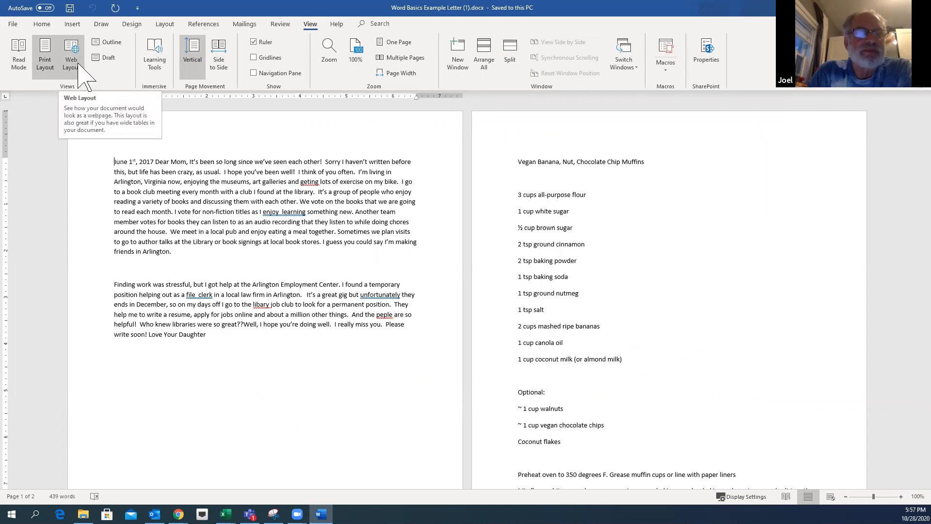
pyautogui.click(104, 57)
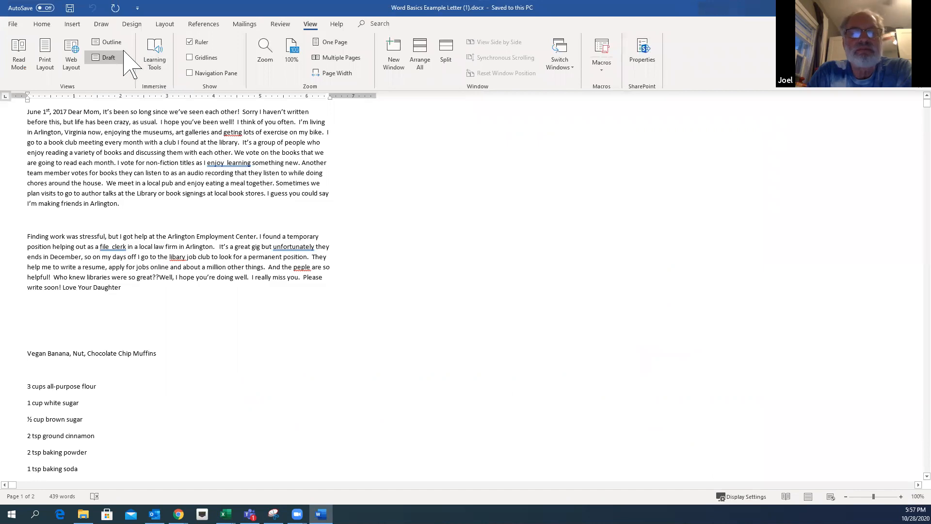
pyautogui.click(44, 55)
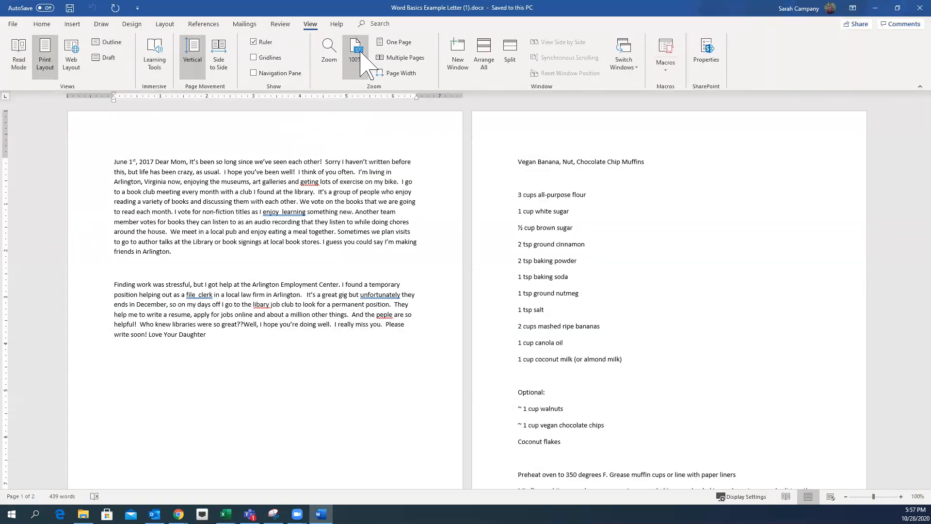
# - Raise the document's zoom to 150%
pyautogui.click(329, 51)
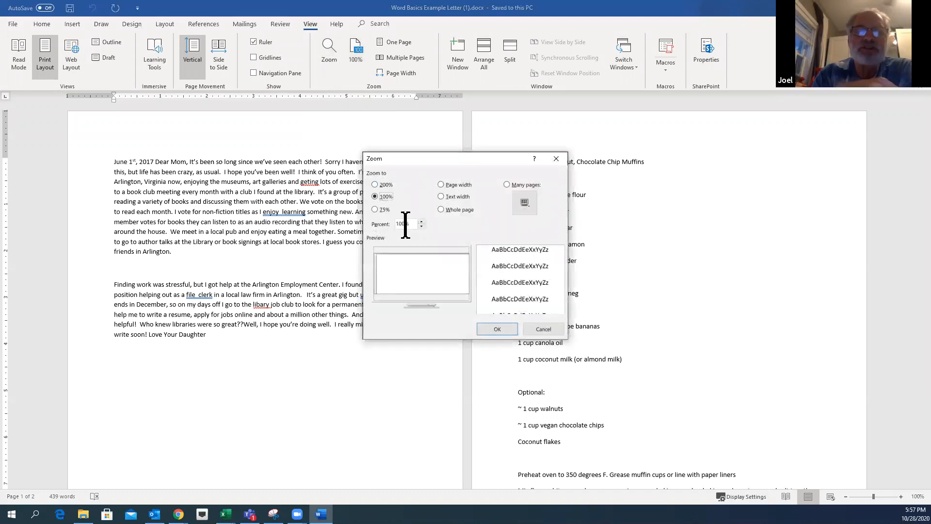
pyautogui.click(421, 221)
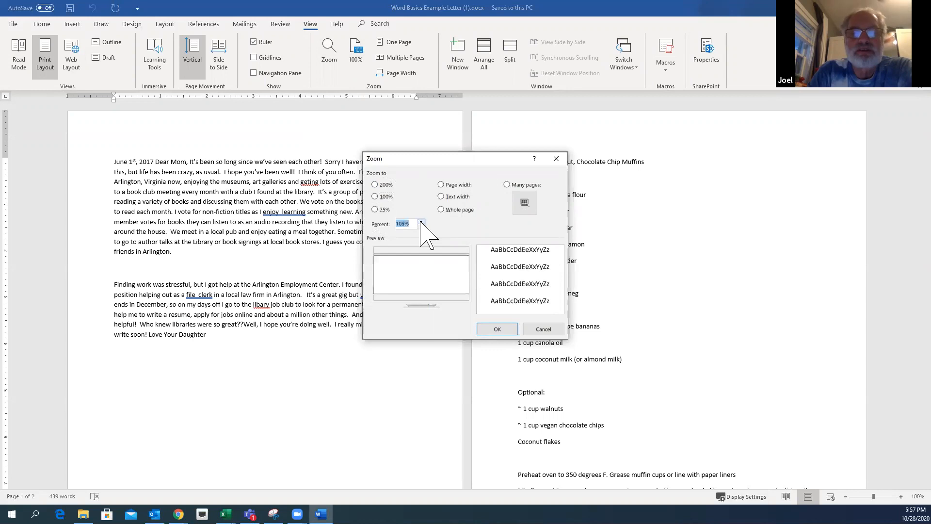
pyautogui.click(421, 221)
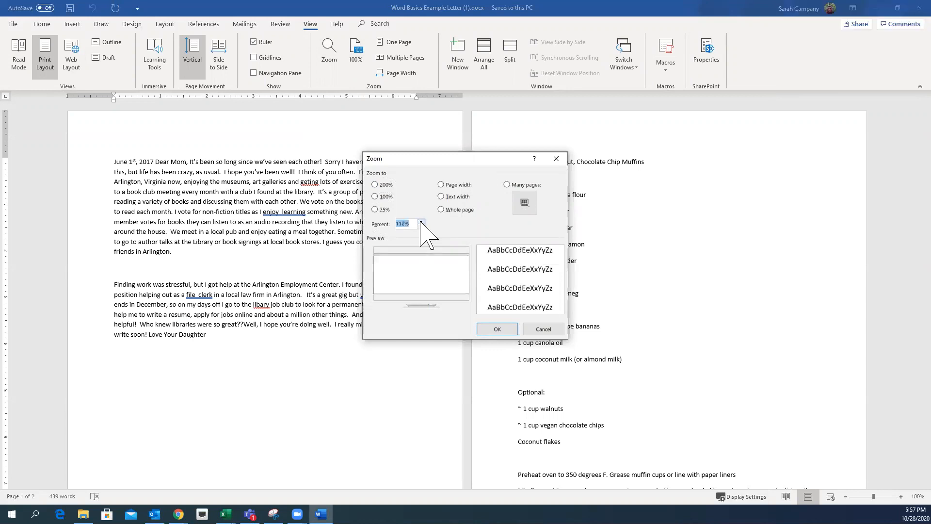
pyautogui.click(421, 222)
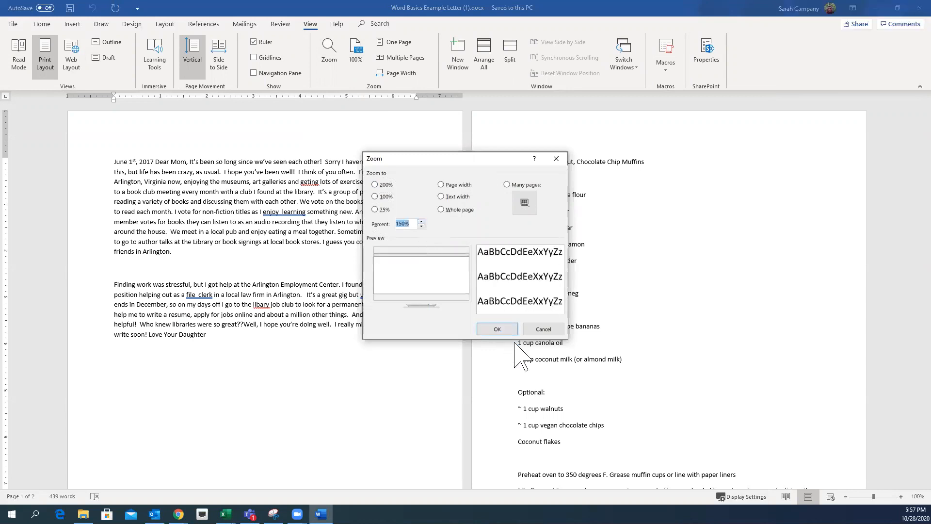
pyautogui.click(487, 328)
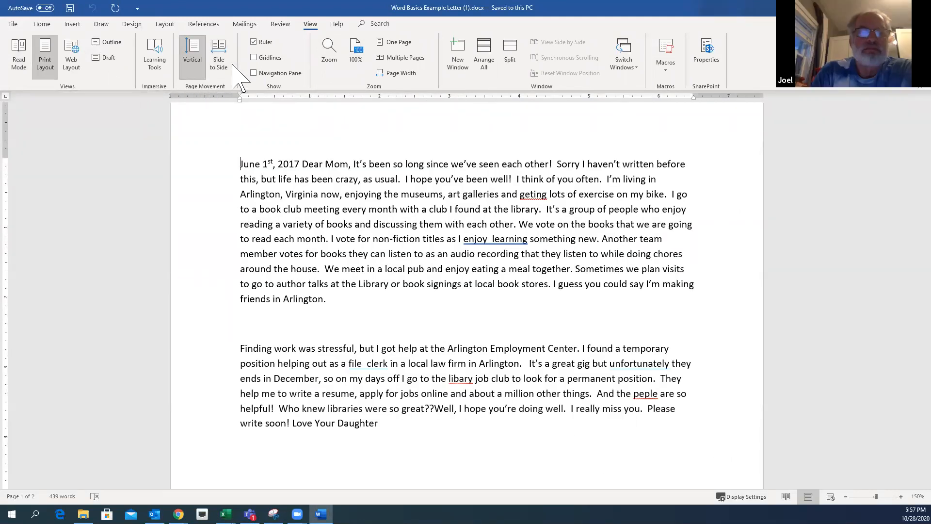
# - Fit one whole page of the letter in the view, and set the zoom back to 150%
pyautogui.click(395, 44)
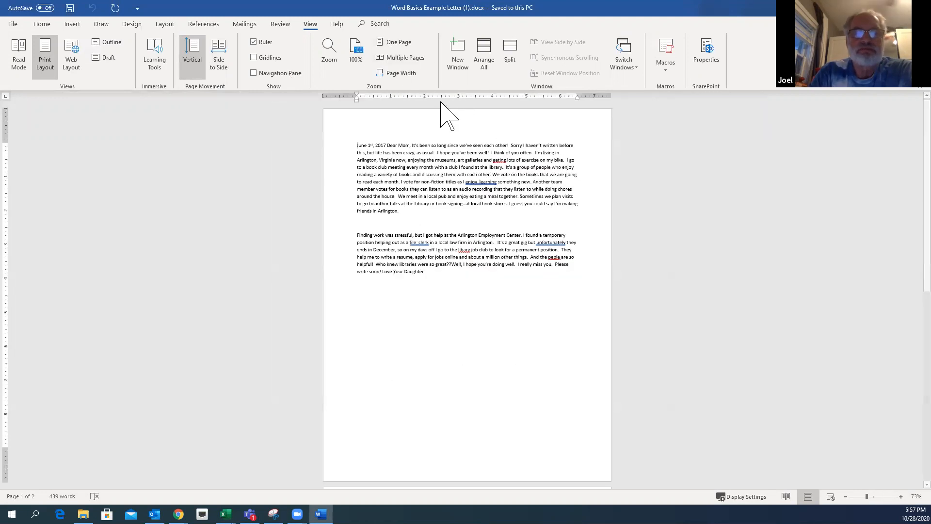
pyautogui.click(330, 54)
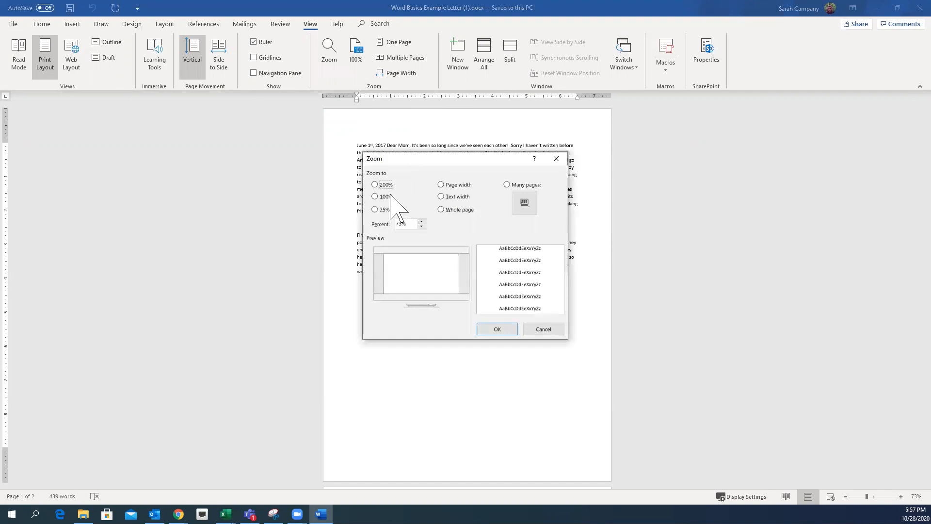
pyautogui.moveTo(407, 223); pyautogui.dragTo(387, 223)
pyautogui.write('150')
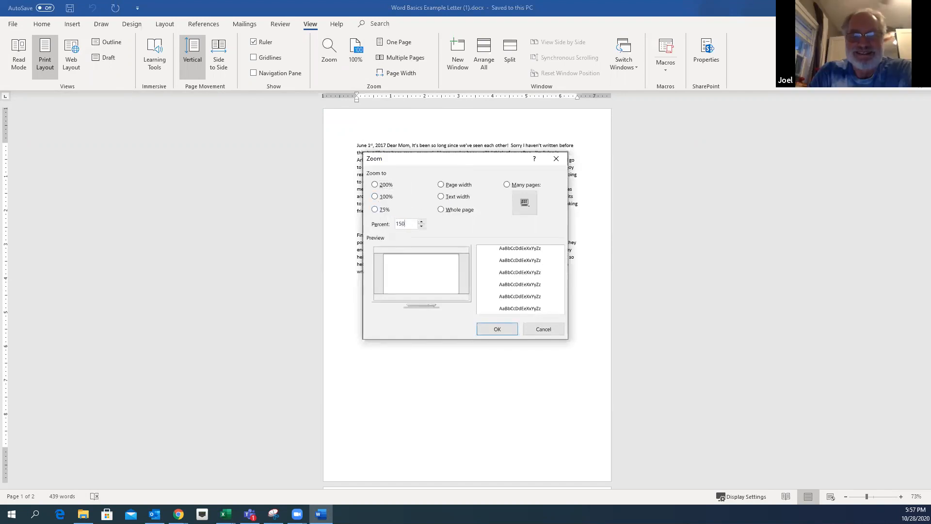
pyautogui.press('Return')
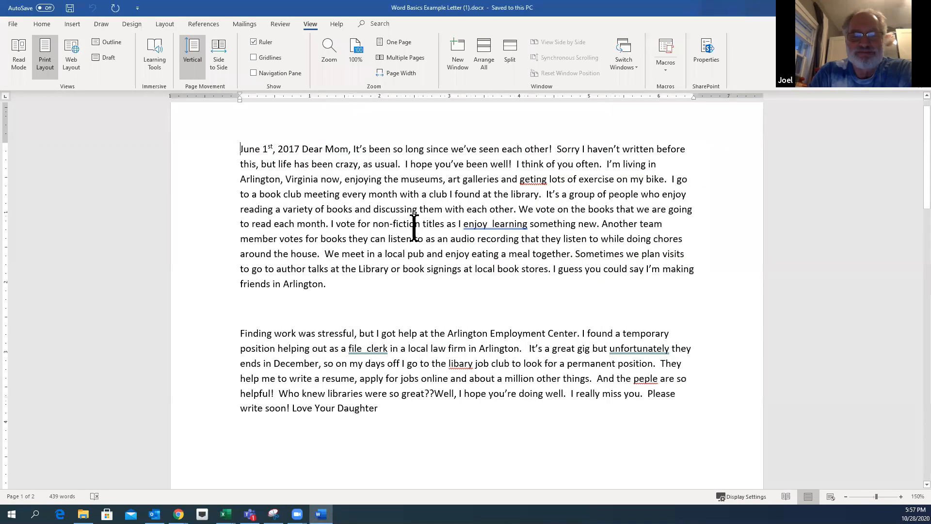
# - Split the letter's opening so that the date, "Dear Mom," and the body text each start on their own line
pyautogui.click(301, 149)
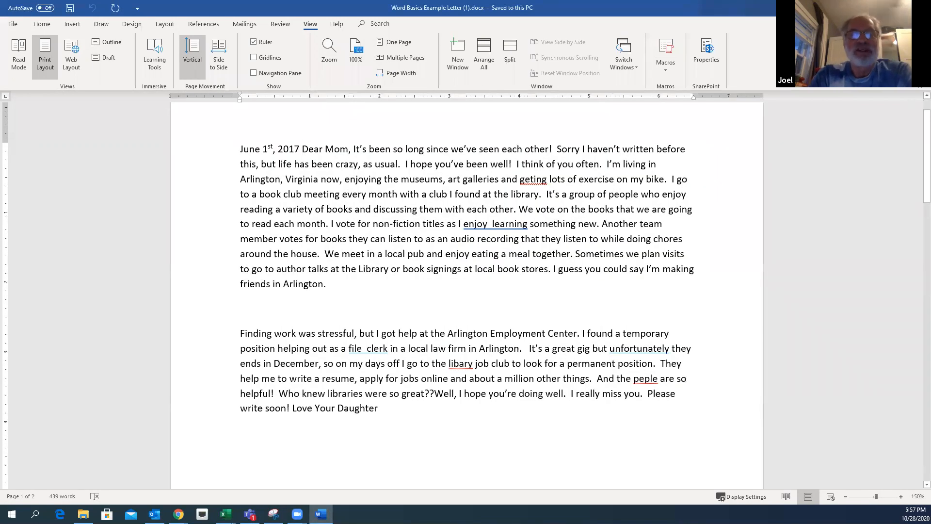
pyautogui.press('Return')
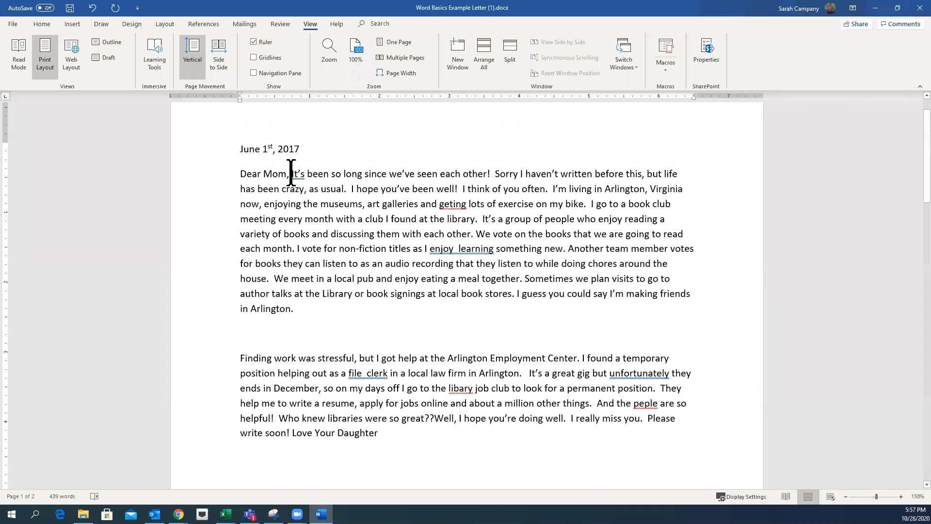
pyautogui.click(291, 173)
pyautogui.press('Return')
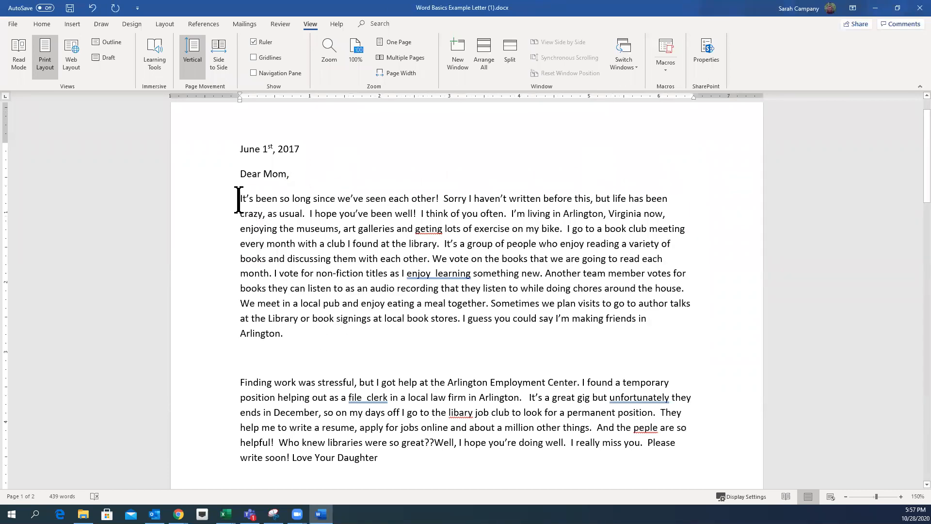
# - Select the first body paragraph, examine the Cut and Copy commands available for it, and clear the selection
pyautogui.click(42, 24)
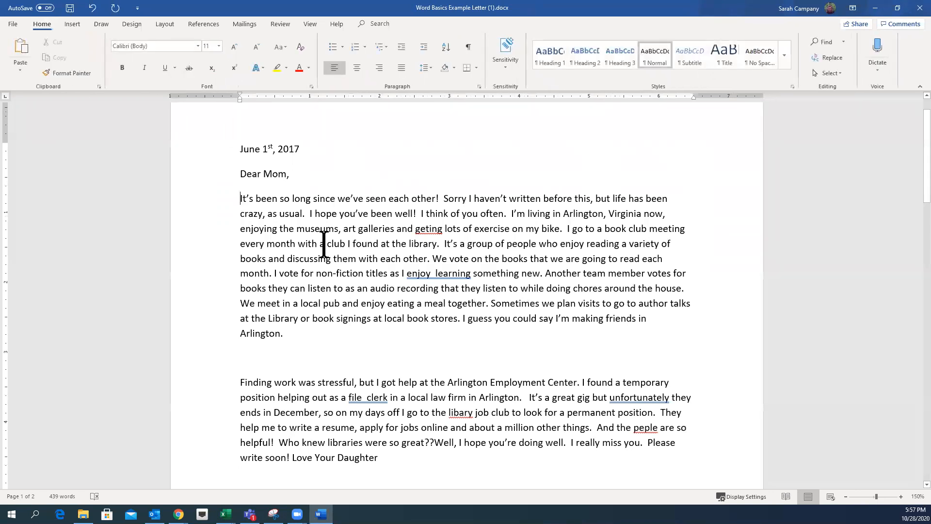
pyautogui.moveTo(238, 195); pyautogui.dragTo(338, 332)
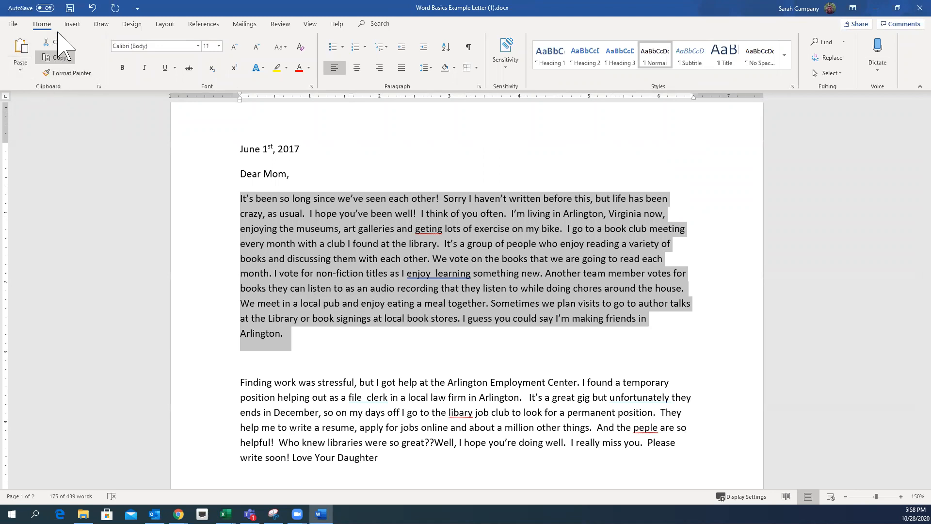
pyautogui.click(378, 169)
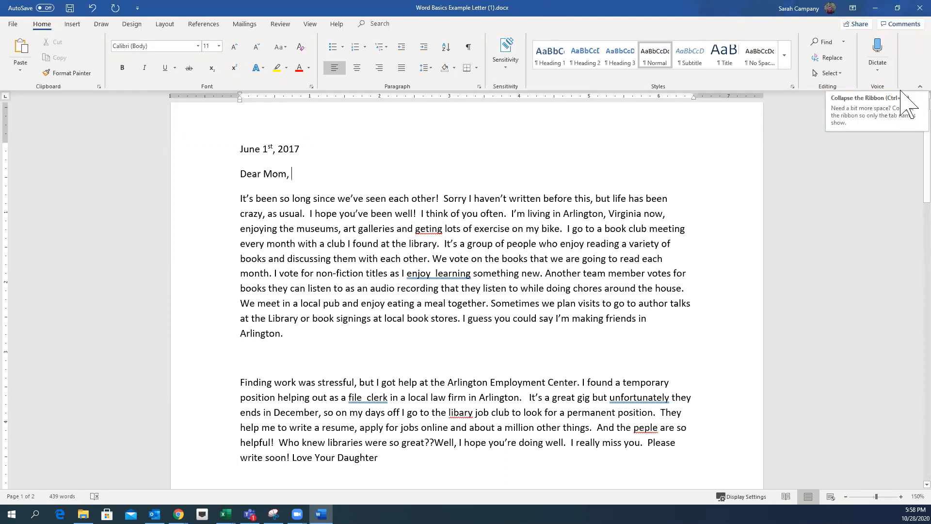
# - Collapse the ribbon, show the Home and Insert commands temporarily, and pin the ribbon open again
pyautogui.click(902, 86)
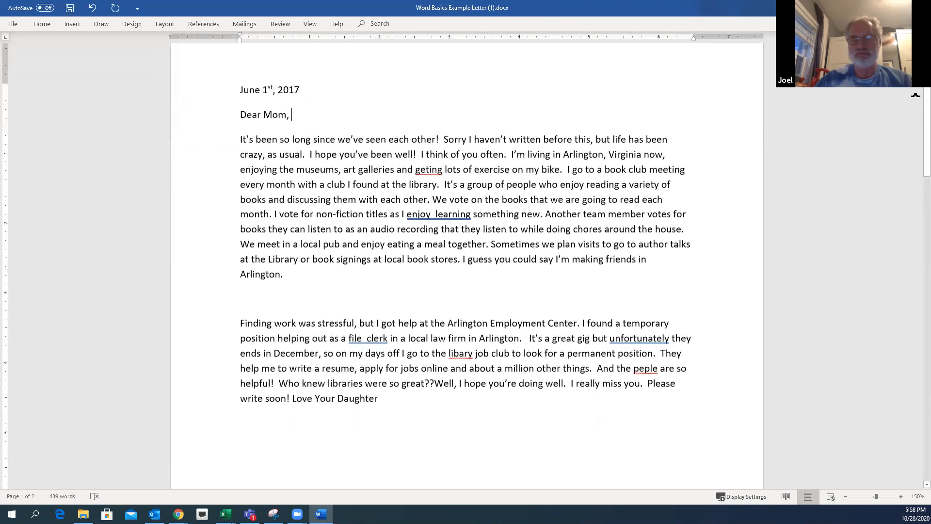
pyautogui.click(42, 25)
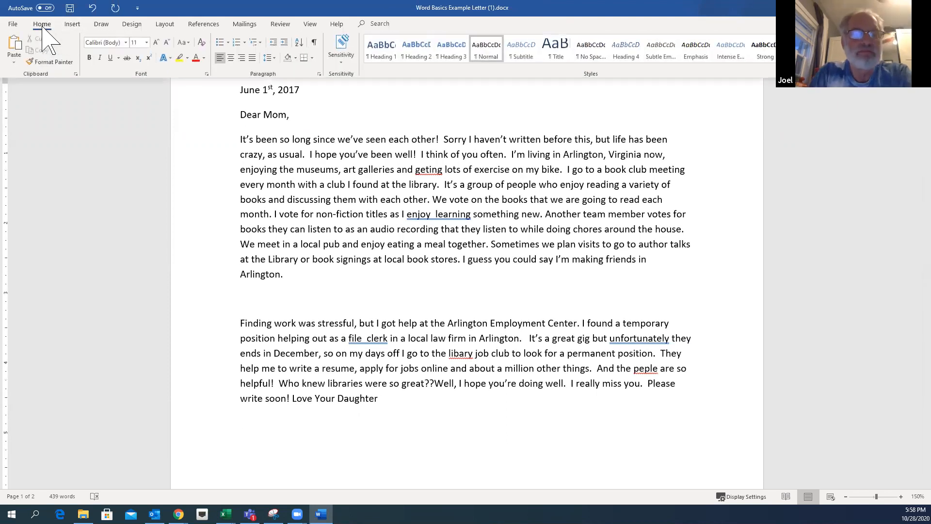
pyautogui.click(72, 24)
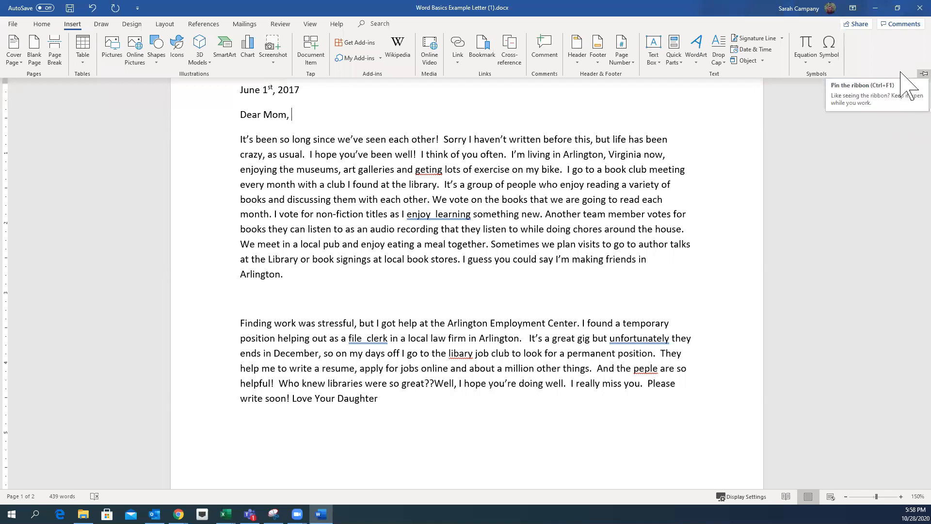
pyautogui.click(923, 73)
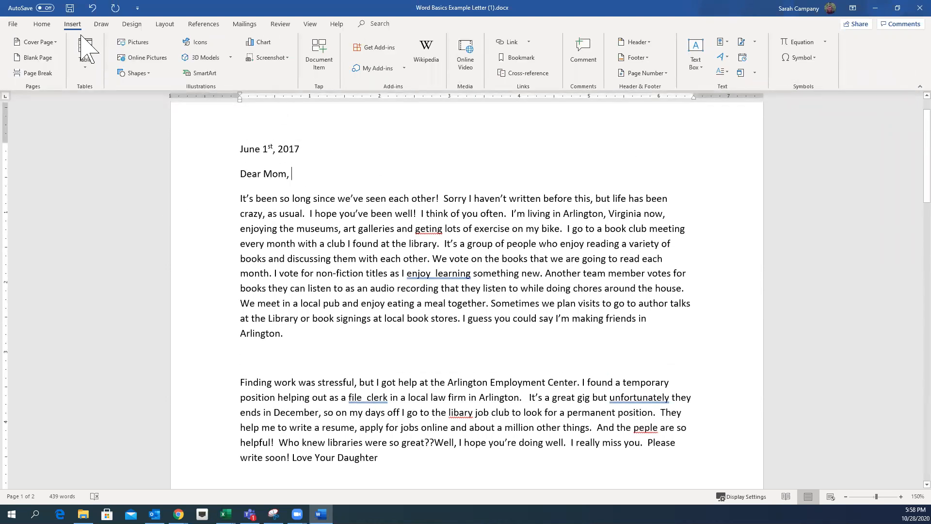
# - Return to the Home commands and collapse the ribbon to its tab names only
pyautogui.click(43, 25)
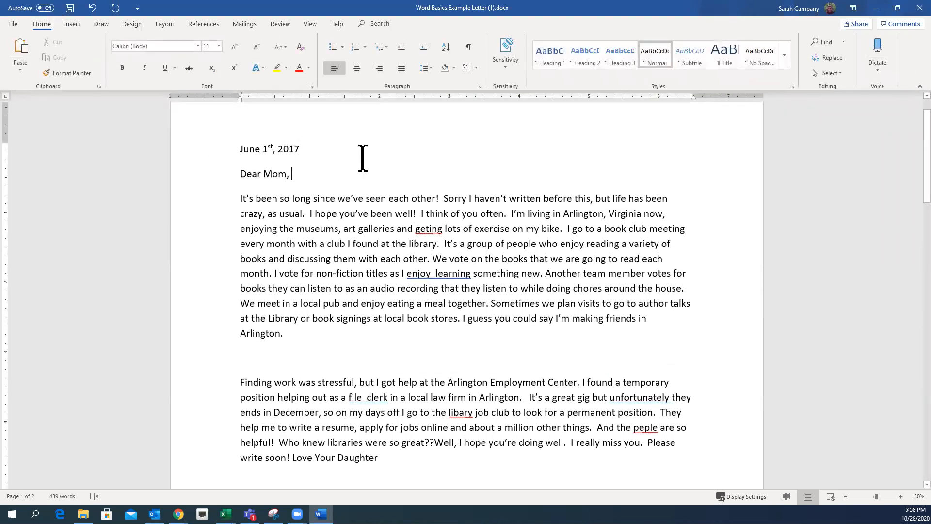
pyautogui.click(919, 86)
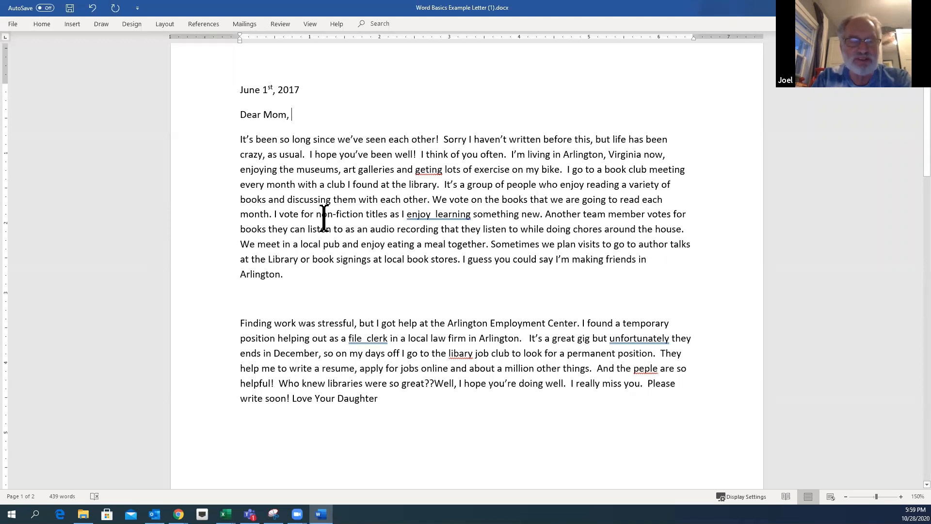
# - Copy "Dear Mom" into the blank line between the two body paragraphs with source formatting kept, and undo the paste
pyautogui.moveTo(236, 113); pyautogui.dragTo(287, 111)
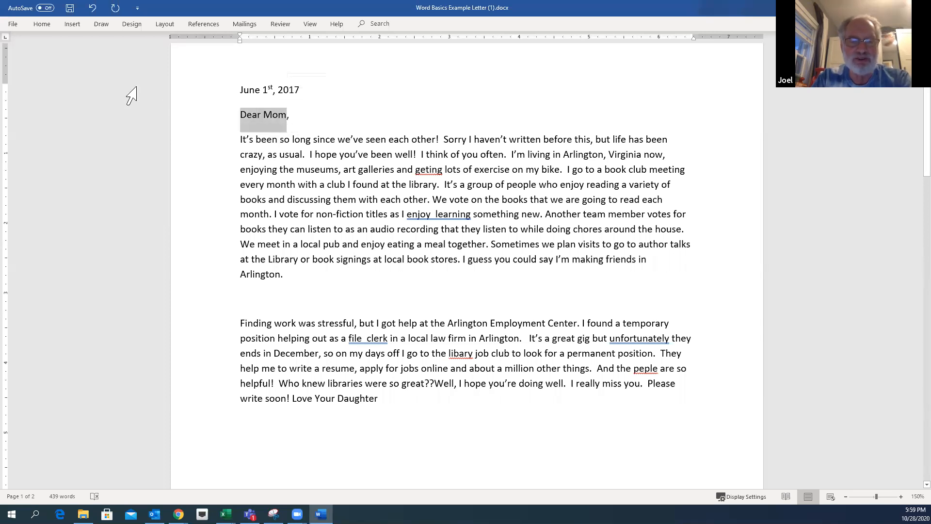
pyautogui.click(42, 24)
pyautogui.click(45, 50)
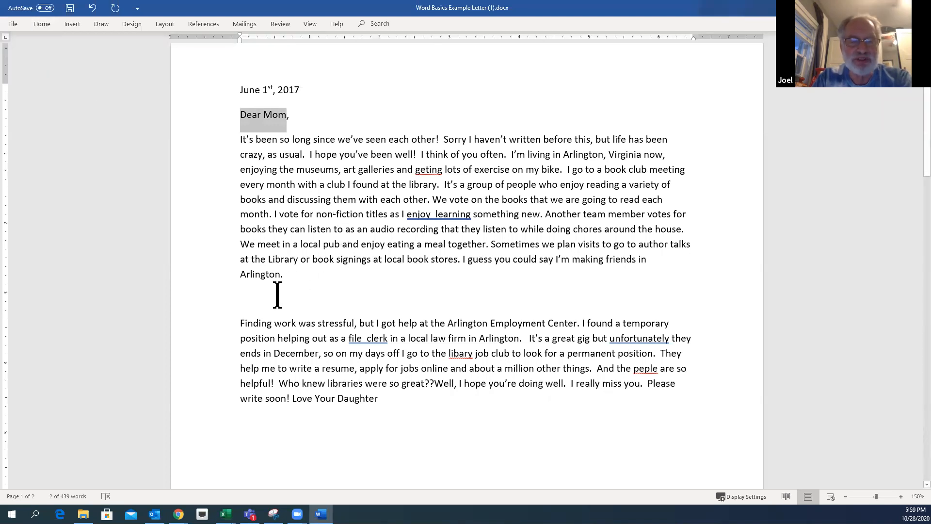
pyautogui.click(244, 297)
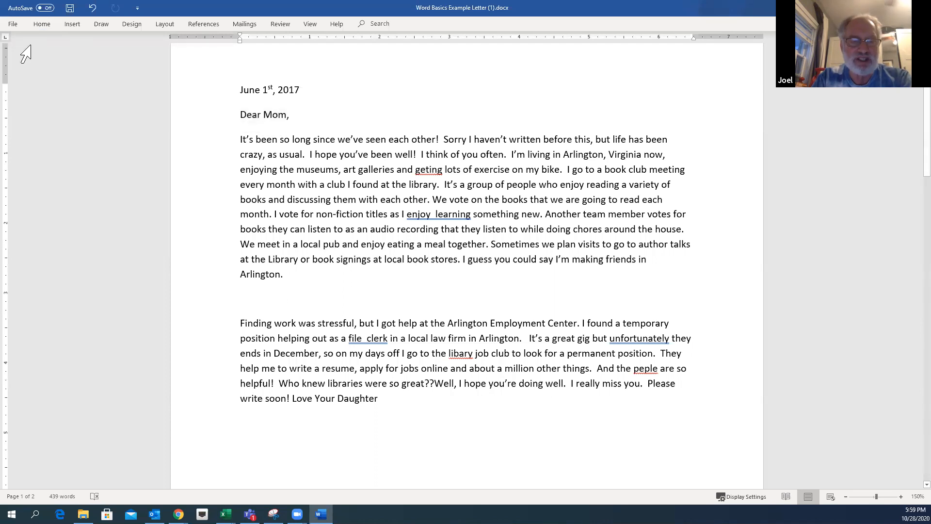
pyautogui.click(41, 24)
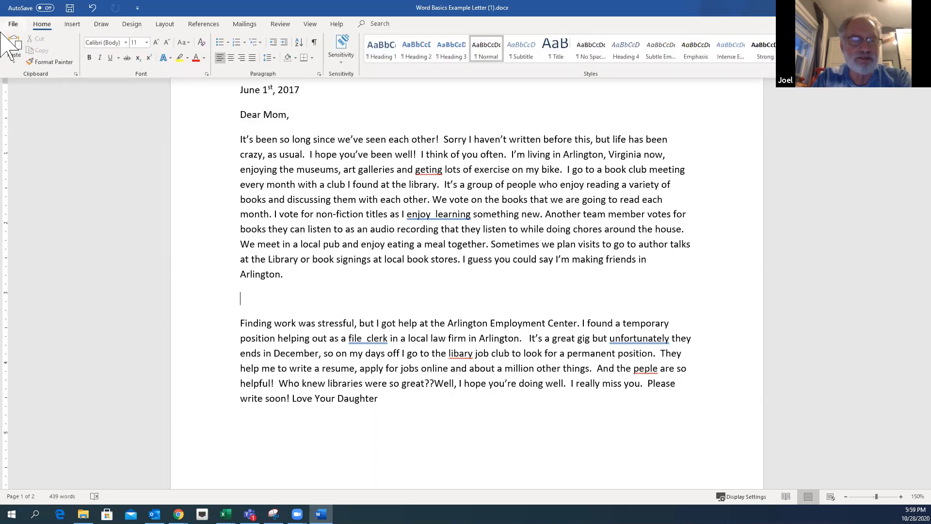
pyautogui.click(14, 56)
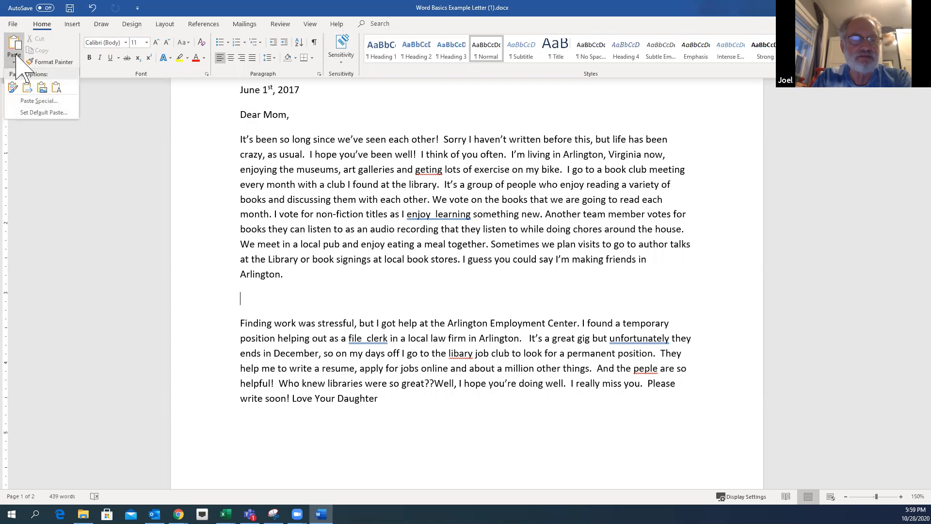
pyautogui.click(12, 88)
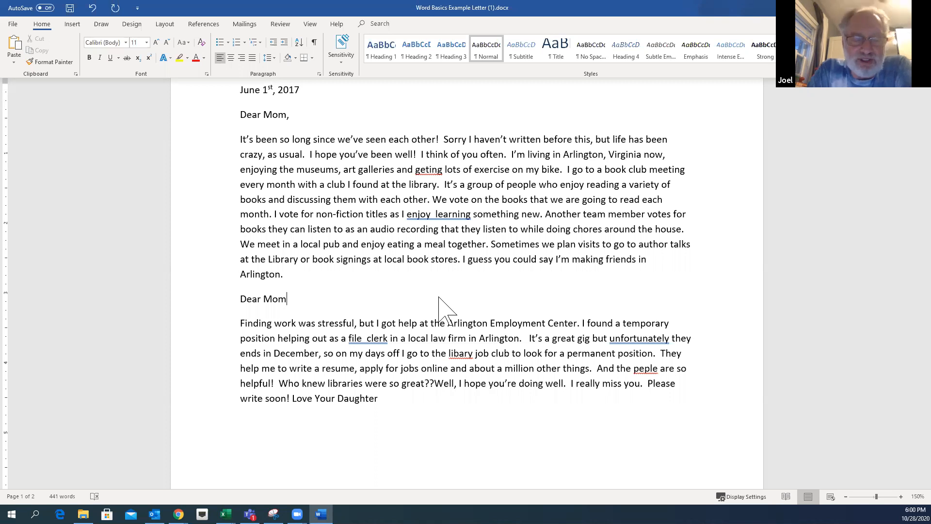
pyautogui.hotkey('ctrl', 'z')
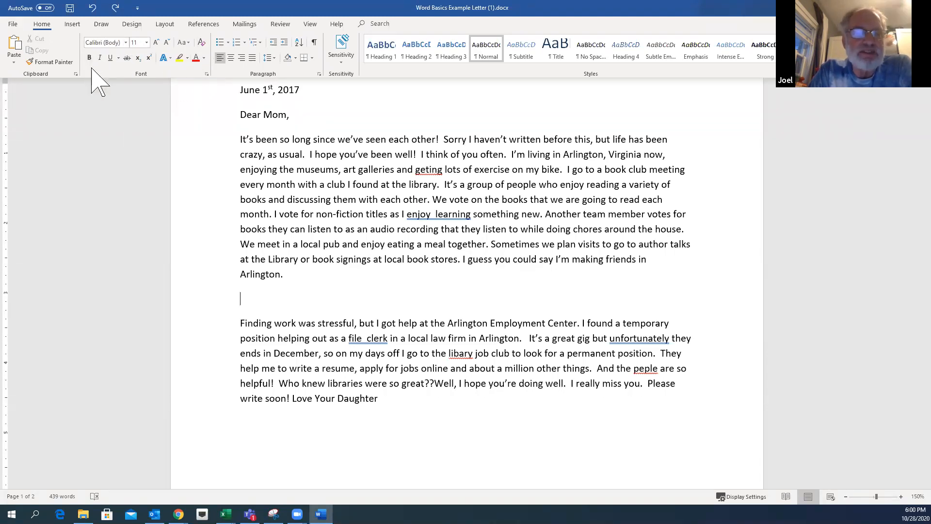
# - Set the font size of the whole first body paragraph to 12
pyautogui.scroll(1, 291, 136)
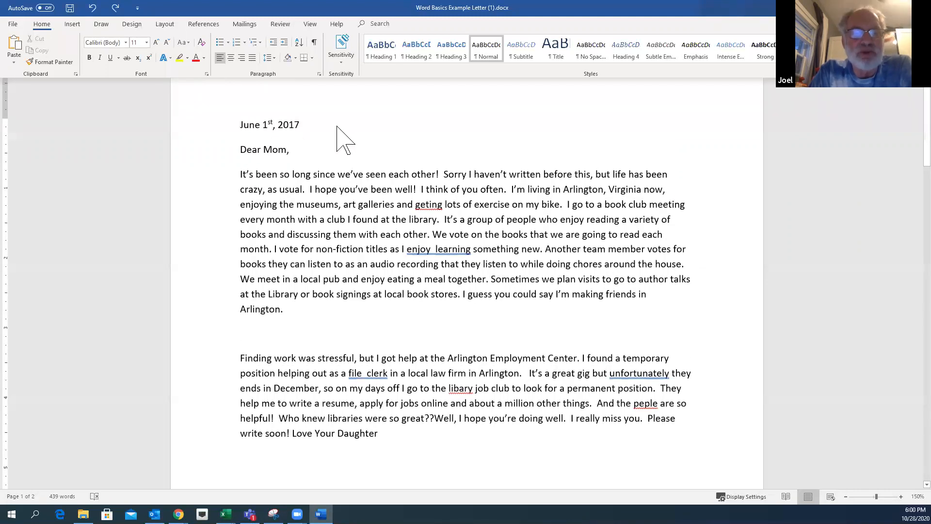
pyautogui.click(242, 149)
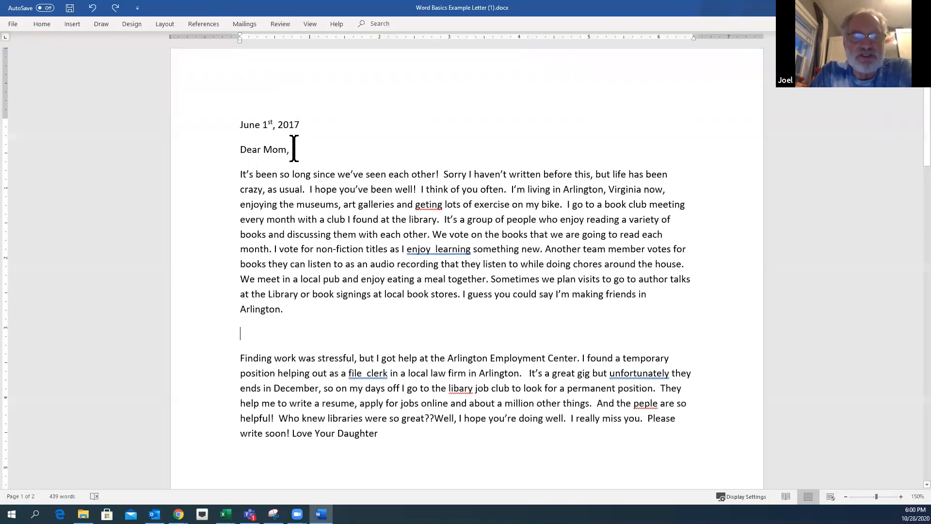
pyautogui.moveTo(240, 174); pyautogui.dragTo(331, 306)
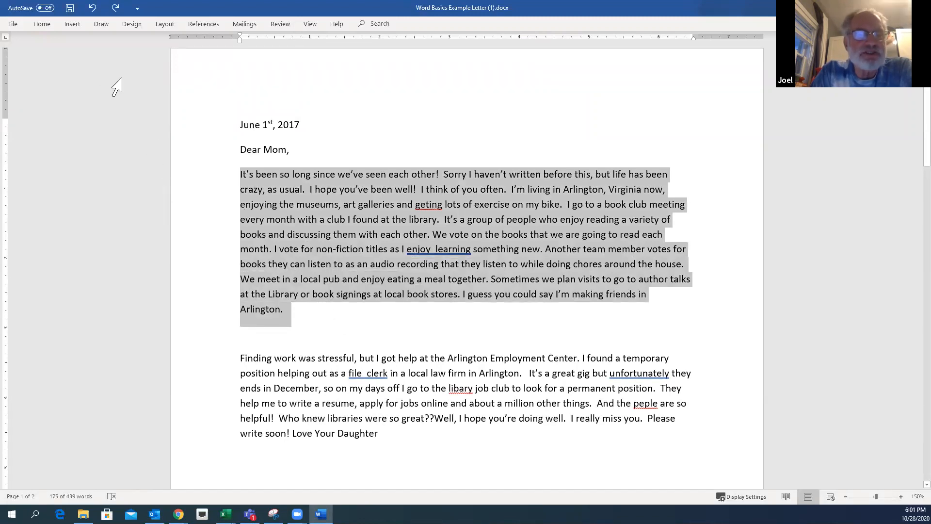
pyautogui.click(43, 25)
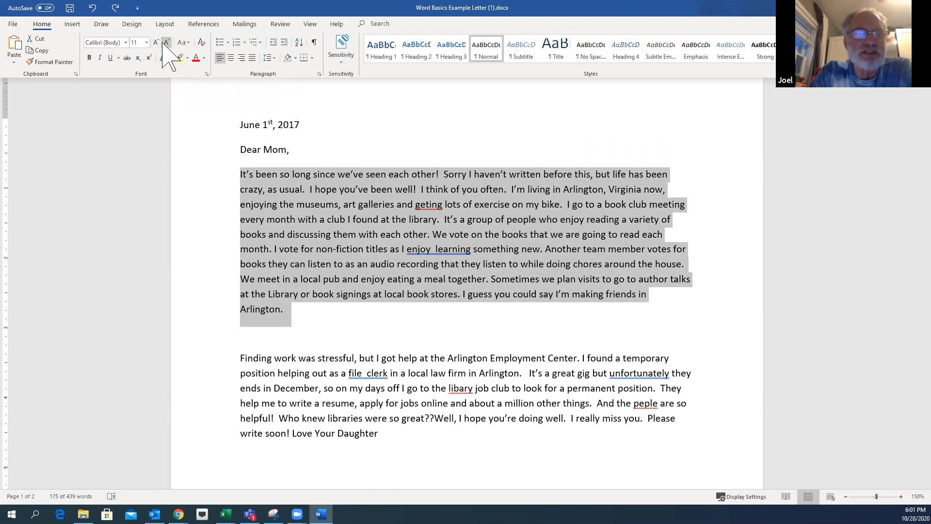
pyautogui.click(147, 43)
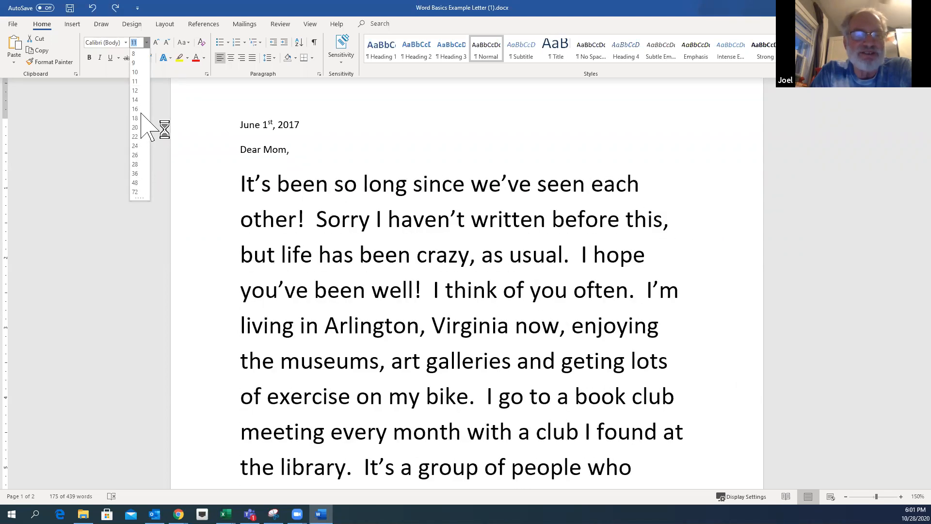
pyautogui.click(137, 91)
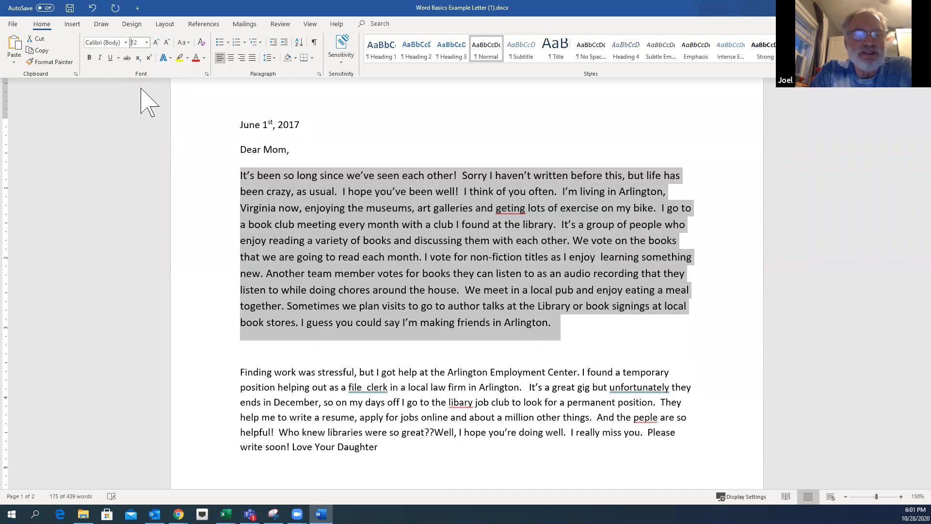
# - Preview the available fonts on the selected first body paragraph, and leave the font list without choosing one
pyautogui.click(125, 43)
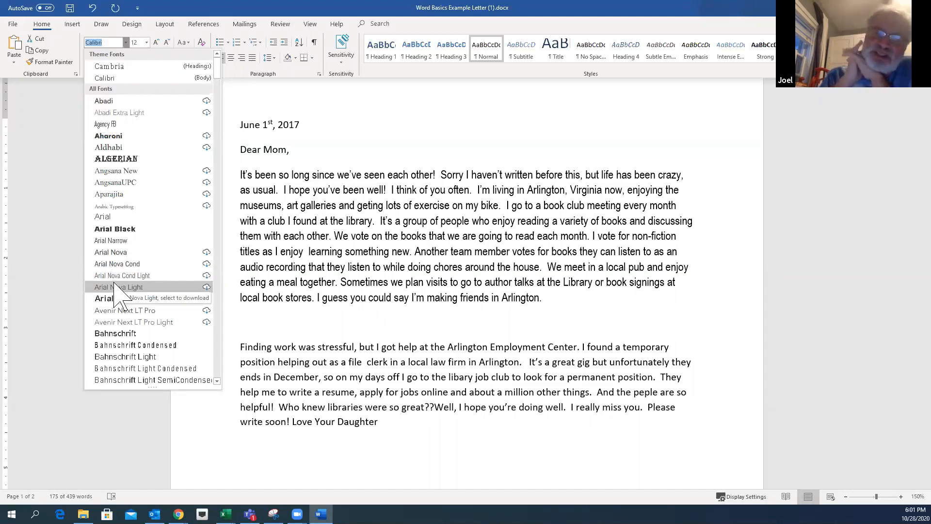
pyautogui.scroll(-5, 129, 310)
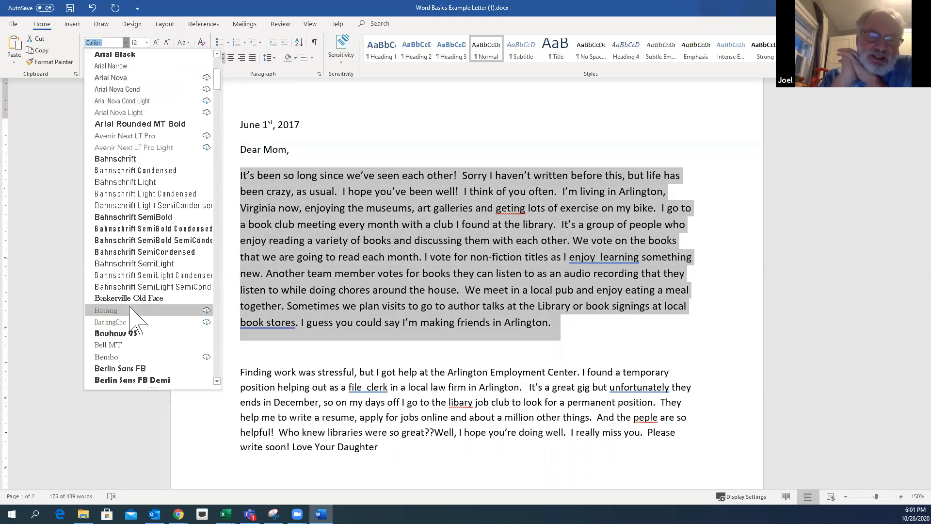
pyautogui.scroll(-2, 131, 316)
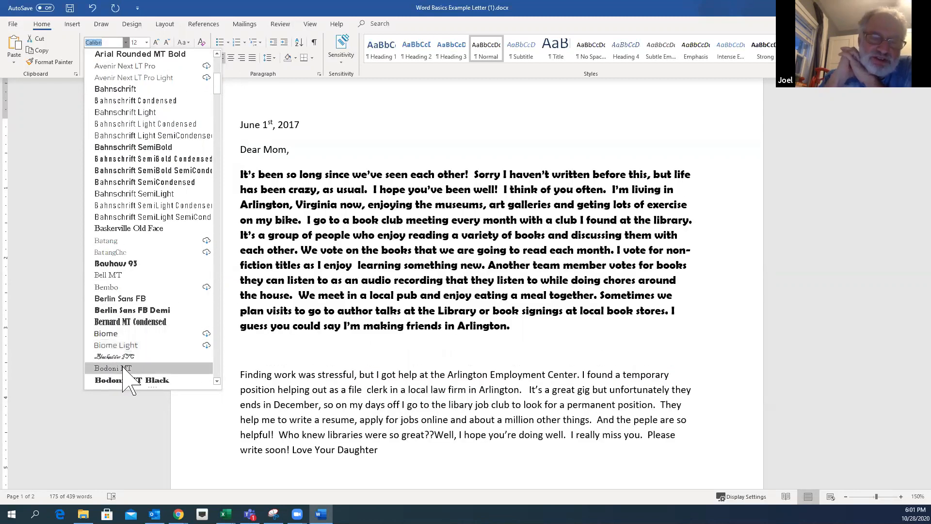
pyautogui.scroll(-3, 128, 382)
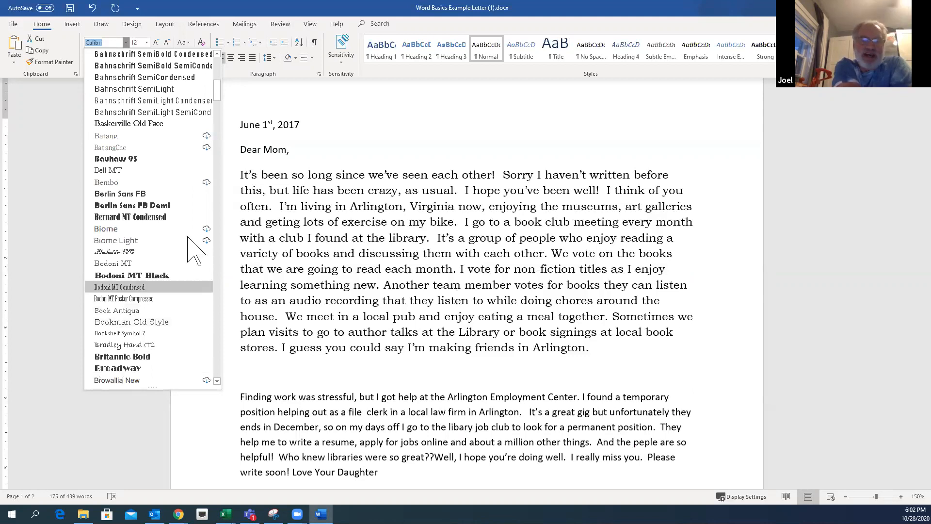
pyautogui.click(252, 100)
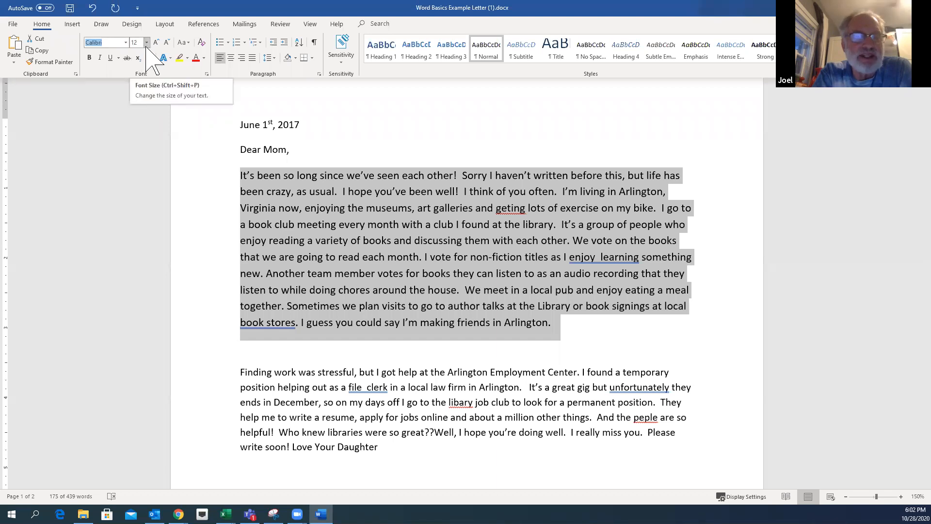
# - Apply and remove bold, italic and underline in turn on the first body paragraph, and clear the selection
pyautogui.click(89, 58)
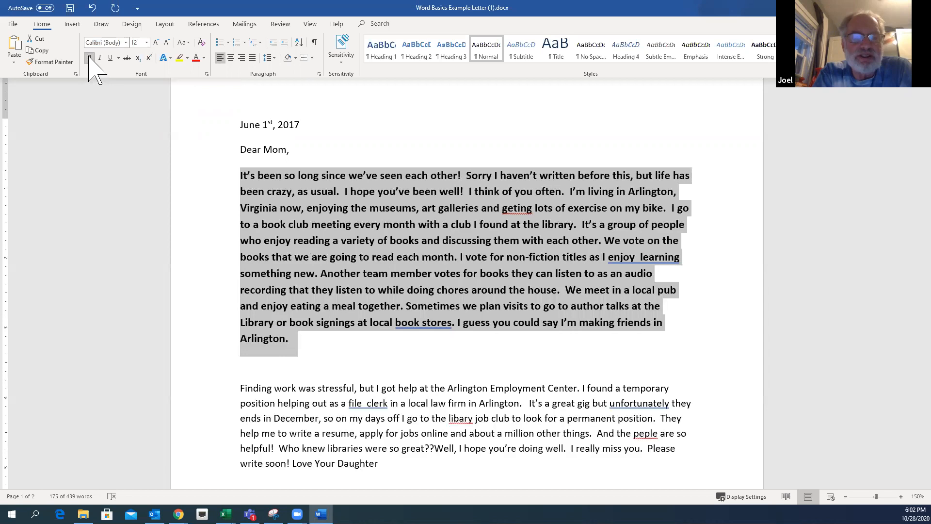
pyautogui.click(90, 57)
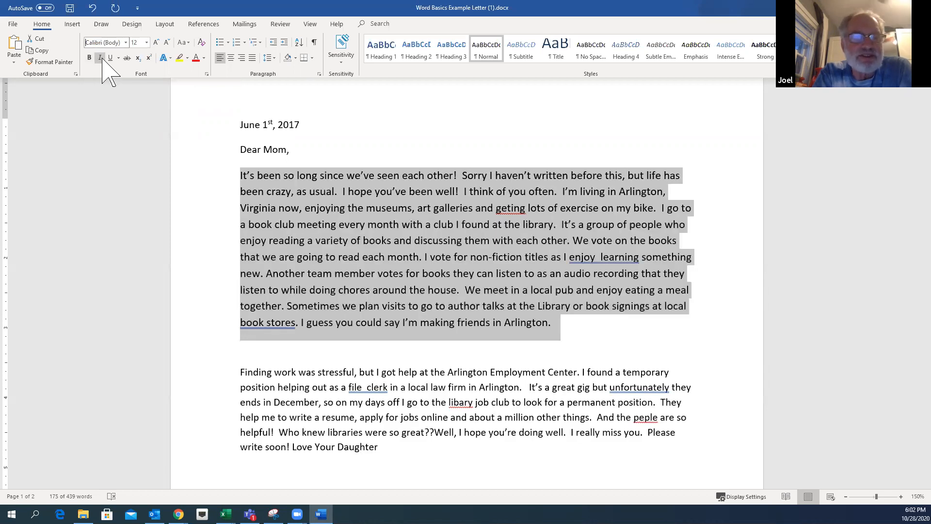
pyautogui.click(100, 57)
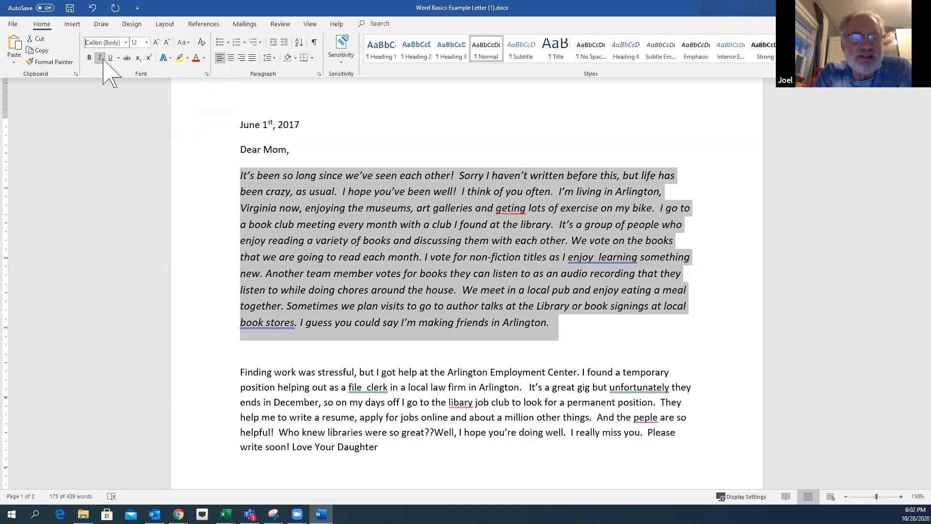
pyautogui.click(102, 58)
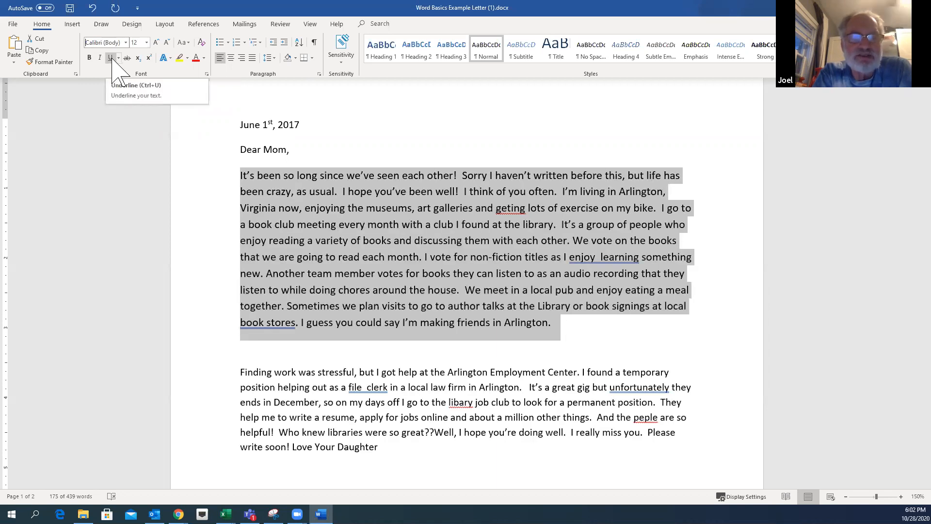
pyautogui.click(112, 59)
pyautogui.click(111, 59)
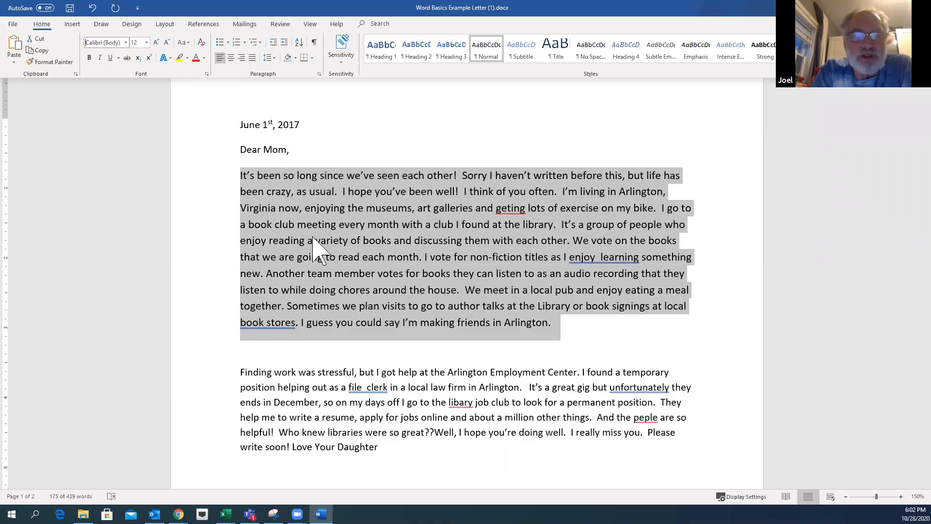
pyautogui.click(356, 141)
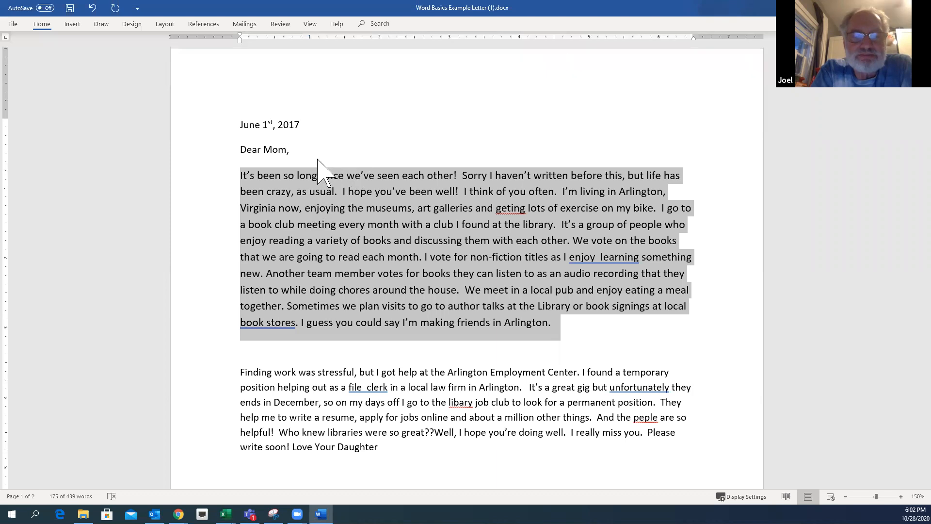
pyautogui.click(332, 207)
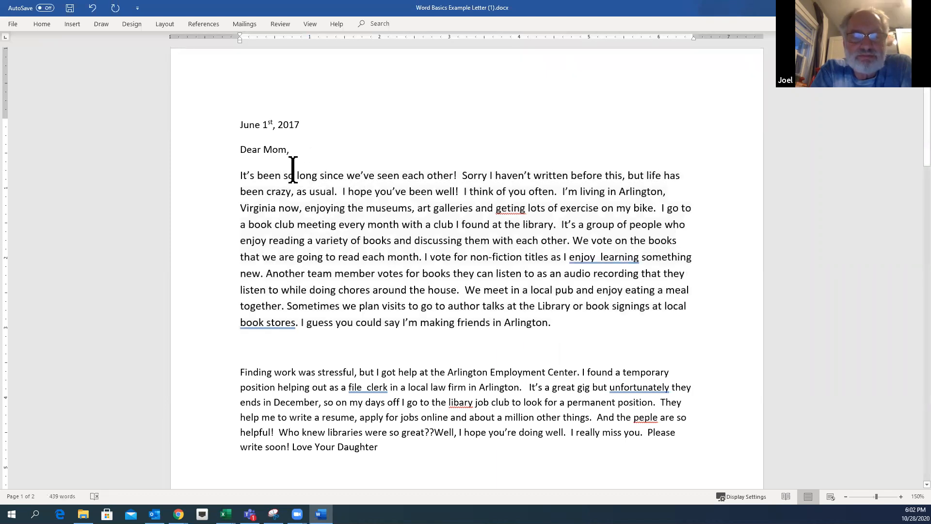
# - Make the word "long" in the first sentence bold, italic and underlined, and remove all three formats again
pyautogui.doubleClick(300, 177)
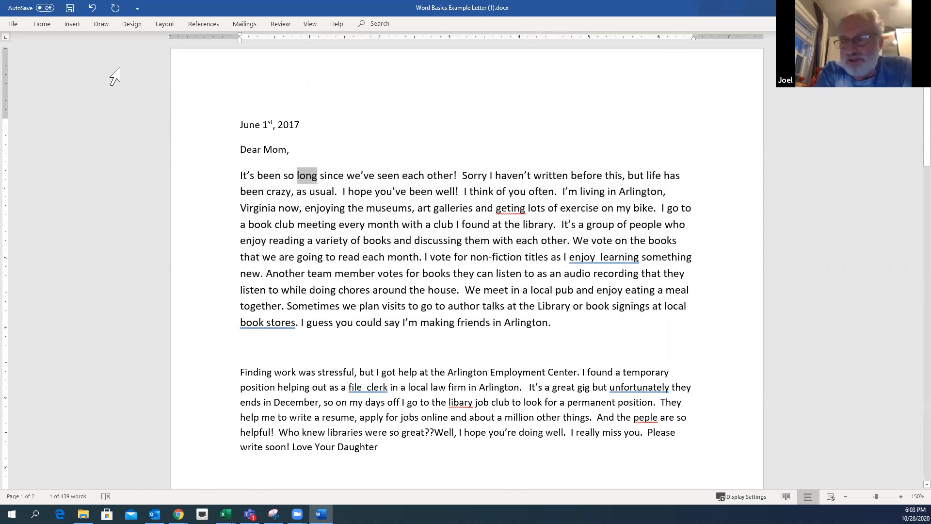
pyautogui.click(46, 25)
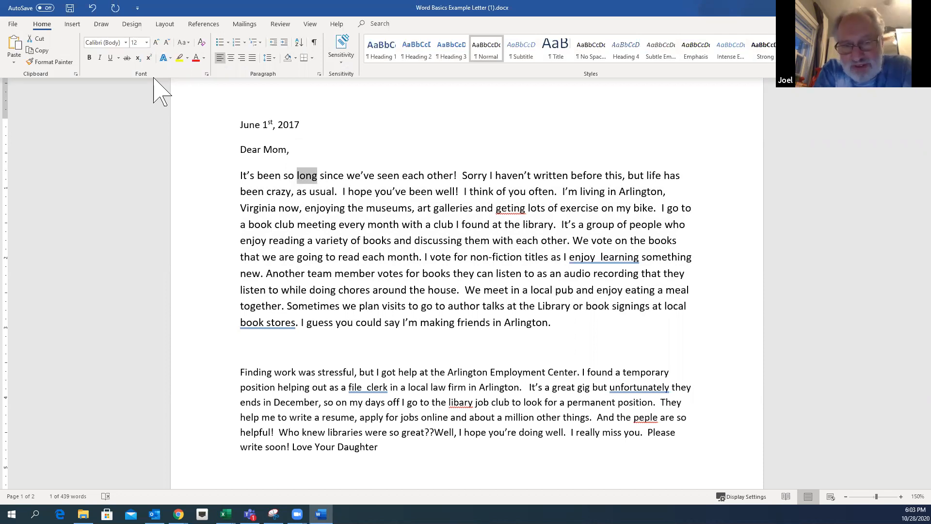
pyautogui.hotkey('ctrl', 'b')
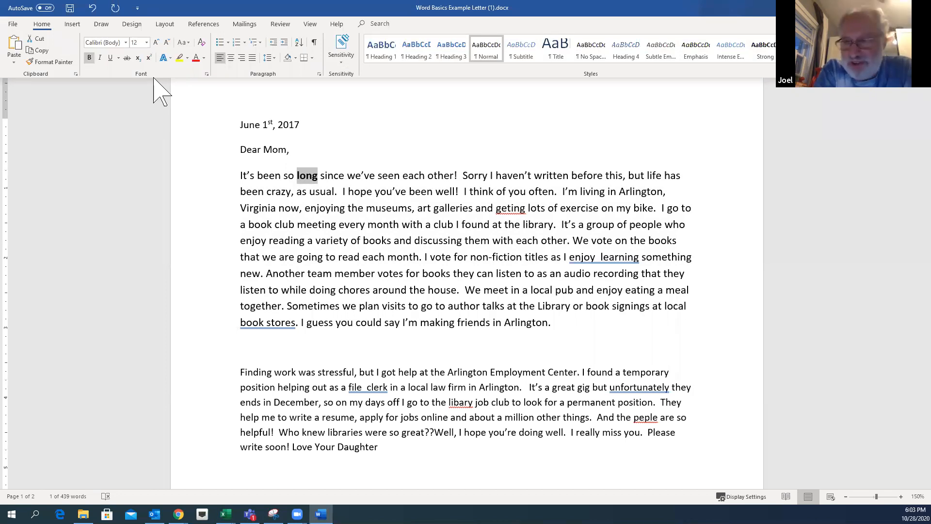
pyautogui.hotkey('ctrl', 'i')
pyautogui.hotkey('ctrl', 'u')
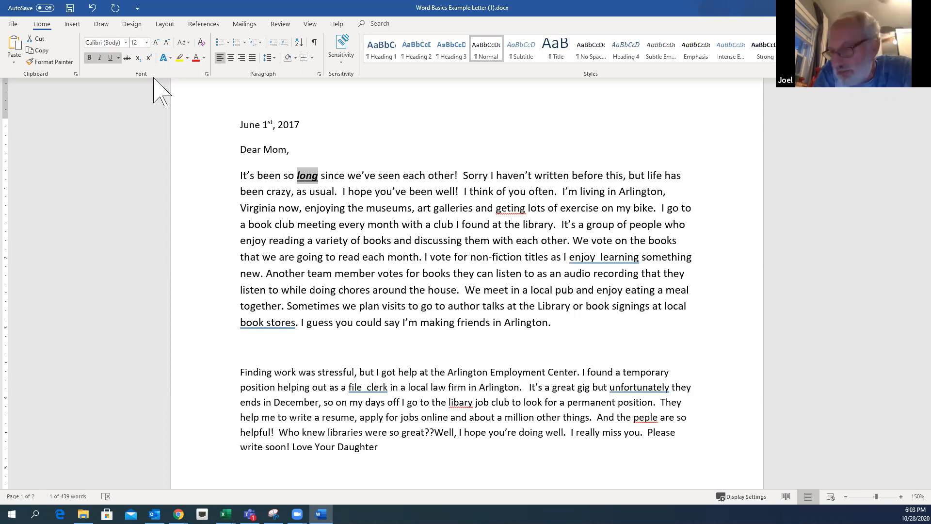
pyautogui.hotkey('ctrl', 'i')
pyautogui.hotkey('ctrl', 'u')
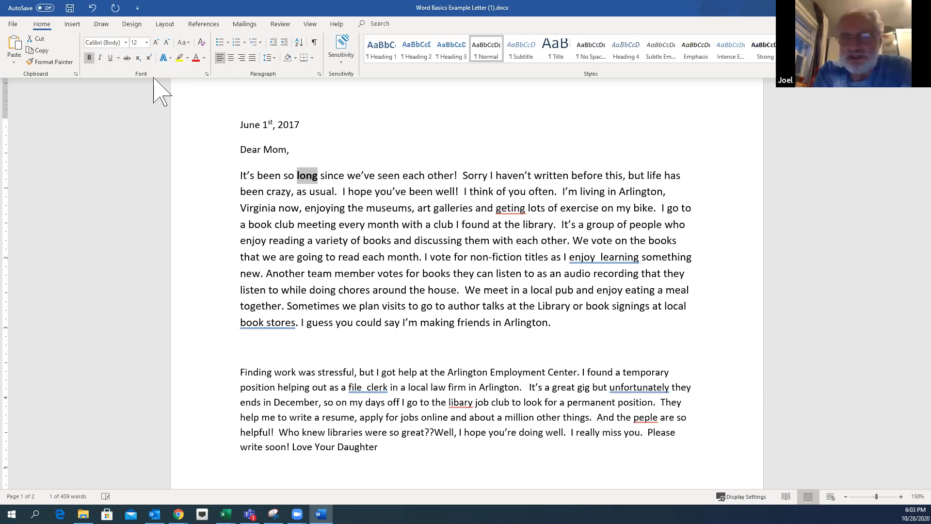
pyautogui.hotkey('ctrl', 'b')
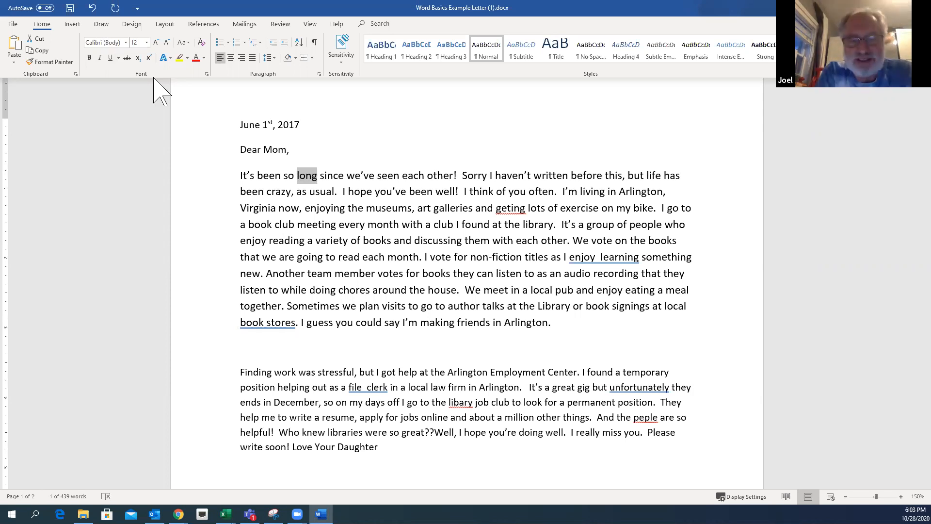
# - Toggle the underline of the selected word "long" with the formatting options offered beside the text
pyautogui.rightClick(311, 178)
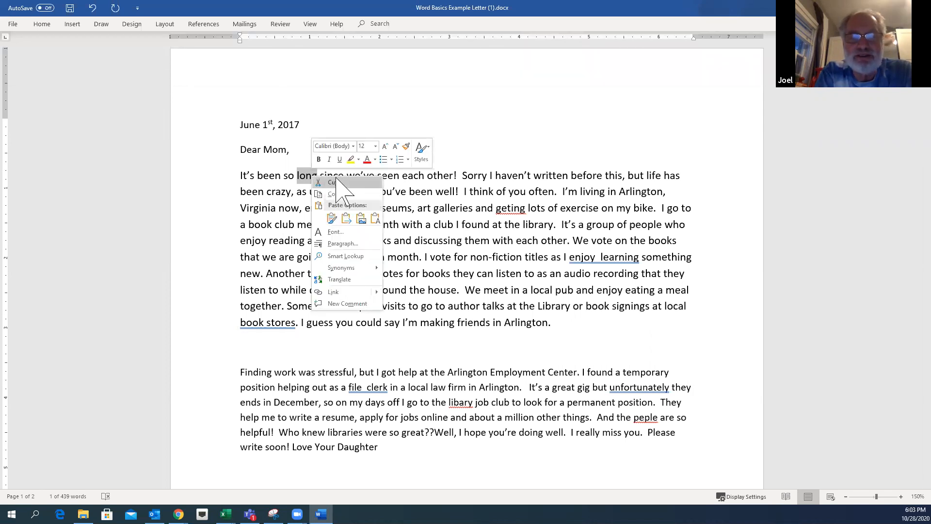
pyautogui.click(340, 159)
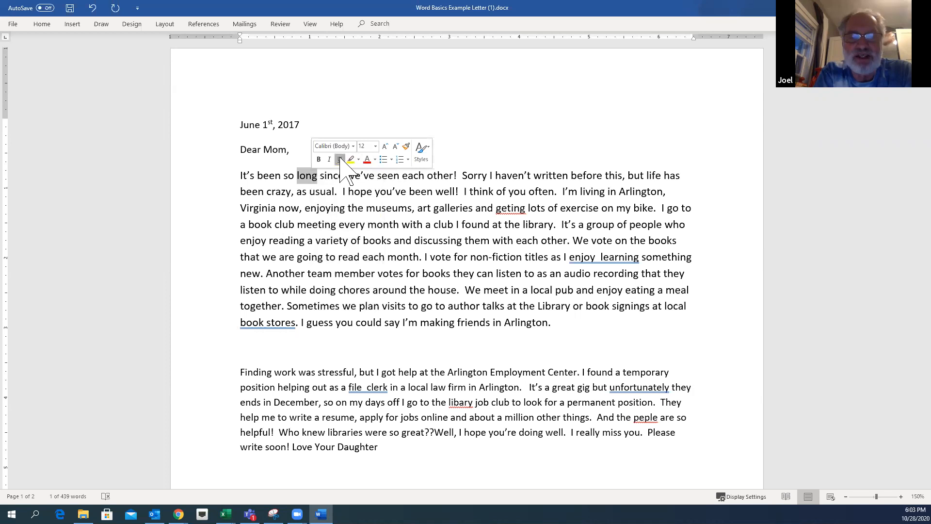
# - Make the selected word "long" in the first sentence bold and italic, and set its font size to 14
pyautogui.click(318, 159)
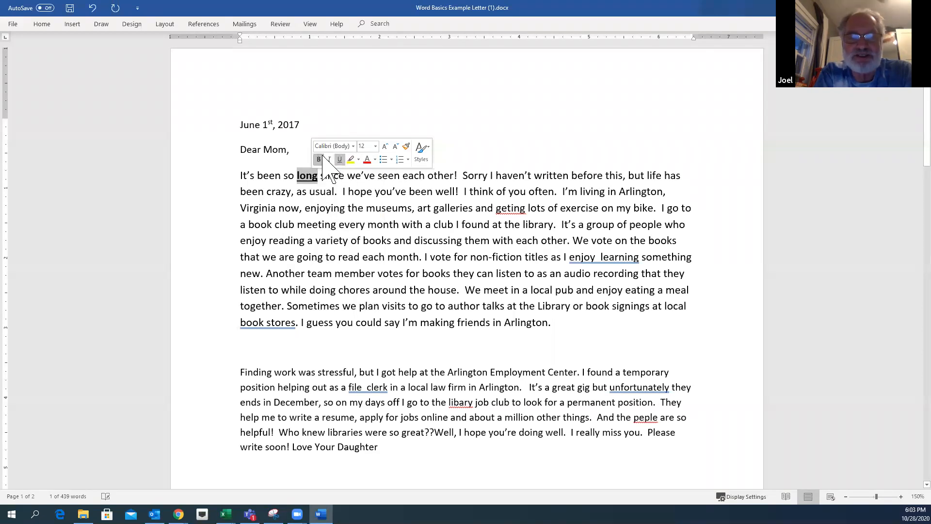
pyautogui.click(330, 159)
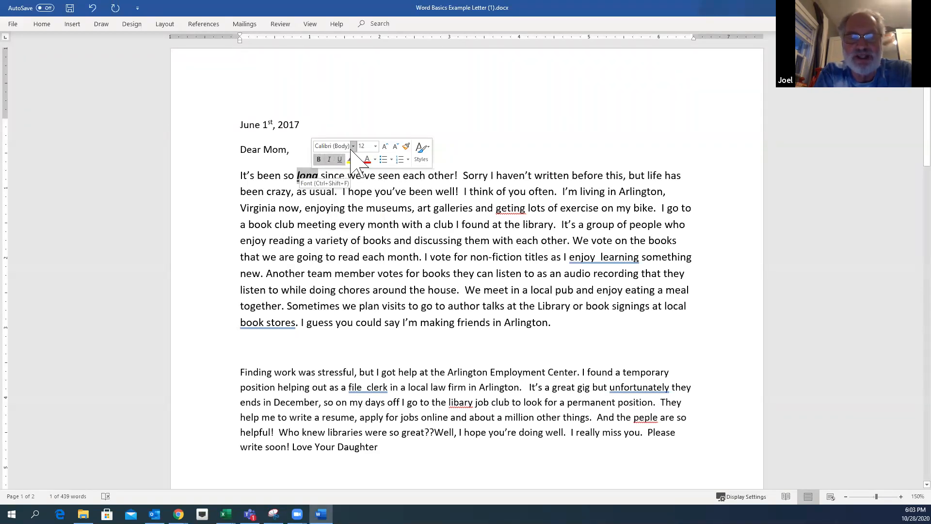
pyautogui.click(376, 146)
pyautogui.click(362, 205)
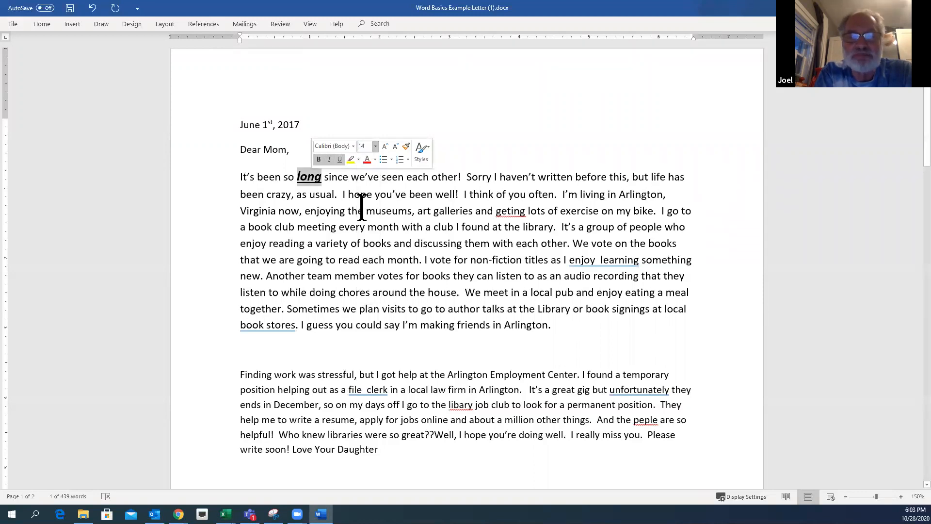
# - Remove the underline, italic and bold from the word "long" and set its font size to 12
pyautogui.click(341, 160)
pyautogui.click(329, 160)
pyautogui.click(318, 159)
pyautogui.click(375, 146)
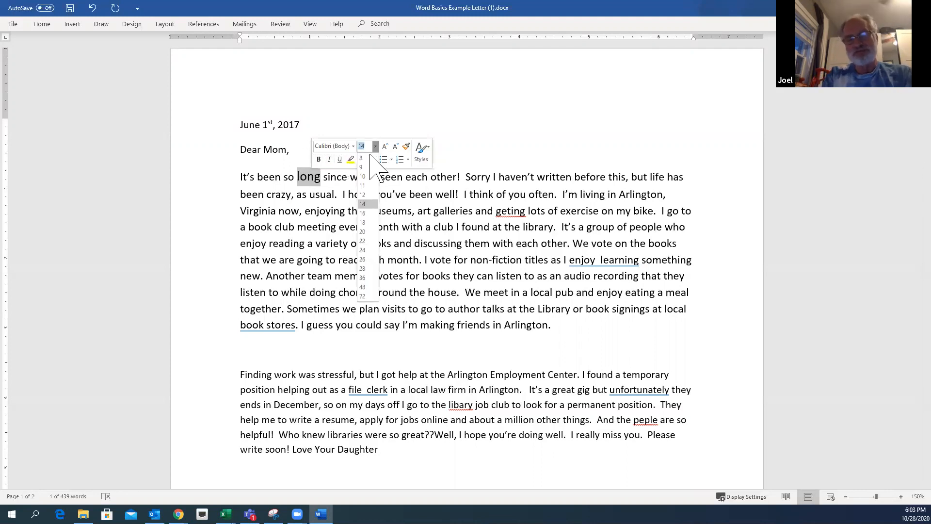
pyautogui.click(363, 195)
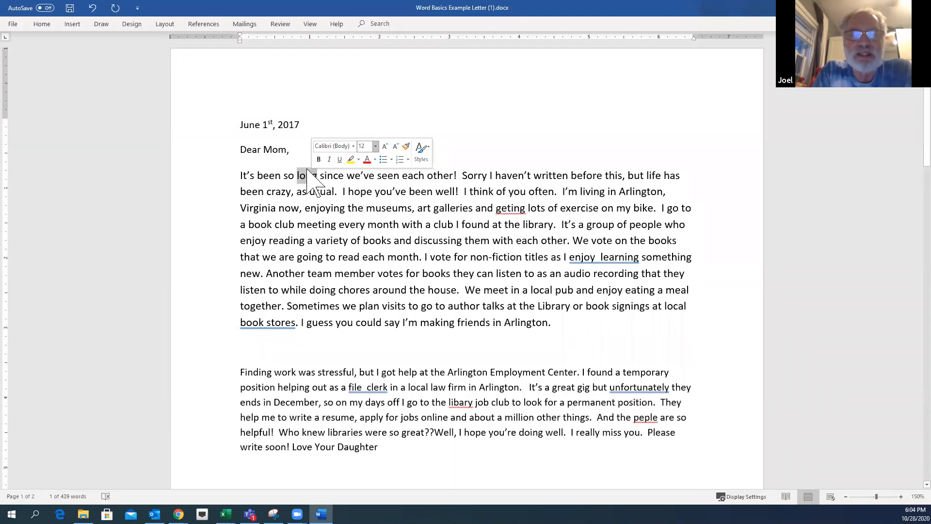
# - Examine the superscript "st" in the date line as an example of superscript text, and clear the selection
pyautogui.click(41, 24)
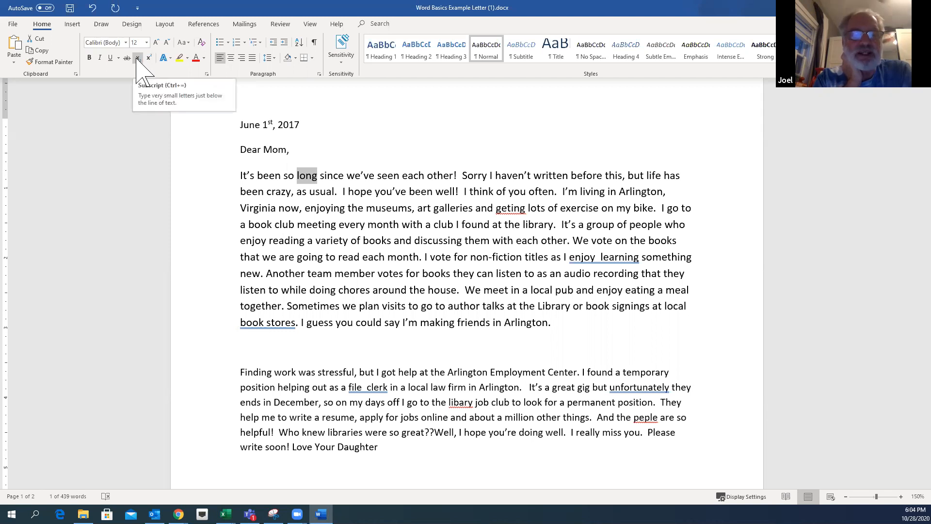
pyautogui.click(271, 126)
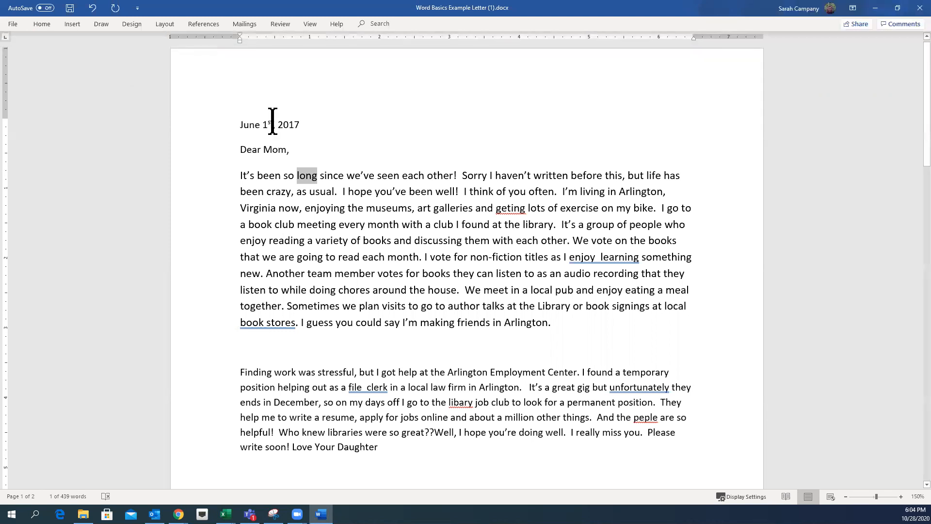
pyautogui.moveTo(273, 121); pyautogui.dragTo(268, 121)
pyautogui.click(304, 126)
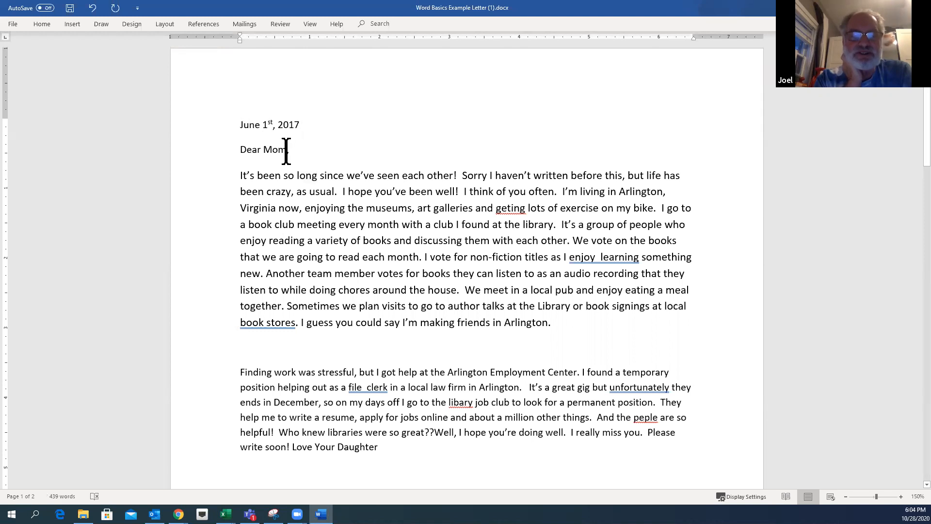
# - Apply superscript and subscript in turn to the final "m" of "Mom" in the greeting, and restore it to normal text
pyautogui.moveTo(279, 151); pyautogui.dragTo(286, 150)
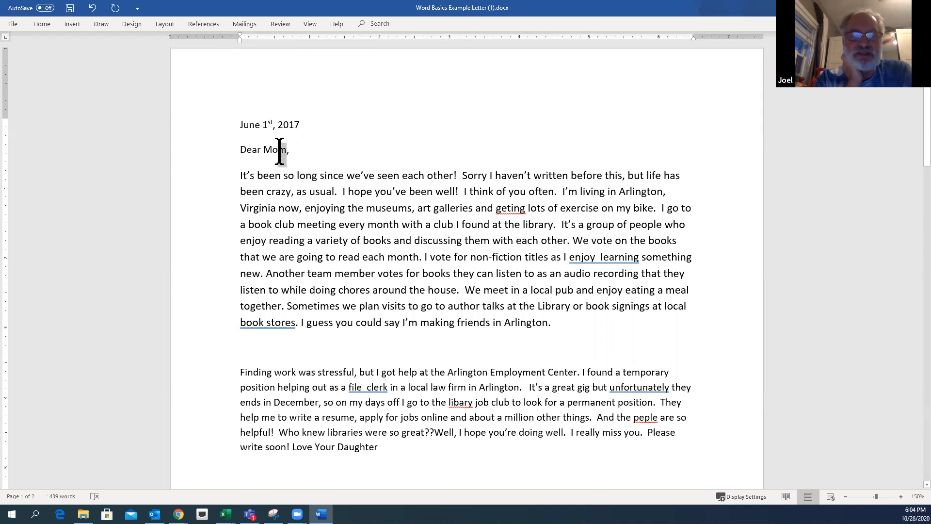
pyautogui.click(42, 24)
pyautogui.click(152, 58)
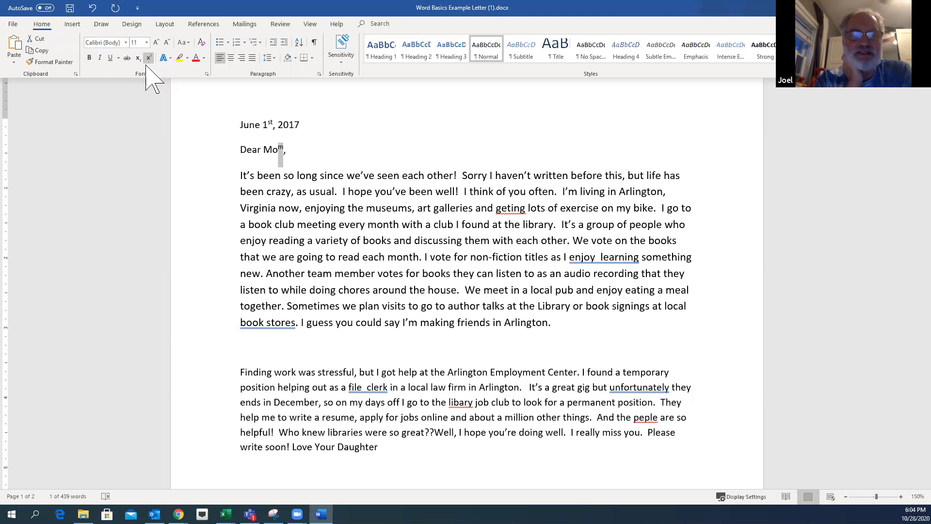
pyautogui.click(138, 58)
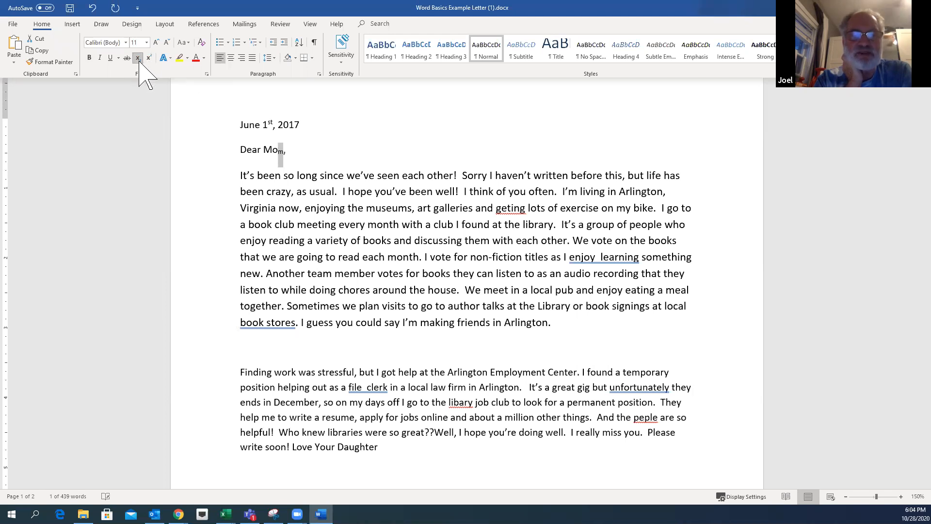
pyautogui.click(149, 58)
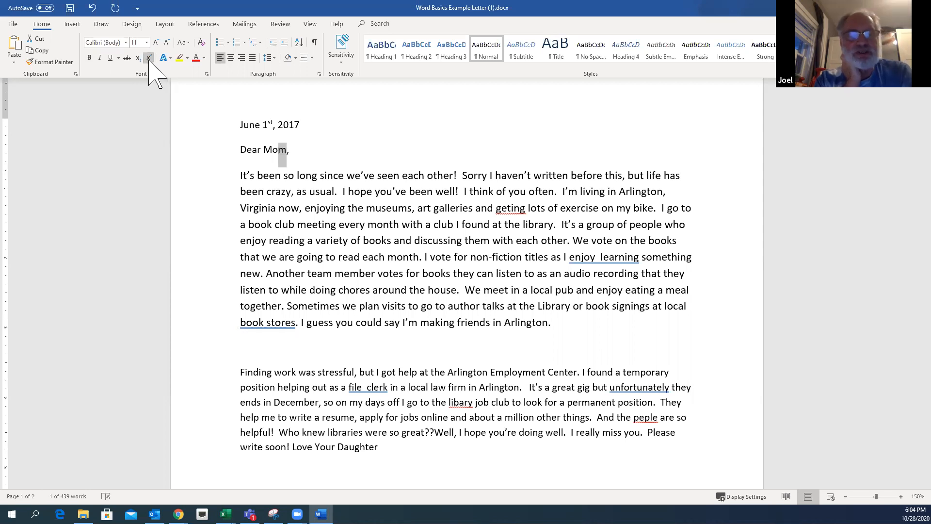
pyautogui.click(138, 58)
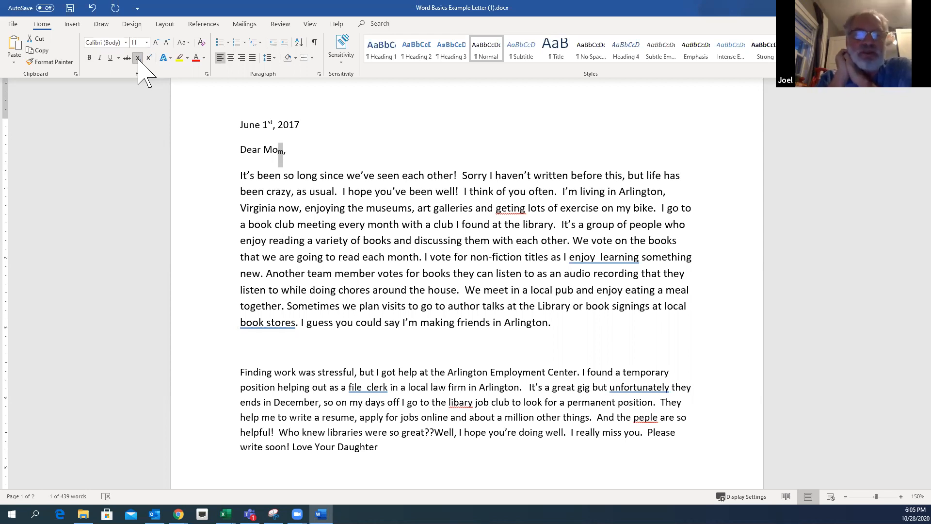
pyautogui.click(138, 58)
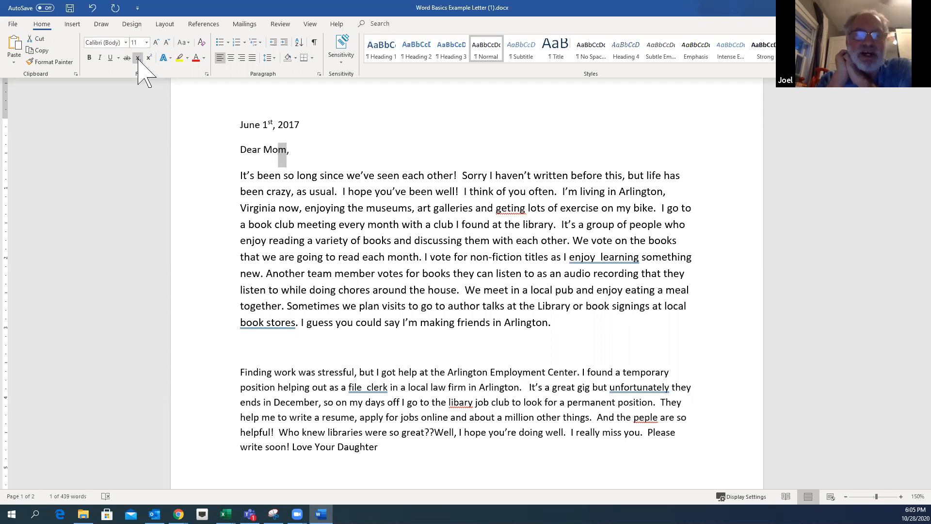
# - Change the font color of the final "m" in "Mom" to a custom pink from the extended color palette
pyautogui.click(205, 58)
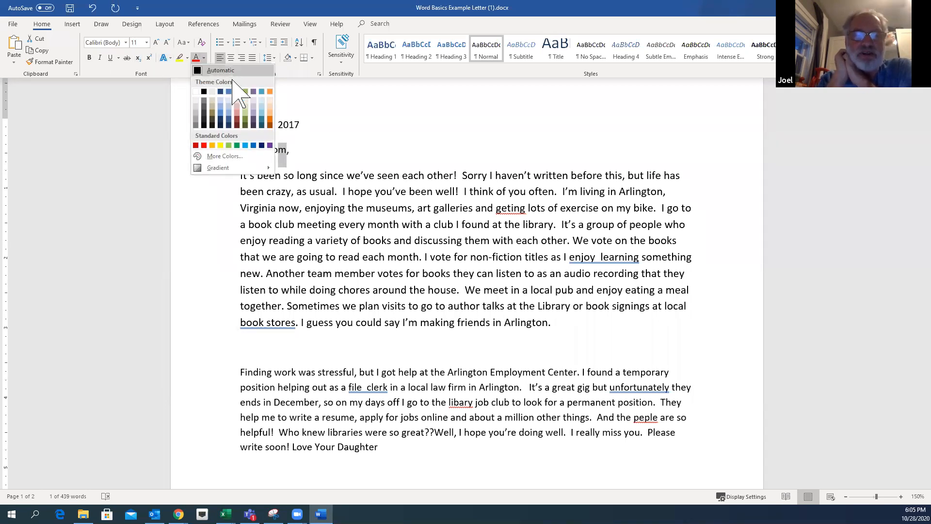
pyautogui.click(232, 156)
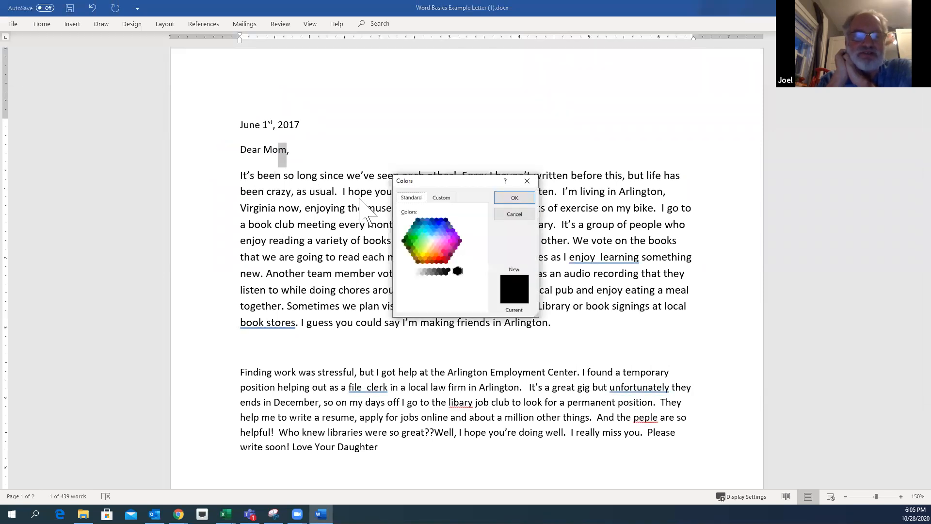
pyautogui.click(453, 244)
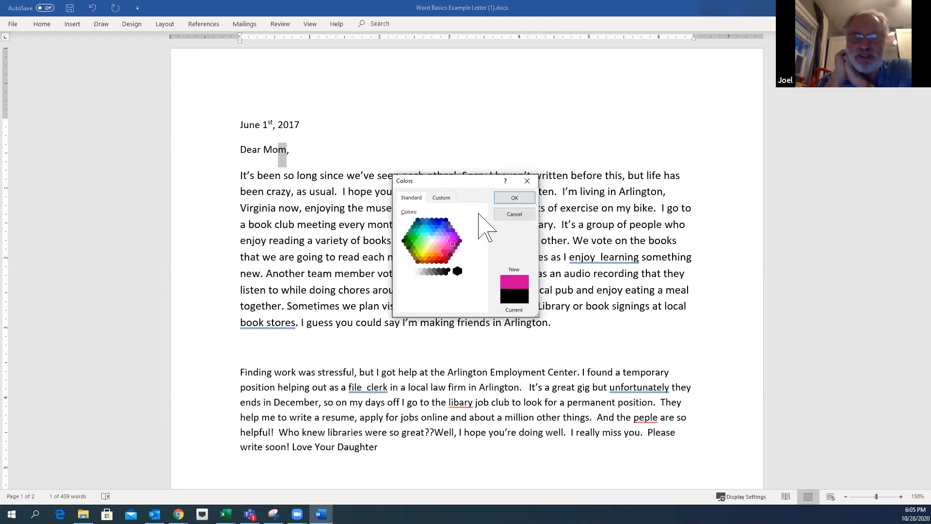
pyautogui.click(515, 198)
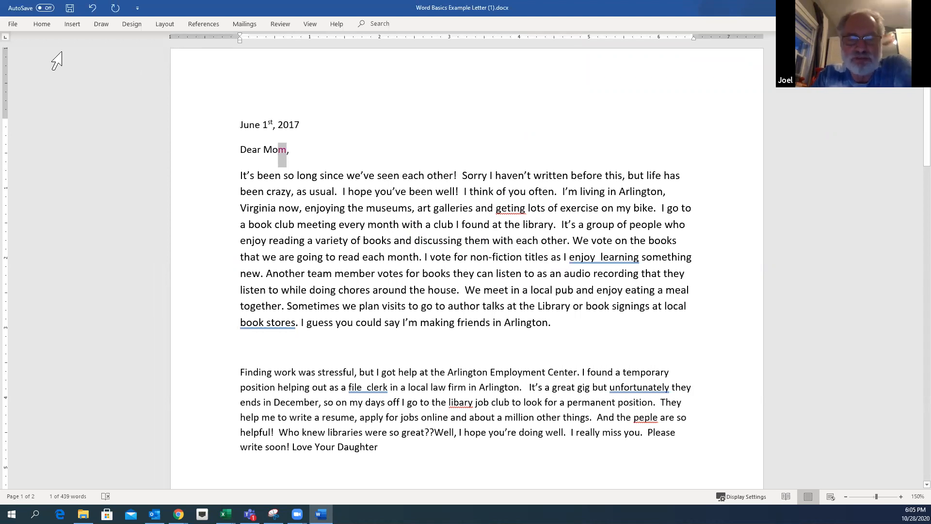
# - Change the font color of the whole greeting line "Dear Mom," to red, and clear the selection
pyautogui.click(41, 25)
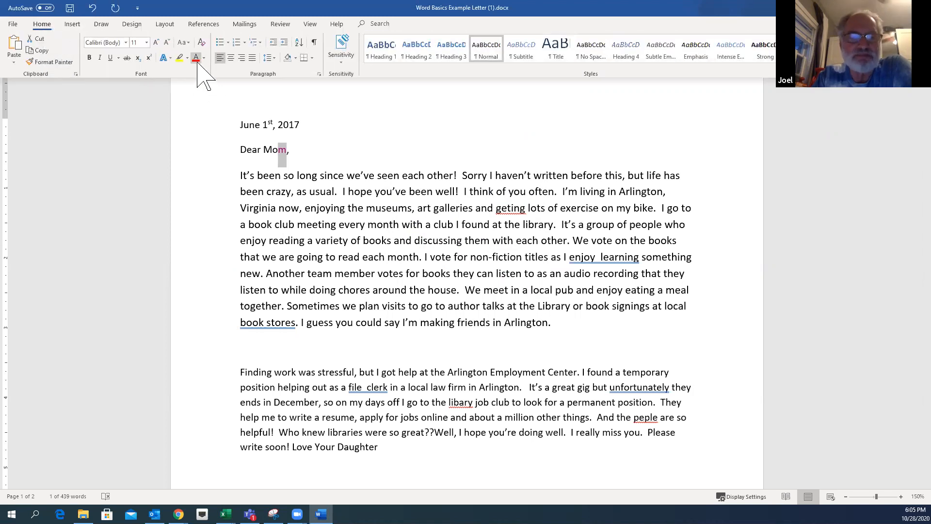
pyautogui.click(245, 151)
pyautogui.moveTo(295, 151); pyautogui.dragTo(239, 152)
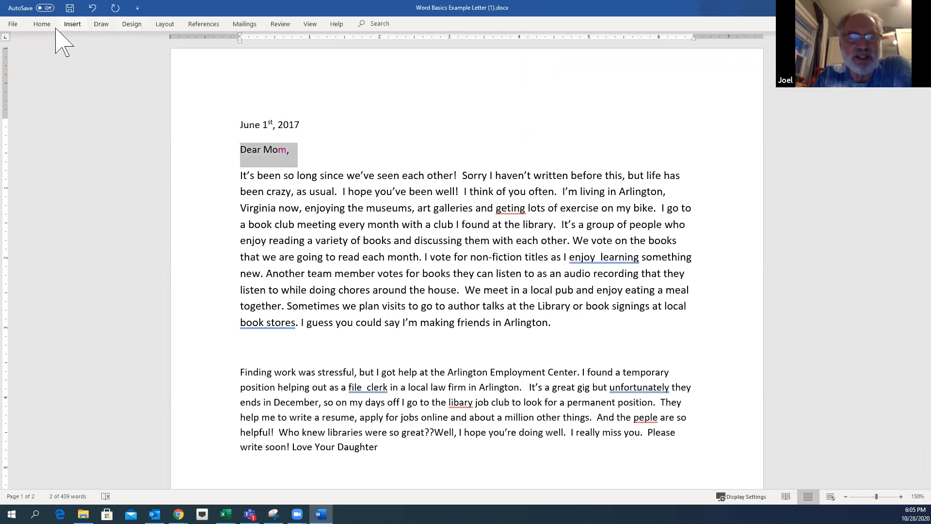
pyautogui.click(42, 25)
pyautogui.click(196, 58)
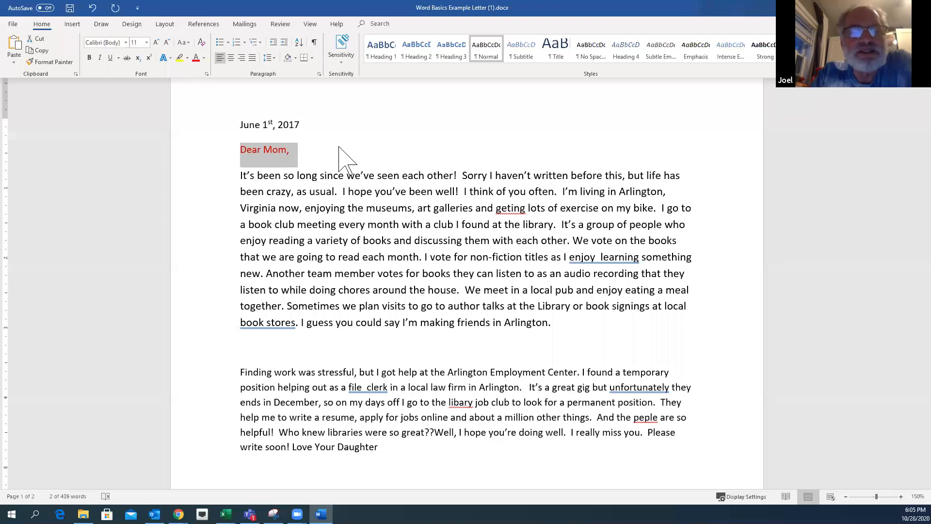
pyautogui.hotkey('ctrl', 'F1')
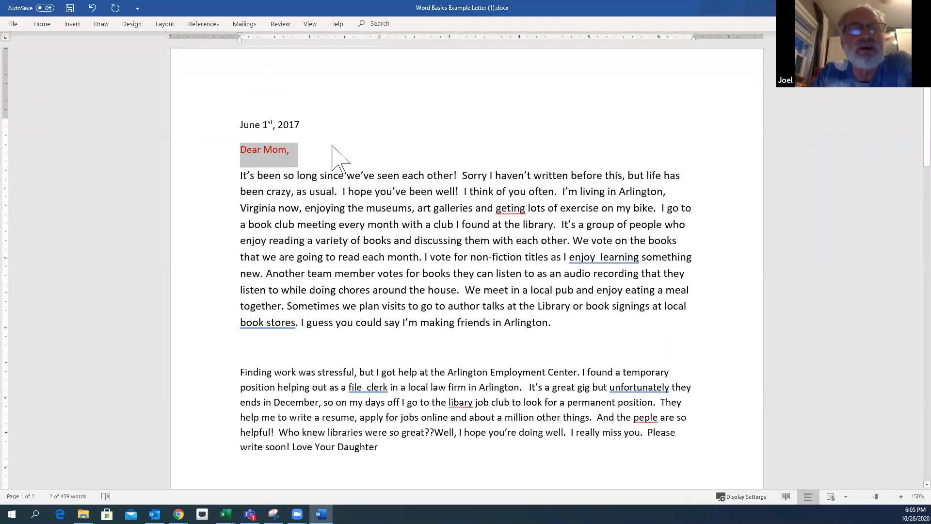
pyautogui.click(331, 183)
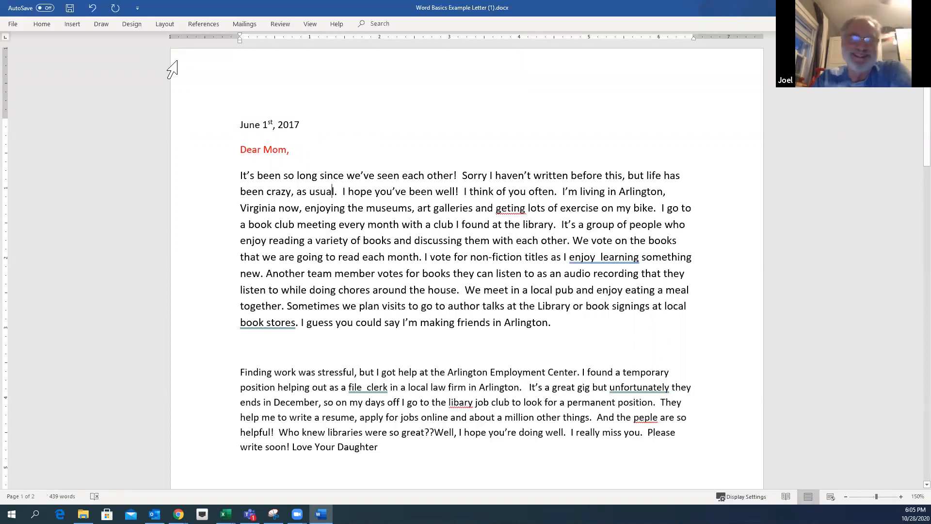
# - Undo the red and pink font color changes on the greeting line
pyautogui.click(42, 24)
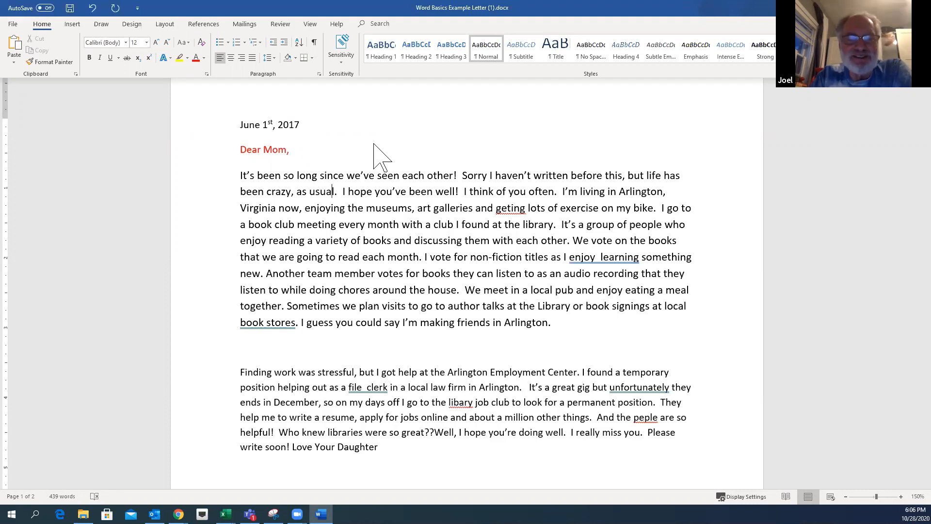
pyautogui.click(300, 155)
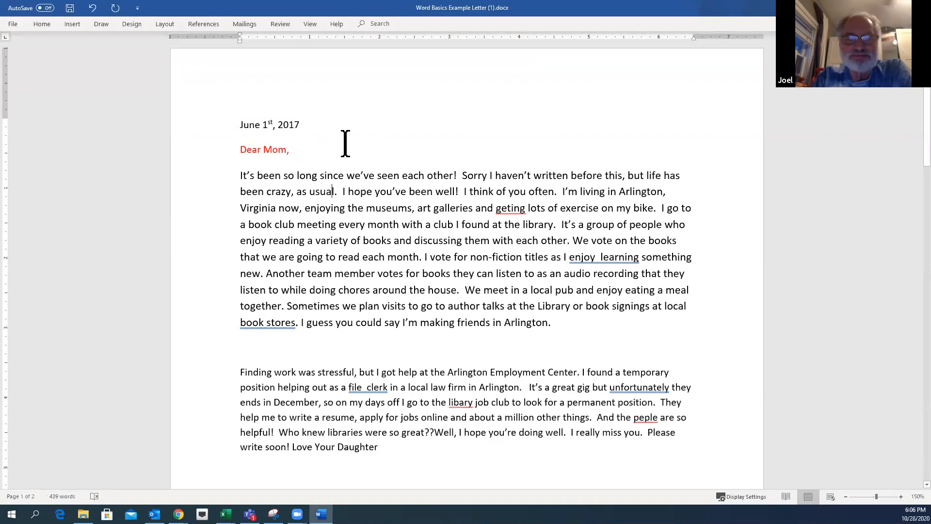
pyautogui.tripleClick(345, 144)
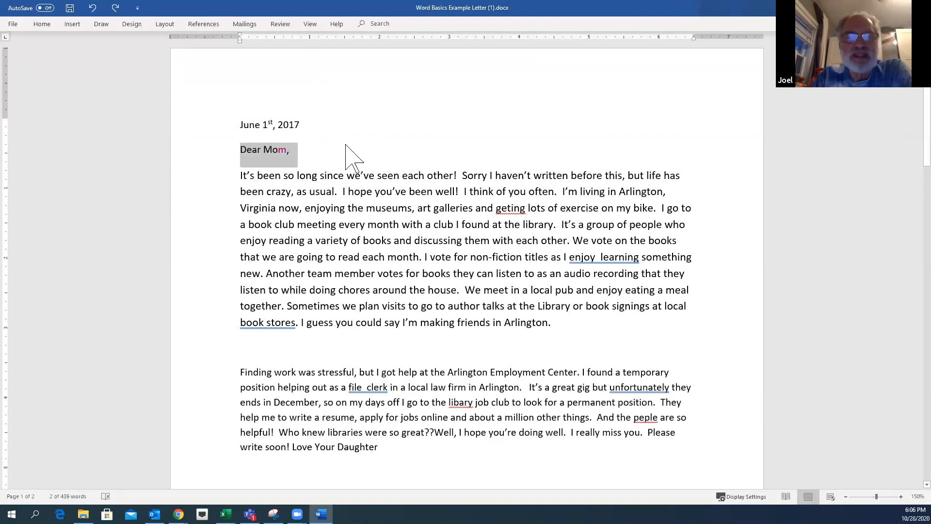
pyautogui.click(345, 146)
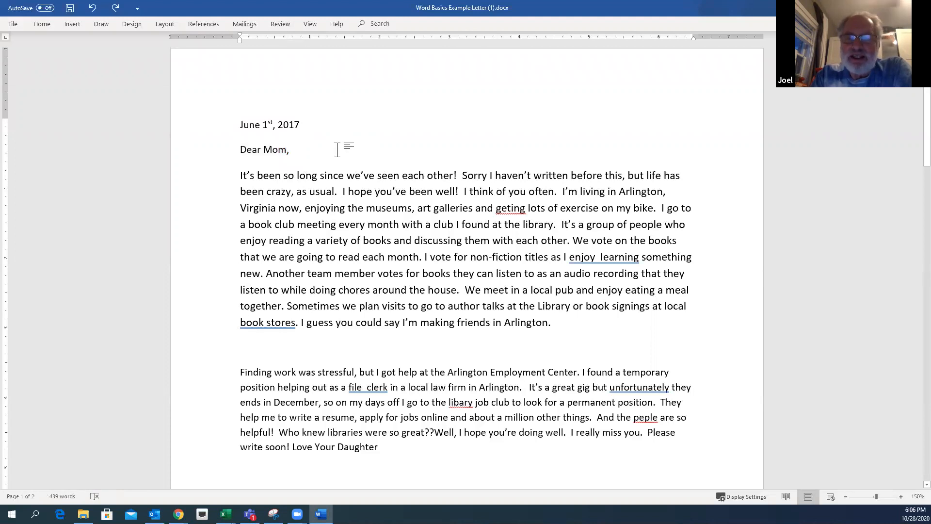
# - Correct the misspelled word "geting" in the first body paragraph to the suggested "getting"
pyautogui.click(43, 27)
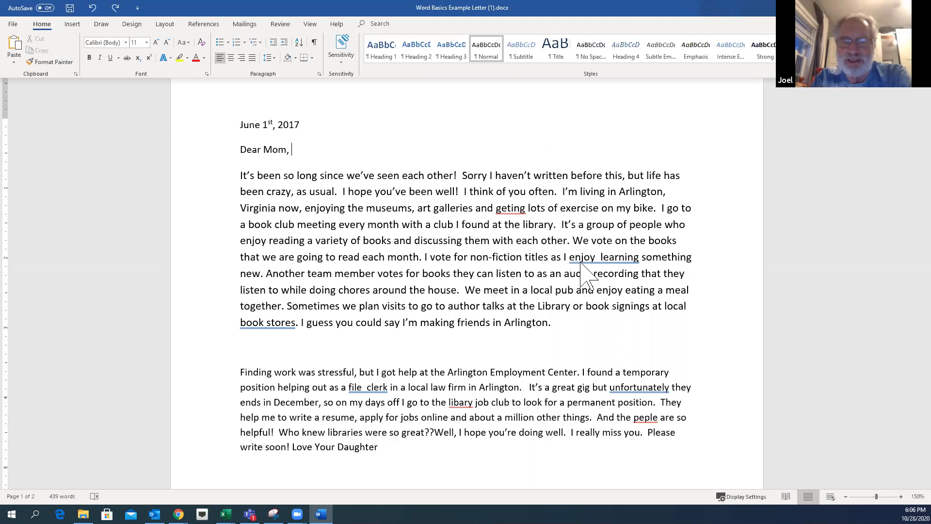
pyautogui.hotkey('ctrl', 'F1')
pyautogui.rightClick(513, 208)
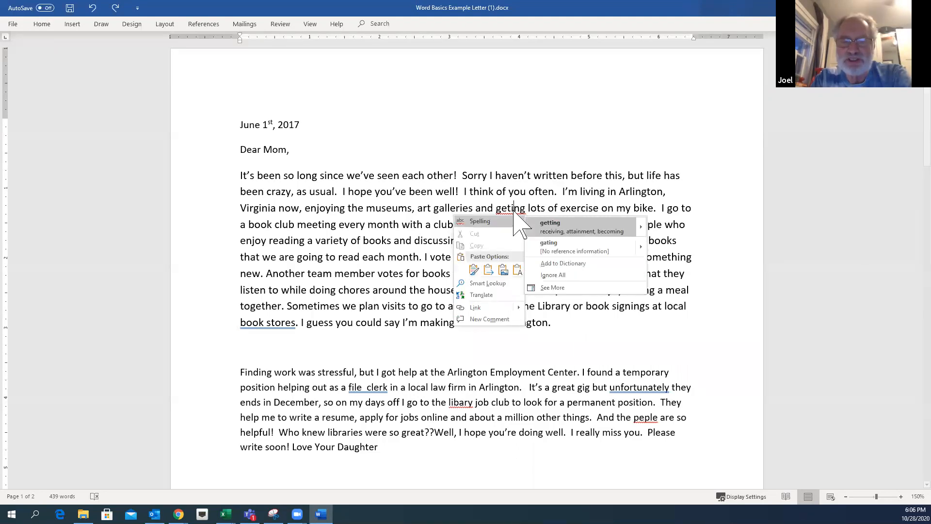
pyautogui.click(560, 226)
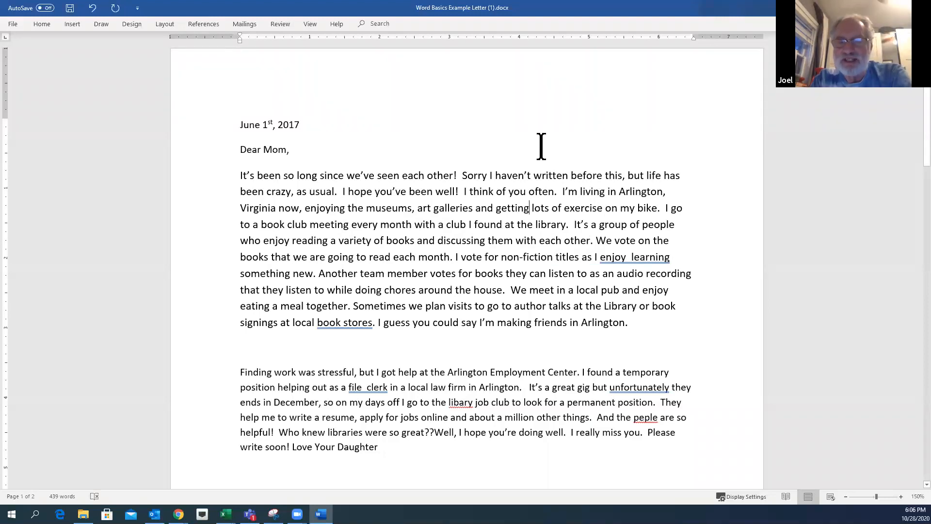
# - Accept the grammar suggestions "enjoy learning" and "bookstores" for the two flagged phrases in the first body paragraph
pyautogui.click(630, 261)
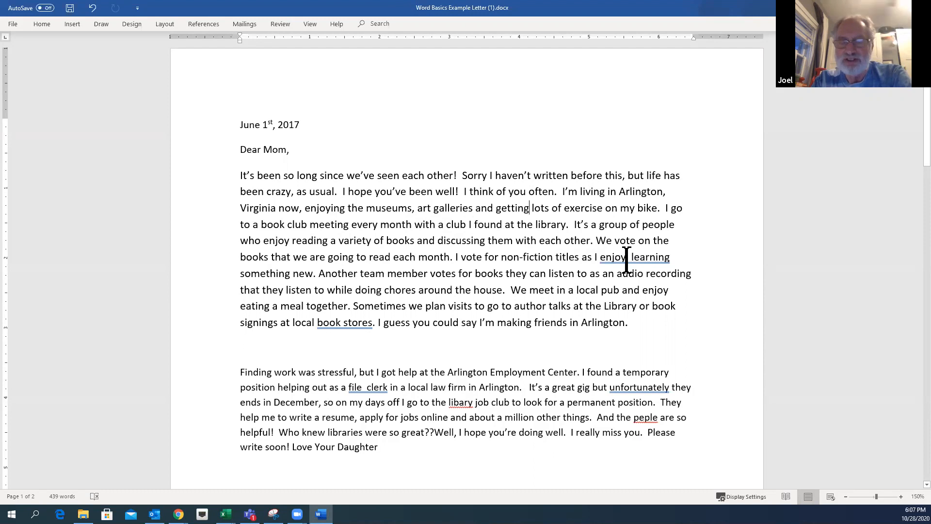
pyautogui.rightClick(627, 261)
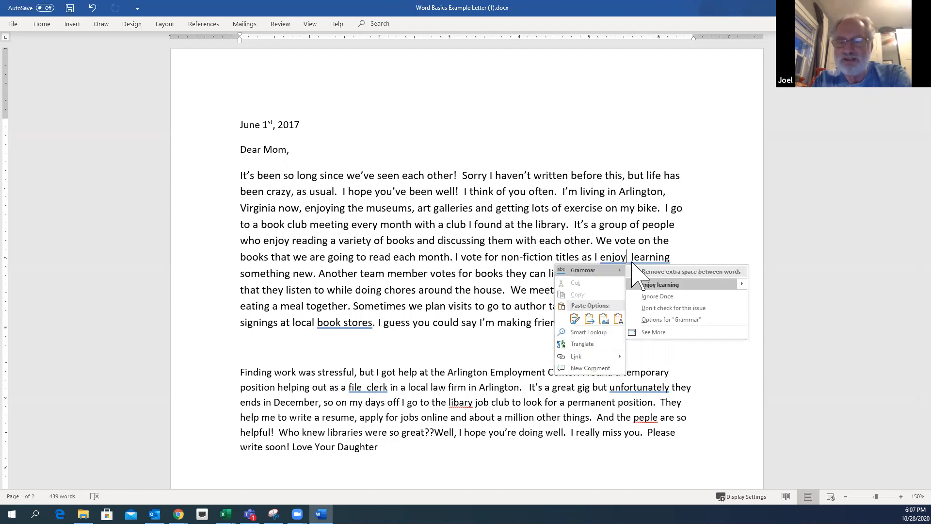
pyautogui.click(649, 286)
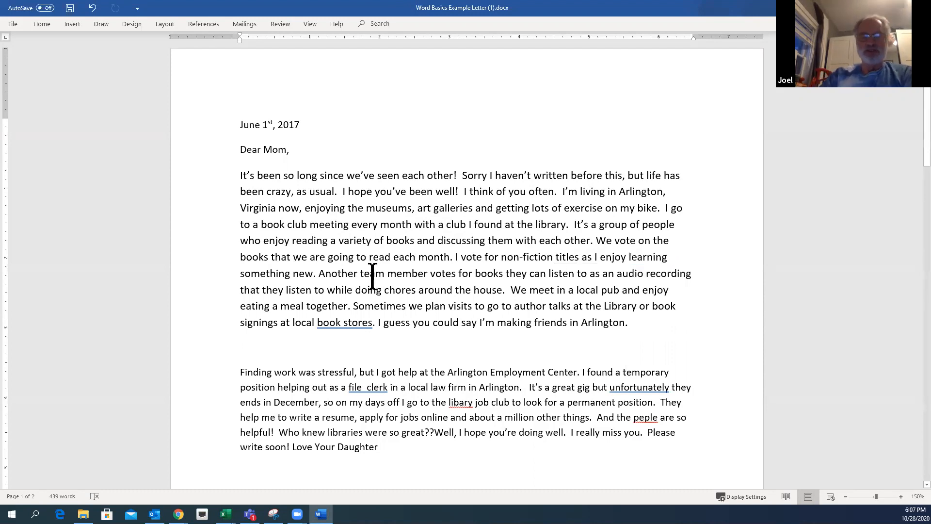
pyautogui.rightClick(344, 324)
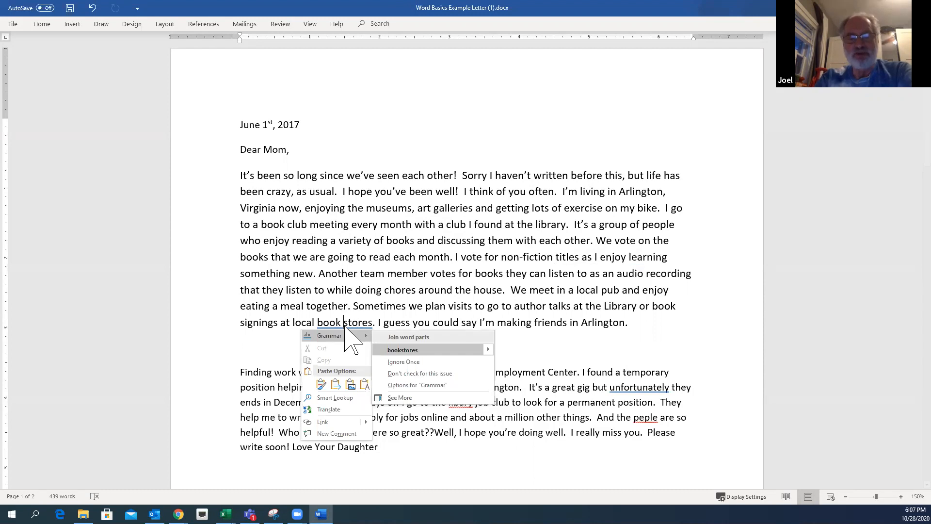
pyautogui.click(395, 350)
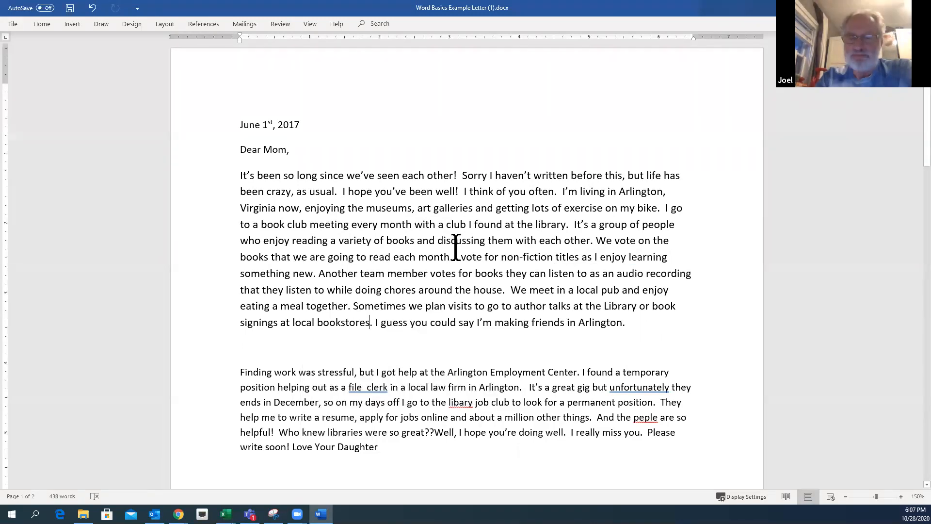
# - Accept the grammar suggestion "file clerk" to remove the extra space between the two words in the second body paragraph
pyautogui.scroll(-3, 454, 249)
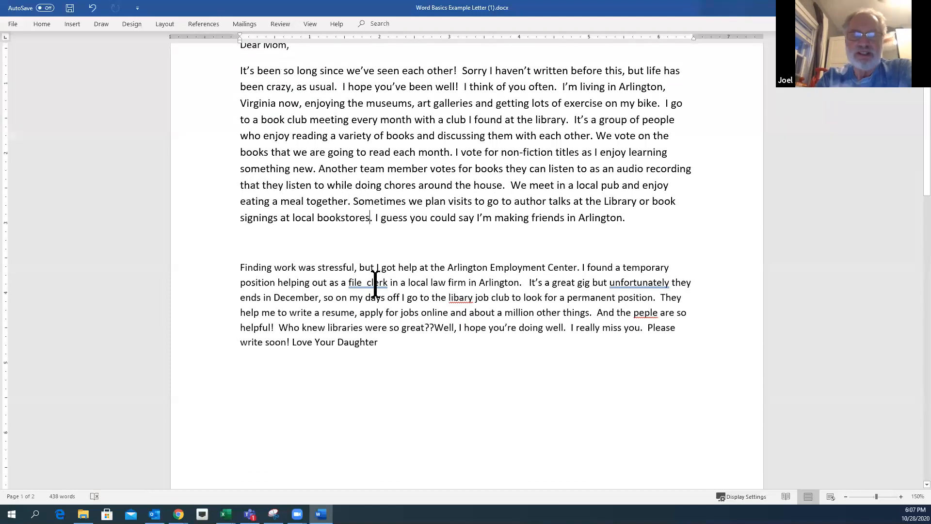
pyautogui.rightClick(376, 285)
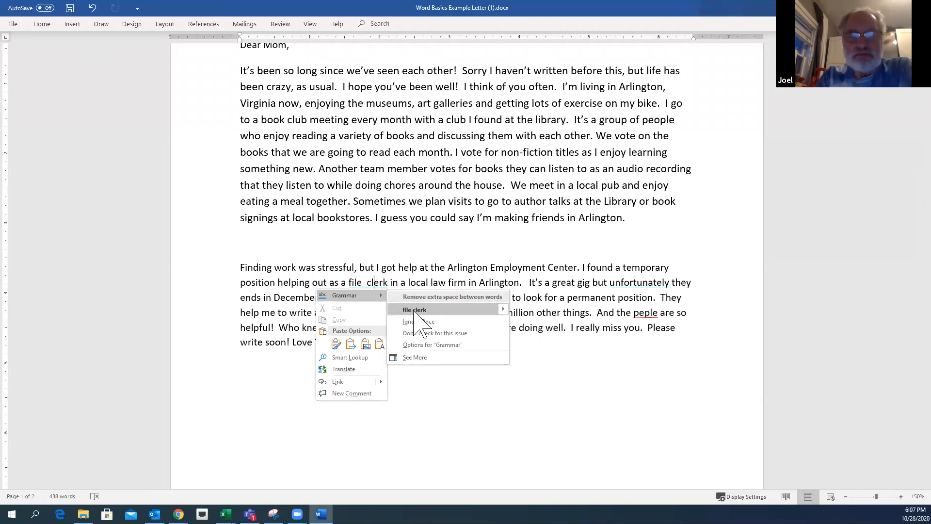
pyautogui.click(415, 310)
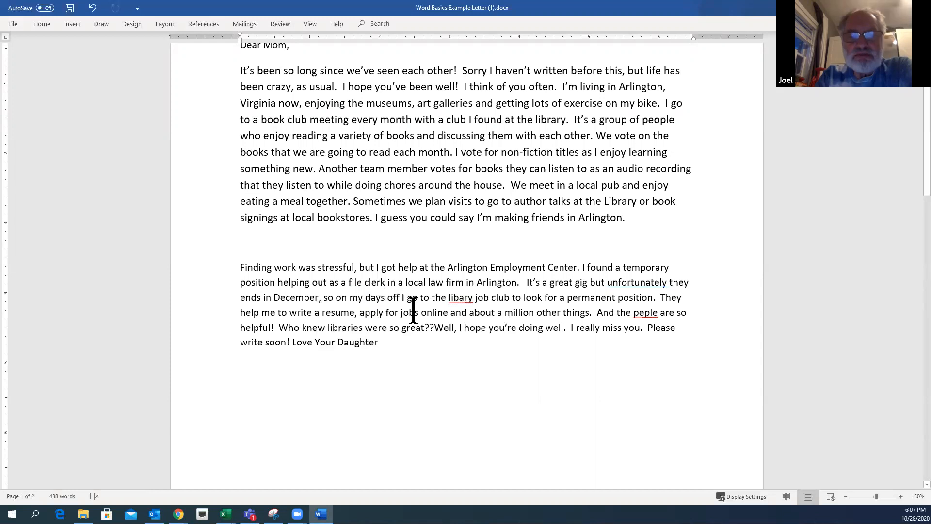
pyautogui.rightClick(628, 282)
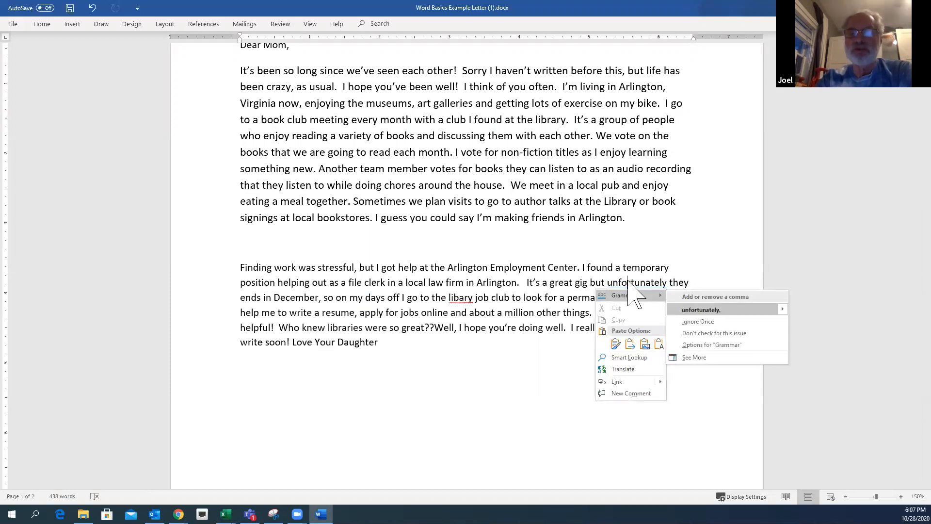
pyautogui.press('Escape')
pyautogui.press('Escape')
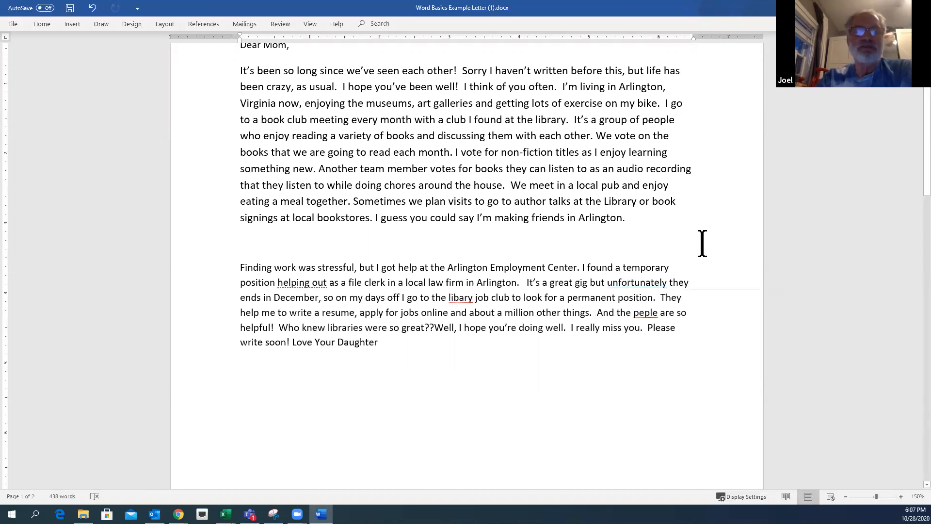
# - Run the spelling and grammar check, accepting "library" for "libary" and the comma after "unfortunately" in the second body paragraph
pyautogui.scroll(3, 361, 129)
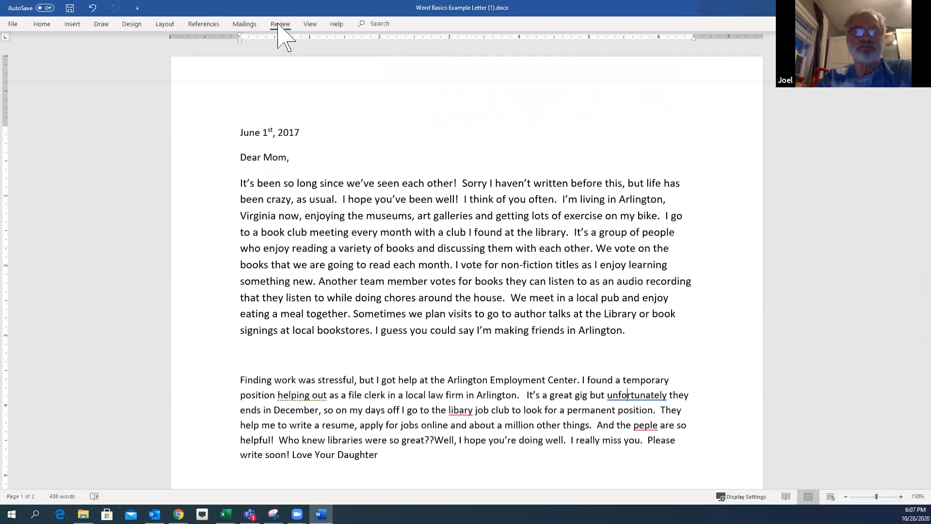
pyautogui.click(280, 24)
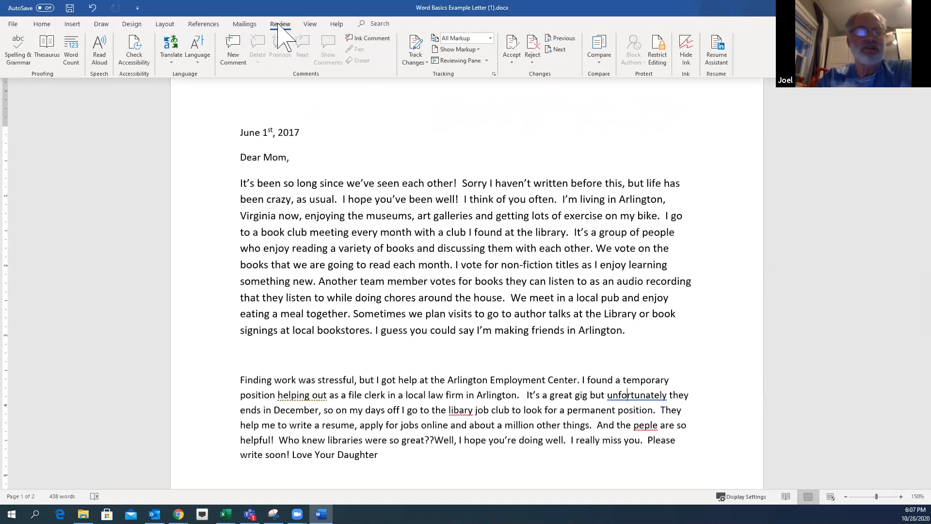
pyautogui.click(17, 53)
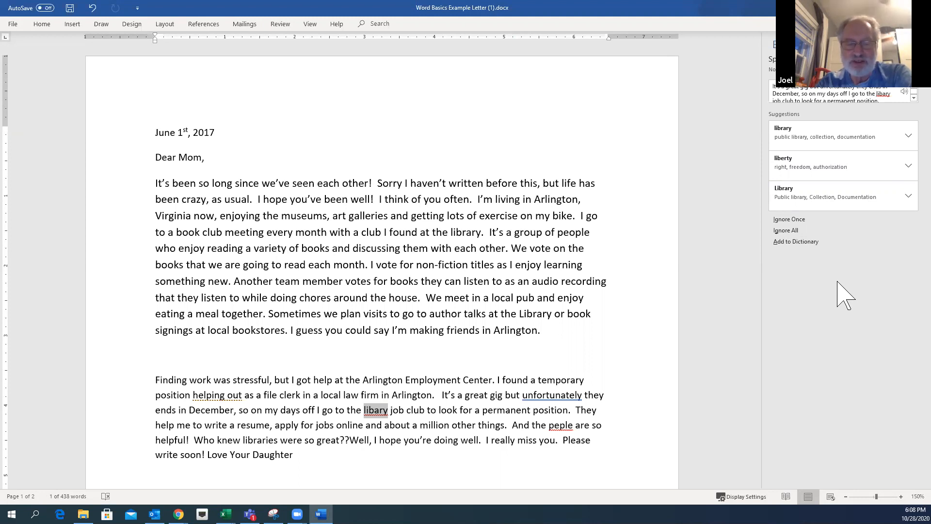
pyautogui.click(795, 139)
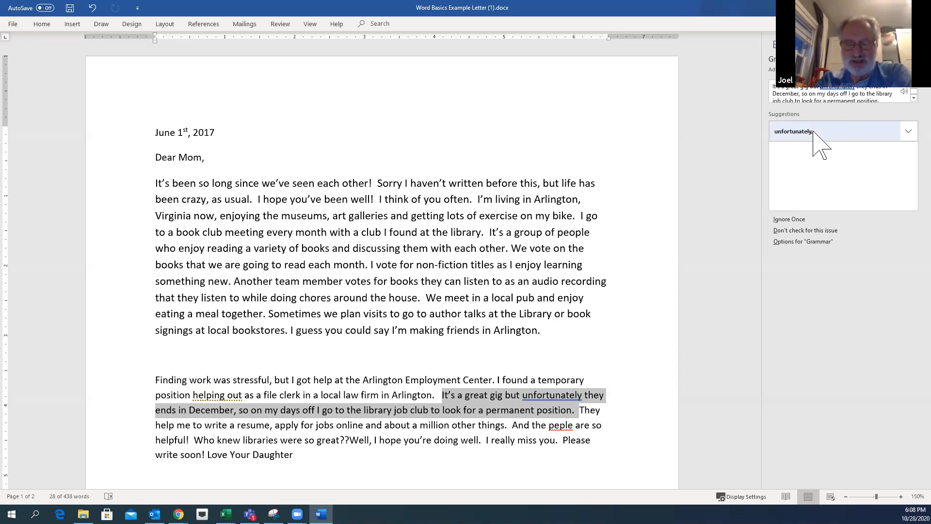
pyautogui.click(815, 132)
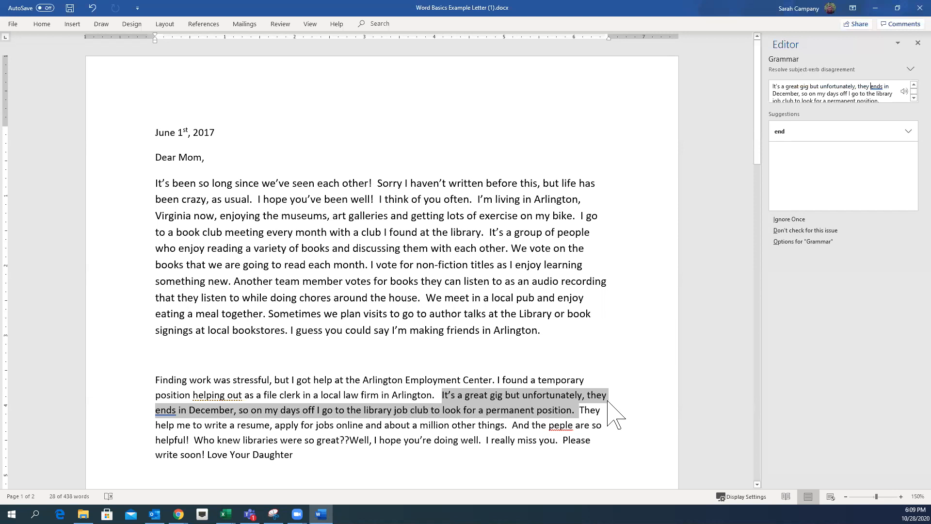
# - Replace "they" with "it" before "ends in December" in the letter and resume the spelling and grammar check
pyautogui.click(626, 399)
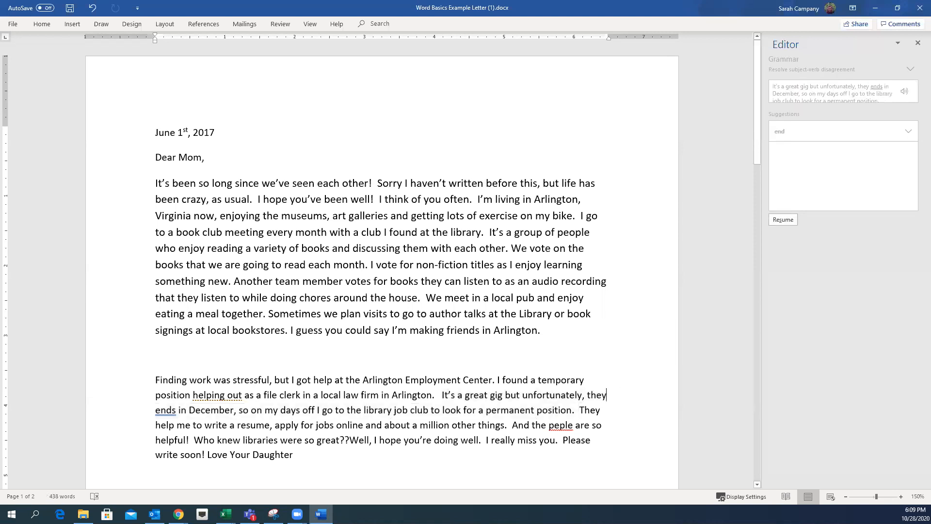
pyautogui.press('BackSpace')
pyautogui.press('BackSpace')
pyautogui.press('BackSpace')
pyautogui.press('BackSpace')
pyautogui.write('it')
pyautogui.click(784, 221)
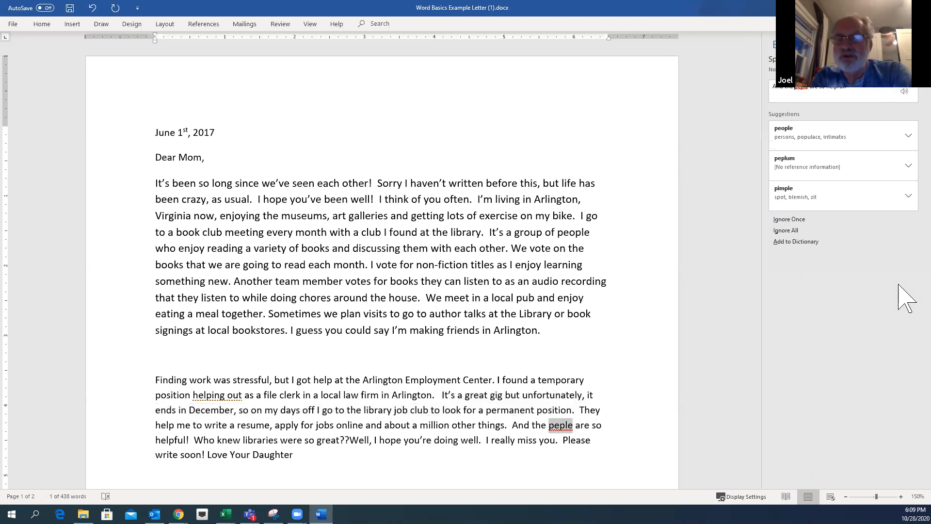
# - Accept the suggestions "people", "Mix" and "helping" for the remaining flagged items and finish the spelling and grammar check
pyautogui.click(798, 146)
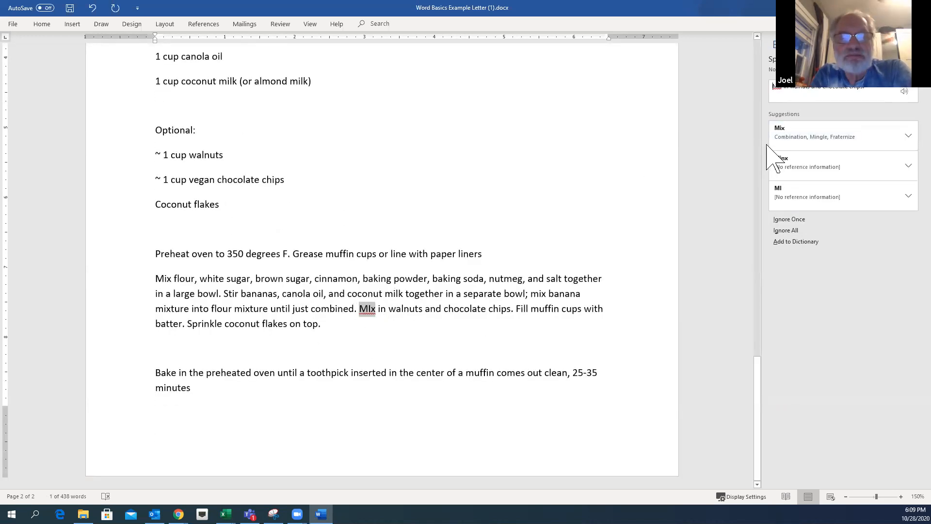
pyautogui.click(820, 139)
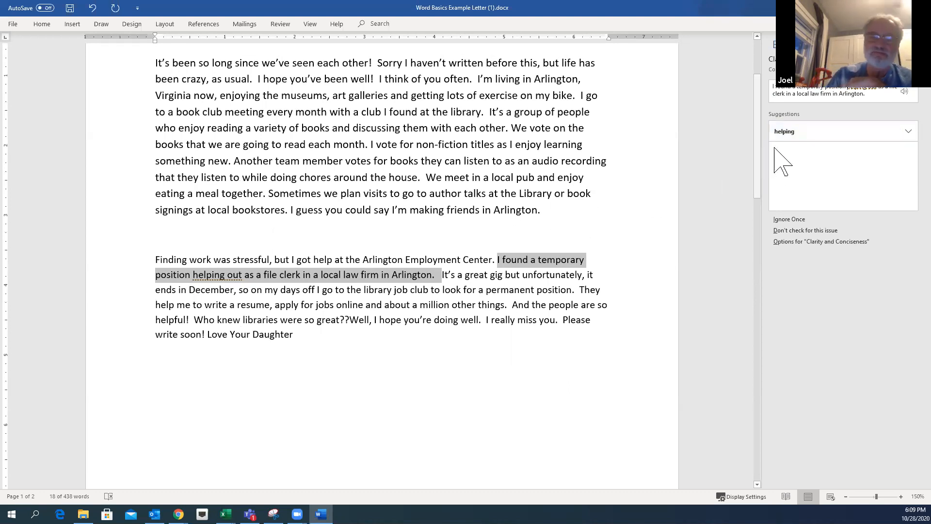
pyautogui.click(796, 134)
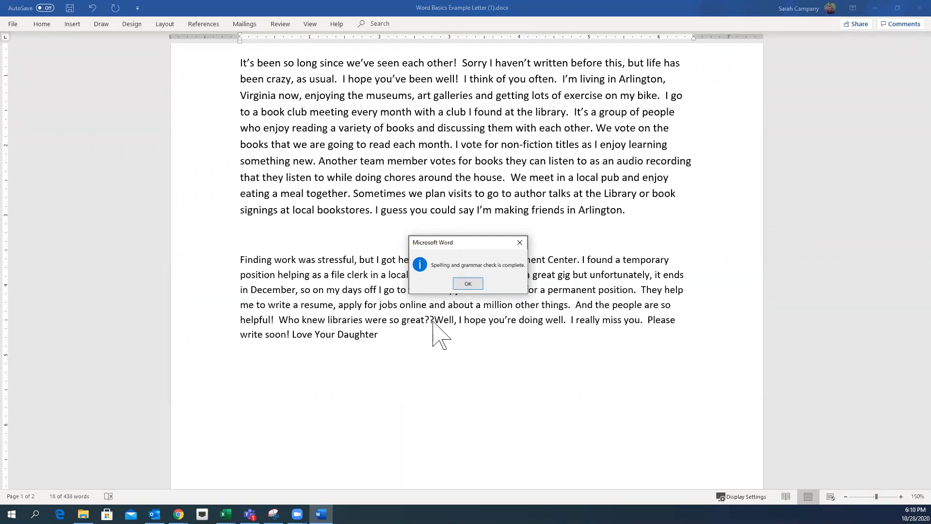
pyautogui.click(468, 284)
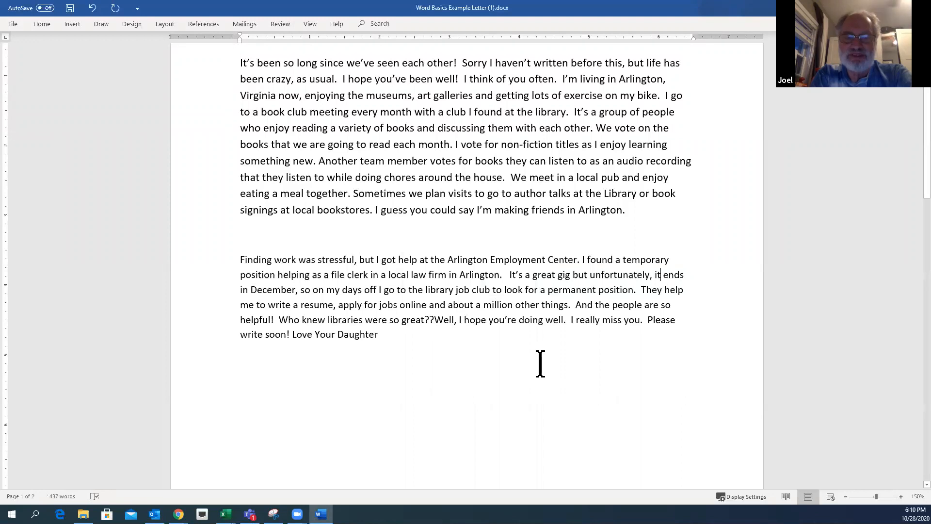
# - Insert a space between "great??" and "Well" in the second body paragraph
pyautogui.click(434, 320)
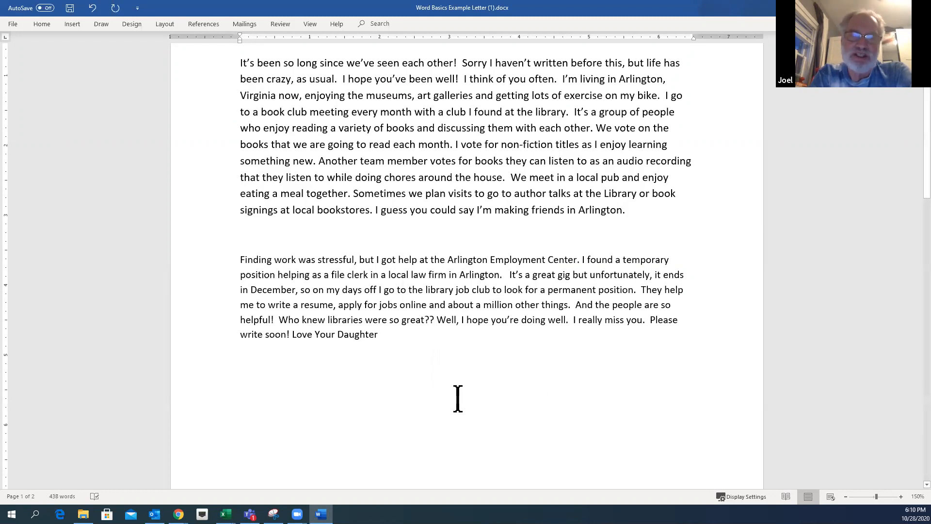
pyautogui.scroll(3, 457, 398)
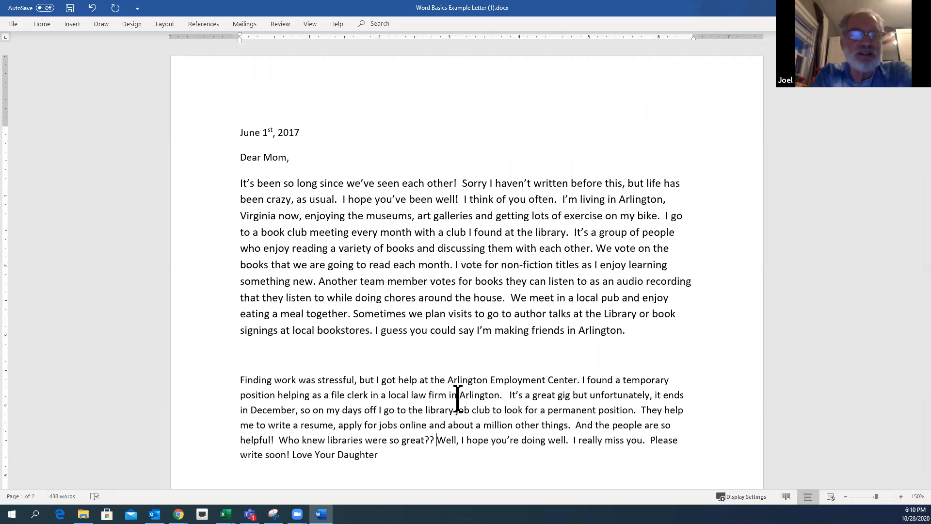
# - View the word count statistics for the whole document and close them
pyautogui.click(280, 24)
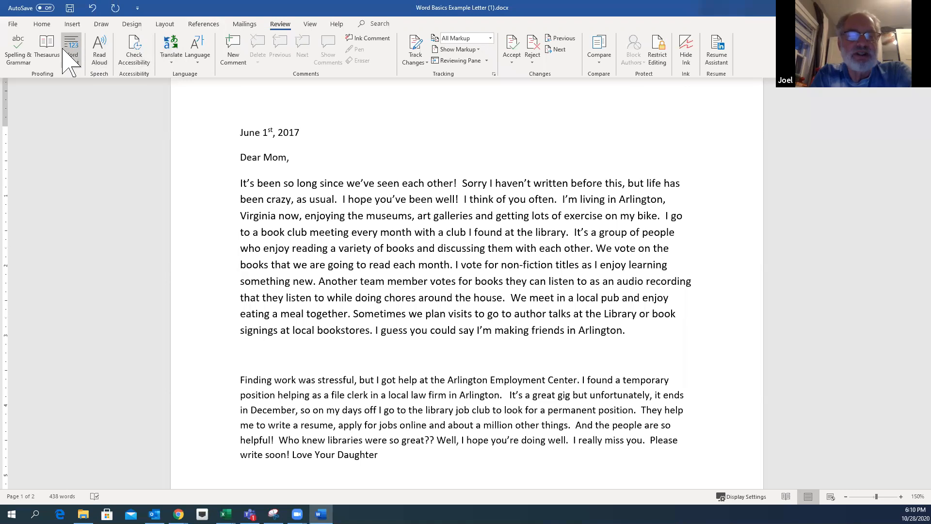
pyautogui.click(75, 47)
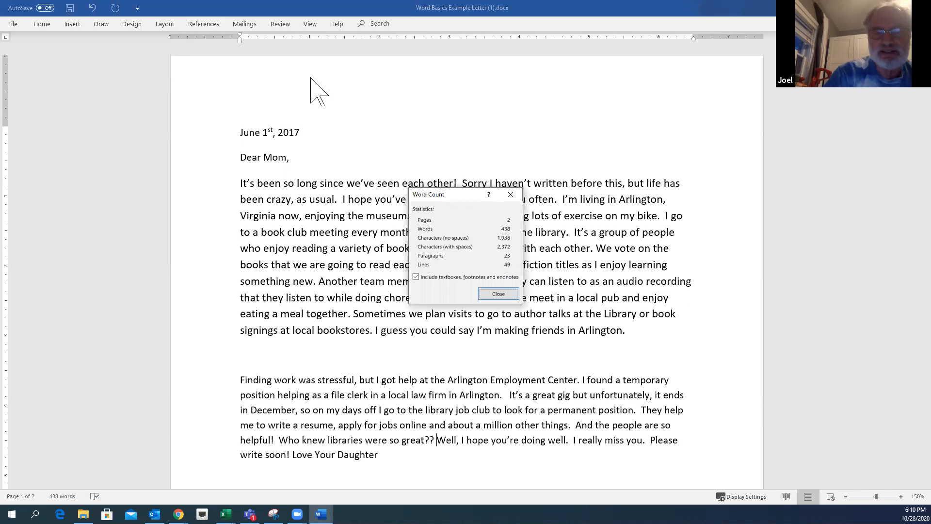
pyautogui.click(499, 294)
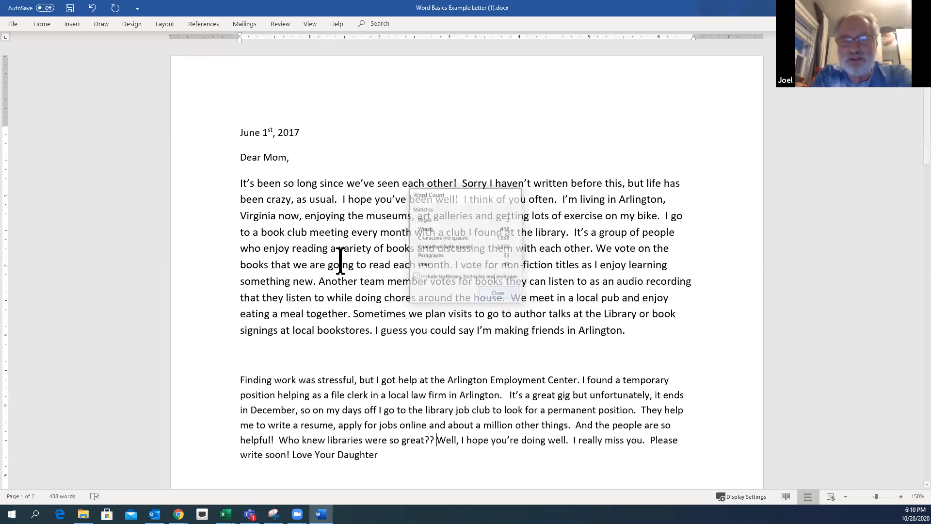
# - View the word count statistics for only the first body paragraph and close them
pyautogui.moveTo(236, 183); pyautogui.dragTo(630, 332)
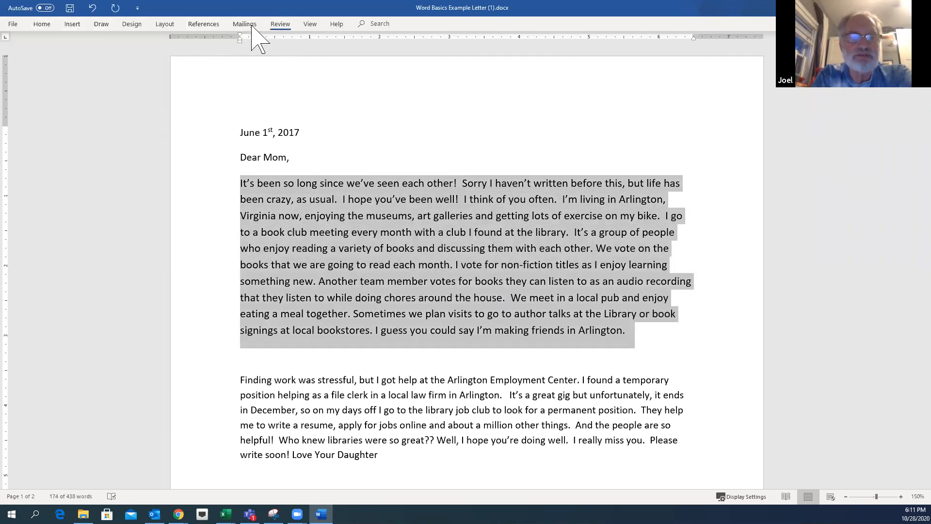
pyautogui.click(280, 24)
pyautogui.click(71, 53)
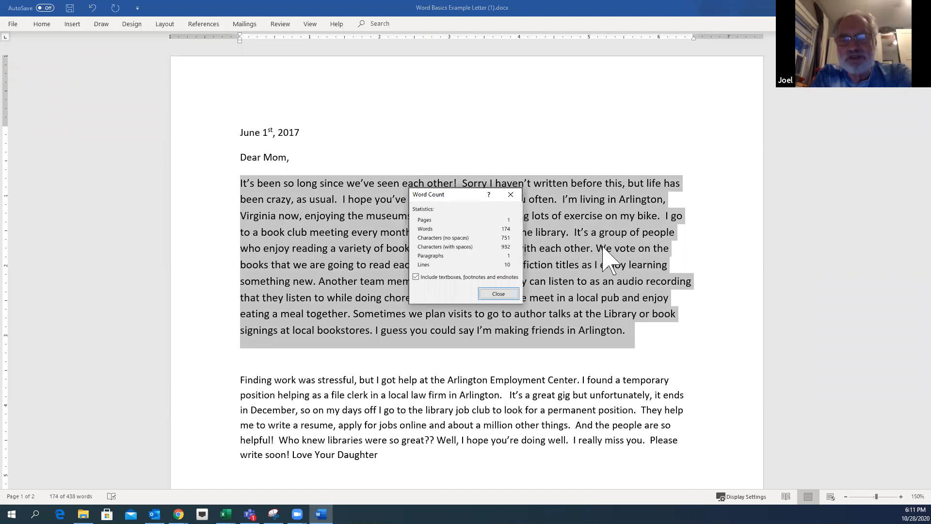
pyautogui.click(514, 295)
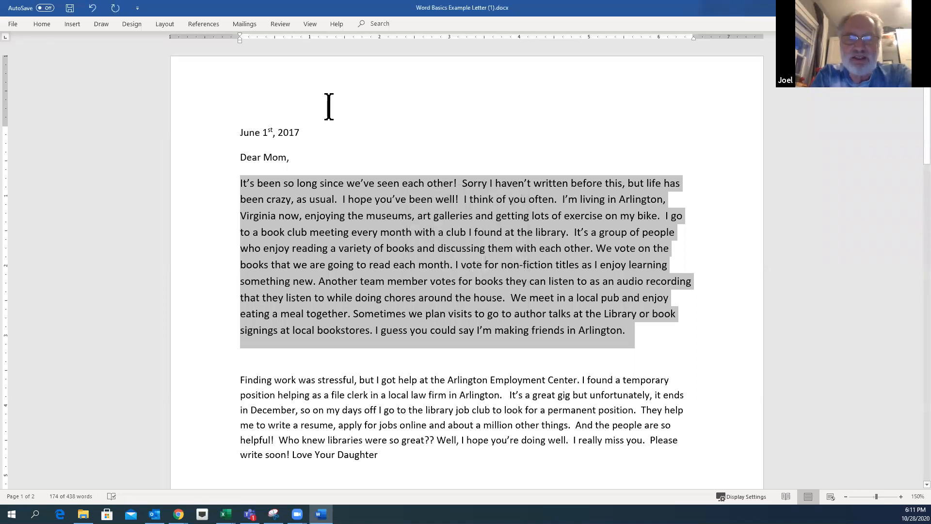
# - Look up the word "long" from the letter's first sentence in the Thesaurus
pyautogui.click(213, 127)
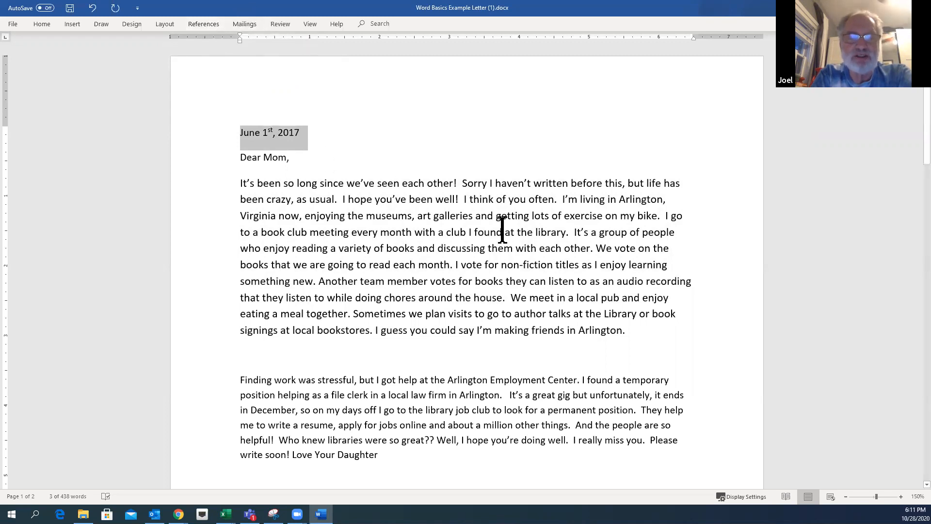
pyautogui.moveTo(320, 185); pyautogui.dragTo(297, 184)
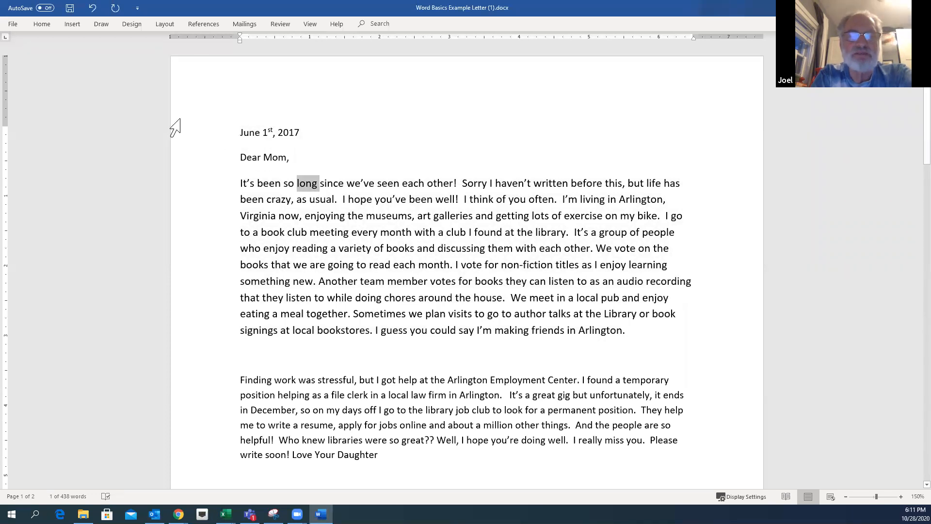
pyautogui.click(284, 28)
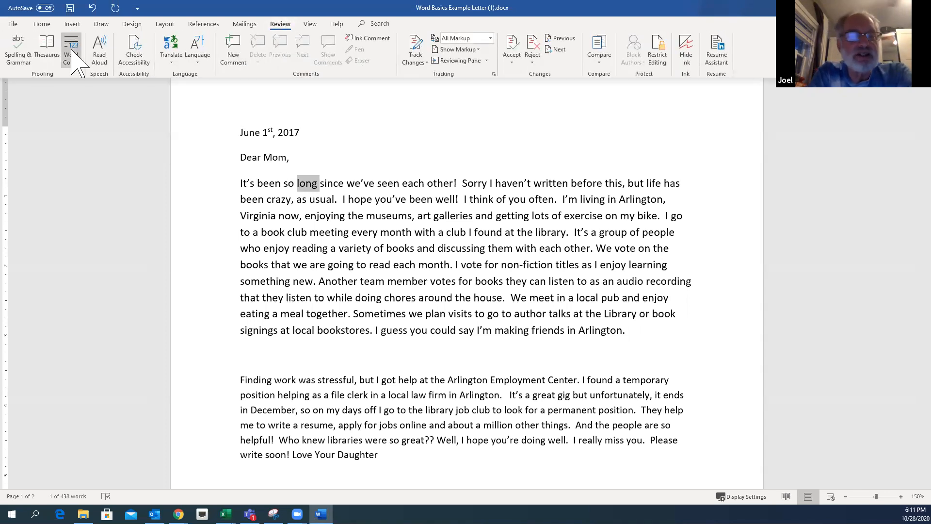
pyautogui.click(48, 48)
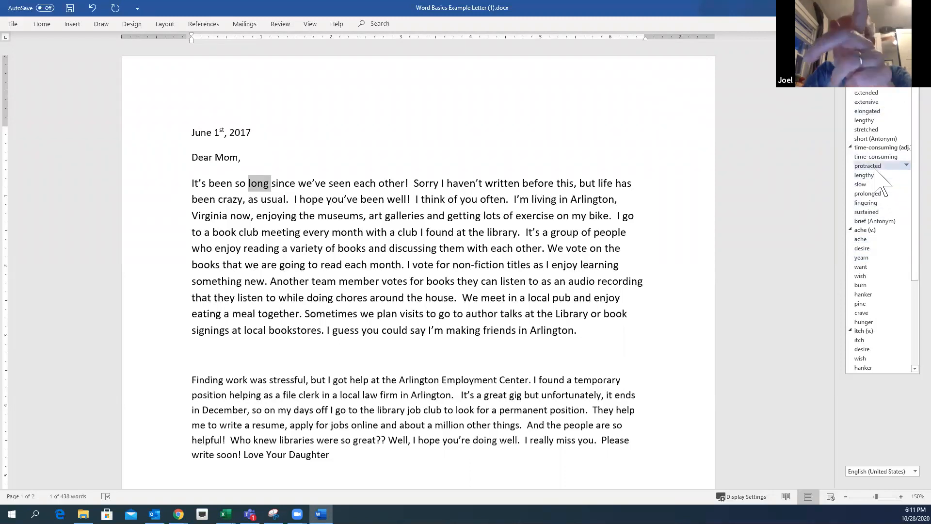
# - Browse the synonyms of "long", including the options for "protracted" and "widespread", and look up "protracted" and "stretched" in the Thesaurus
pyautogui.click(904, 166)
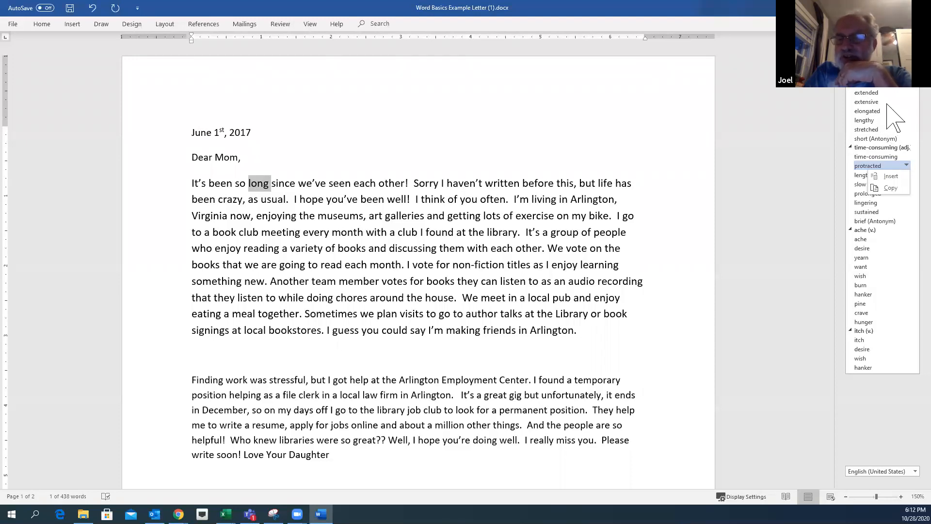
pyautogui.scroll(-5, 893, 118)
pyautogui.click(915, 100)
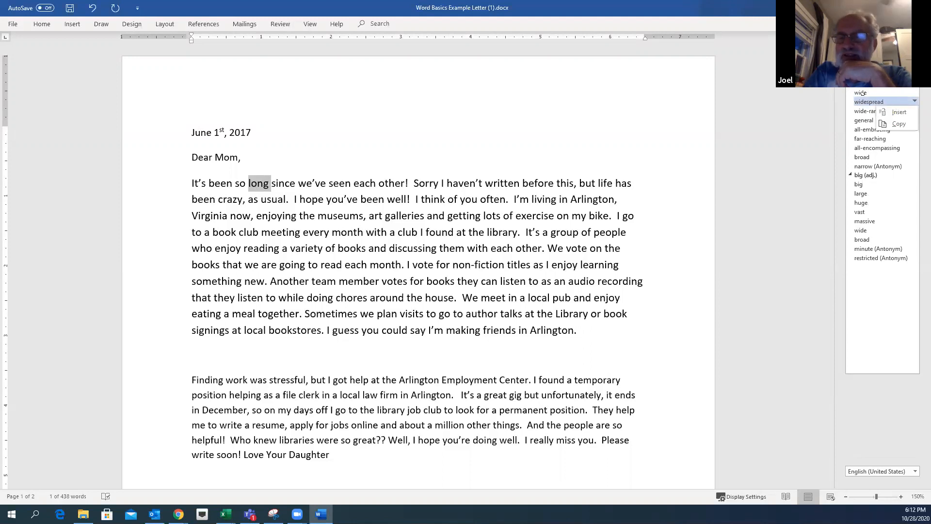
pyautogui.scroll(10, 860, 92)
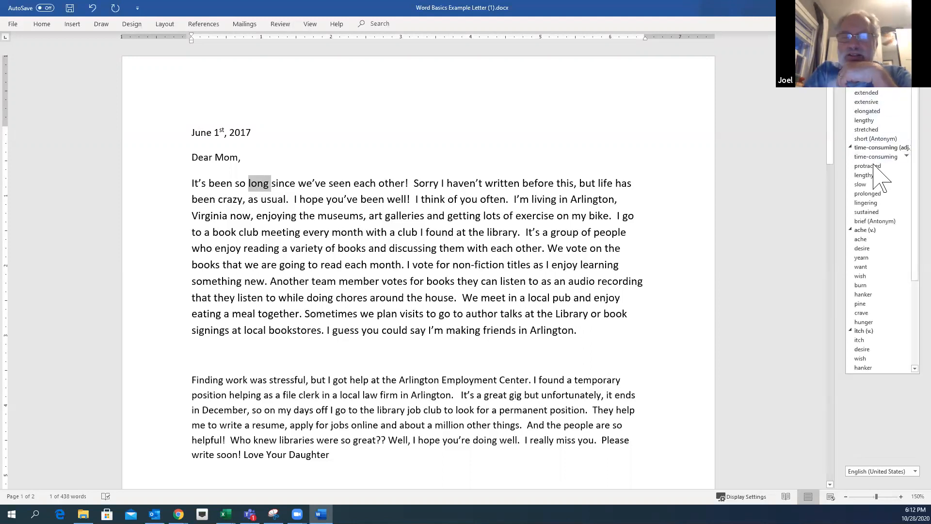
pyautogui.click(902, 165)
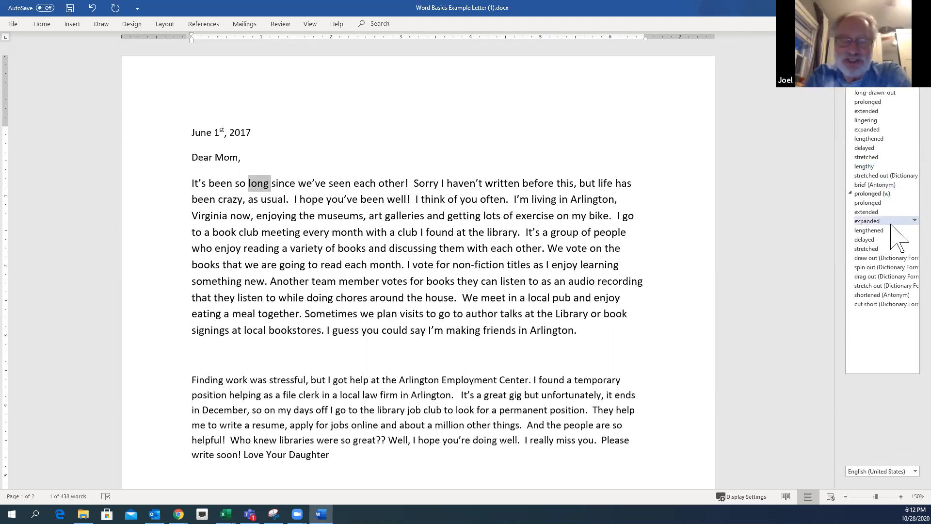
pyautogui.click(867, 158)
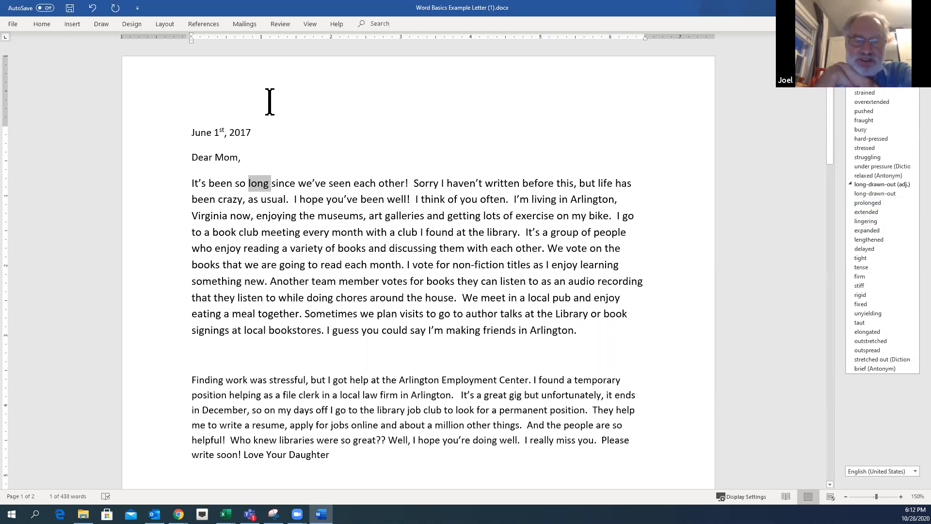
# - Set the line spacing of the letter's first body paragraph to Multiple at 1 in the paragraph settings
pyautogui.click(340, 134)
pyautogui.moveTo(585, 335); pyautogui.dragTo(184, 189)
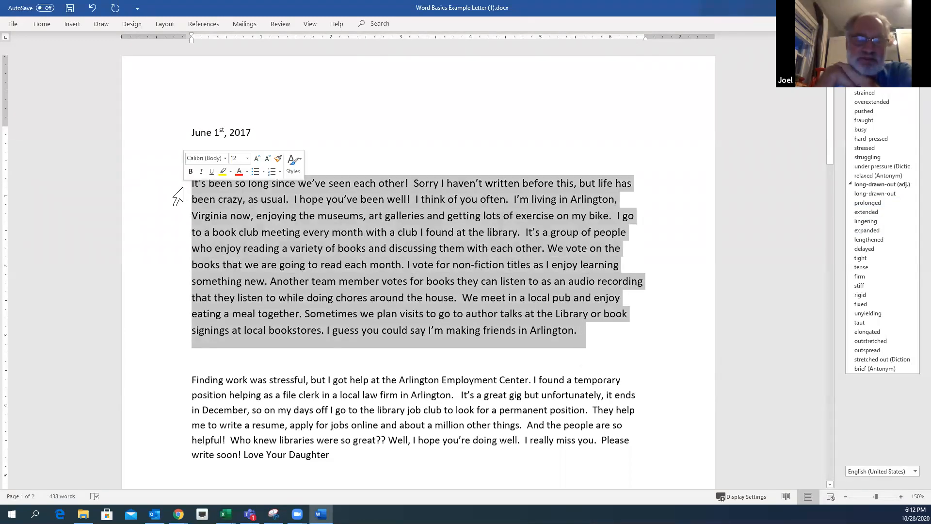
pyautogui.click(47, 27)
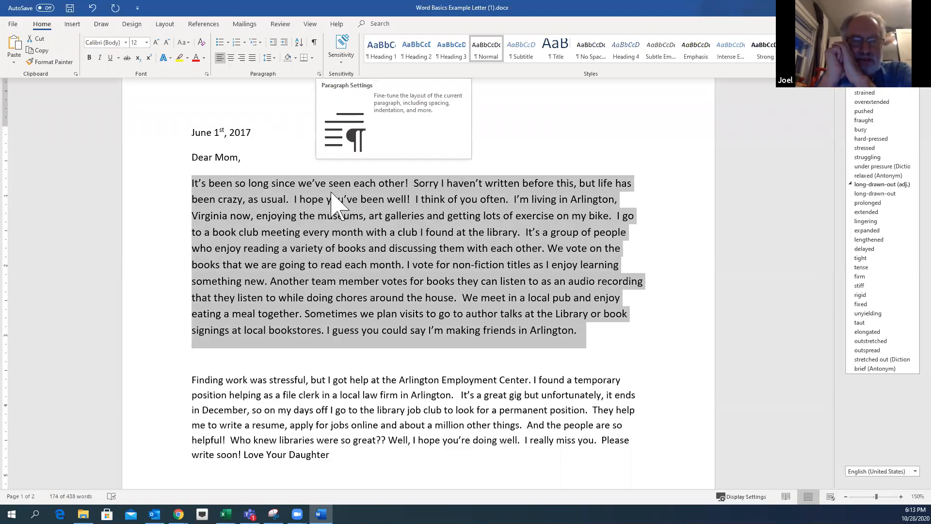
pyautogui.rightClick(342, 233)
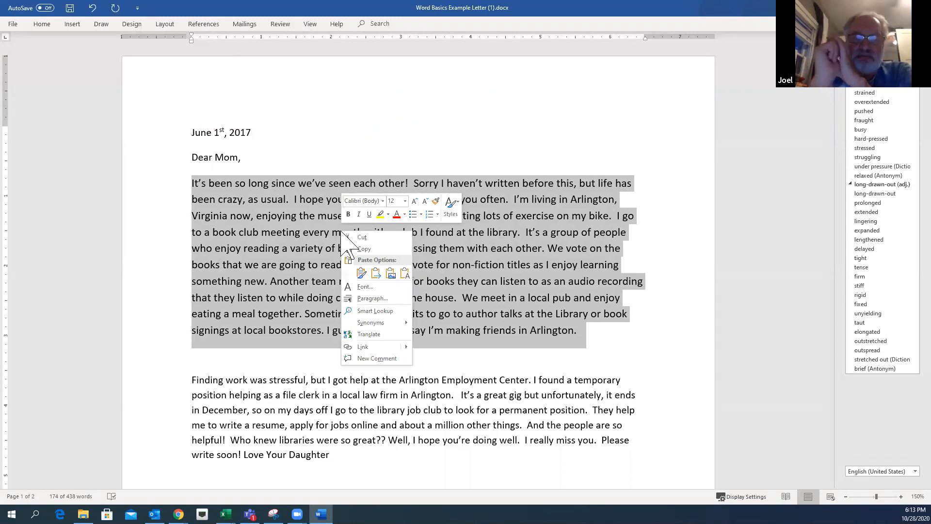
pyautogui.click(381, 299)
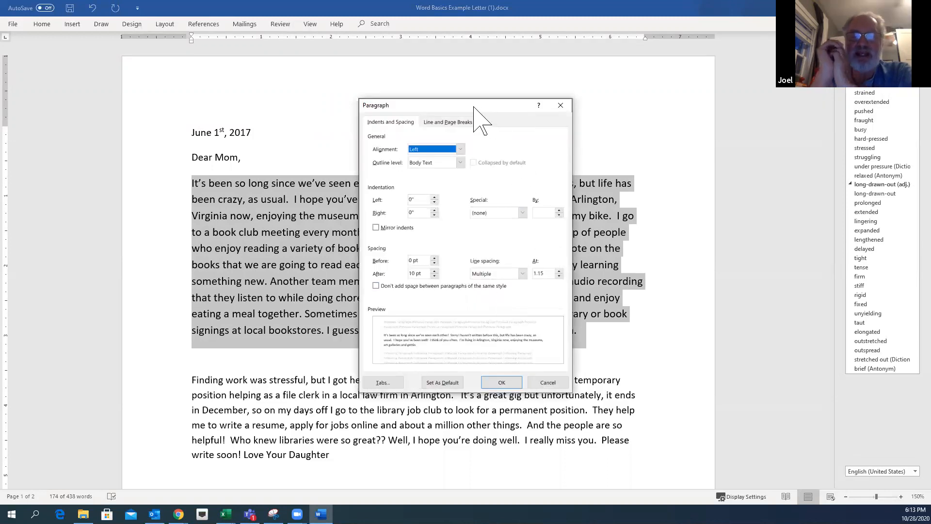
pyautogui.moveTo(479, 105); pyautogui.dragTo(611, 68)
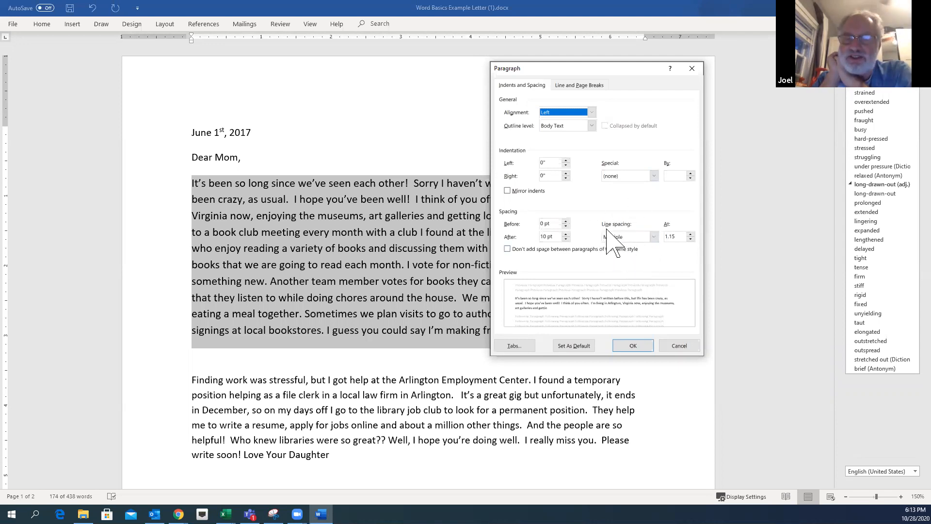
pyautogui.click(690, 239)
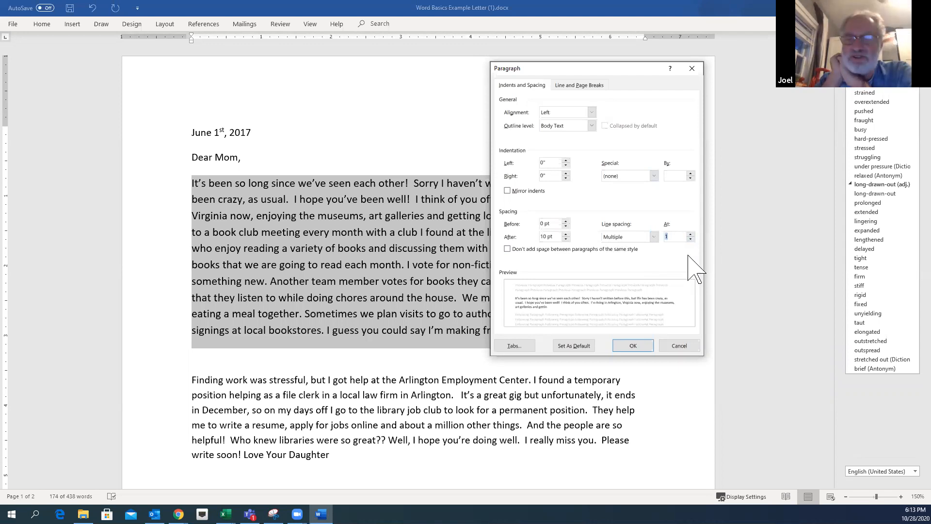
pyautogui.click(654, 237)
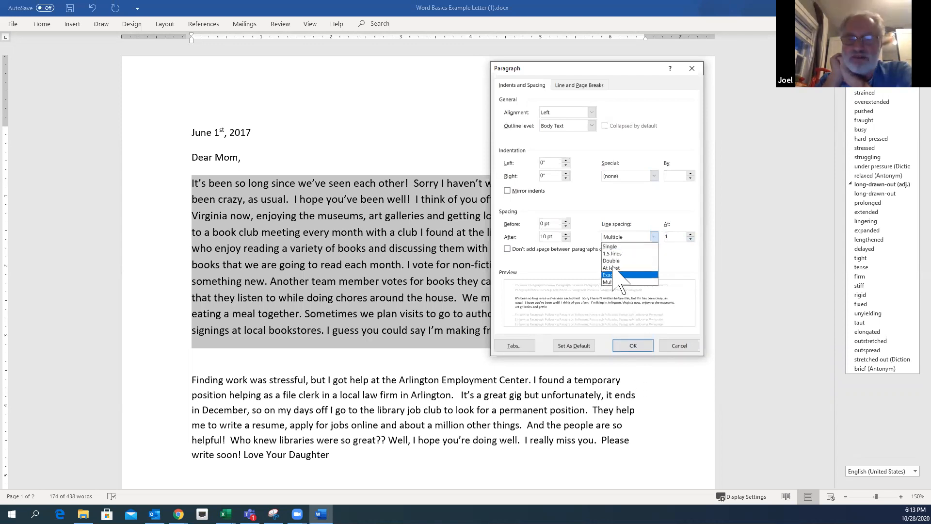
pyautogui.click(639, 345)
pyautogui.click(633, 345)
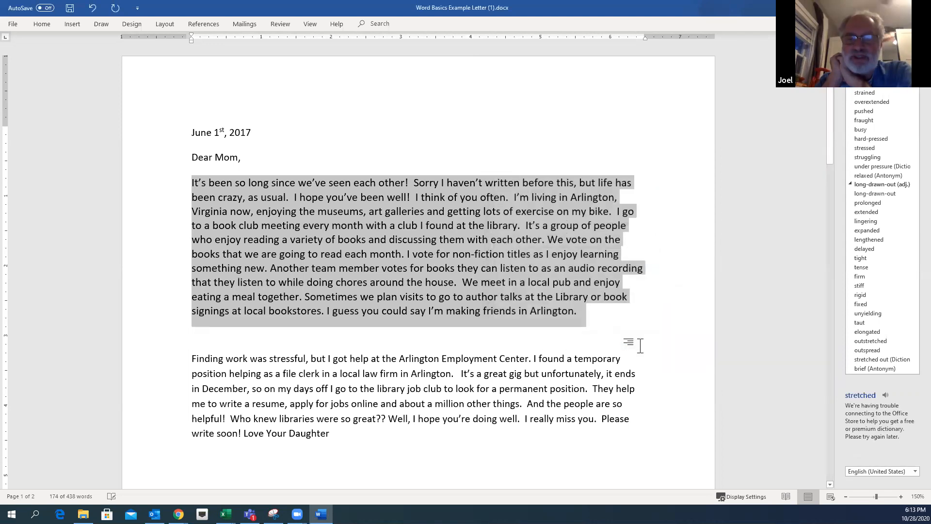
# - Change the first body paragraph's line spacing to Double
pyautogui.rightClick(491, 261)
pyautogui.click(526, 326)
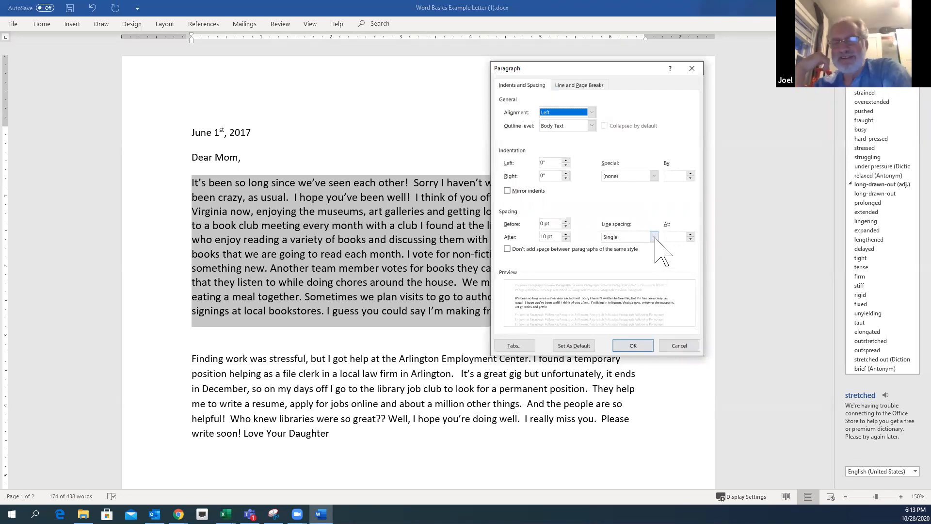
pyautogui.click(655, 237)
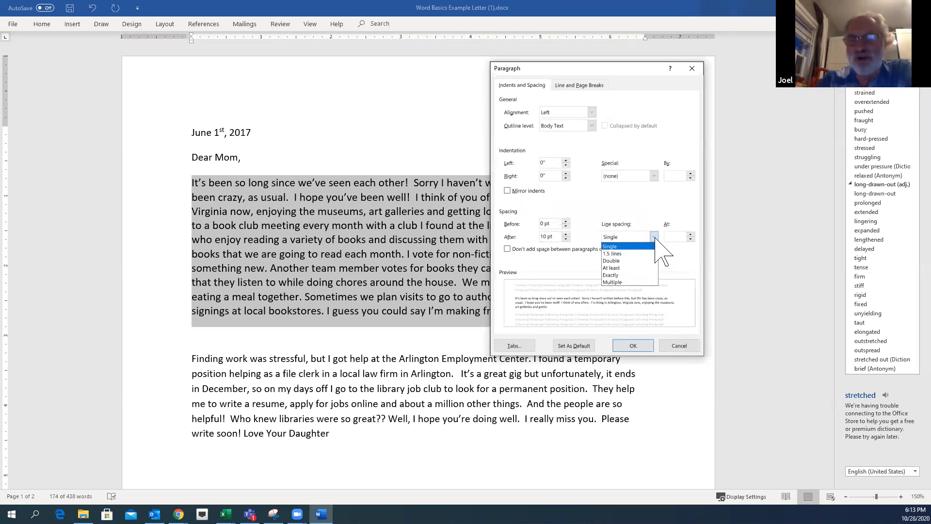
pyautogui.click(627, 259)
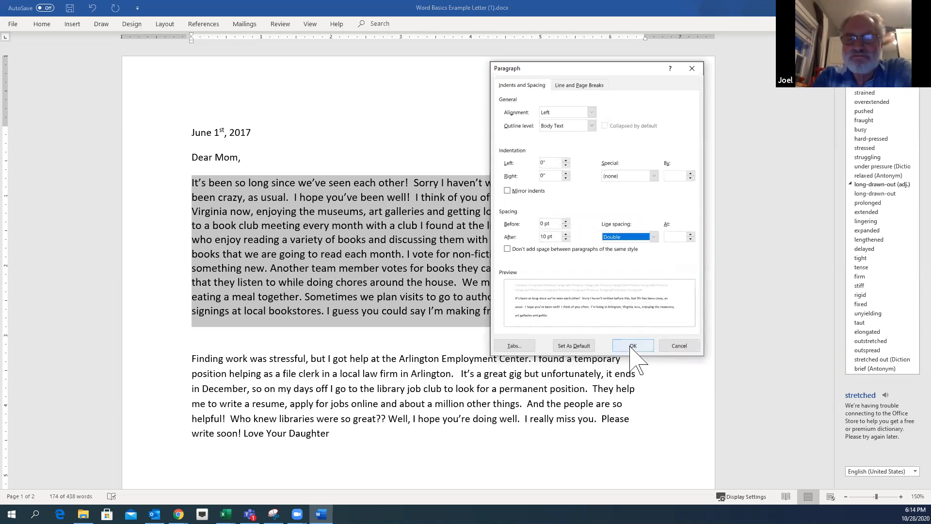
pyautogui.click(631, 346)
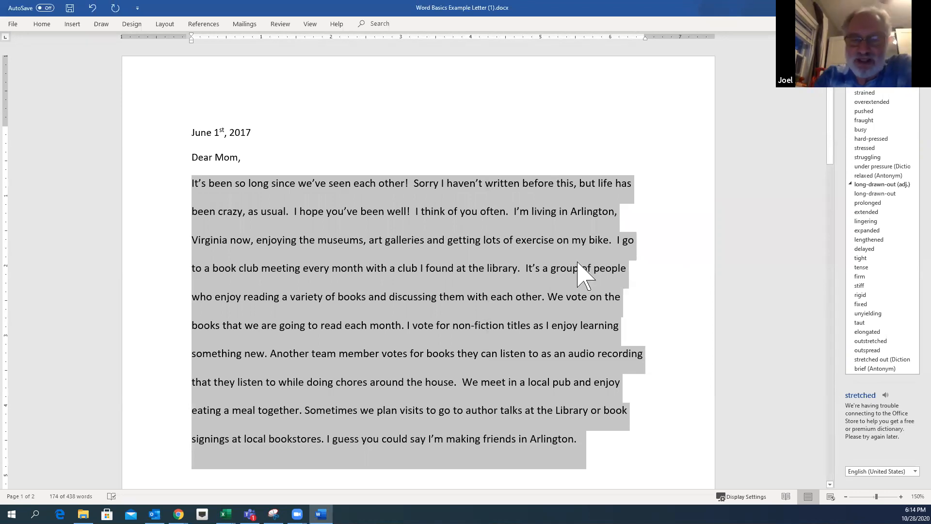
# - Set the first body paragraph's line spacing to Multiple at 1.15
pyautogui.rightClick(502, 262)
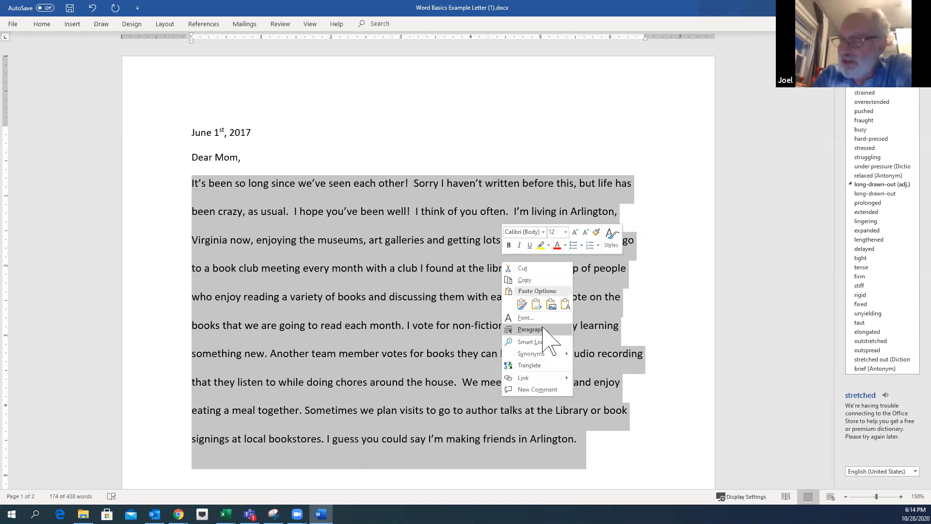
pyautogui.click(544, 331)
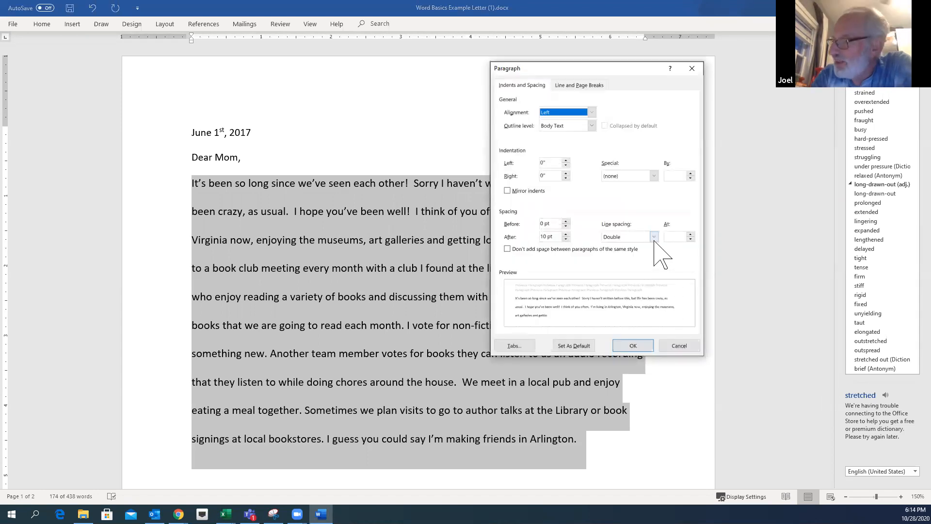
pyautogui.click(653, 238)
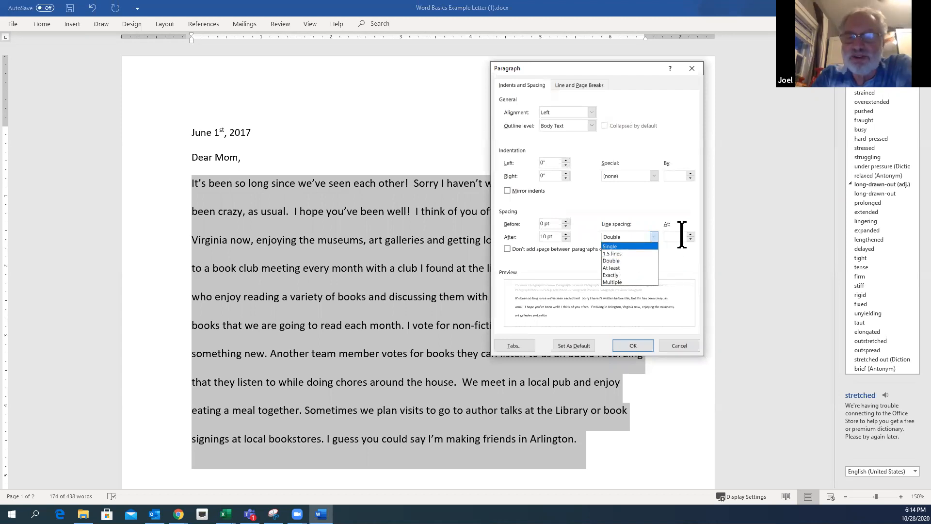
pyautogui.click(670, 236)
pyautogui.write('1.15')
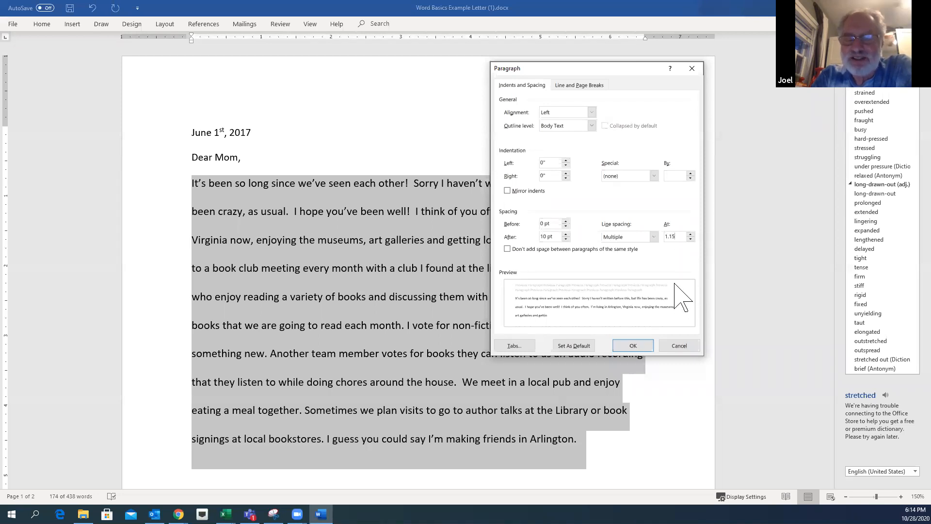
pyautogui.click(639, 345)
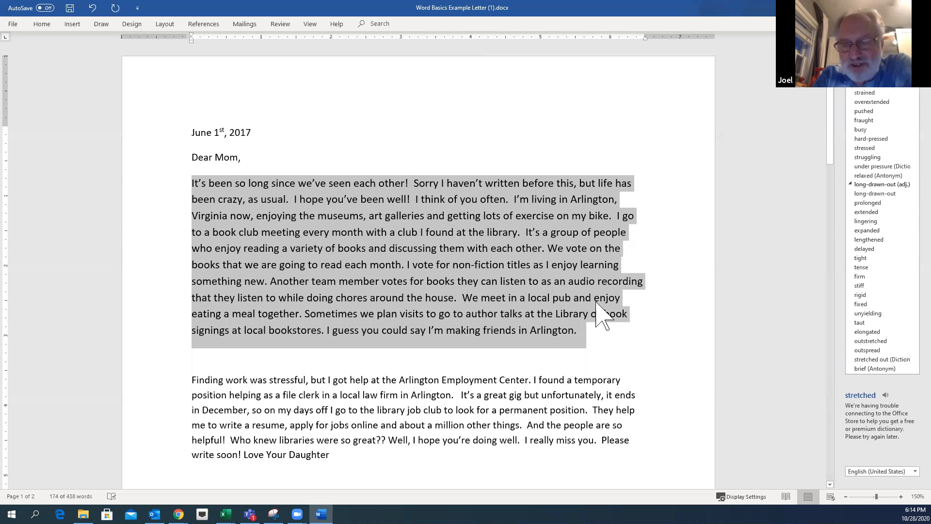
# - Set the spacing after the first body paragraph to 0 pt
pyautogui.rightClick(416, 247)
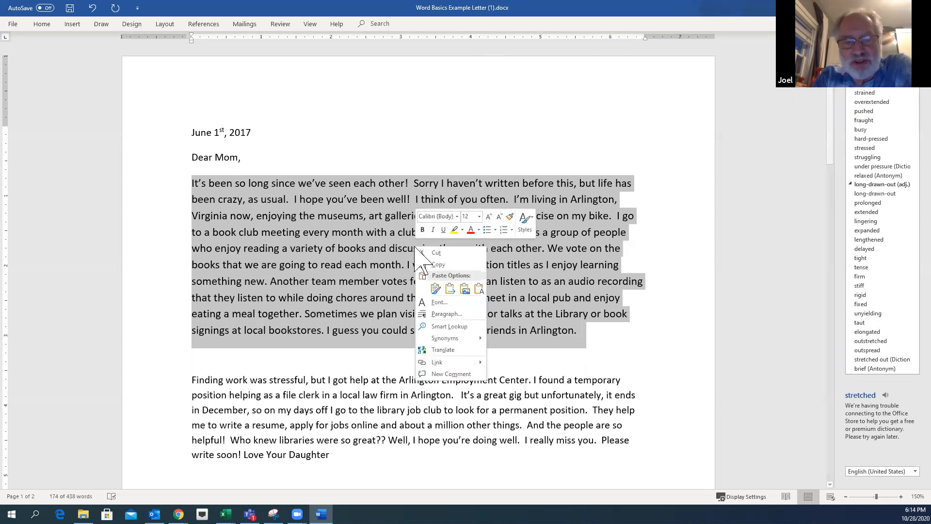
pyautogui.click(444, 314)
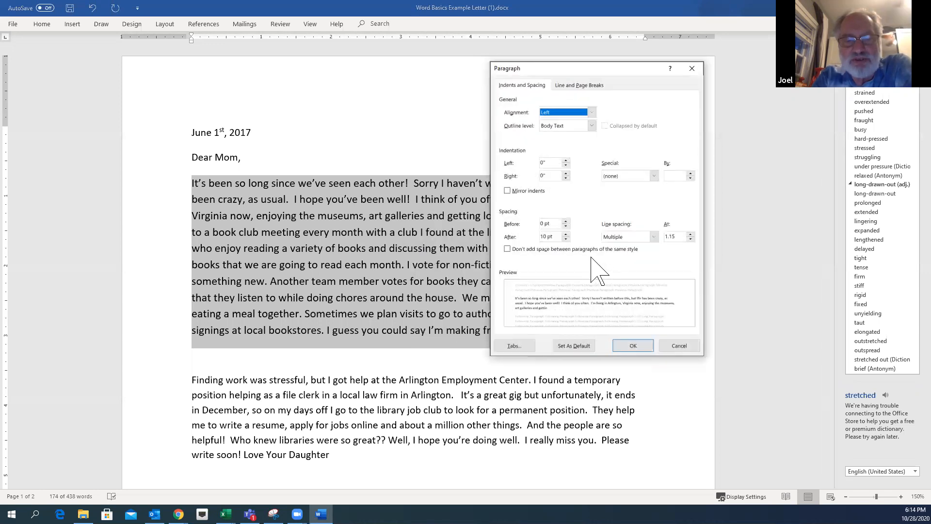
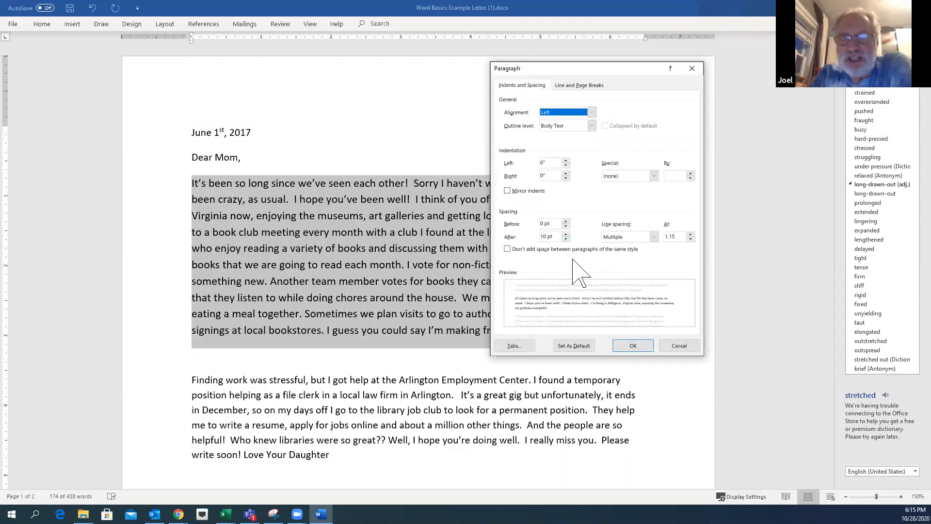
pyautogui.click(566, 233)
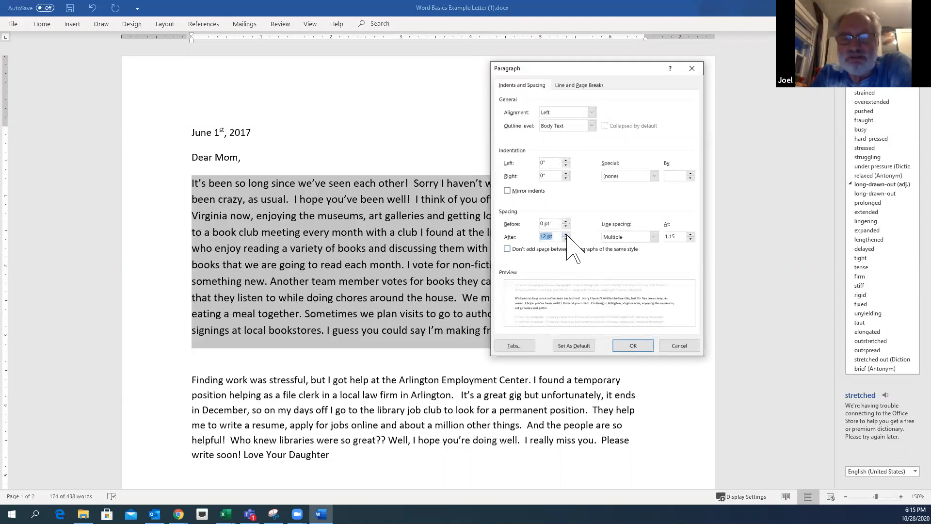
pyautogui.click(565, 239)
pyautogui.click(566, 239)
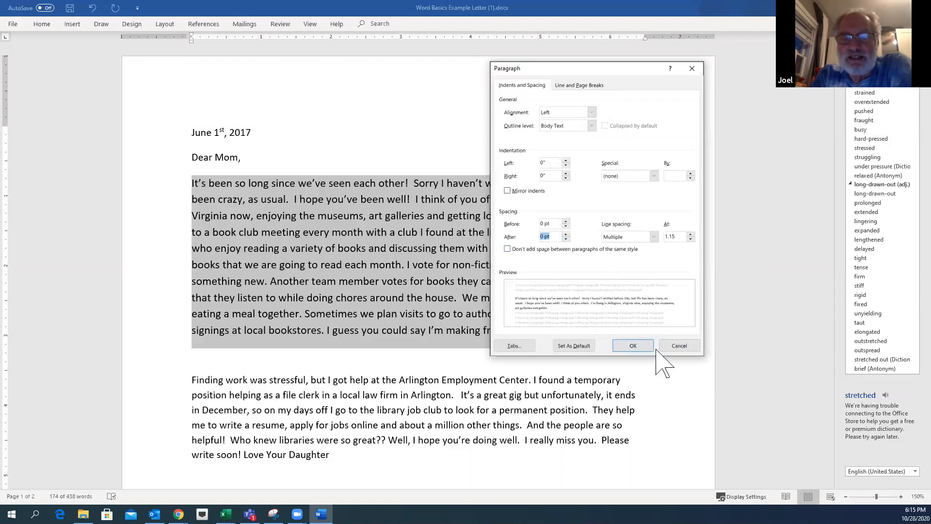
pyautogui.click(632, 345)
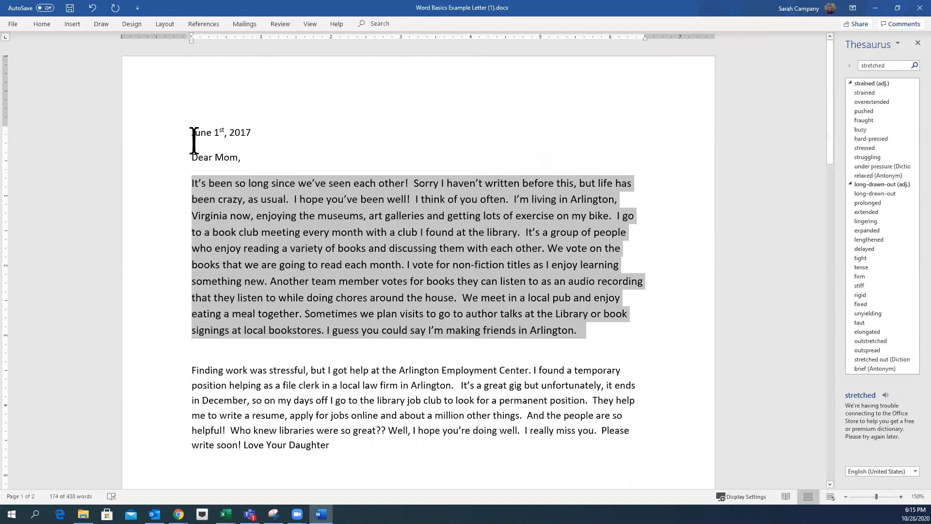
pyautogui.moveTo(190, 131); pyautogui.dragTo(268, 157)
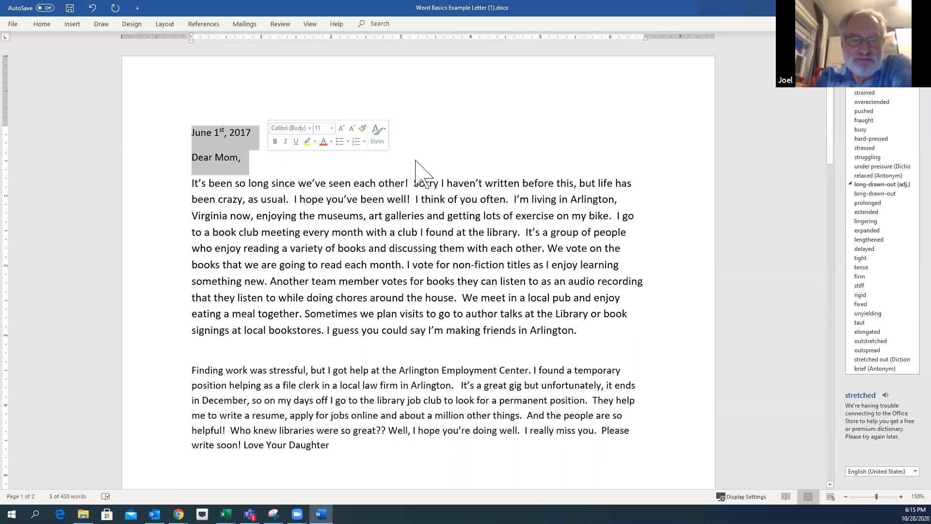
pyautogui.click(451, 142)
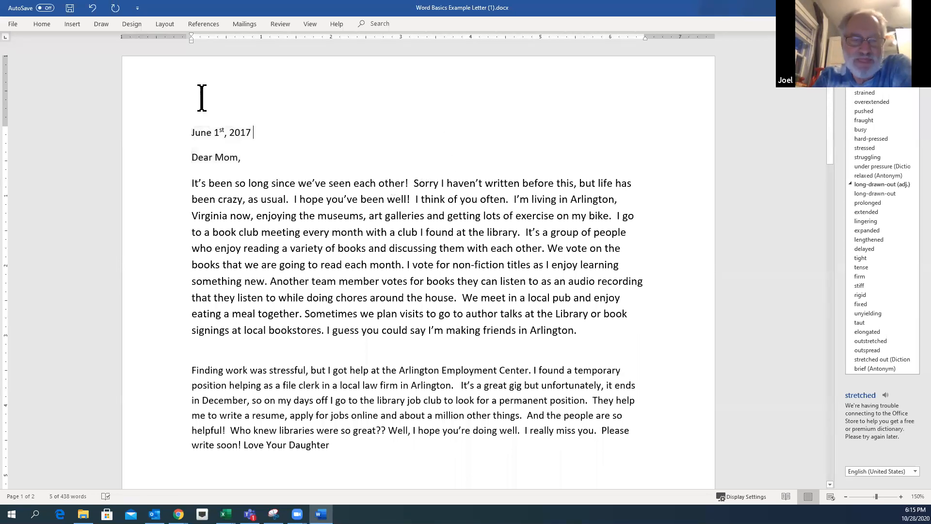
pyautogui.rightClick(260, 139)
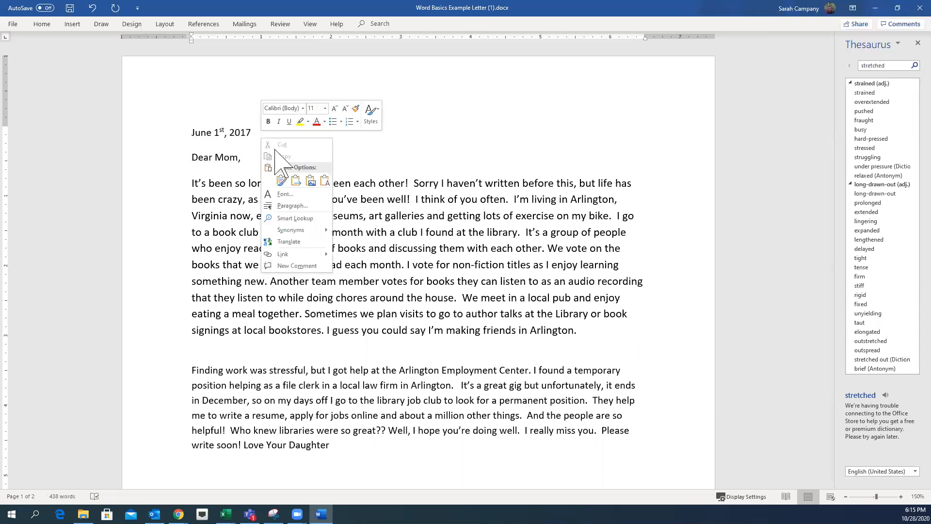
pyautogui.click(194, 121)
# - Set the spacing after to 0 for the whole letter, from the date through the closing "Love Your Daughter"
pyautogui.moveTo(187, 129); pyautogui.dragTo(560, 449)
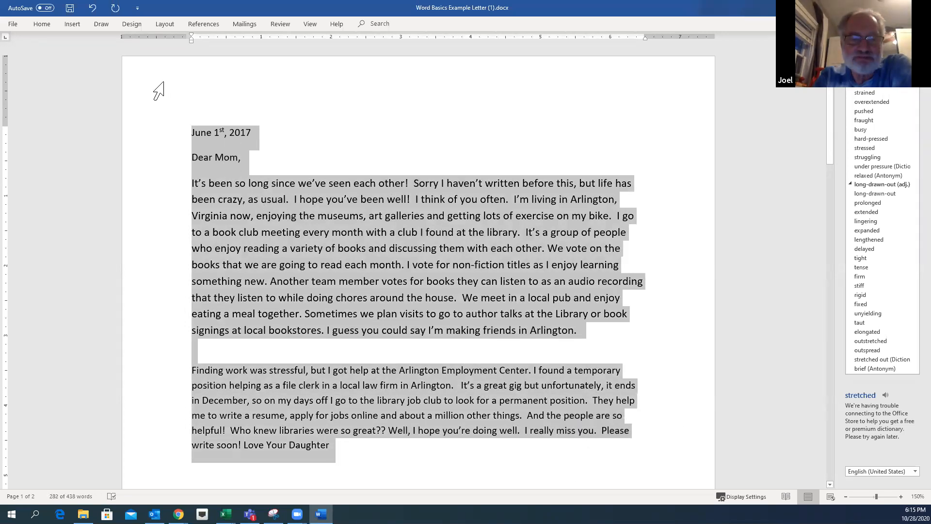
pyautogui.click(42, 25)
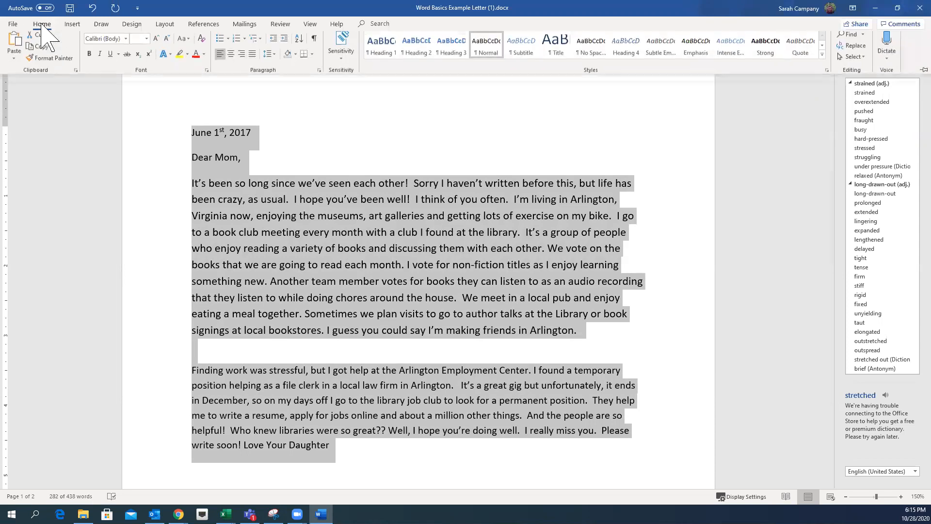
pyautogui.click(319, 73)
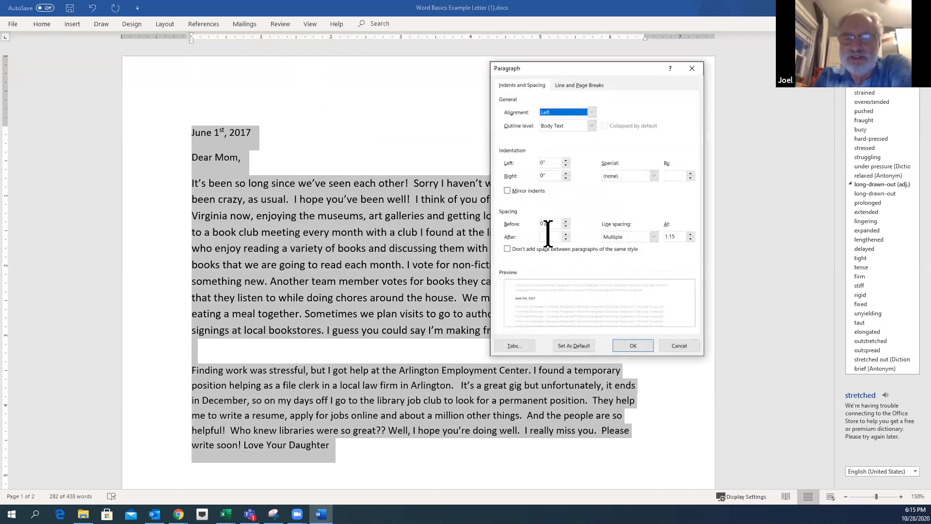
pyautogui.click(548, 237)
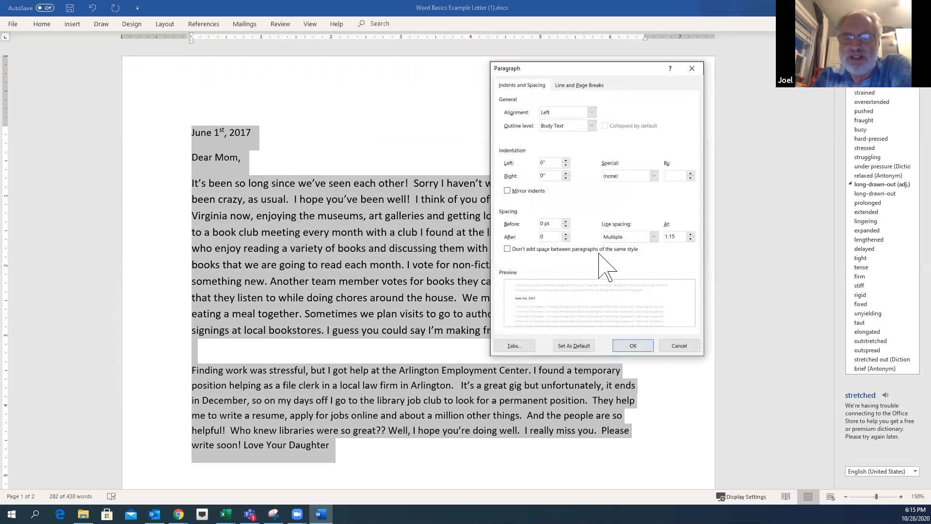
pyautogui.write('0')
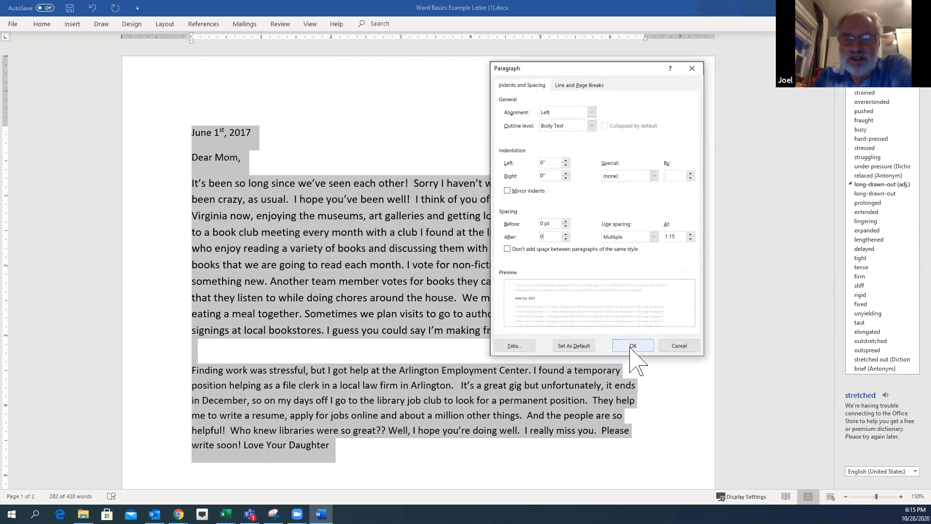
pyautogui.click(632, 347)
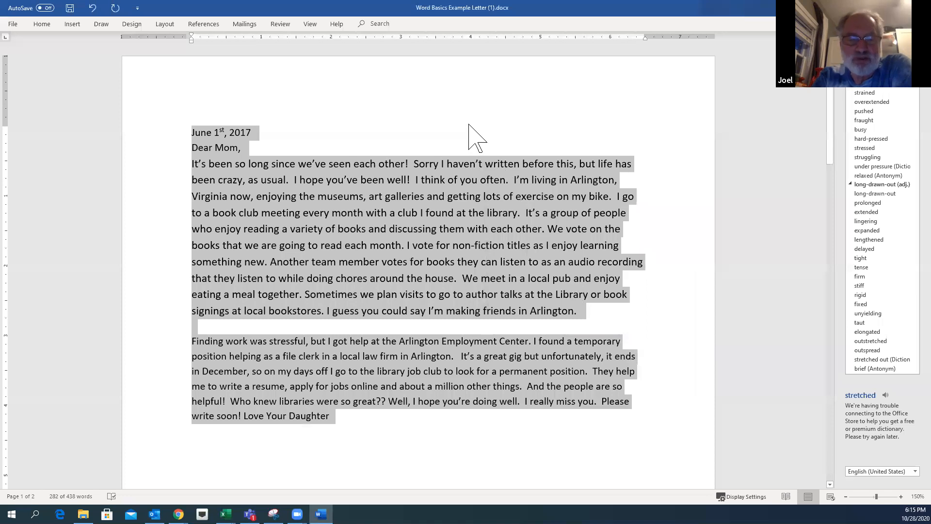
pyautogui.click(361, 121)
# - Check the Paragraph settings of the blank line between the two body paragraphs, leaving them as they are
pyautogui.click(205, 326)
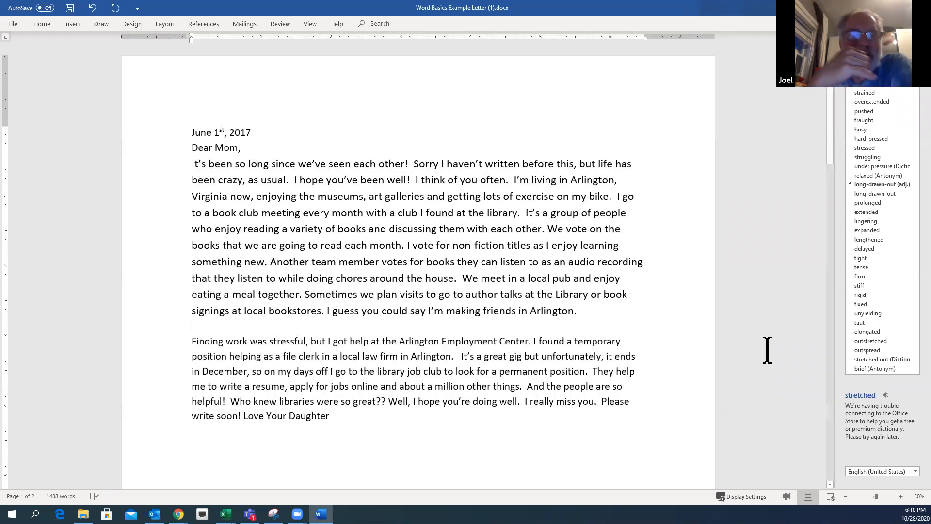
pyautogui.click(38, 23)
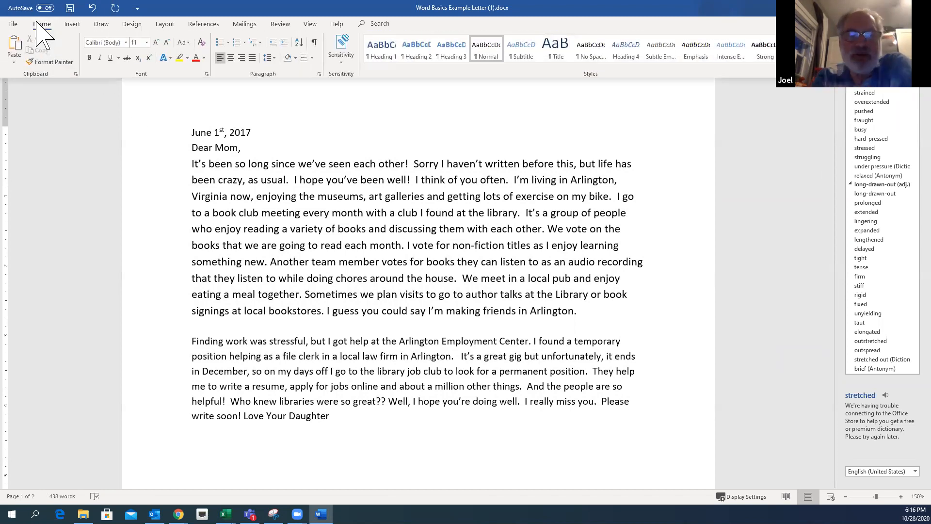
pyautogui.click(319, 73)
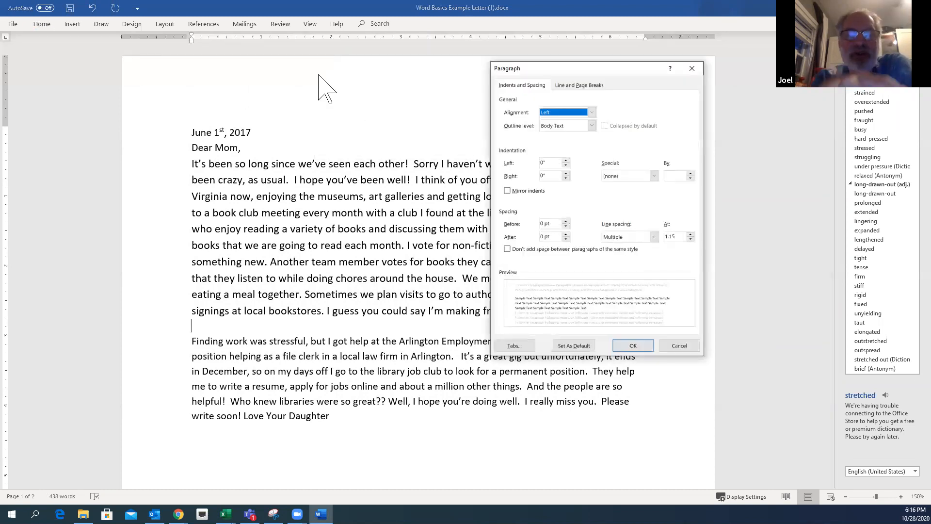
pyautogui.click(668, 347)
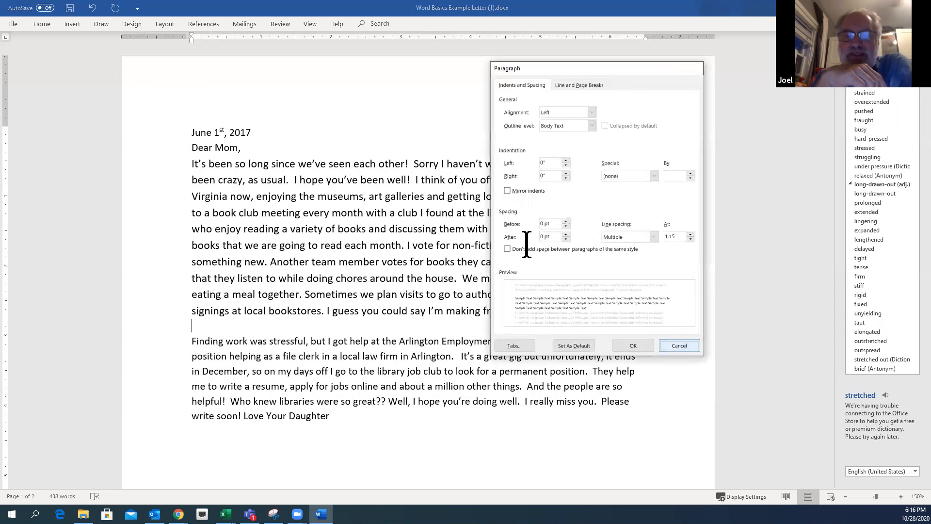
# - Show the formatting marks and delete the empty paragraph between the two body paragraphs
pyautogui.click(42, 25)
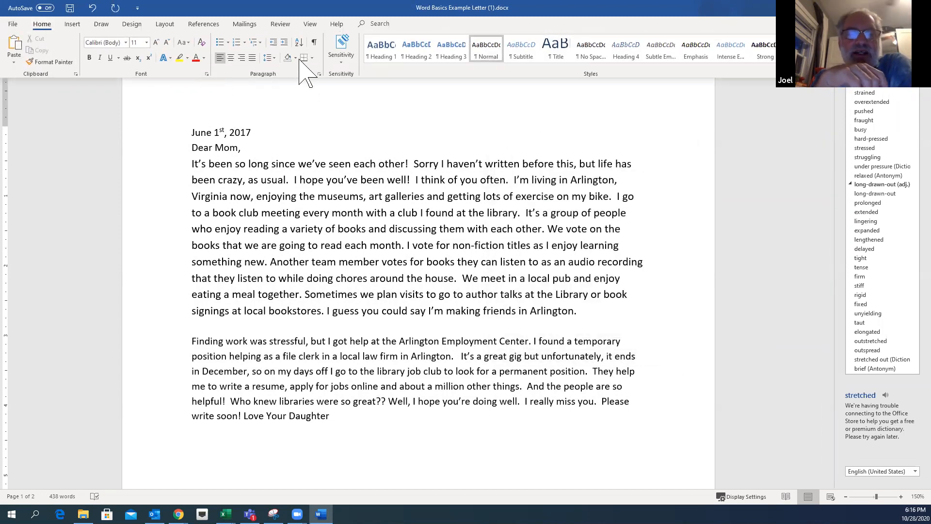
pyautogui.click(314, 42)
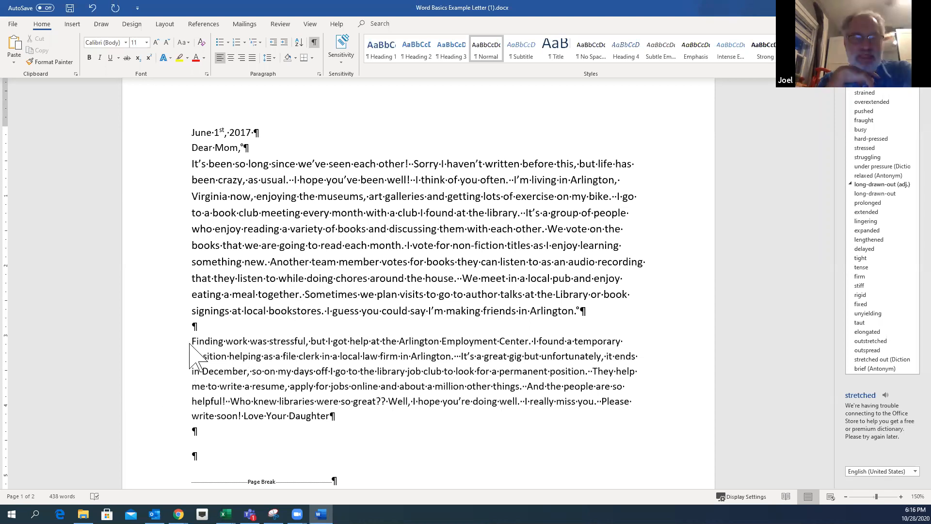
pyautogui.click(265, 327)
pyautogui.press('Delete')
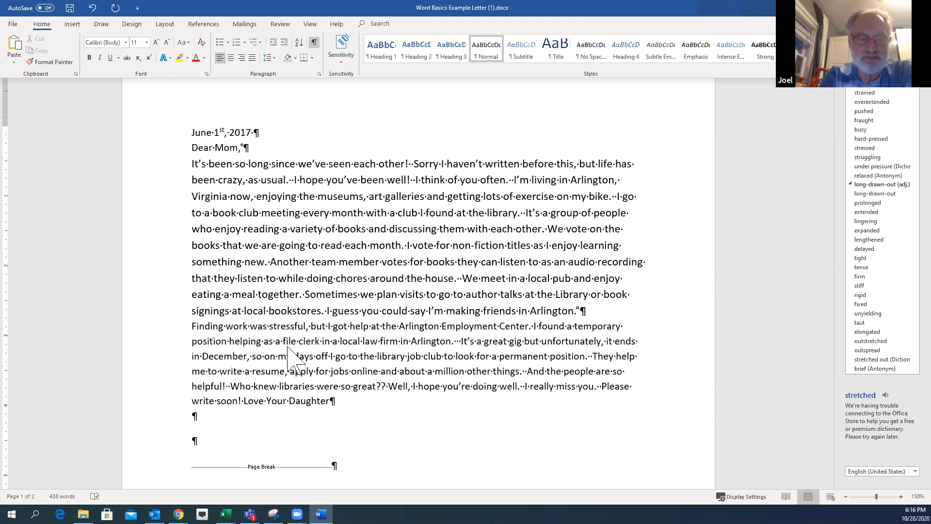
# - Remove the empty paragraphs between the closing and the page break, and put a single one back
pyautogui.click(198, 417)
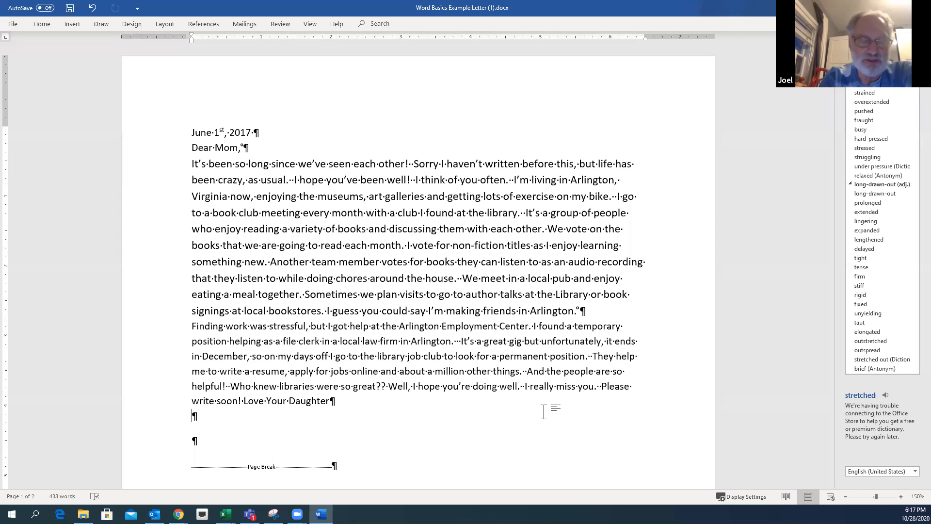
pyautogui.hotkey('ctrl', 'z')
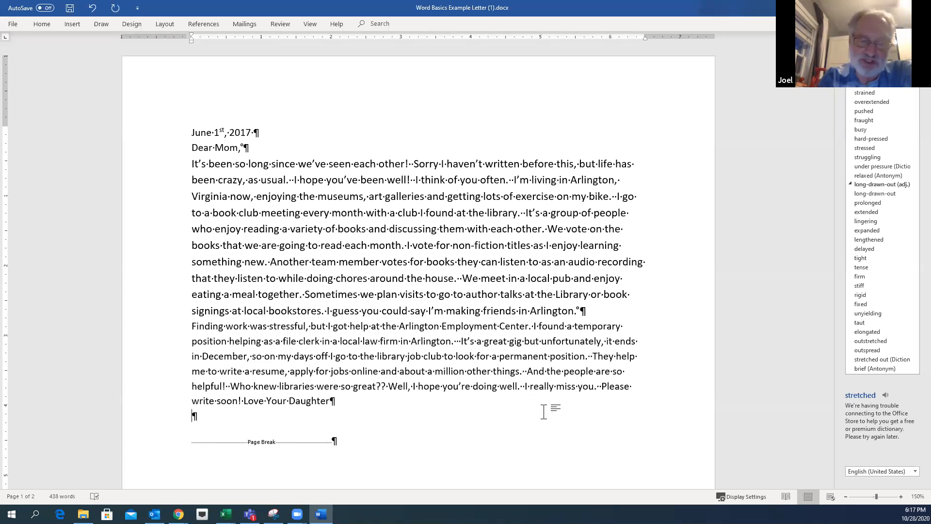
pyautogui.press('BackSpace')
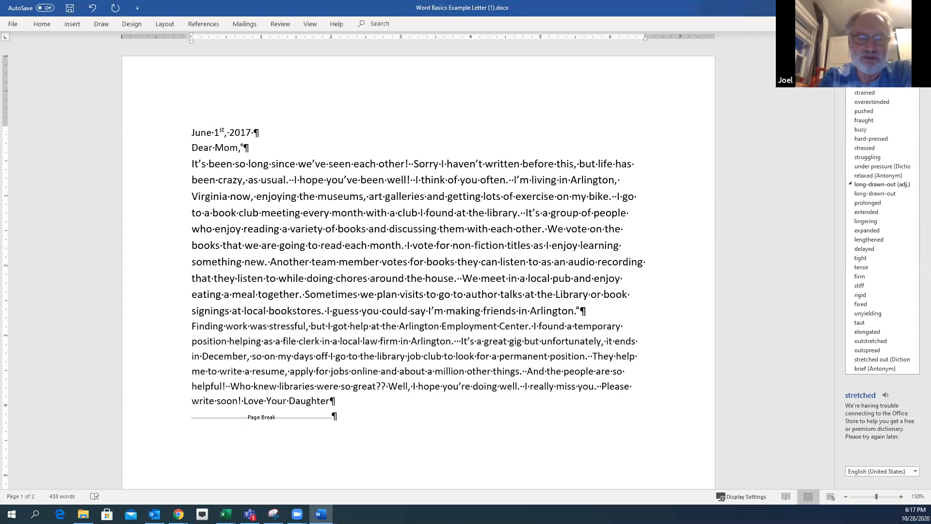
pyautogui.press('Return')
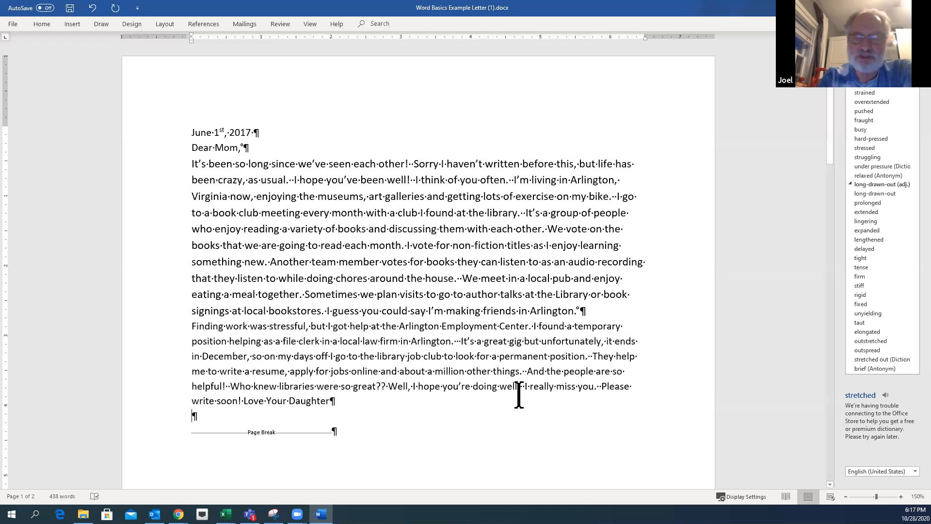
# - Erase the last letters of "Daughter" in the closing and retype them
pyautogui.click(330, 400)
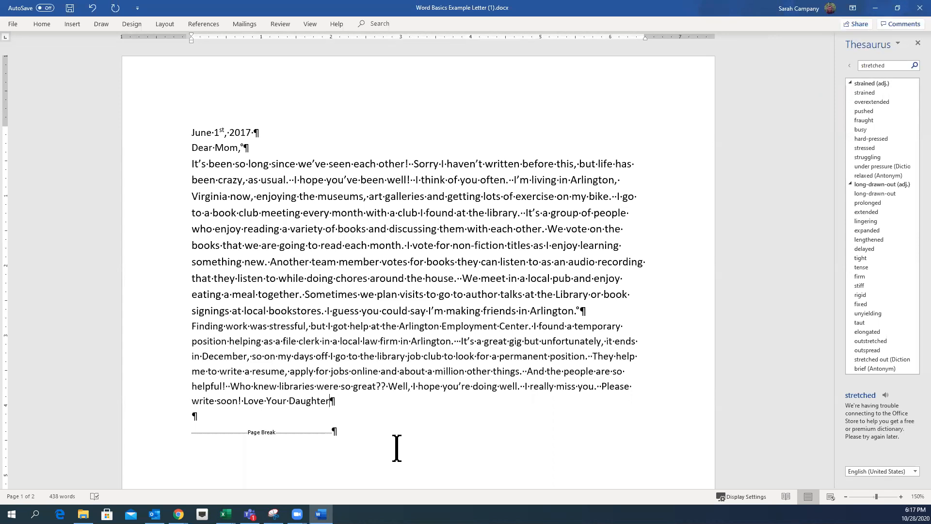
pyautogui.press('BackSpace')
pyautogui.press('BackSpace')
pyautogui.press('BackSpace')
pyautogui.press('BackSpace')
pyautogui.write('ter')
pyautogui.write('h')
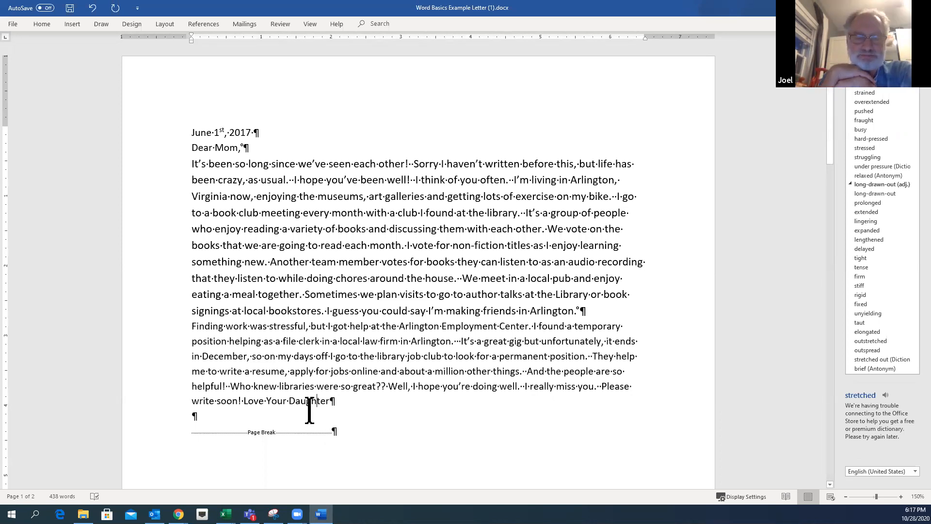
# - Delete the word "Love" from the closing and undo the deletion
pyautogui.doubleClick(263, 402)
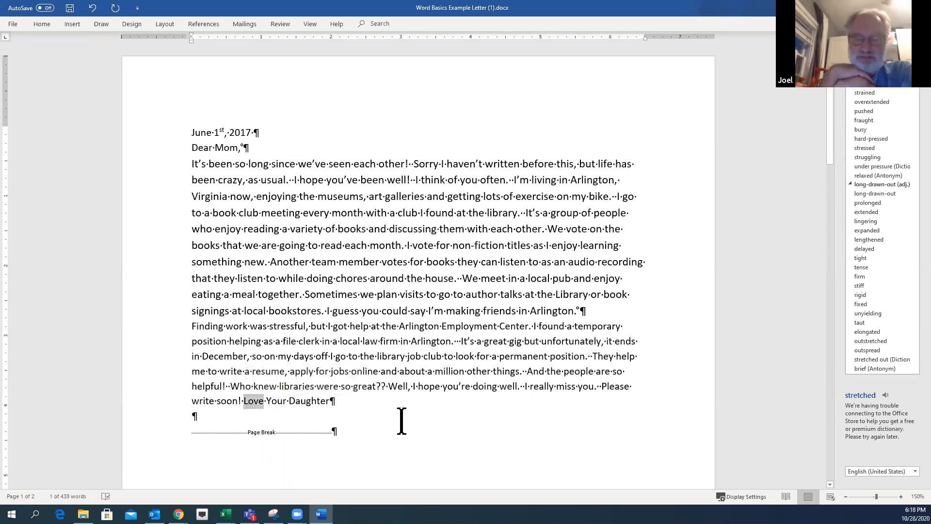
pyautogui.press('Delete')
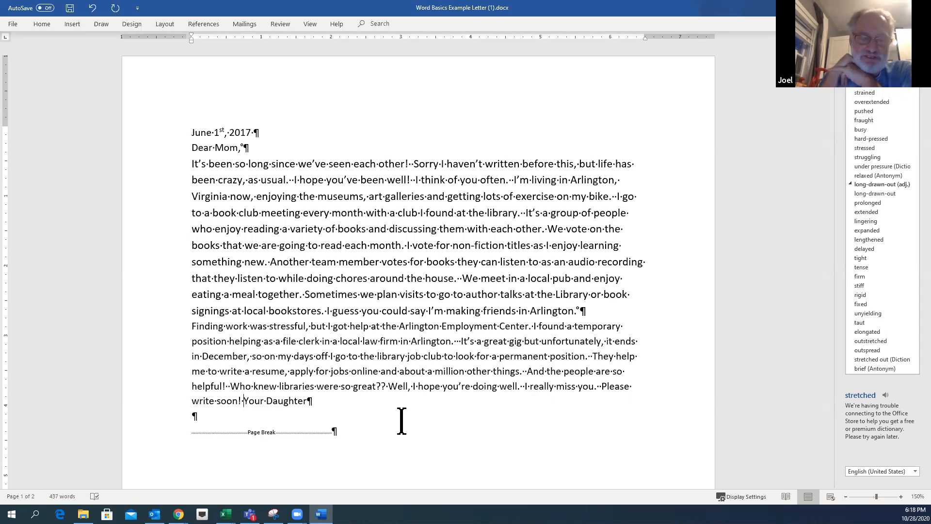
pyautogui.hotkey('ctrl', 'z')
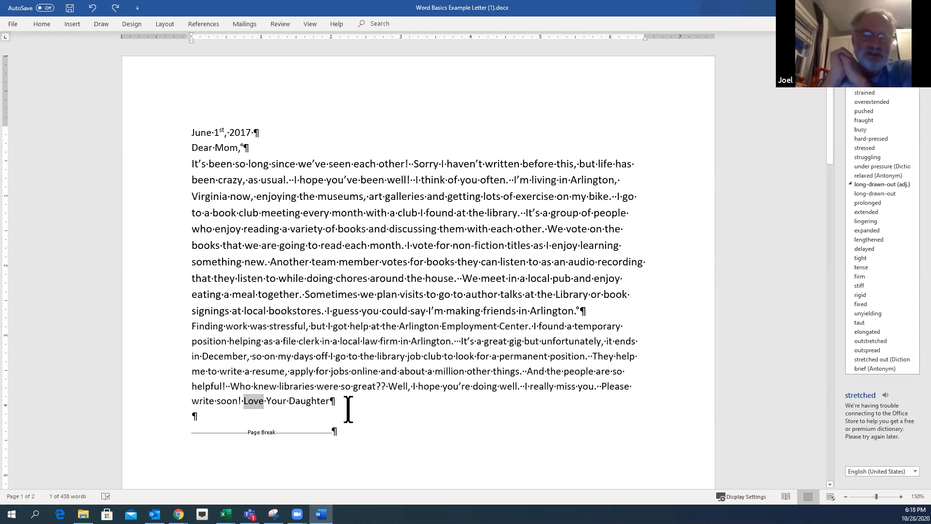
# - Delete the whole second body paragraph including the closing, then undo, redo and undo the deletion
pyautogui.moveTo(346, 407); pyautogui.dragTo(192, 325)
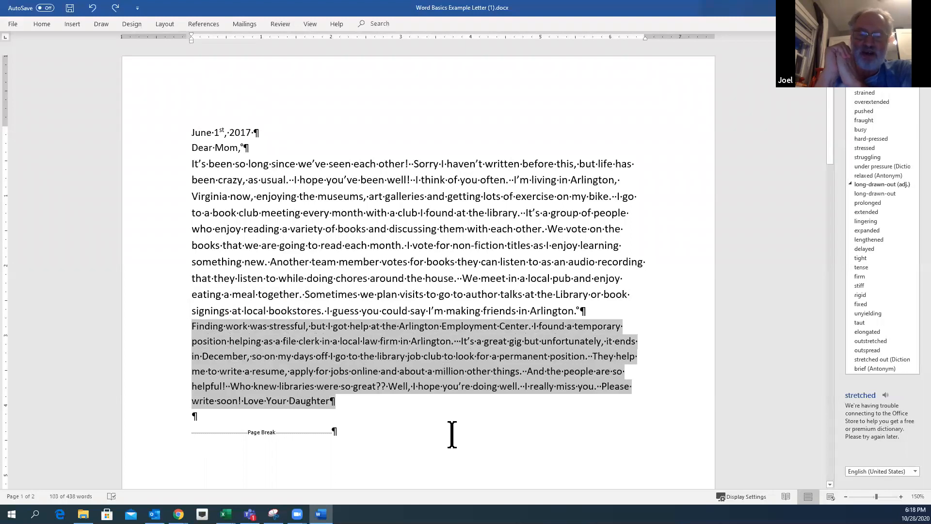
pyautogui.press('Delete')
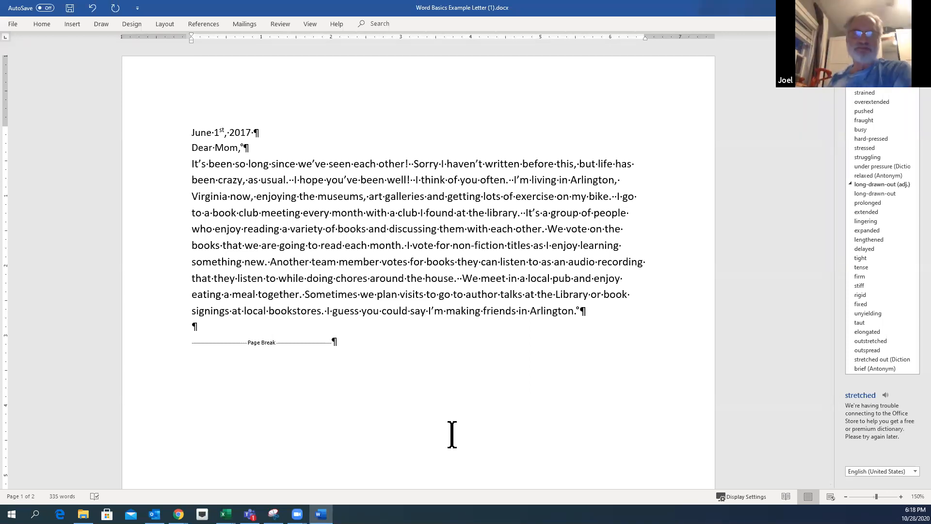
pyautogui.hotkey('ctrl', 'z')
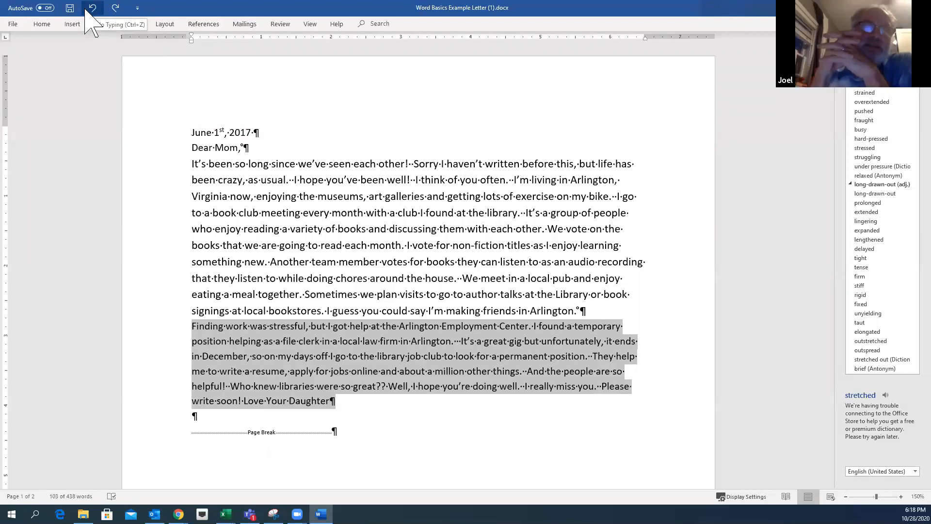
pyautogui.click(115, 7)
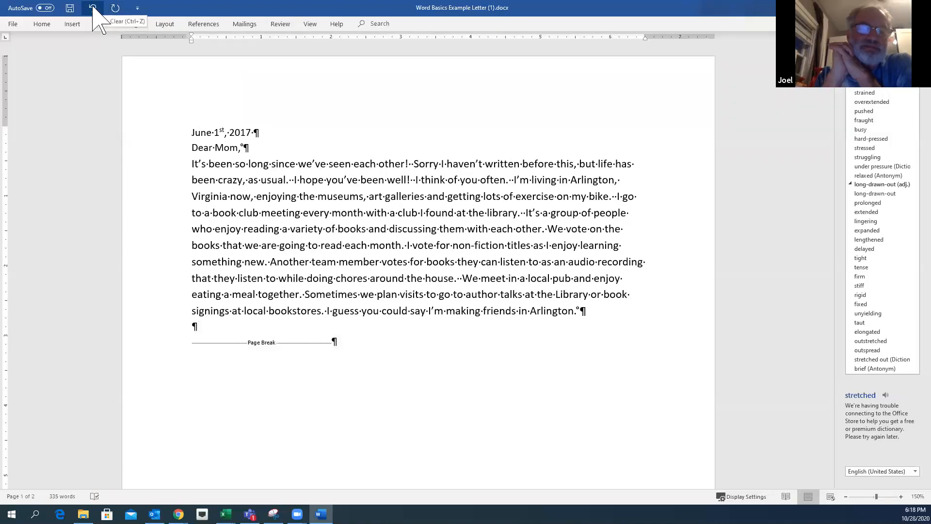
pyautogui.click(93, 7)
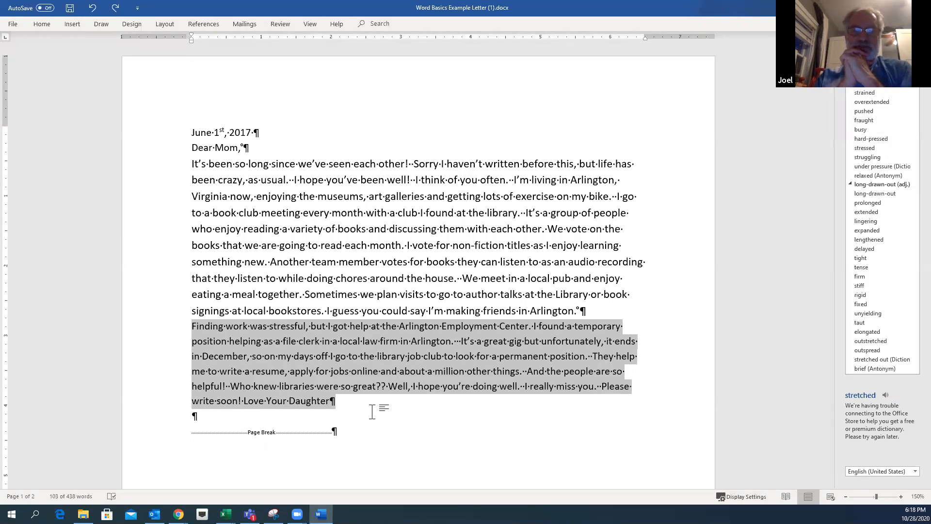
pyautogui.click(372, 412)
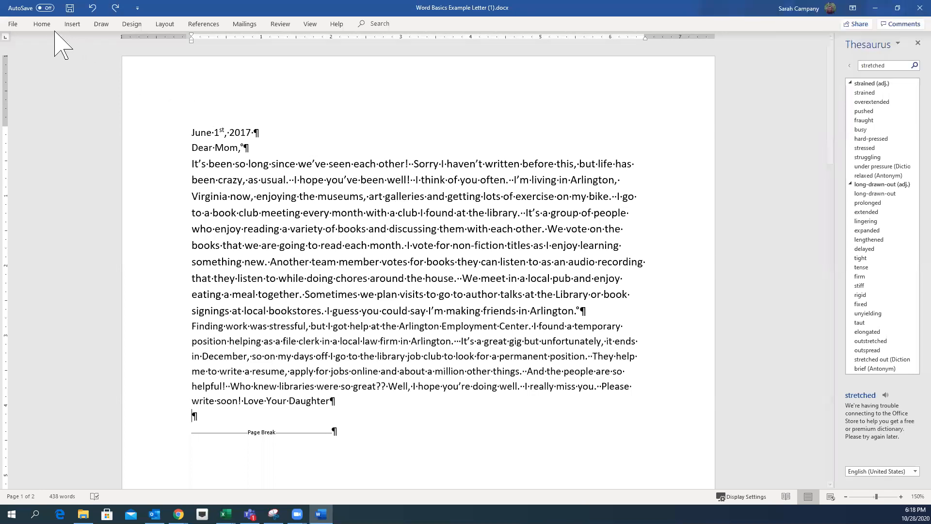
# - Set the spacing after to 6 pt for the whole letter, from the date through "Love Your Daughter"
pyautogui.click(42, 24)
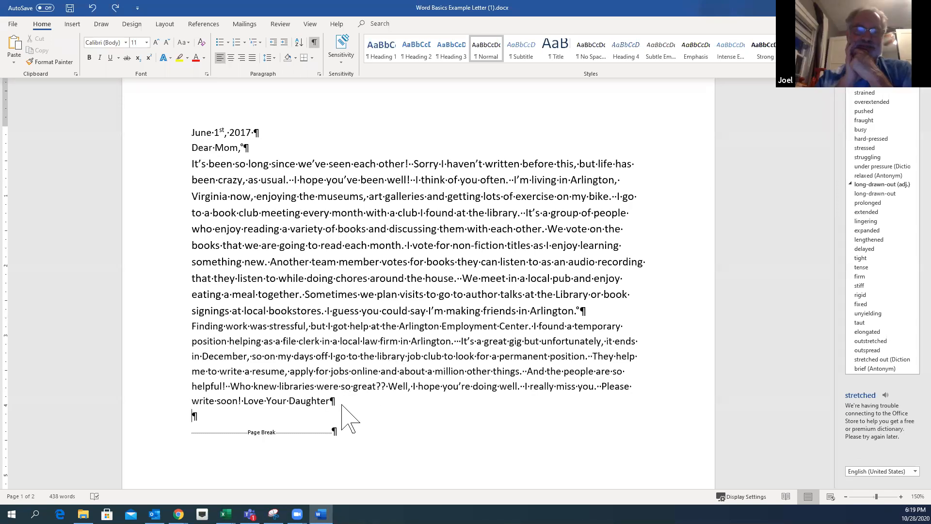
pyautogui.hotkey('ctrl', 'F1')
pyautogui.moveTo(334, 401); pyautogui.dragTo(208, 78)
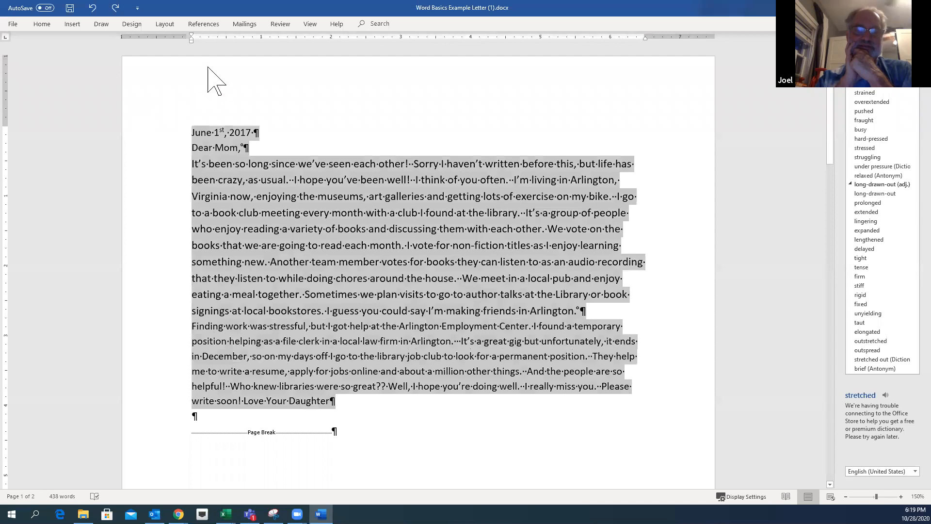
pyautogui.click(42, 24)
pyautogui.click(319, 73)
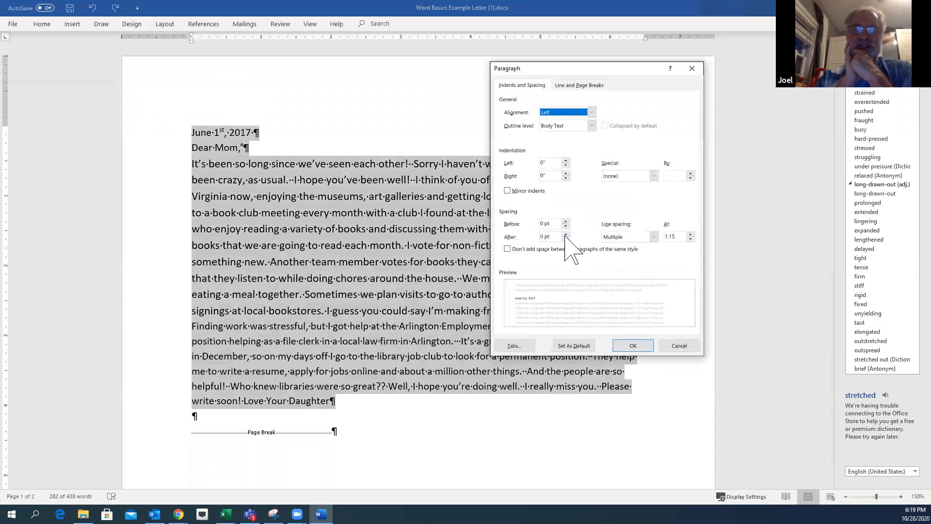
pyautogui.moveTo(556, 236); pyautogui.dragTo(537, 236)
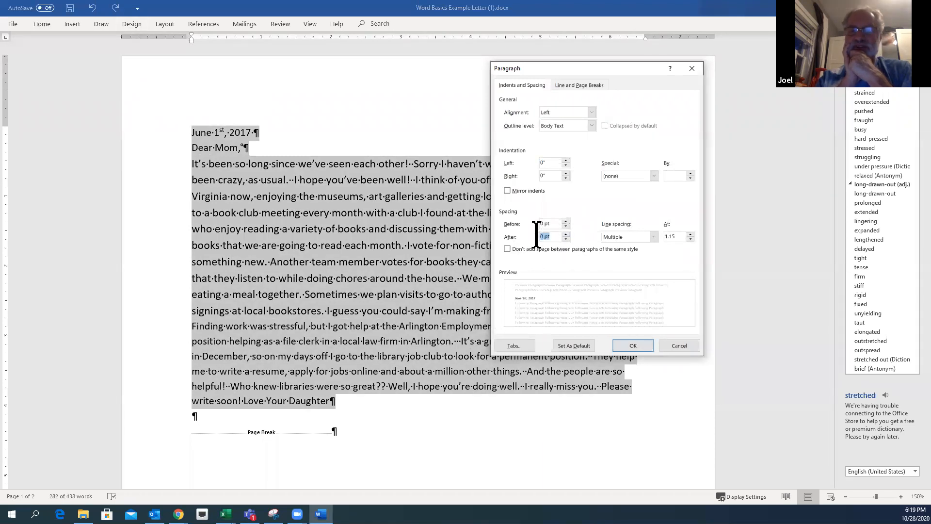
pyautogui.write('10')
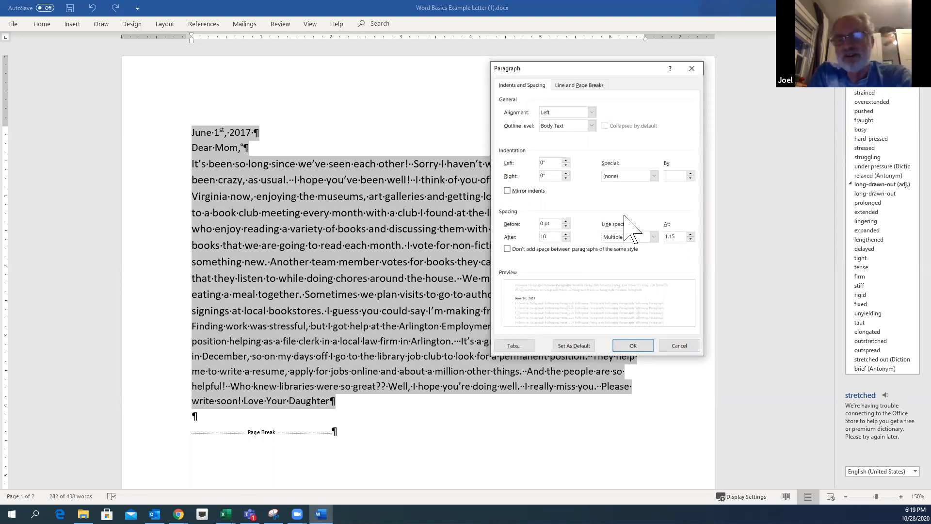
pyautogui.press('BackSpace')
pyautogui.press('BackSpace')
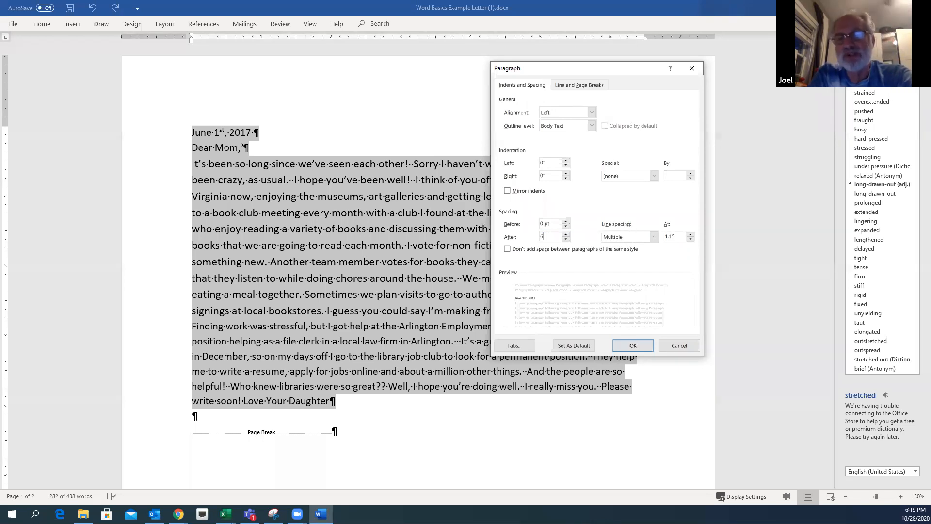
pyautogui.click(631, 348)
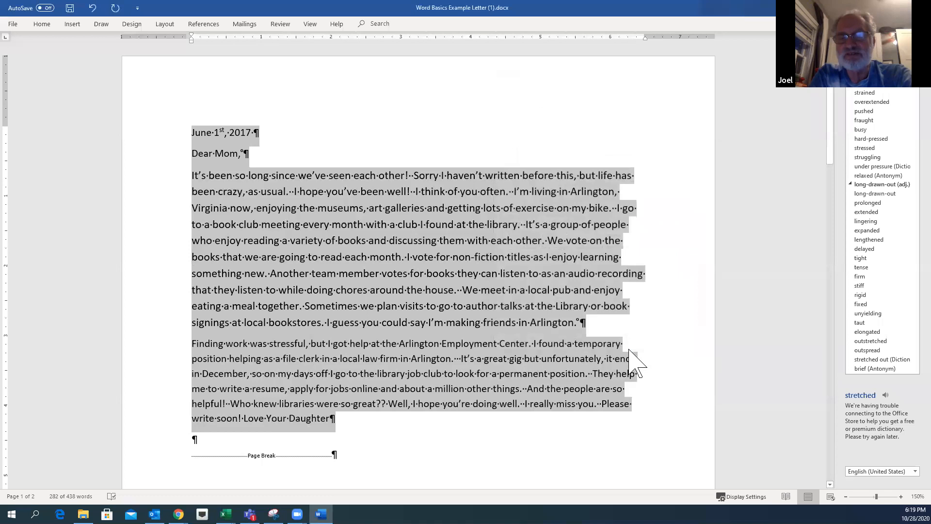
pyautogui.click(451, 123)
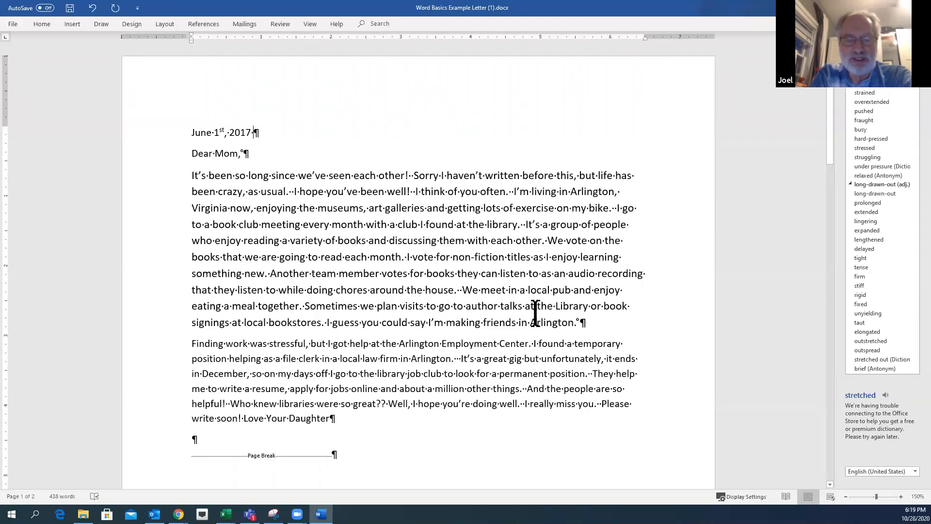
# - Split the closing off the second body paragraph, with "Love" and "Your Daughter" each on its own line
pyautogui.scroll(-2, 536, 313)
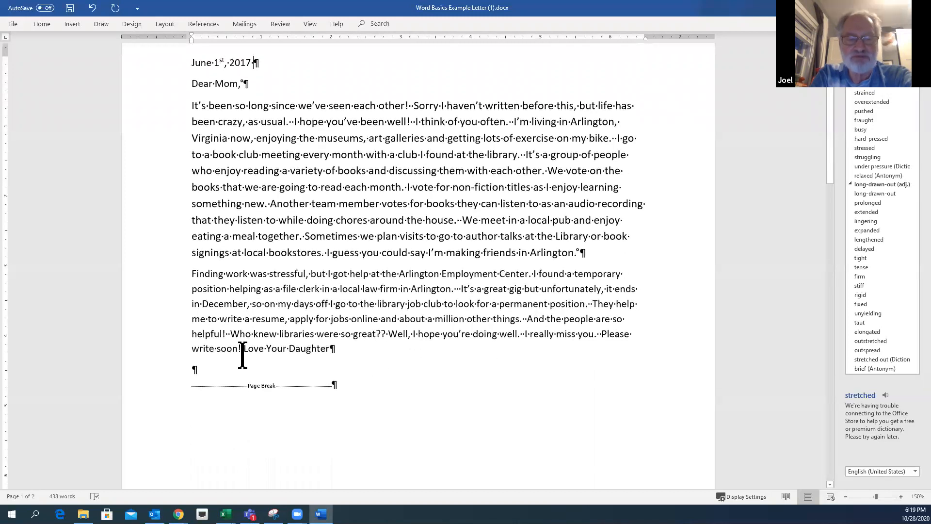
pyautogui.click(244, 349)
pyautogui.press('Return')
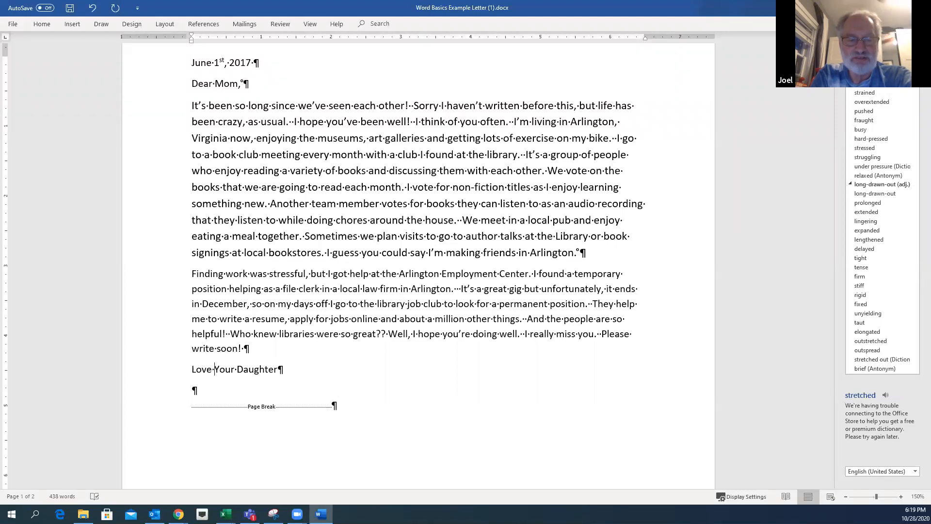
pyautogui.press('Return')
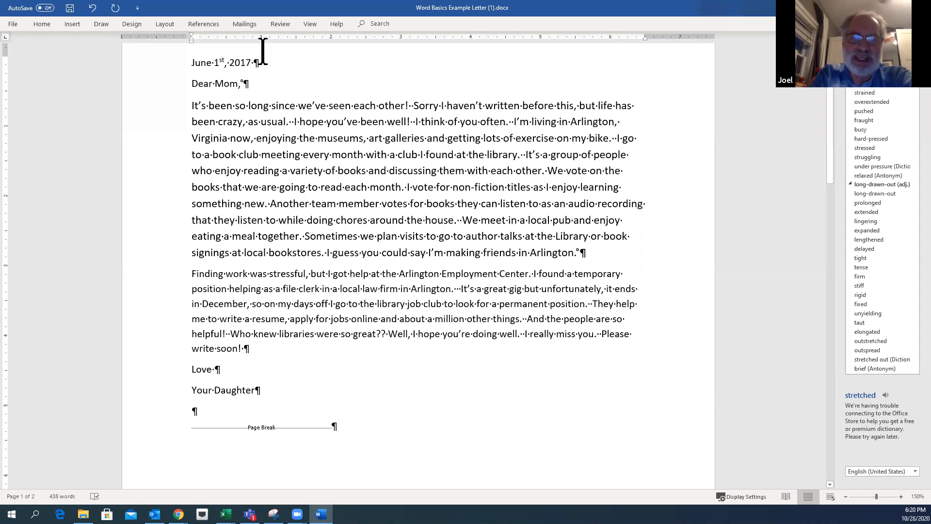
# - Insert nine spaces in front of the date at the start of its line and delete those spaces again
pyautogui.scroll(2, 281, 68)
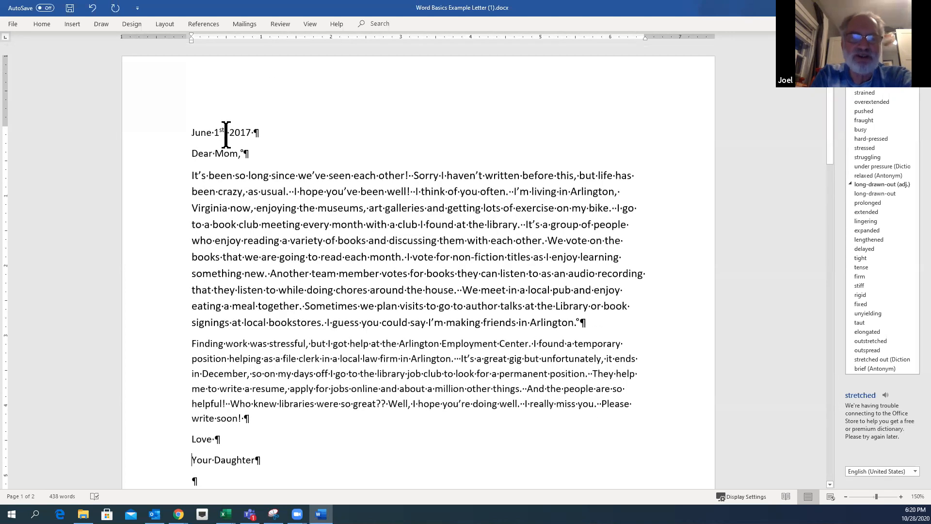
pyautogui.click(207, 132)
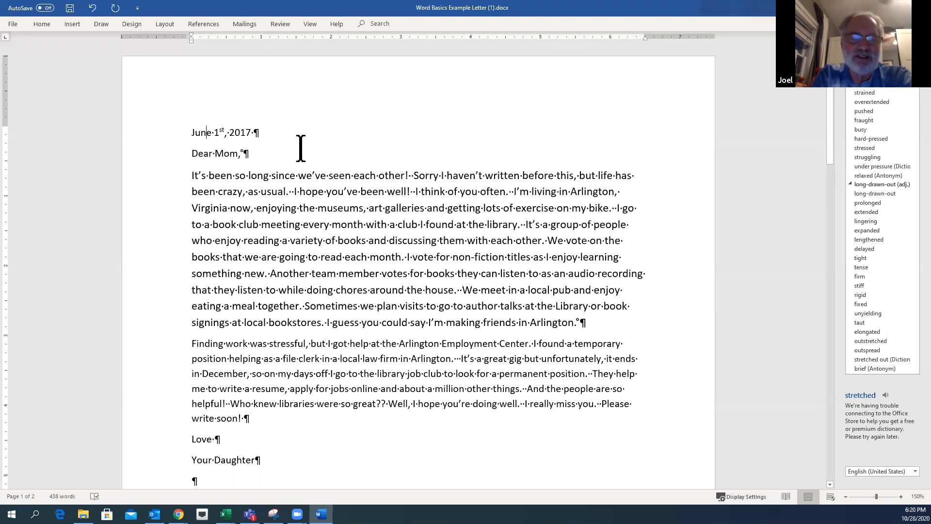
pyautogui.click(191, 130)
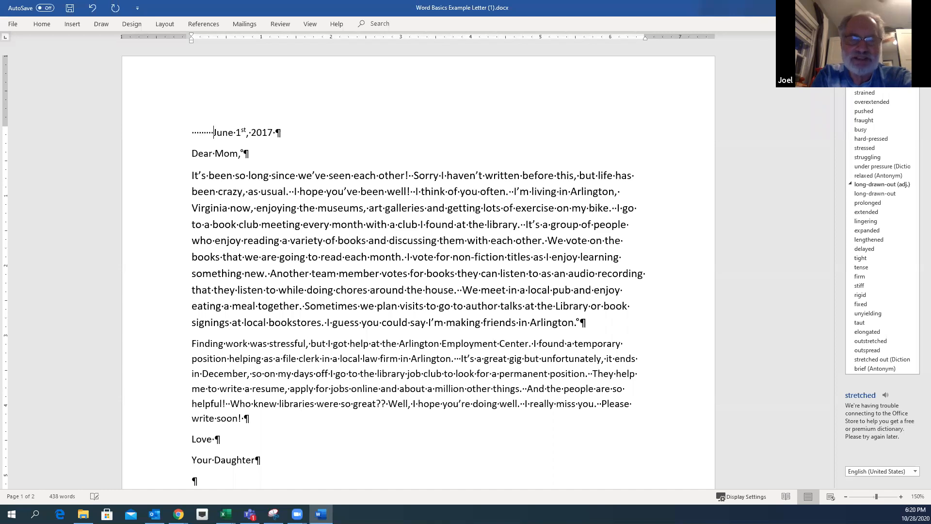
pyautogui.press('BackSpace')
pyautogui.press('BackSpace')
pyautogui.press('BackSpace')
pyautogui.press('BackSpace')
pyautogui.press('BackSpace')
pyautogui.press('BackSpace')
pyautogui.press('BackSpace')
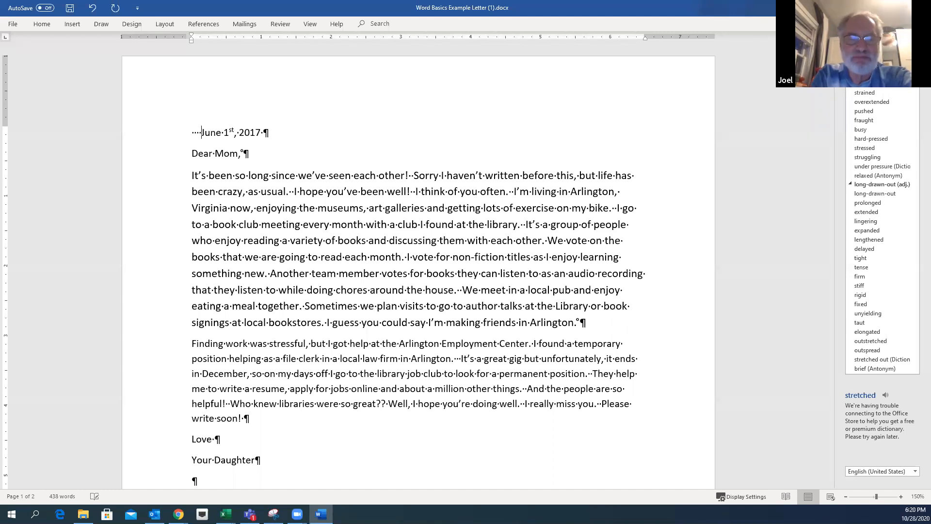
pyautogui.press('BackSpace')
pyautogui.press('BackSpace')
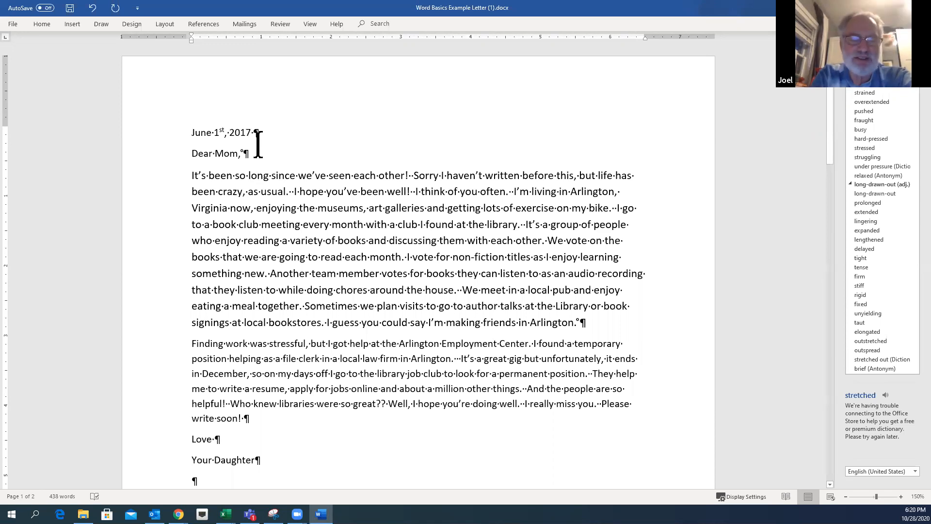
# - Indent the date line to the 2.5-inch mark and reduce the indent to 1 inch
pyautogui.press('Tab')
pyautogui.press('Tab')
pyautogui.press('Tab')
pyautogui.press('Tab')
pyautogui.press('Tab')
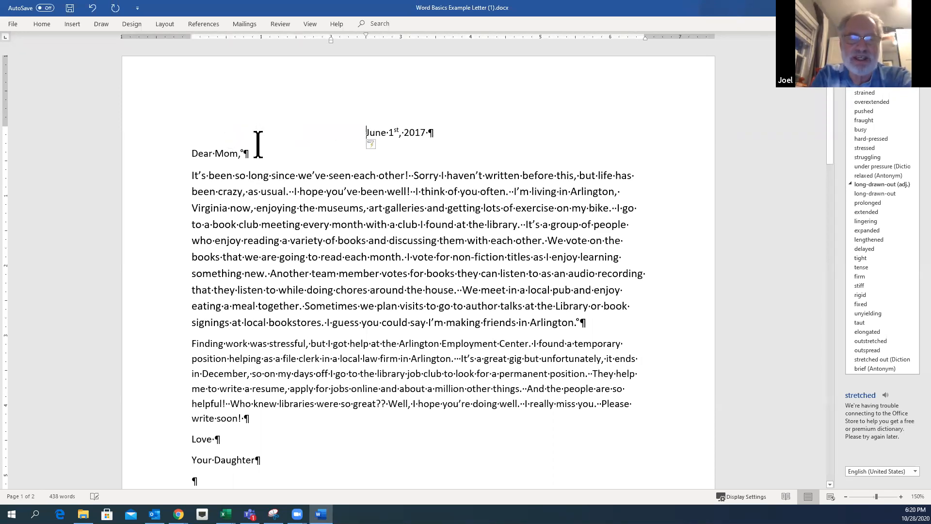
pyautogui.press('BackSpace')
pyautogui.press('BackSpace')
pyautogui.press('BackSpace')
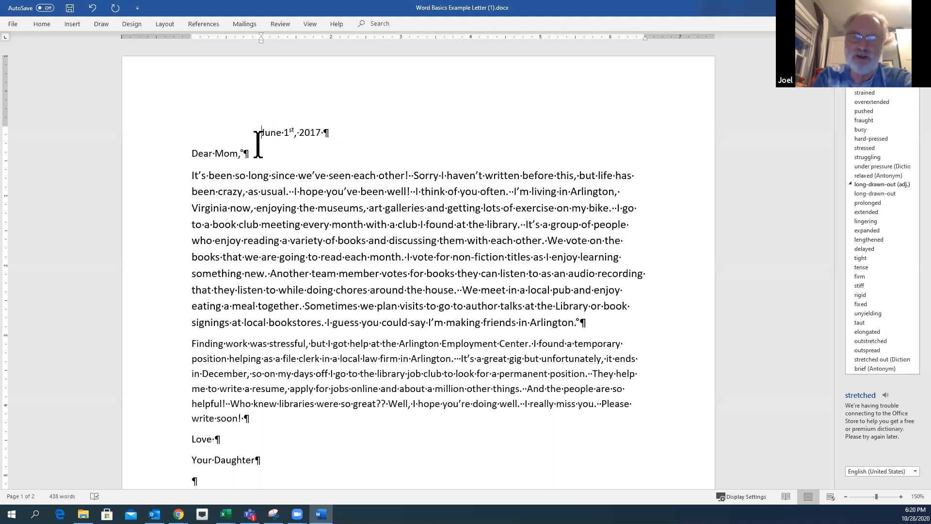
# - Indent the date line further to the 3-inch mark and remove its indent completely, leaving the cursor in the date
pyautogui.press('Tab')
pyautogui.press('Tab')
pyautogui.press('Tab')
pyautogui.press('Tab')
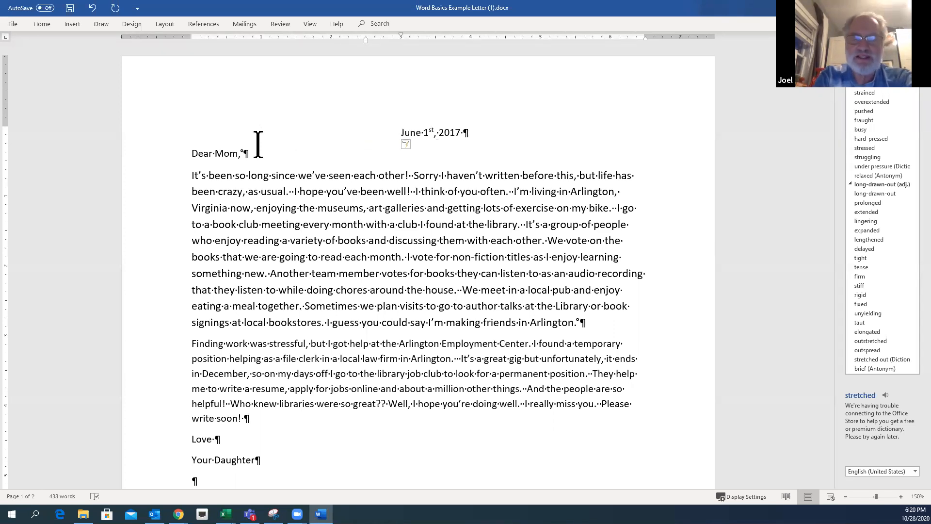
pyautogui.press('BackSpace')
pyautogui.press('BackSpace')
pyautogui.press('BackSpace')
pyautogui.press('BackSpace')
pyautogui.press('BackSpace')
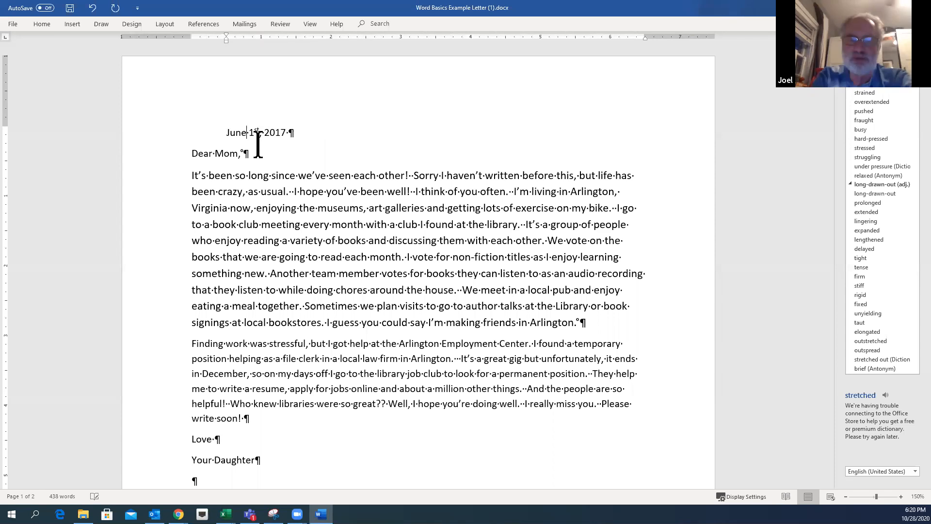
pyautogui.press('BackSpace')
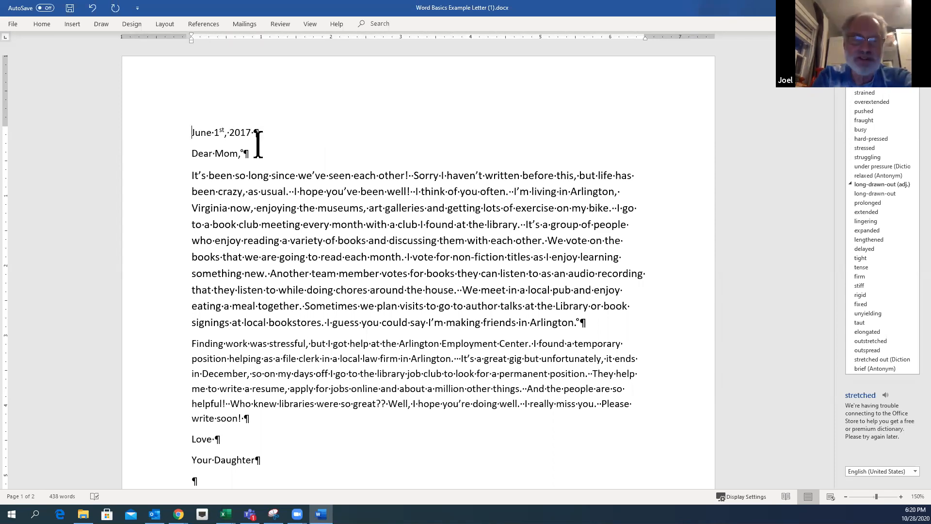
pyautogui.click(218, 132)
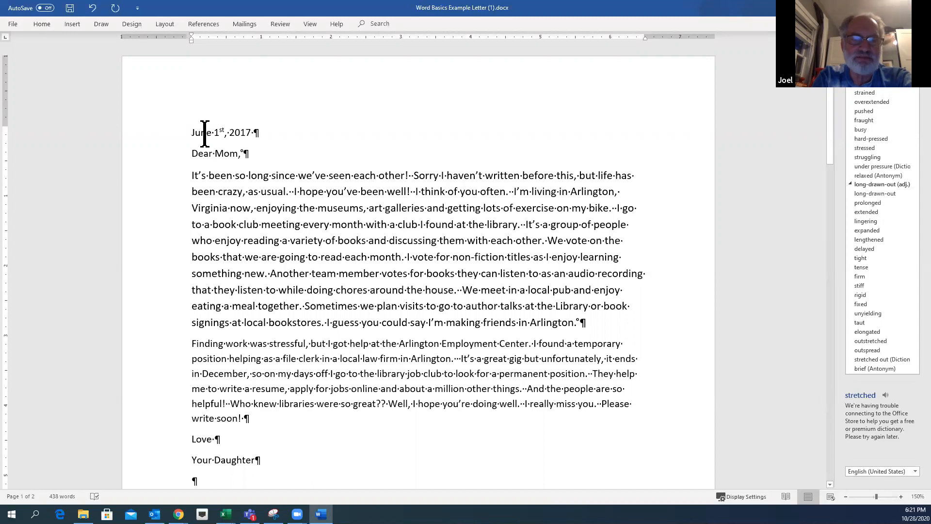
# - Align the date line at the beginning of the letter to the right margin
pyautogui.click(41, 24)
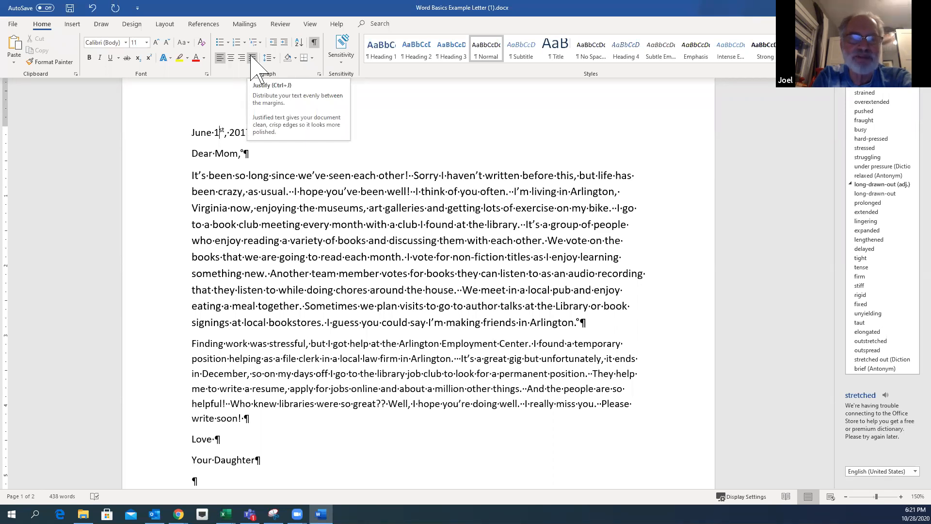
pyautogui.click(242, 58)
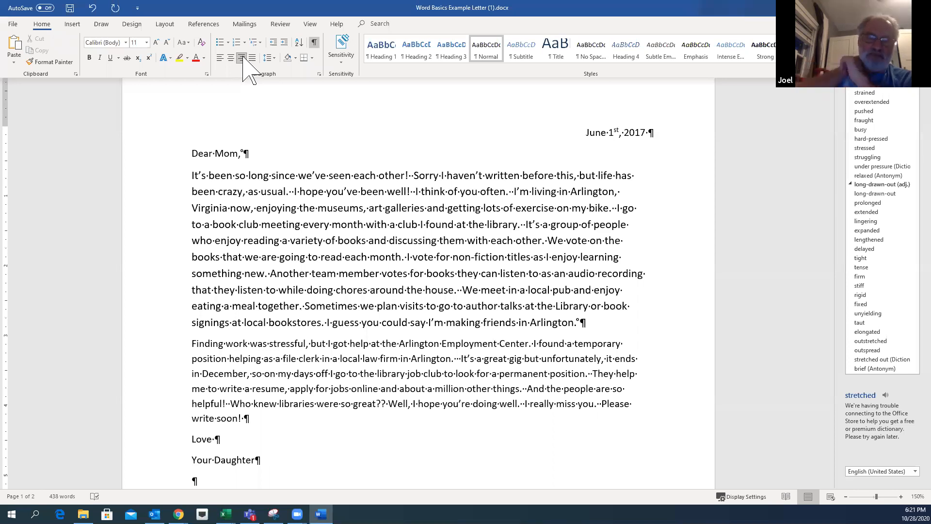
# - Try right alignment and justification on the first body paragraph, and return it to left alignment
pyautogui.click(213, 185)
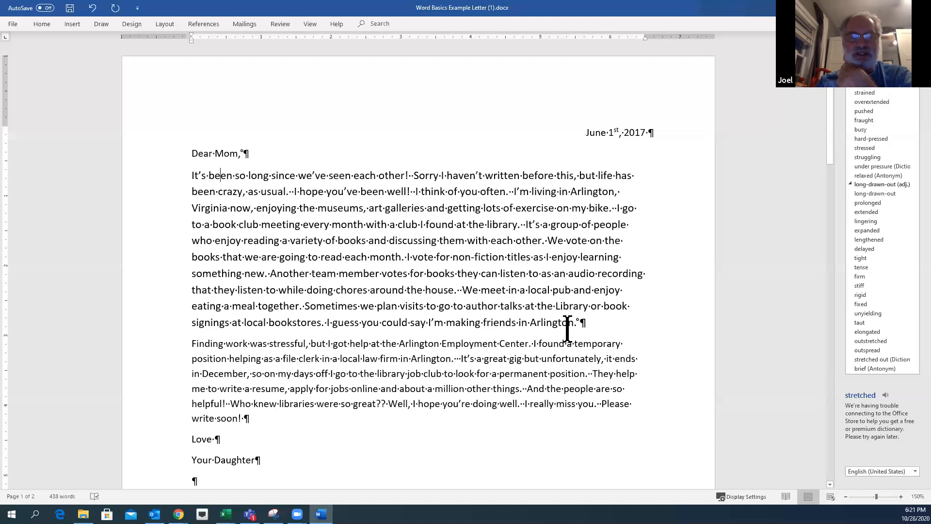
pyautogui.click(40, 25)
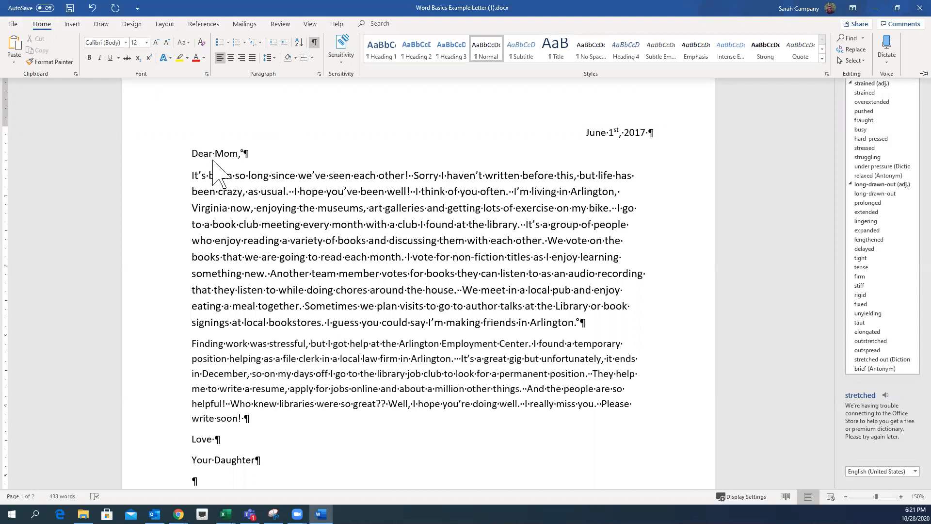
pyautogui.click(241, 57)
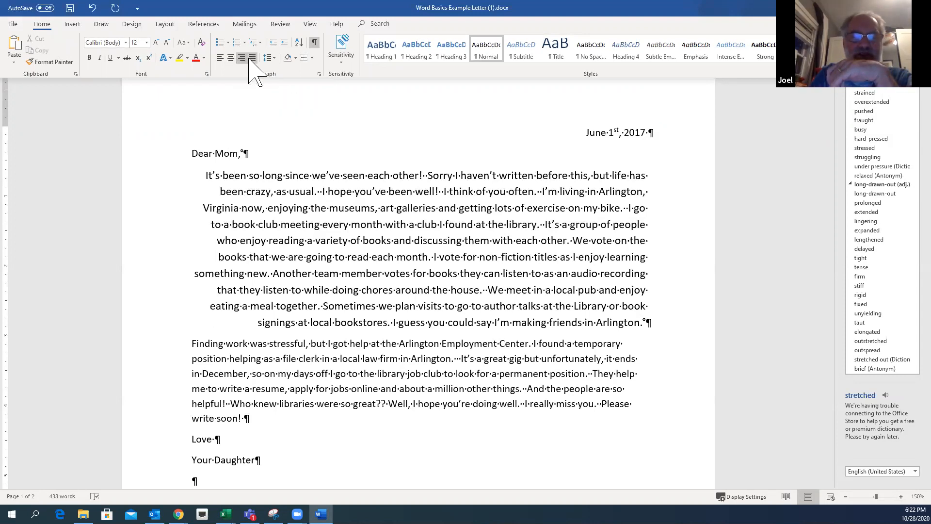
pyautogui.click(252, 58)
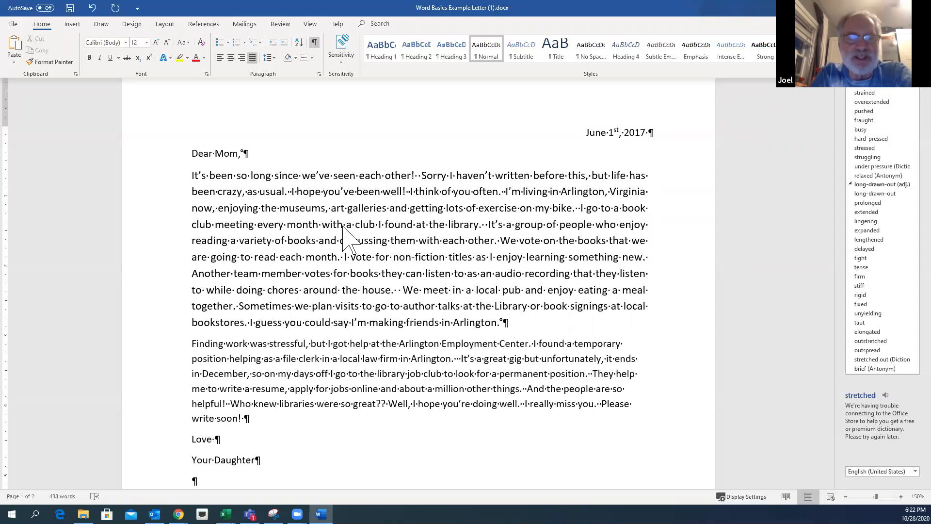
pyautogui.click(220, 58)
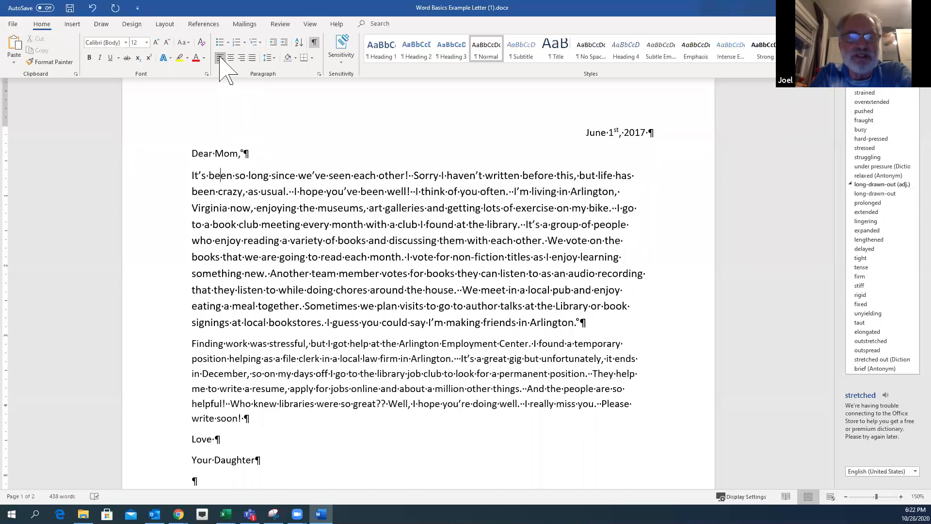
# - Hide the paragraph marks and other formatting symbols in the letter
pyautogui.click(314, 42)
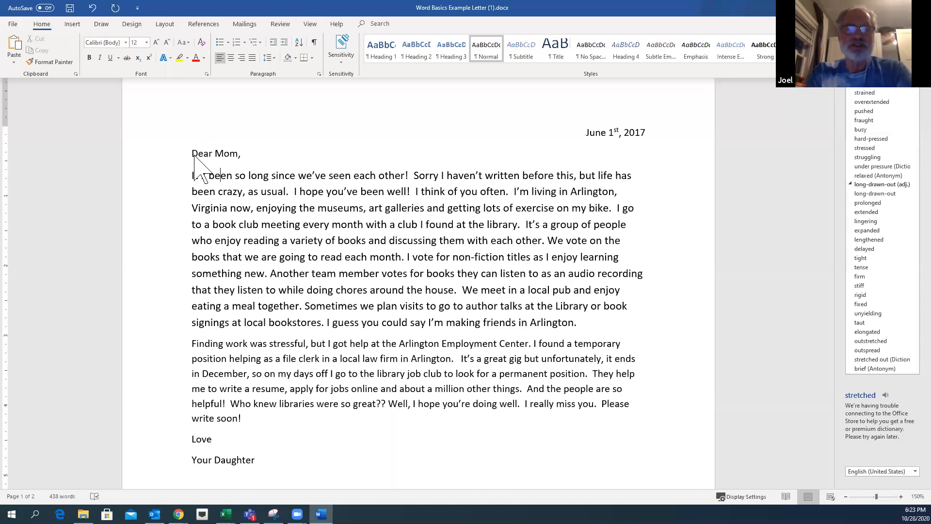
# - Try centering the "Dear Mom," greeting line, and set it back to left alignment
pyautogui.hotkey('ctrl', 'F1')
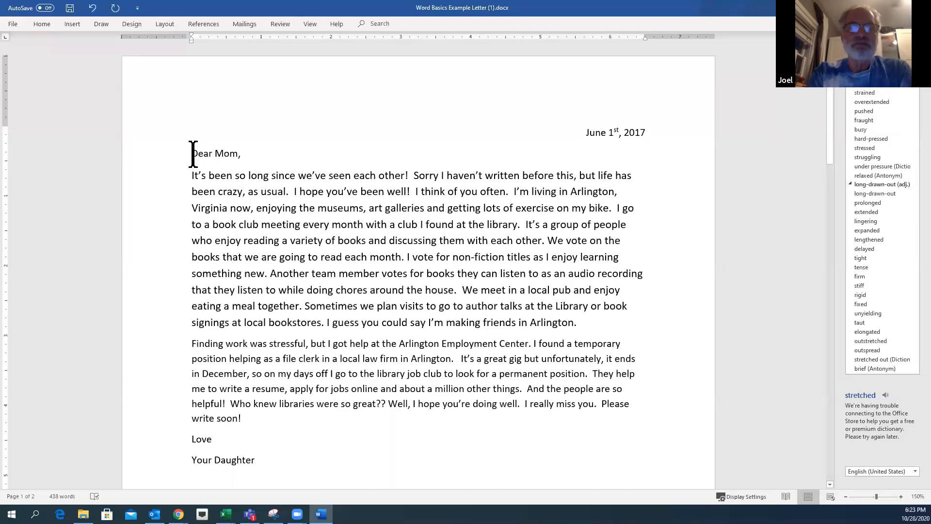
pyautogui.click(42, 24)
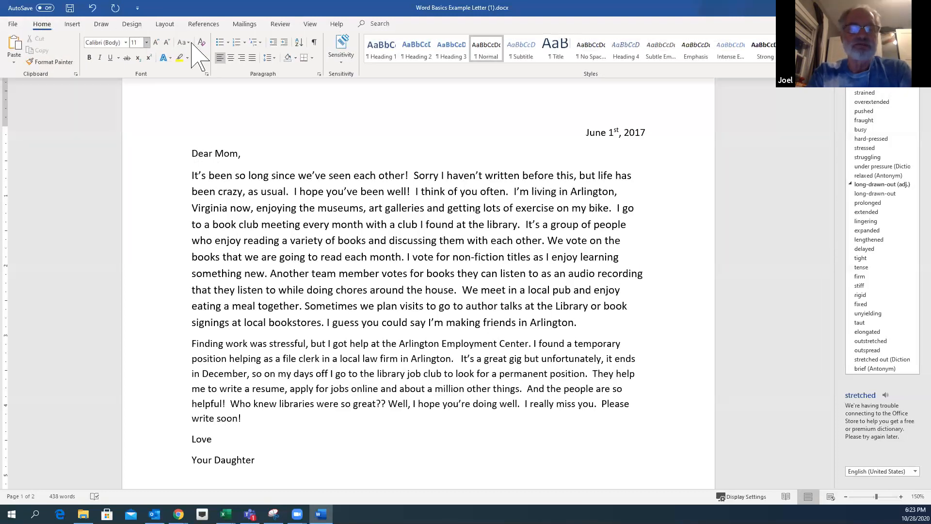
pyautogui.click(231, 58)
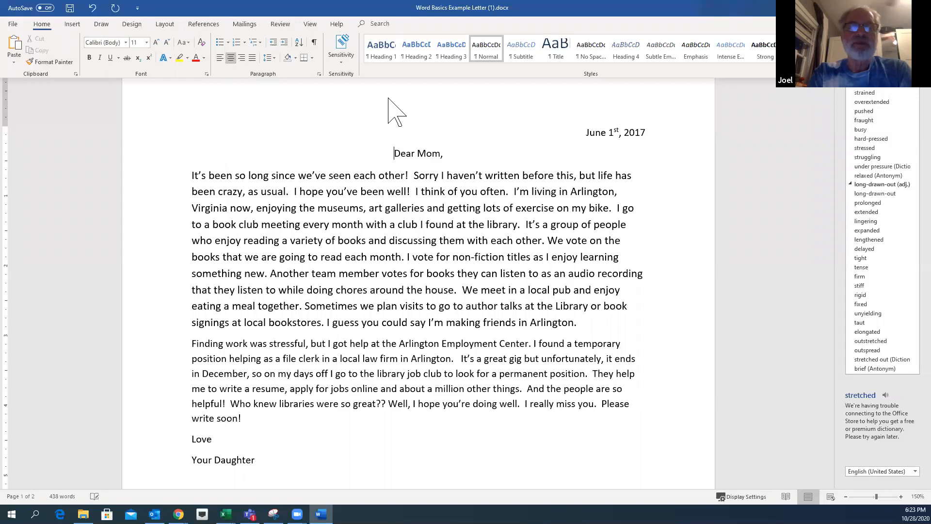
pyautogui.click(219, 58)
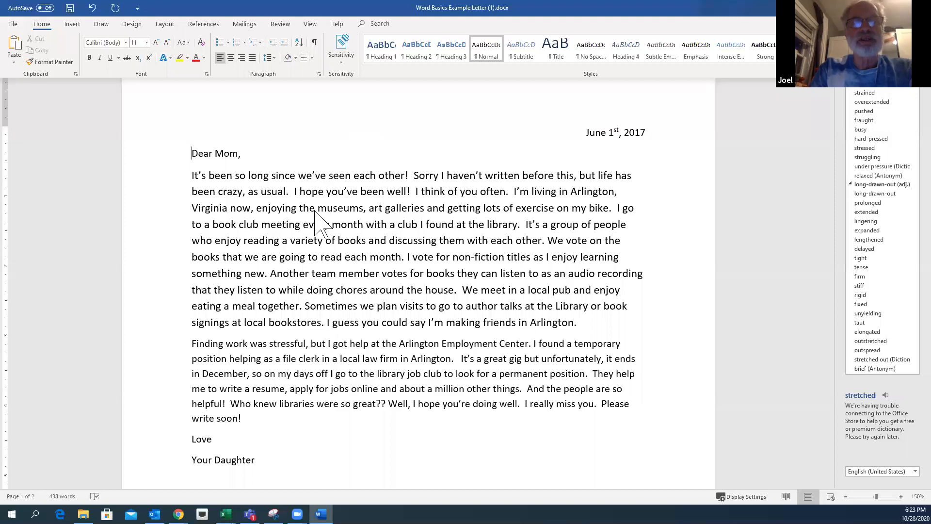
# - Look through the muffin recipe on the second page, including its ingredients, optional items and baking instructions
pyautogui.scroll(-3, 316, 214)
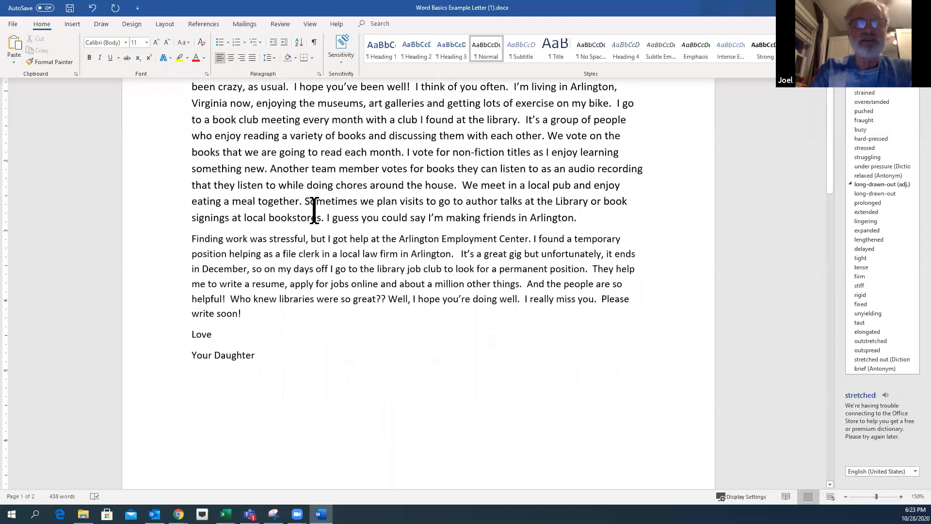
pyautogui.scroll(-14, 314, 211)
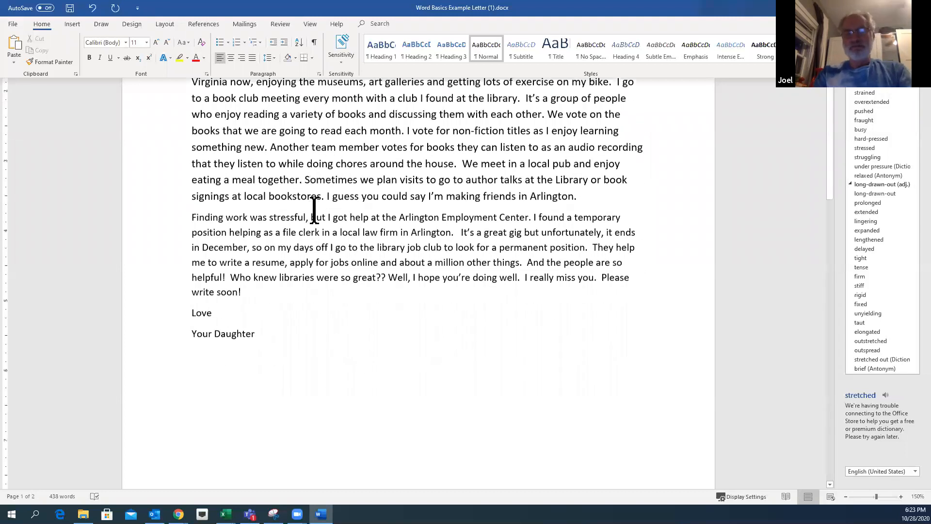
pyautogui.scroll(-2, 314, 212)
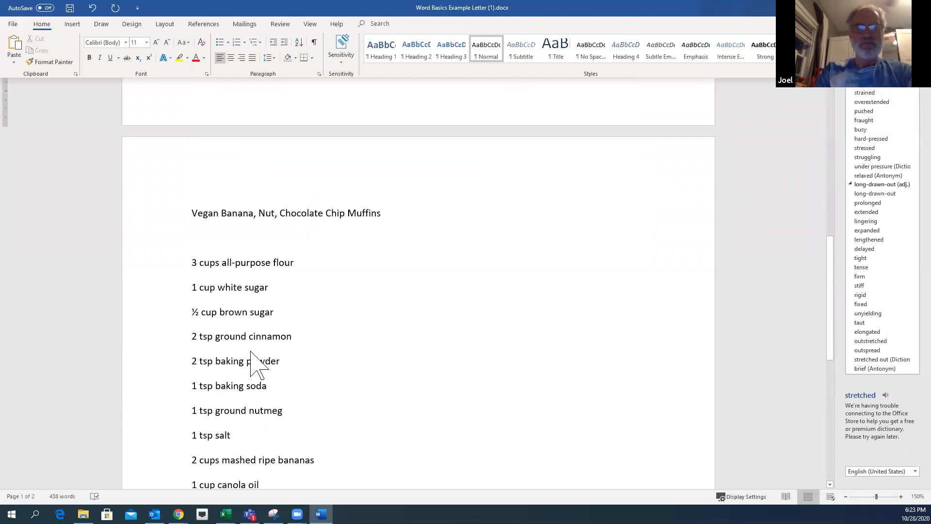
pyautogui.scroll(-6, 357, 279)
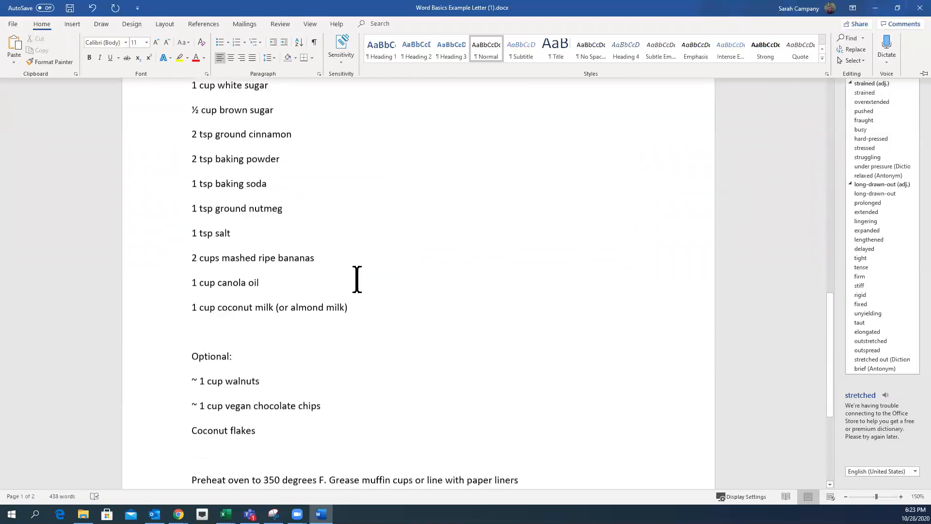
pyautogui.scroll(-5, 357, 279)
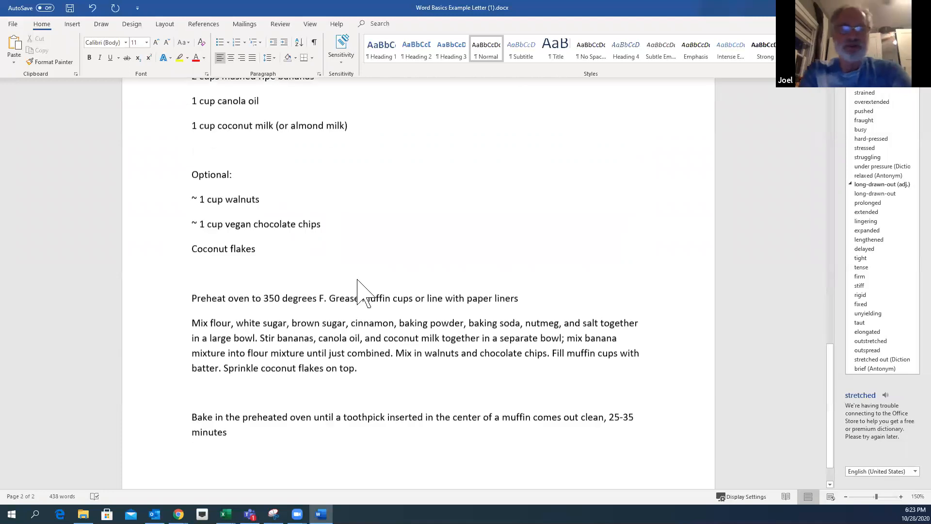
pyautogui.scroll(-1, 357, 278)
pyautogui.scroll(2, 357, 279)
pyautogui.scroll(3, 357, 279)
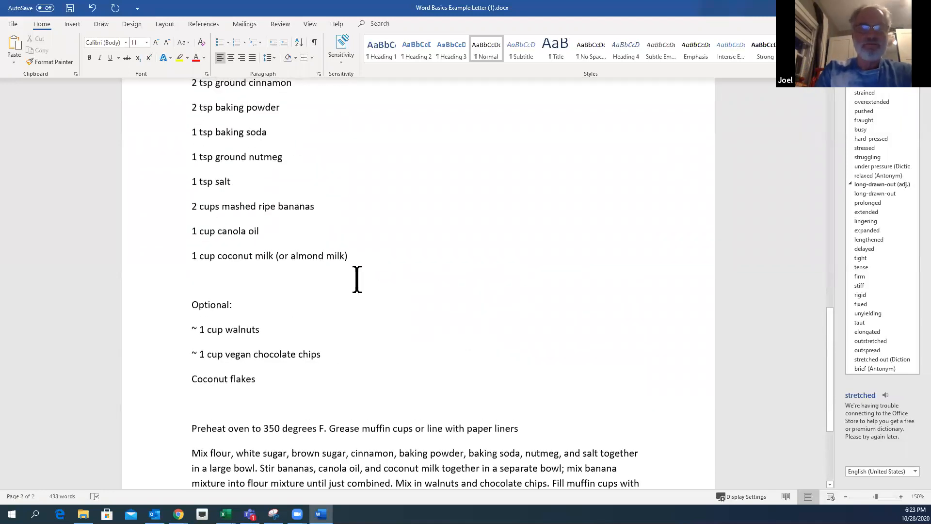
pyautogui.scroll(-5, 357, 279)
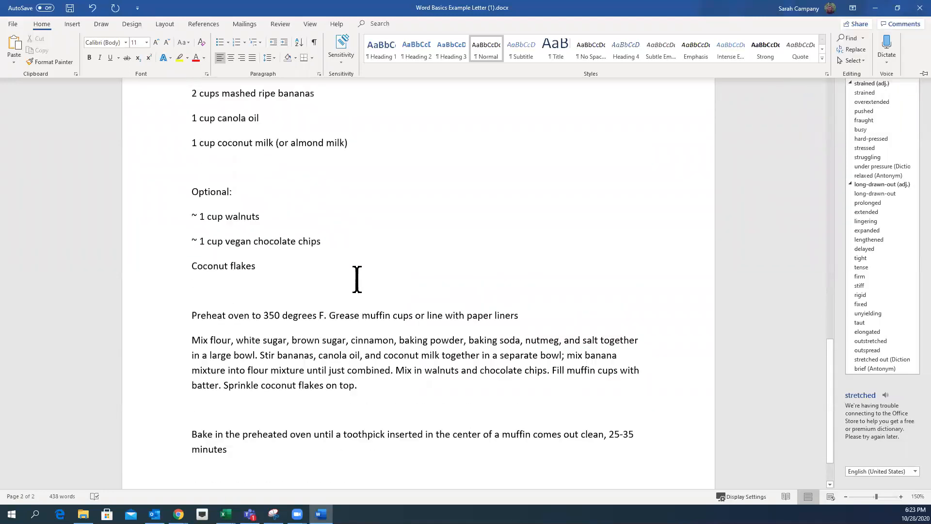
pyautogui.scroll(12, 357, 279)
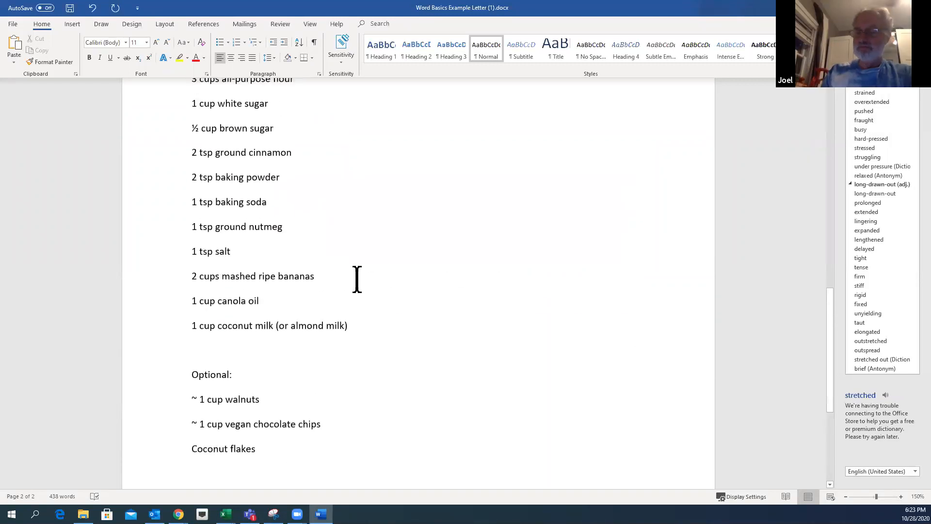
pyautogui.scroll(-9, 357, 279)
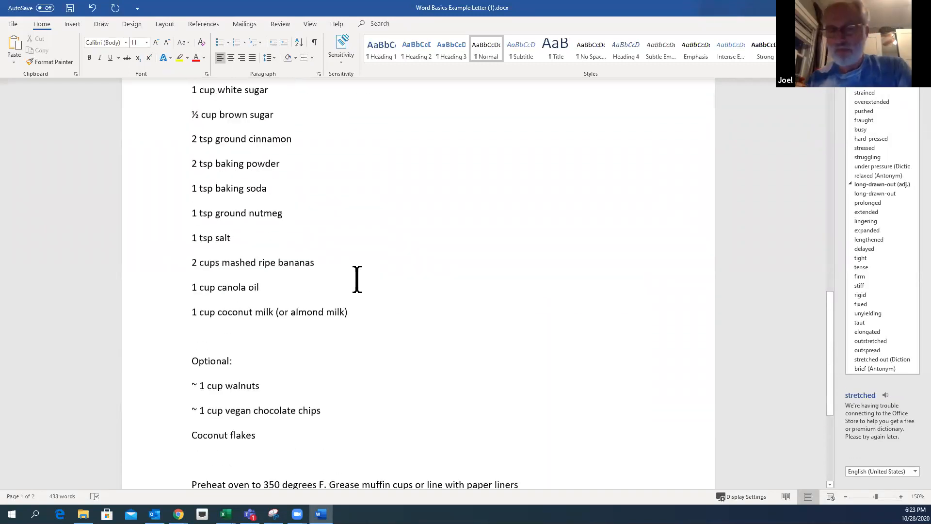
pyautogui.scroll(1, 357, 279)
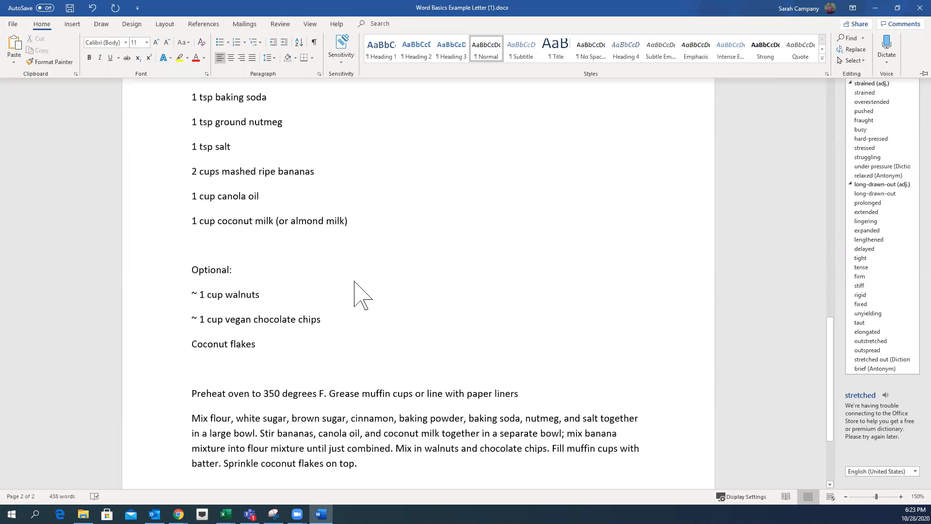
pyautogui.scroll(11, 357, 279)
pyautogui.scroll(5, 354, 281)
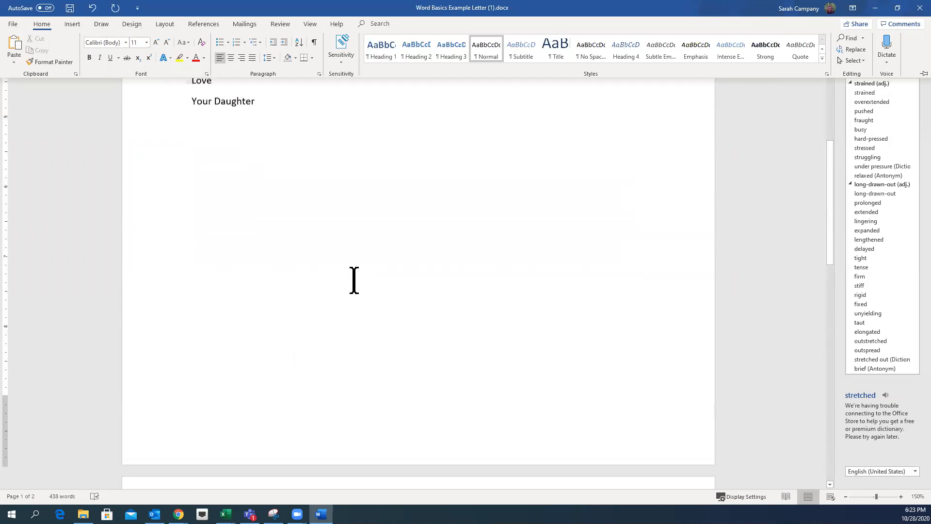
pyautogui.scroll(-11, 354, 280)
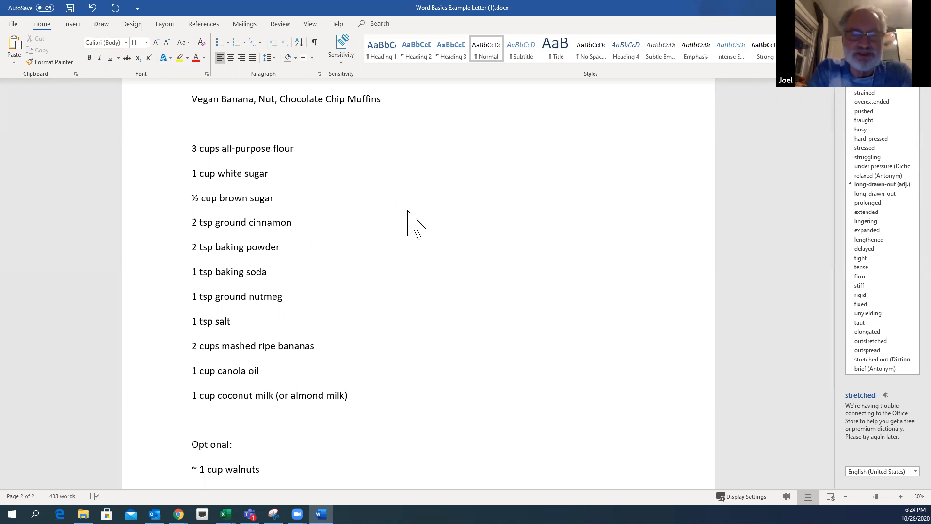
# - Add a new line reading "I will pack:" after the letter's first body paragraph, which ends with "making friends in Arlington."
pyautogui.scroll(7, 407, 210)
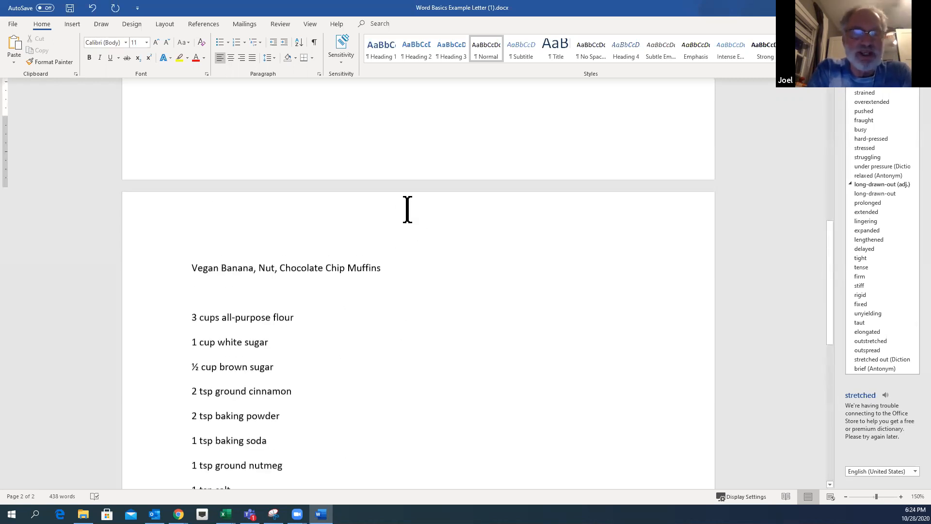
pyautogui.scroll(6, 407, 211)
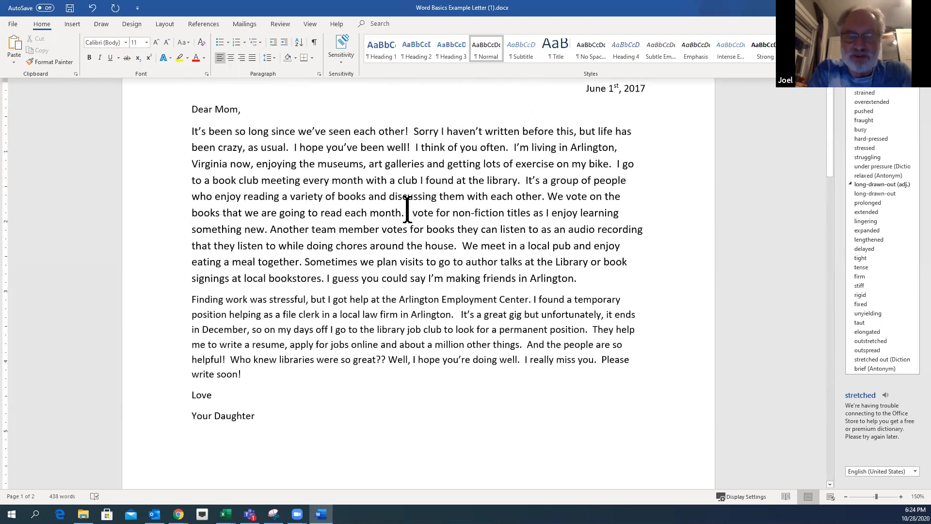
pyautogui.click(586, 281)
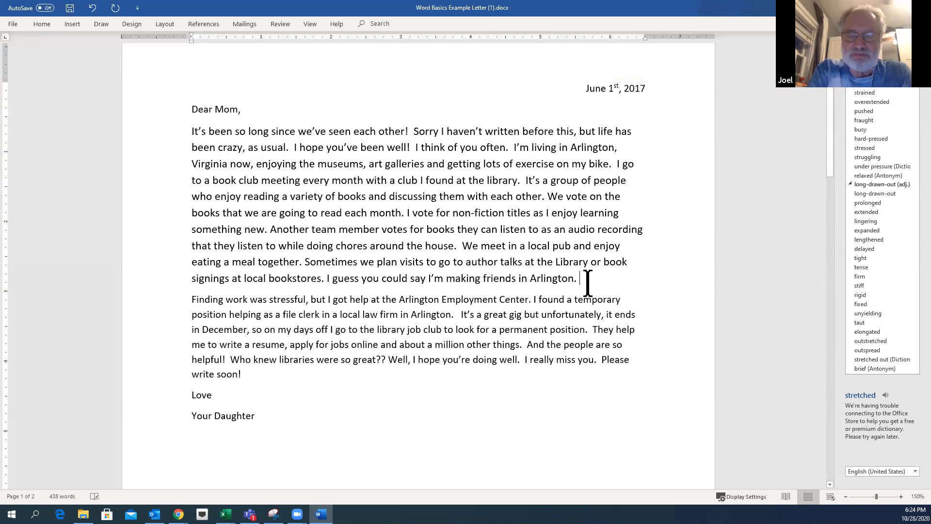
pyautogui.press('Return')
pyautogui.write('I will pack')
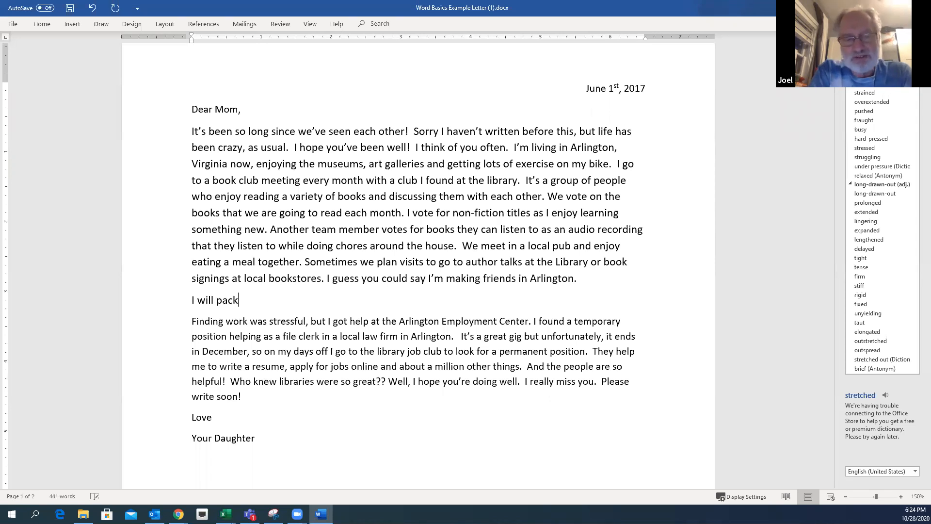
pyautogui.write(':')
pyautogui.press('Return')
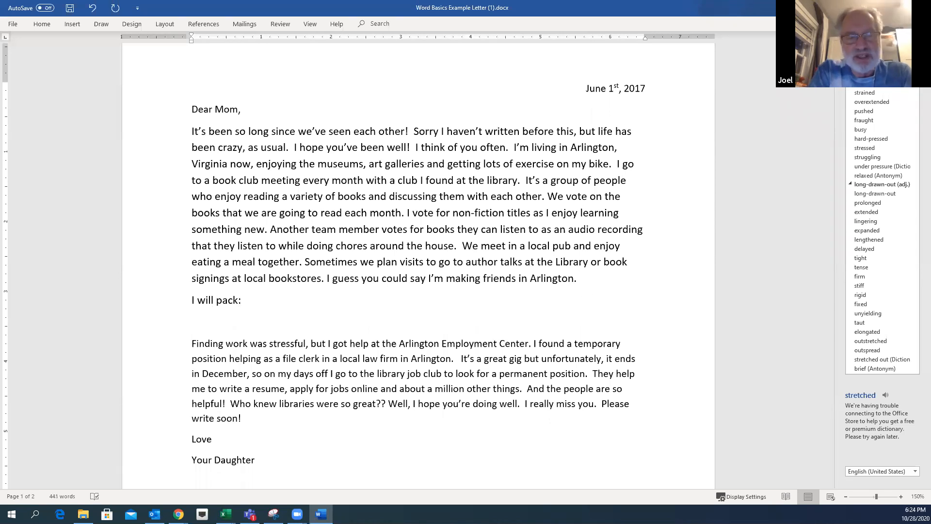
# - Enter Shampoo, Towel, Snacks and Book on separate lines below "I will pack:"
pyautogui.write('shampoo')
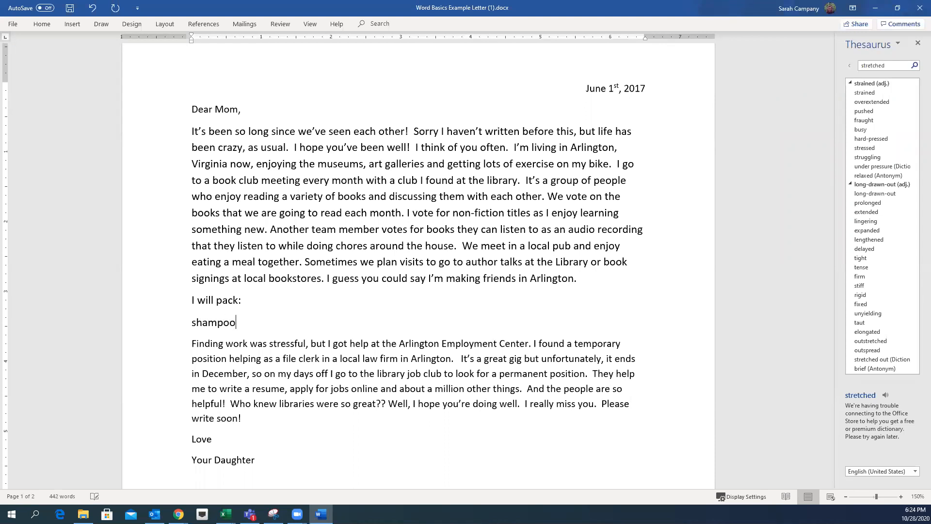
pyautogui.press('Return')
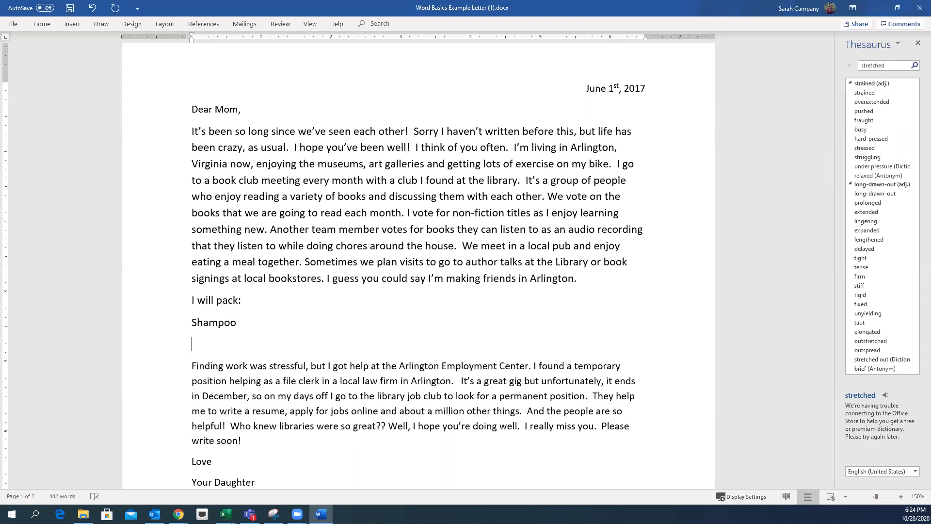
pyautogui.write('towel')
pyautogui.press('Return')
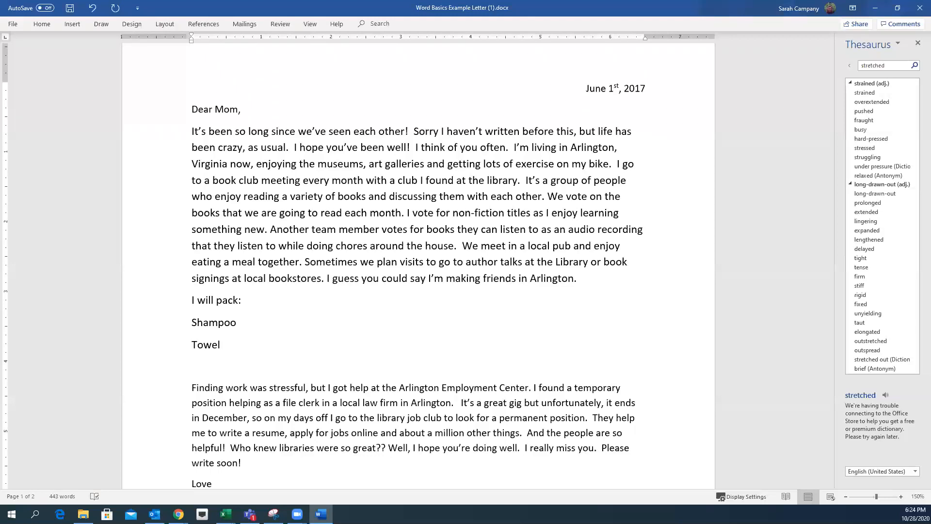
pyautogui.write('snacks')
pyautogui.press('Return')
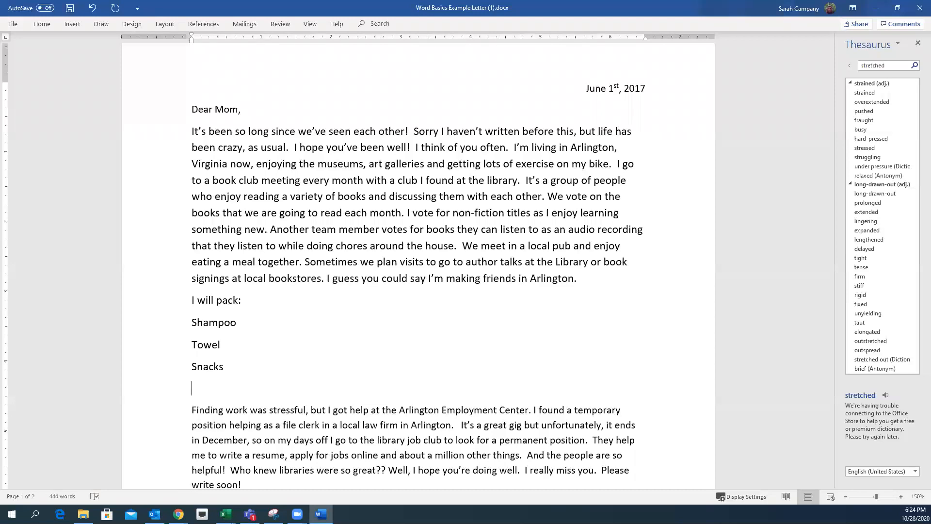
pyautogui.write('book')
pyautogui.press('Return')
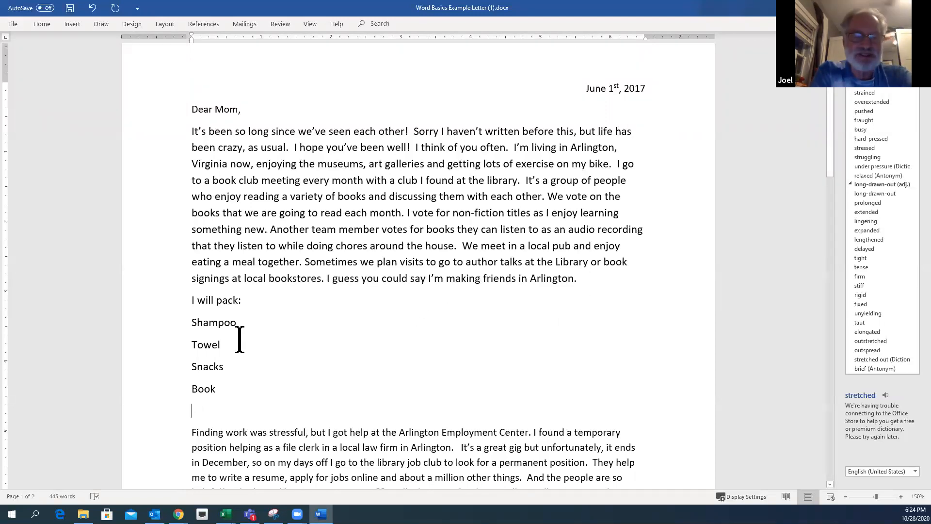
# - Turn the Shampoo, Towel, Snacks and Book lines into a list with checkmark bullets, trying round bullets and numbering first
pyautogui.moveTo(198, 323); pyautogui.dragTo(226, 387)
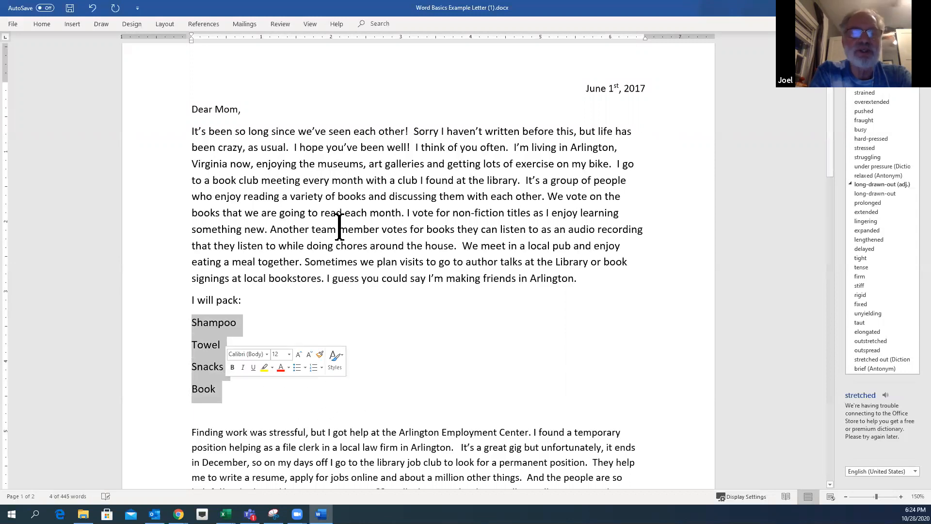
pyautogui.click(41, 24)
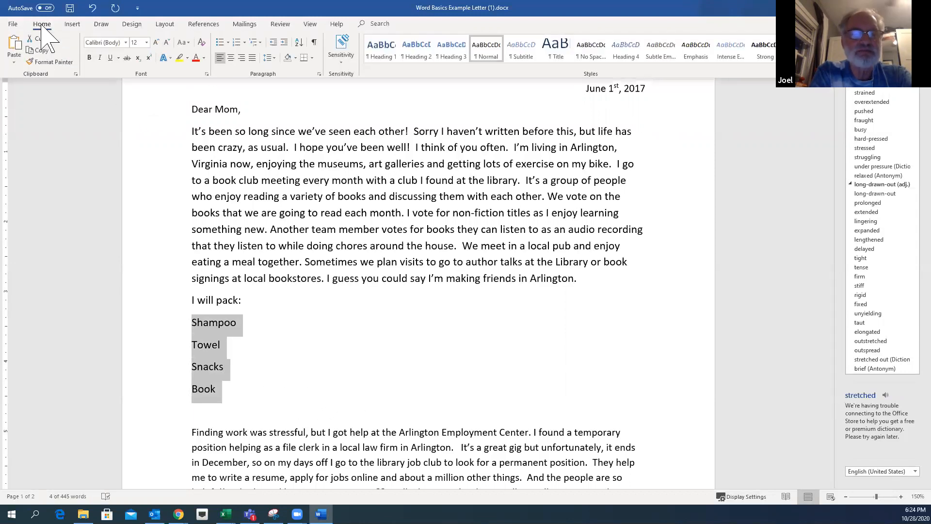
pyautogui.click(220, 43)
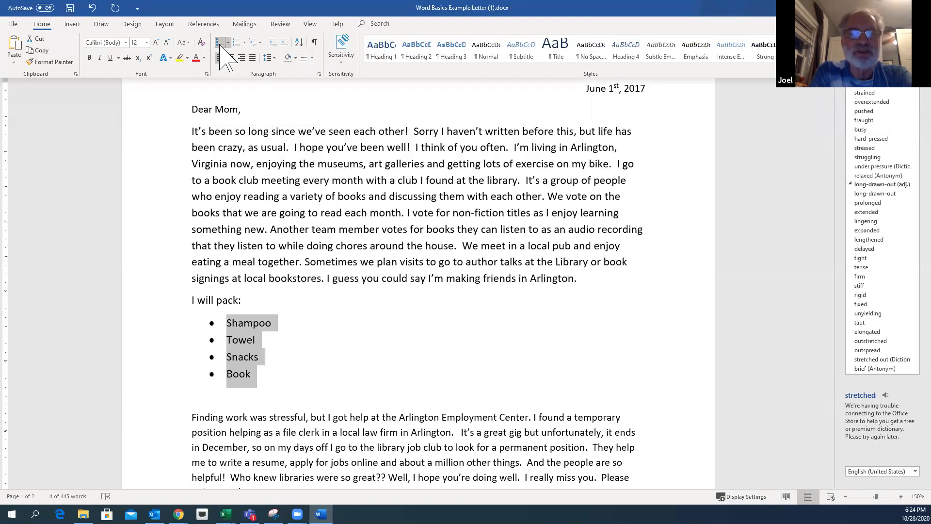
pyautogui.click(237, 44)
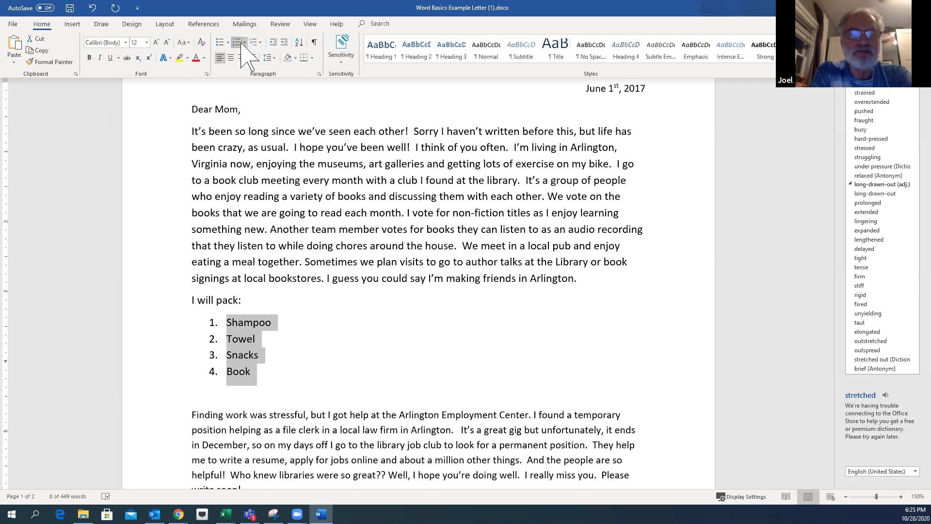
pyautogui.click(244, 43)
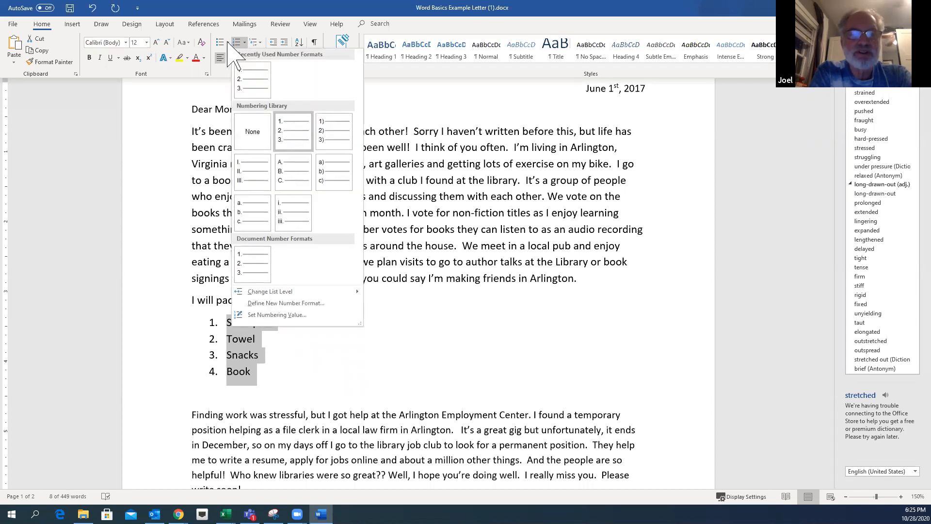
pyautogui.click(228, 42)
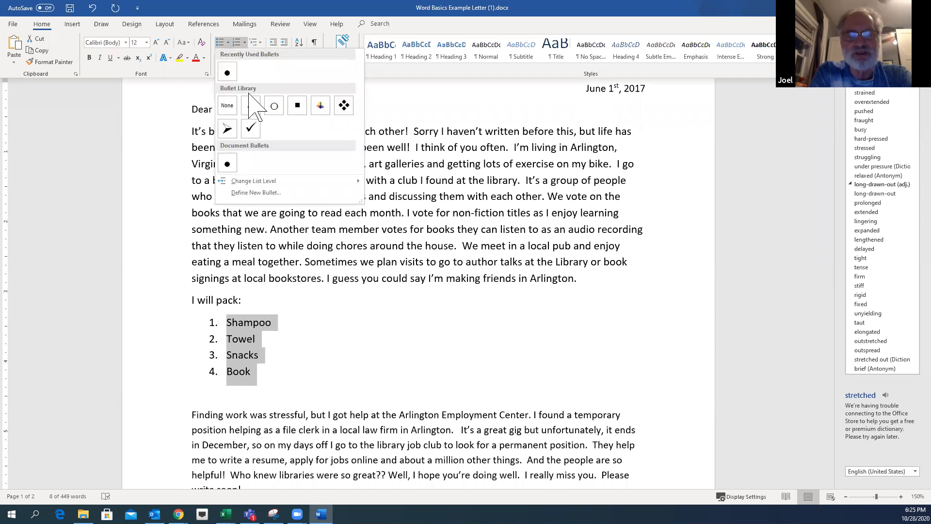
pyautogui.click(250, 129)
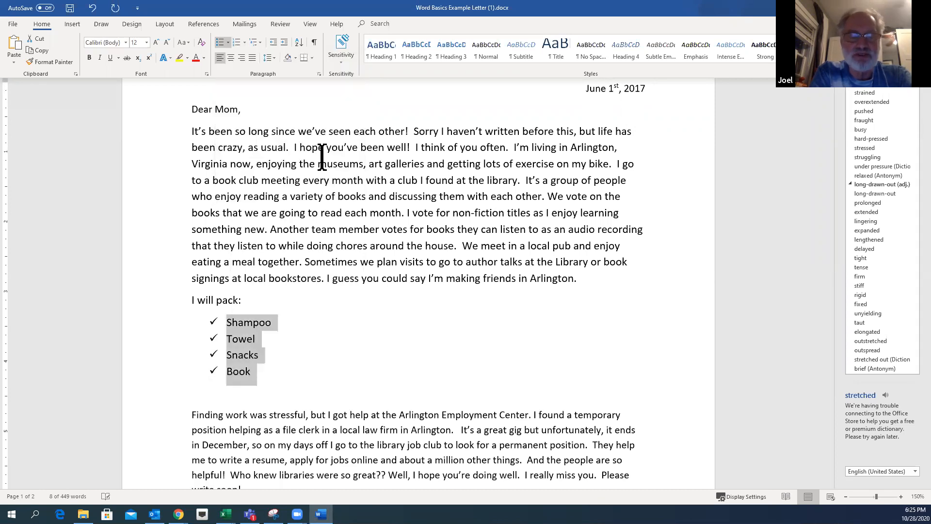
# - Preview the hollow circle bullet style on the packing list without applying it
pyautogui.click(228, 43)
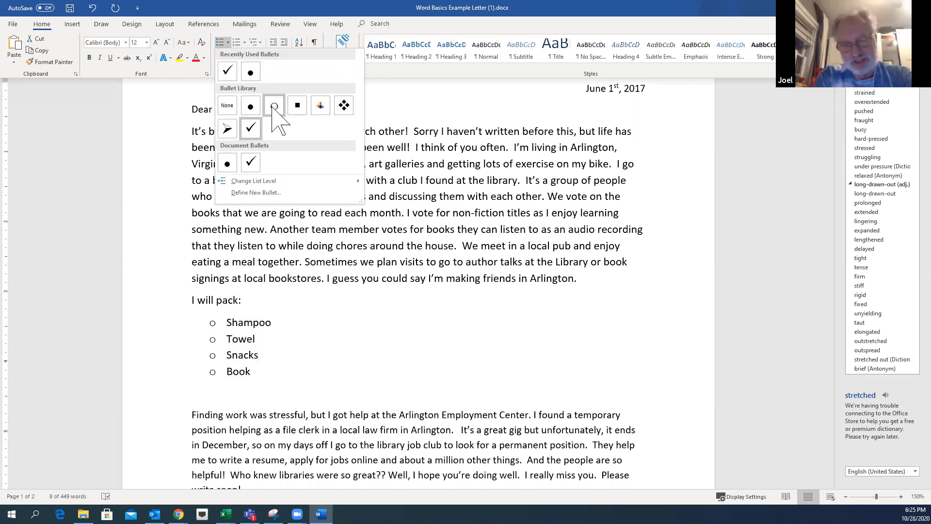
pyautogui.click(265, 323)
pyautogui.click(282, 325)
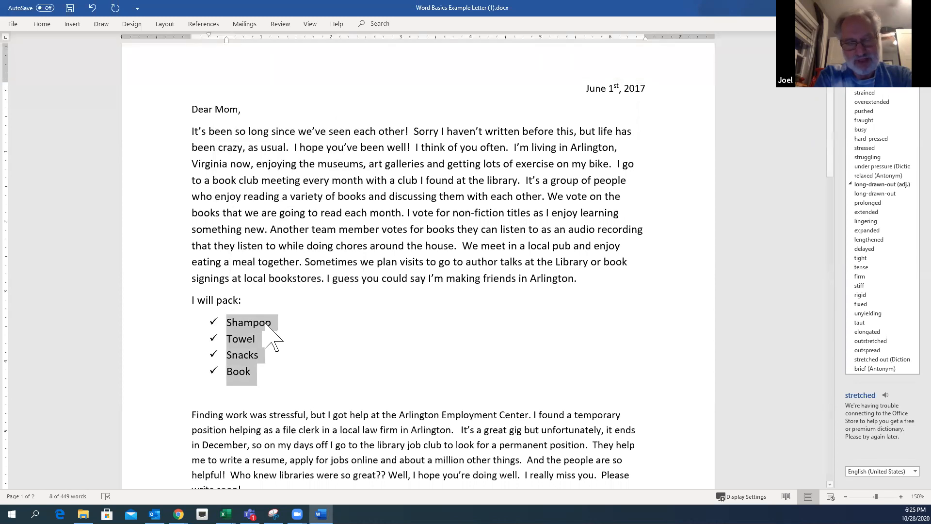
# - Move the whole packing list out to the left margin after trying a deeper indent from its Shampoo item
pyautogui.click(262, 335)
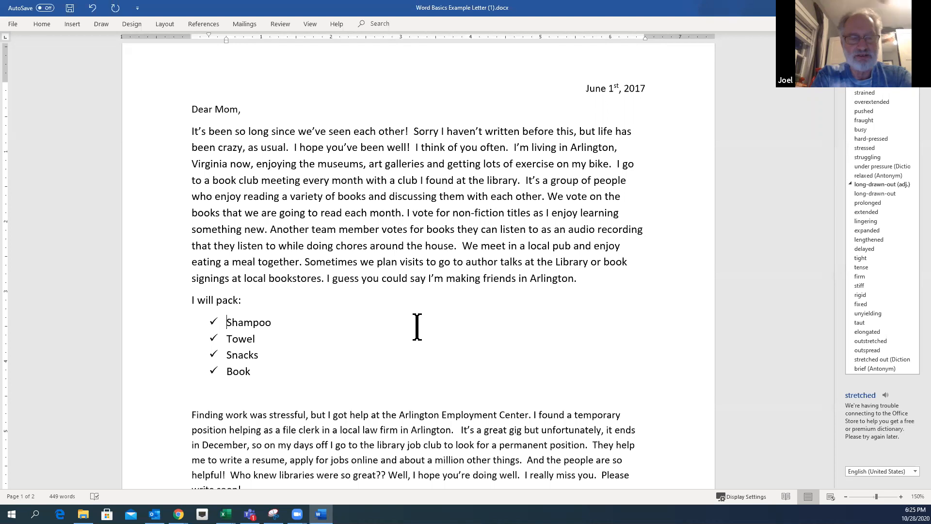
pyautogui.press('Tab')
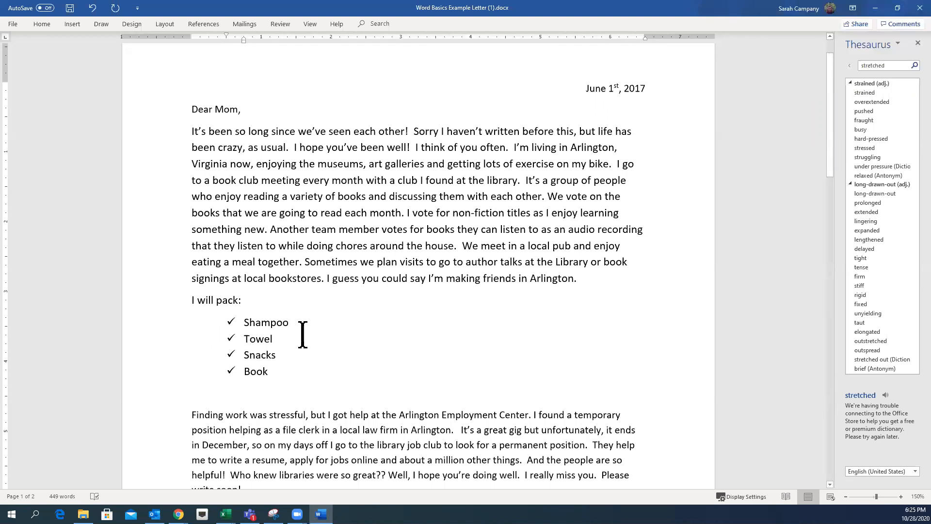
pyautogui.press('BackSpace')
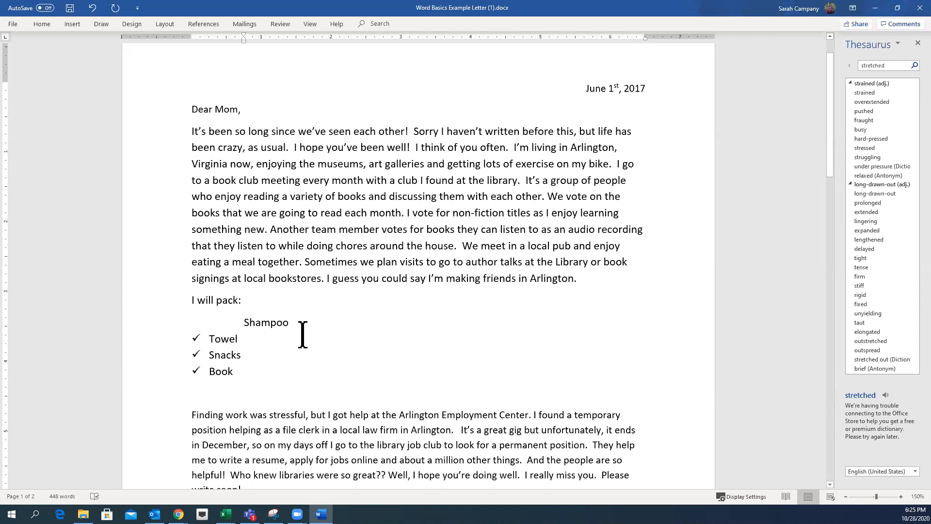
pyautogui.click(93, 8)
# - Try indenting Towel as a sub-item of Shampoo, and undo it
pyautogui.click(209, 339)
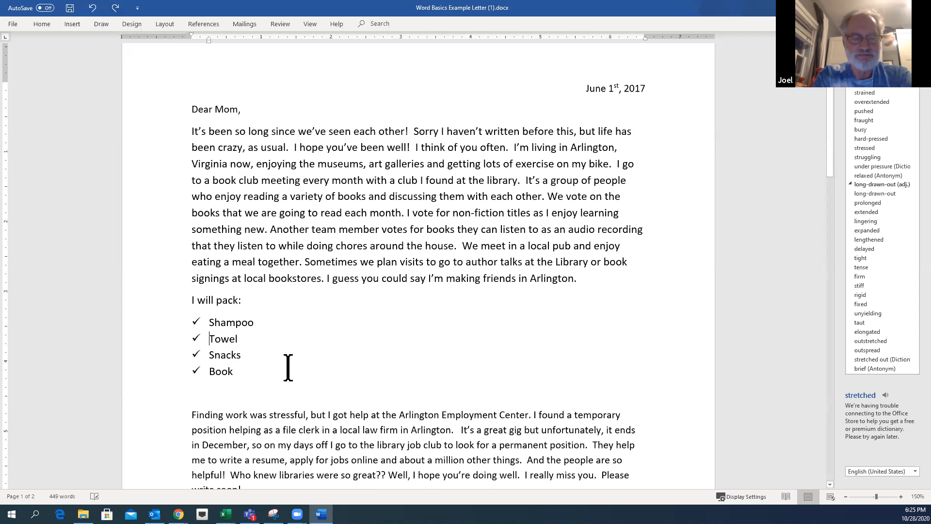
pyautogui.press('Tab')
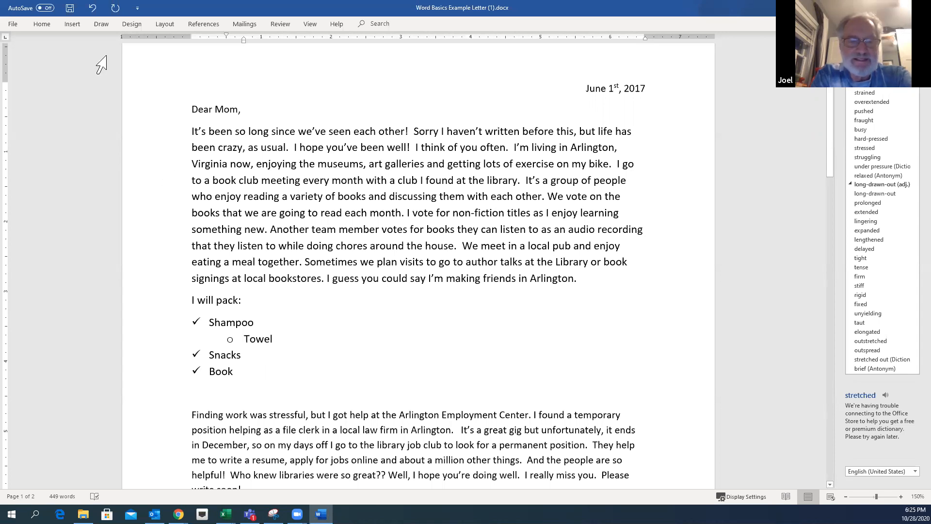
pyautogui.click(94, 9)
# - Add Clothes as a new checkmark item after Book in the packing list
pyautogui.click(248, 372)
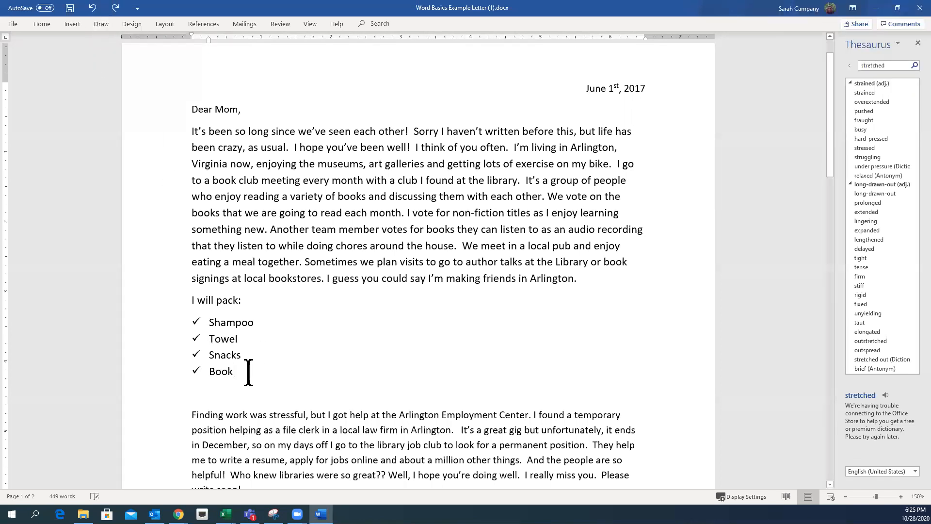
pyautogui.press('Return')
pyautogui.write('Co')
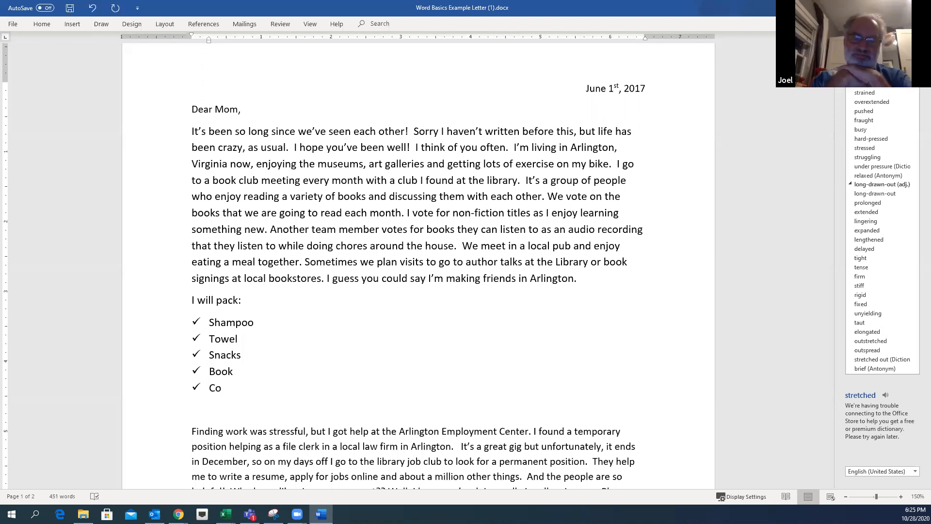
pyautogui.press('BackSpace')
pyautogui.write('lothes')
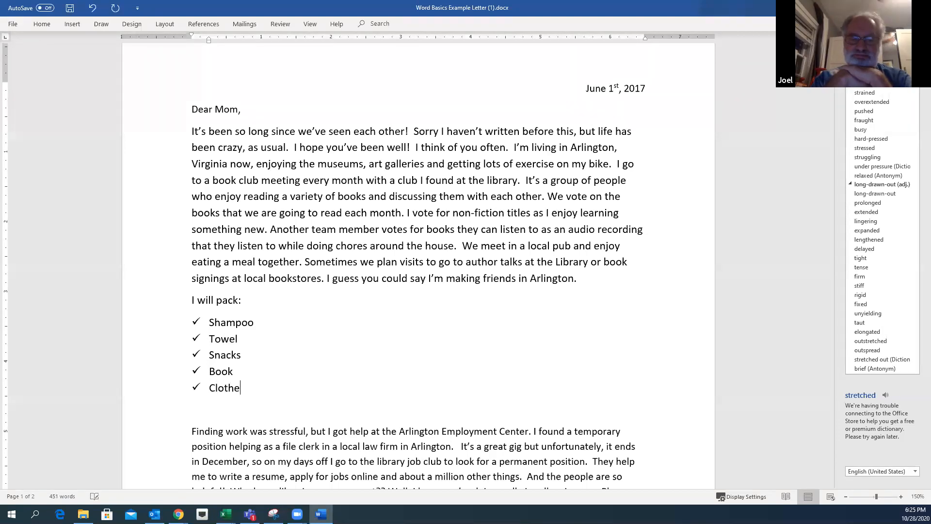
# - Add Shirt and pants as two more list items below Clothes
pyautogui.press('Return')
pyautogui.write('Shirt')
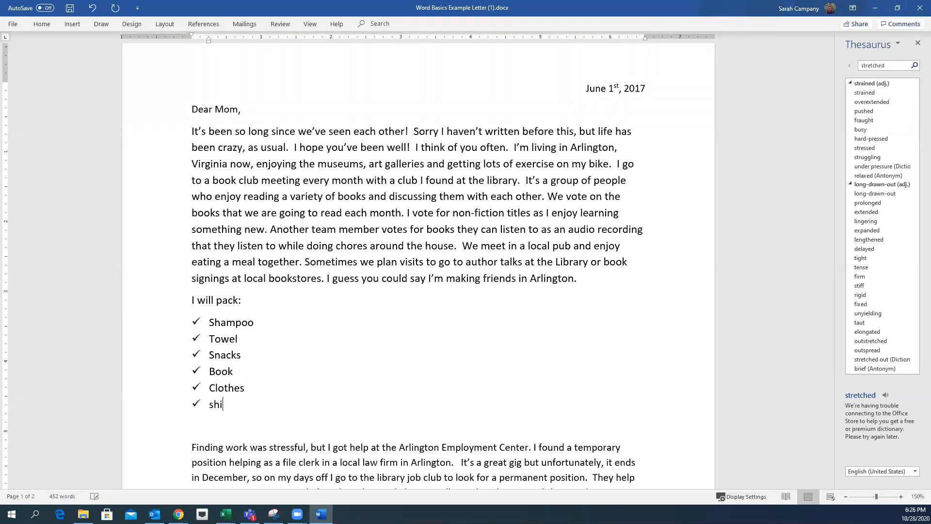
pyautogui.press('Return')
pyautogui.write('pamnts')
pyautogui.press('BackSpace')
pyautogui.press('BackSpace')
pyautogui.press('BackSpace')
pyautogui.press('BackSpace')
pyautogui.write('nts')
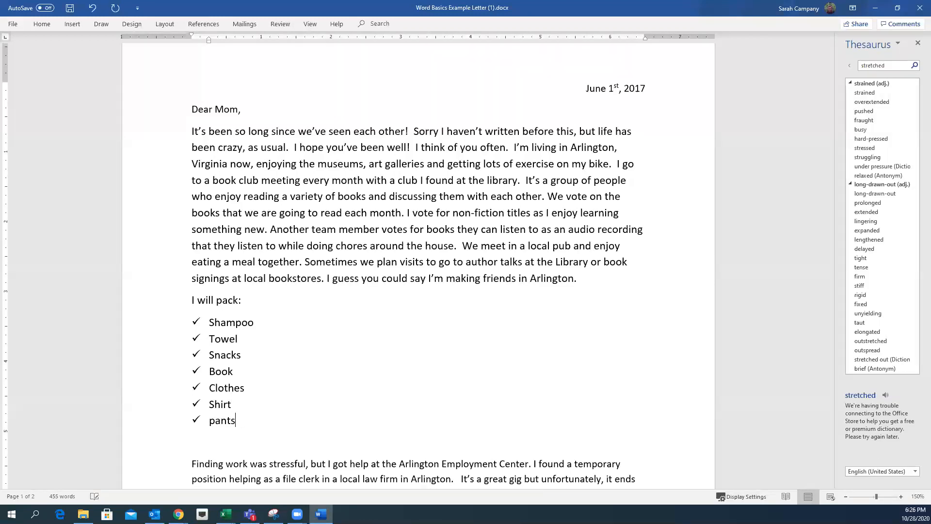
# - Demote Shirt and pants to second-level sub-items under Clothes
pyautogui.moveTo(212, 406); pyautogui.dragTo(224, 426)
pyautogui.press('Tab')
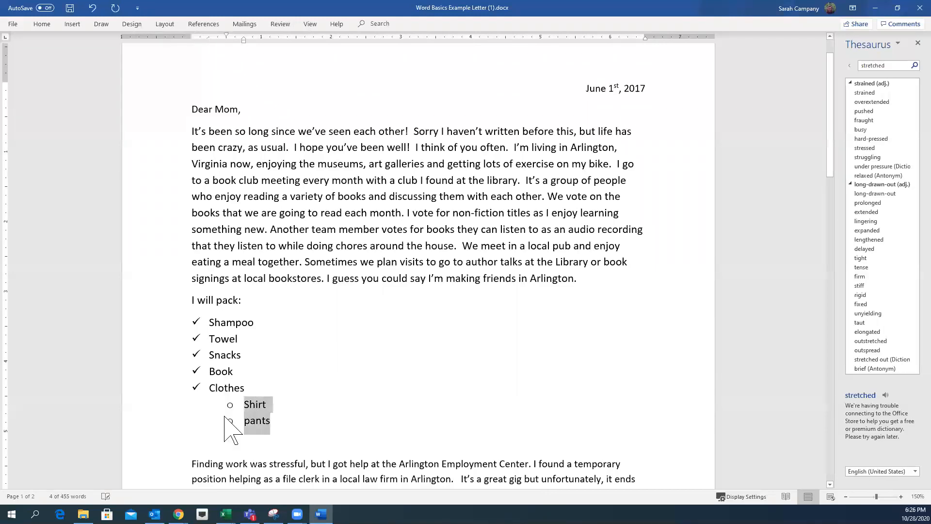
pyautogui.click(345, 409)
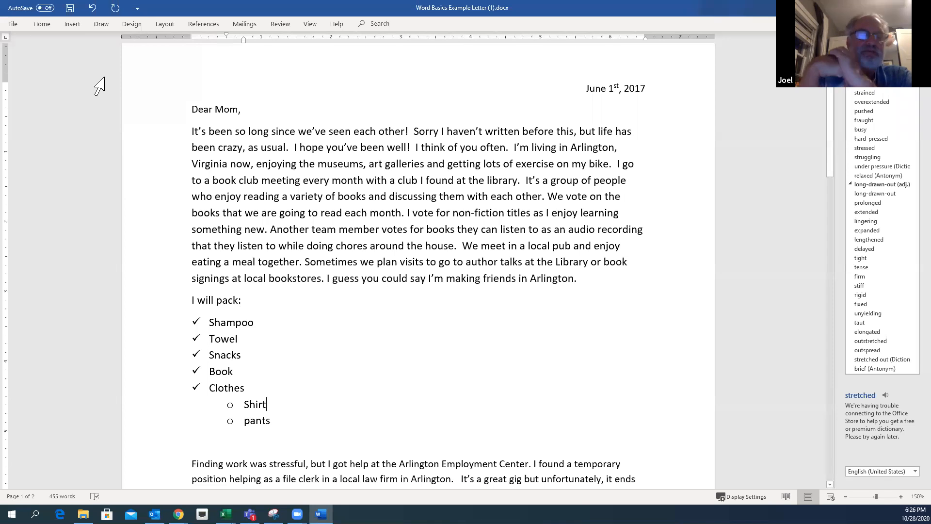
# - Apply the Narrow 0.5" margin preset to the document and look over the letter with the new margins
pyautogui.click(164, 23)
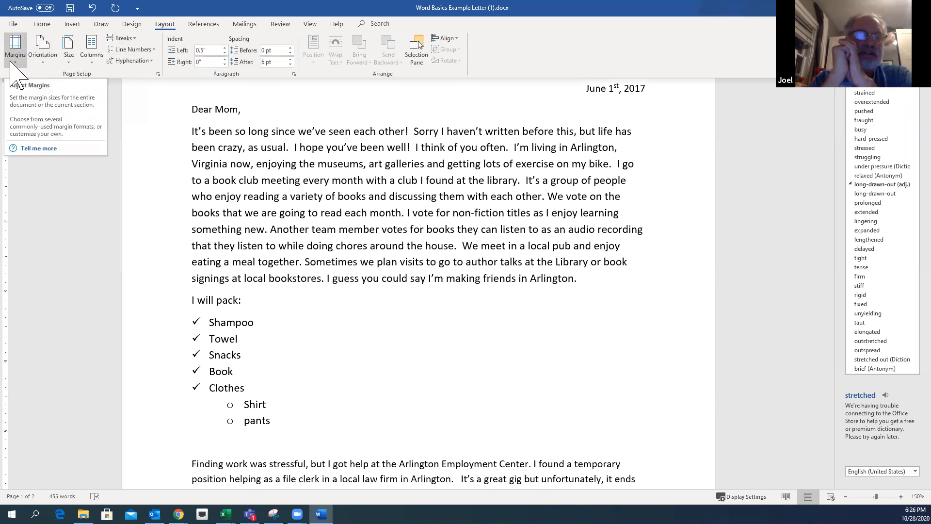
pyautogui.click(15, 55)
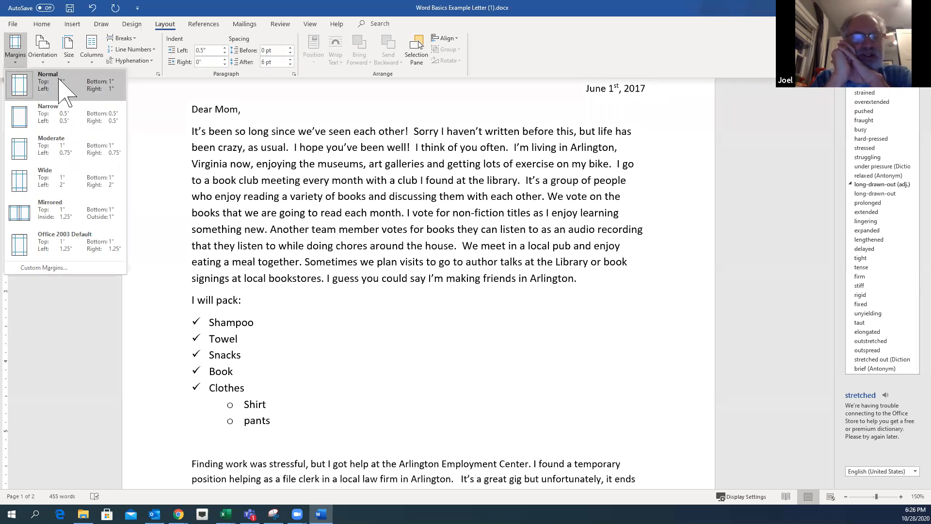
pyautogui.click(63, 125)
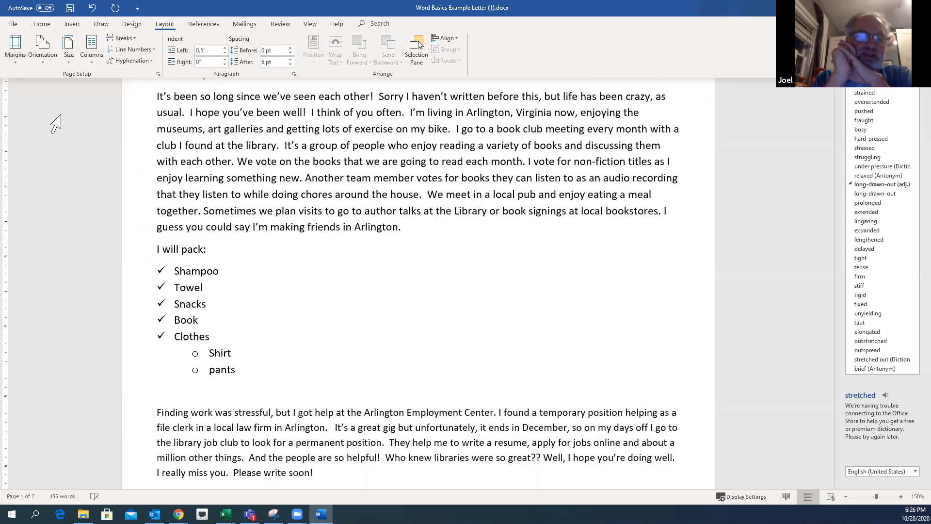
pyautogui.scroll(1, 350, 236)
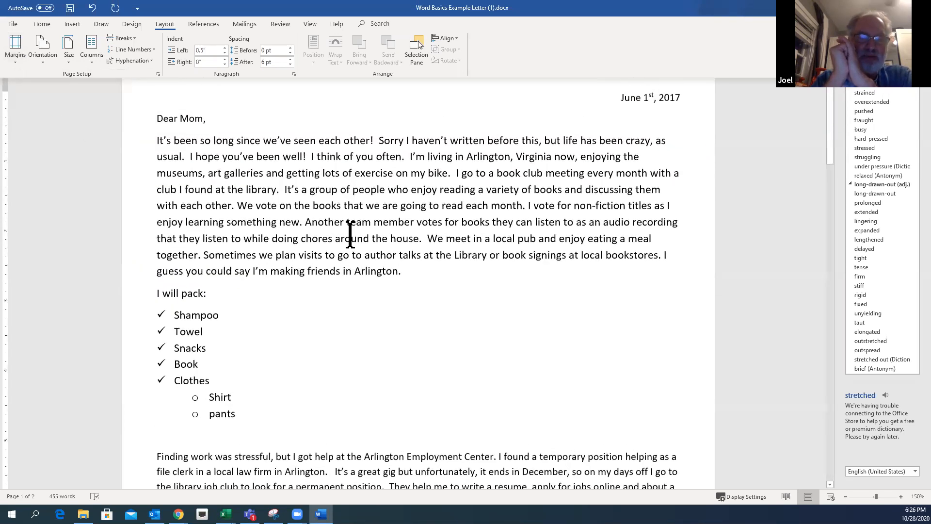
pyautogui.scroll(-6, 350, 235)
pyautogui.scroll(6, 351, 235)
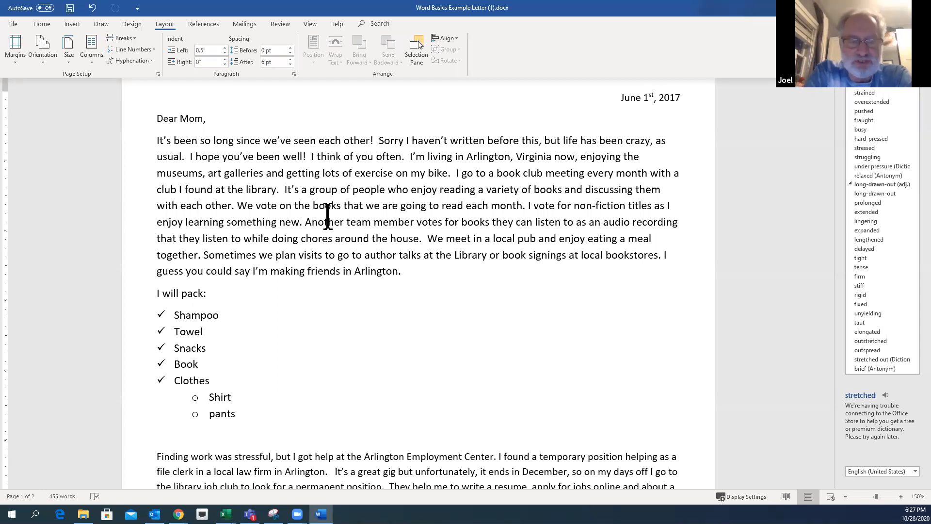
# - Set a custom left page margin of 1.3" for the whole document
pyautogui.click(16, 63)
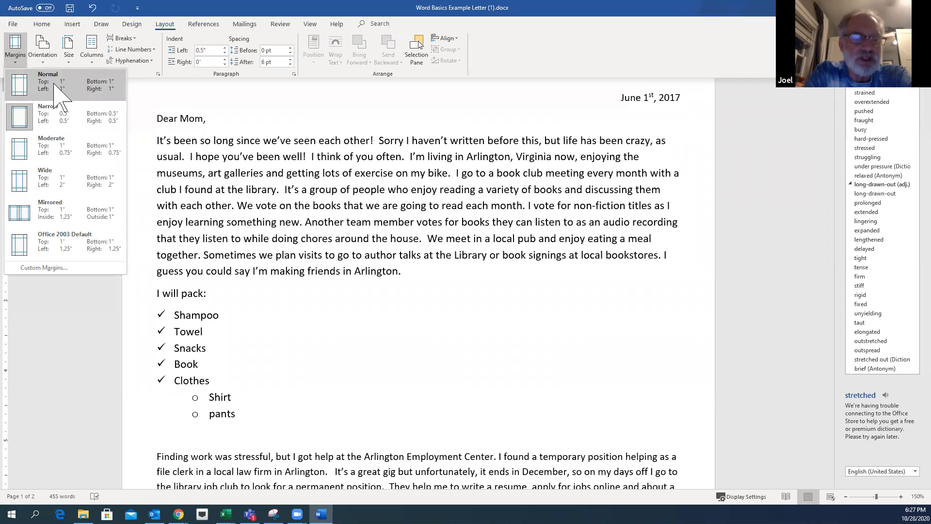
pyautogui.click(62, 269)
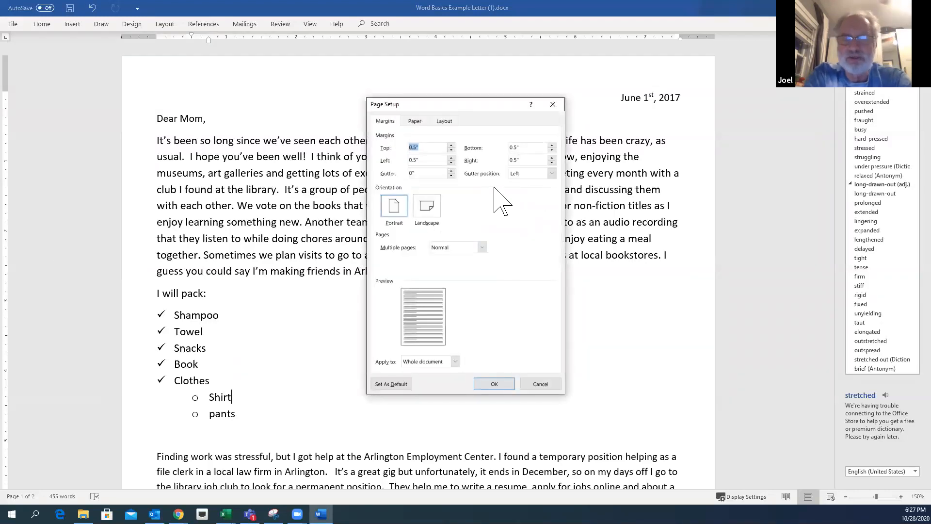
pyautogui.click(451, 157)
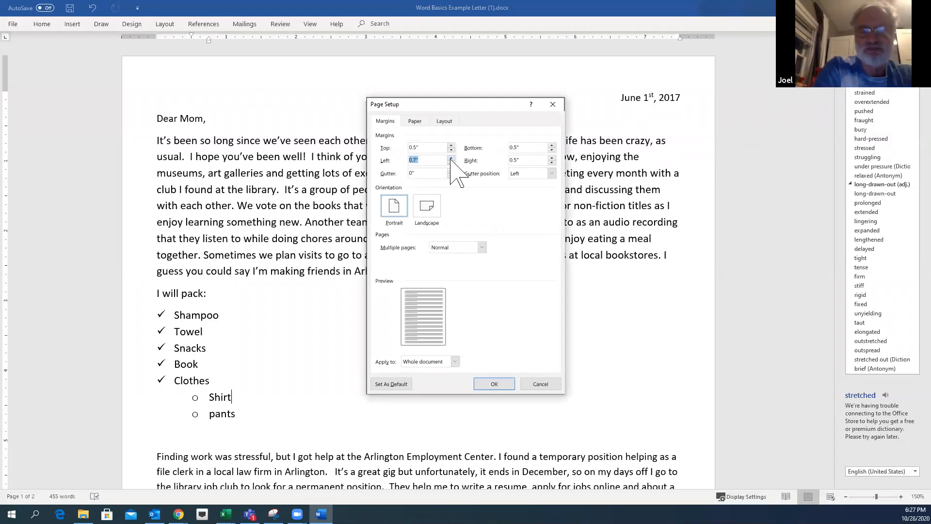
pyautogui.click(451, 158)
pyautogui.click(451, 158)
pyautogui.click(451, 157)
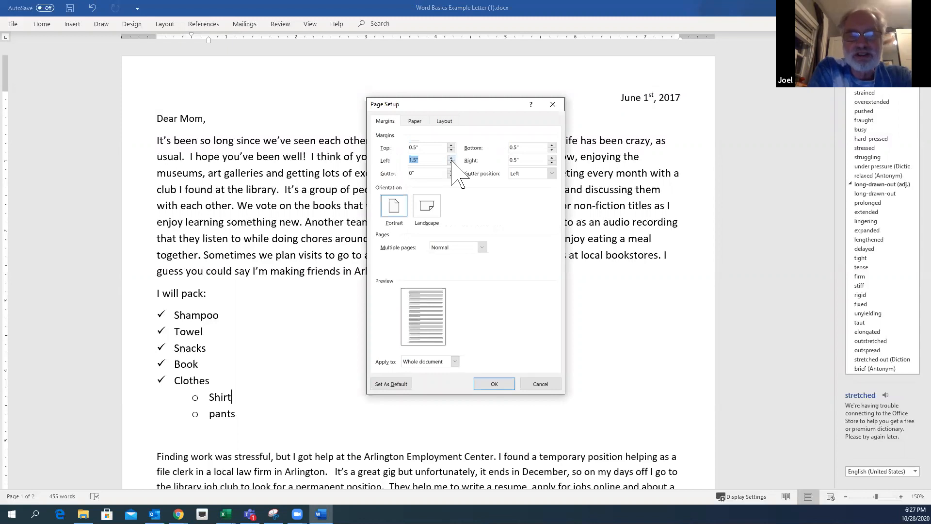
pyautogui.click(483, 383)
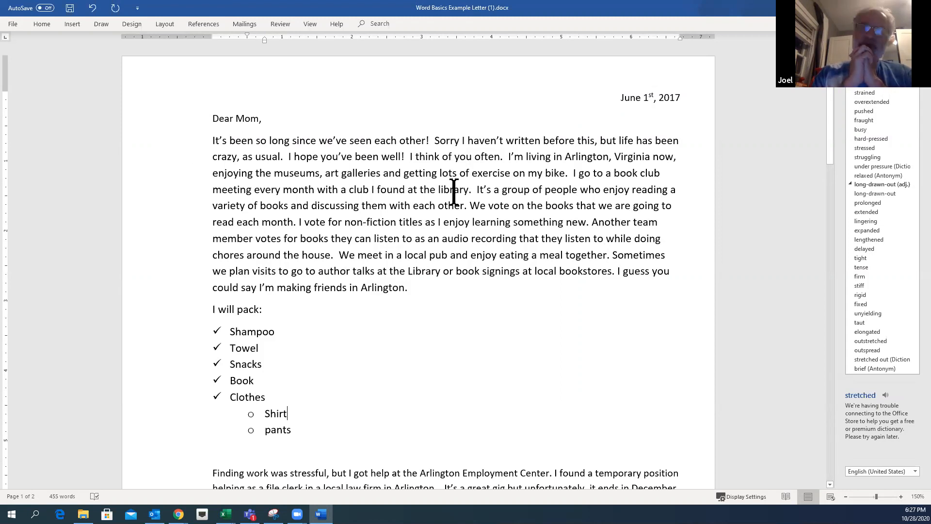
# - Set the document's margins back to the Normal 1" preset
pyautogui.click(165, 24)
pyautogui.click(15, 51)
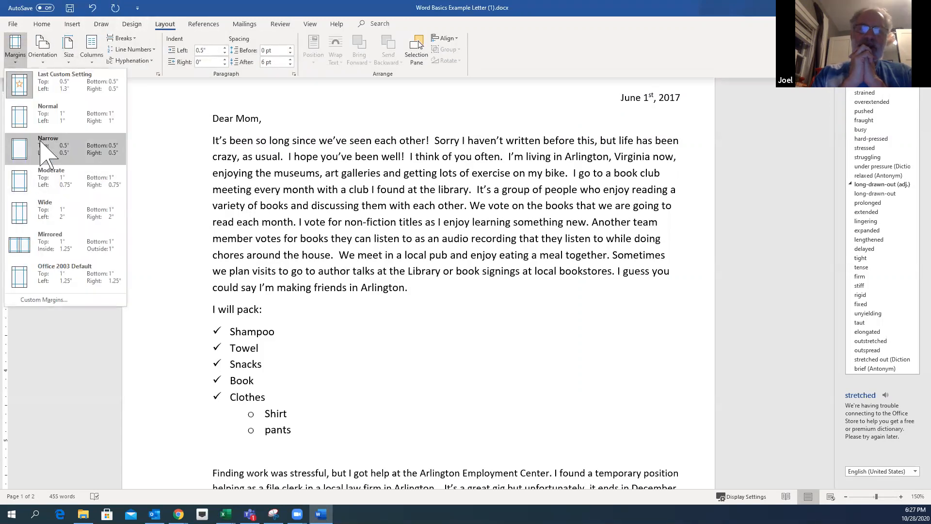
pyautogui.click(58, 126)
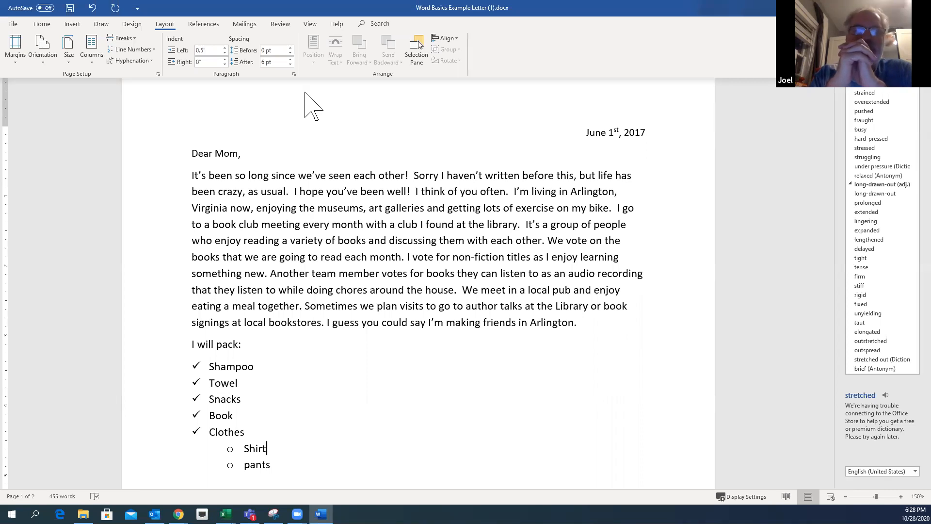
# - Turn on Track Changes for the letter
pyautogui.click(284, 26)
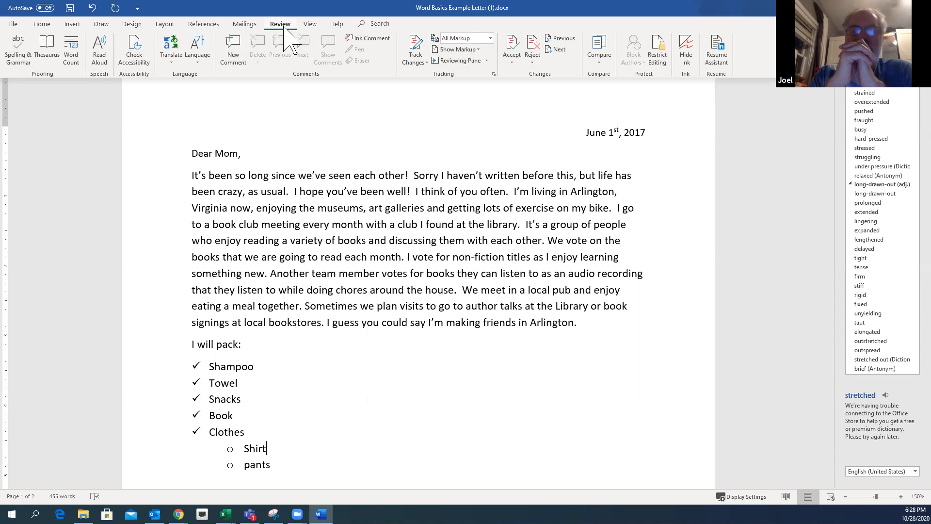
pyautogui.click(416, 49)
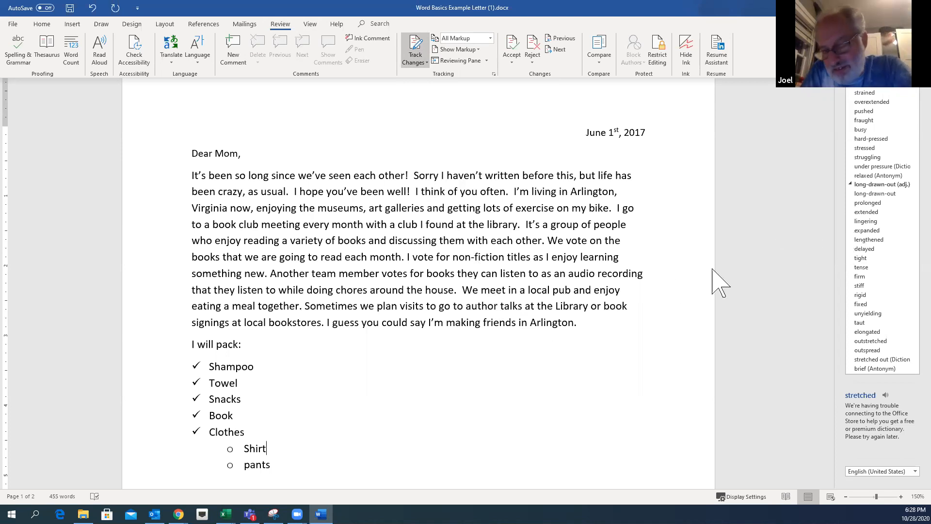
# - Insert "Alexandria" before "Arlington" at the end of the letter's main paragraph as a tracked change
pyautogui.click(609, 307)
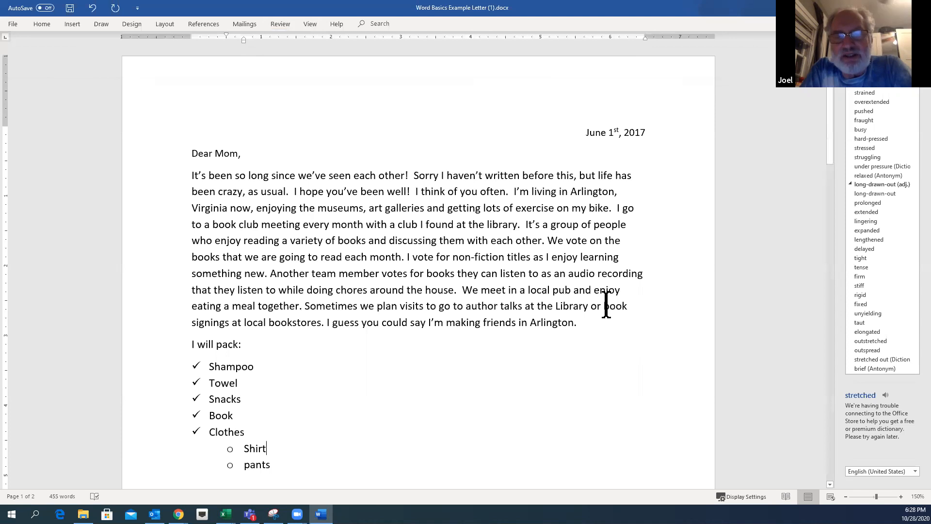
pyautogui.click(604, 305)
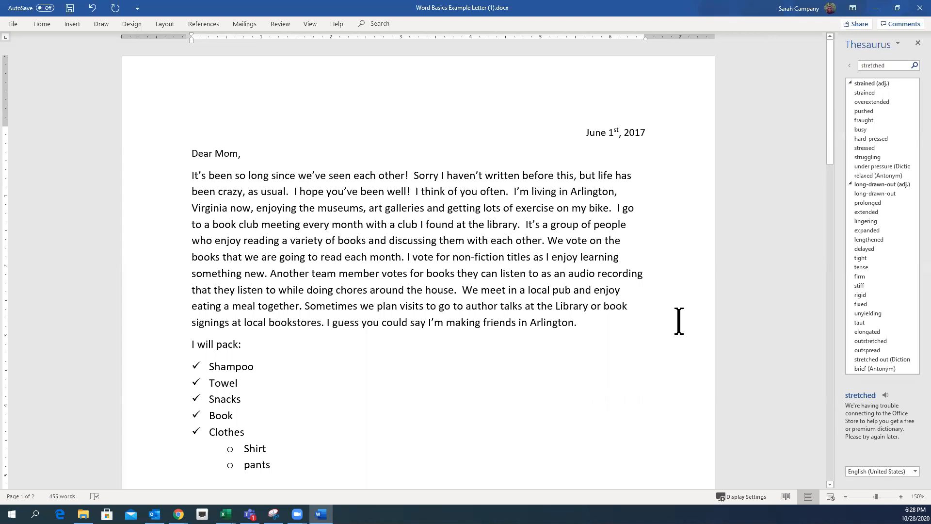
pyautogui.click(530, 322)
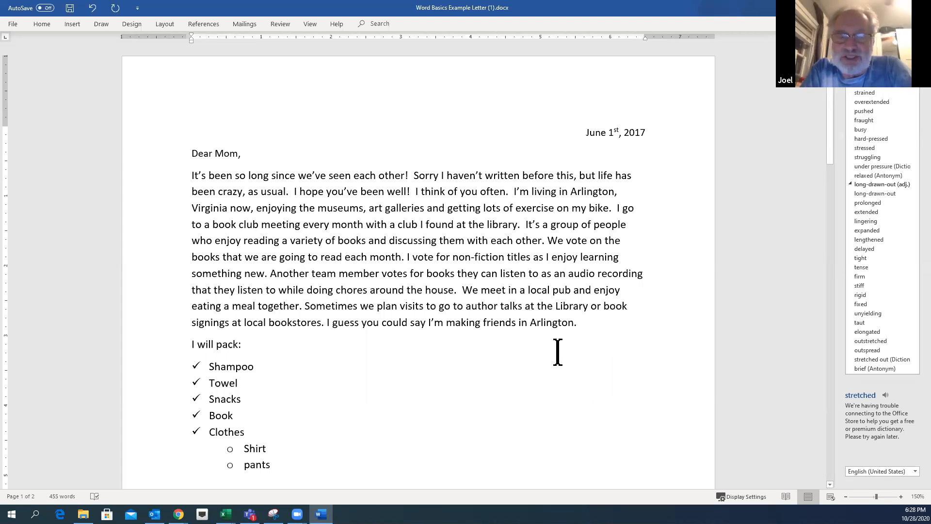
pyautogui.write('A')
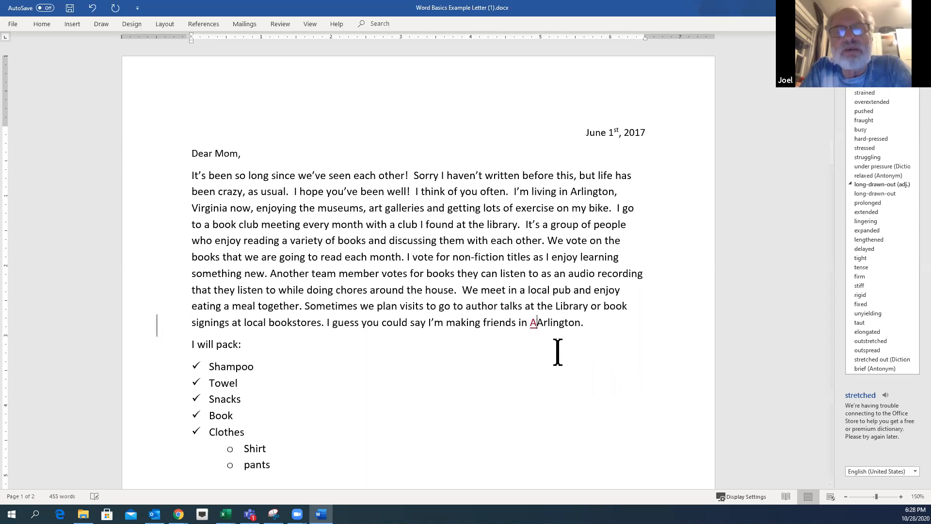
pyautogui.write('lexandria')
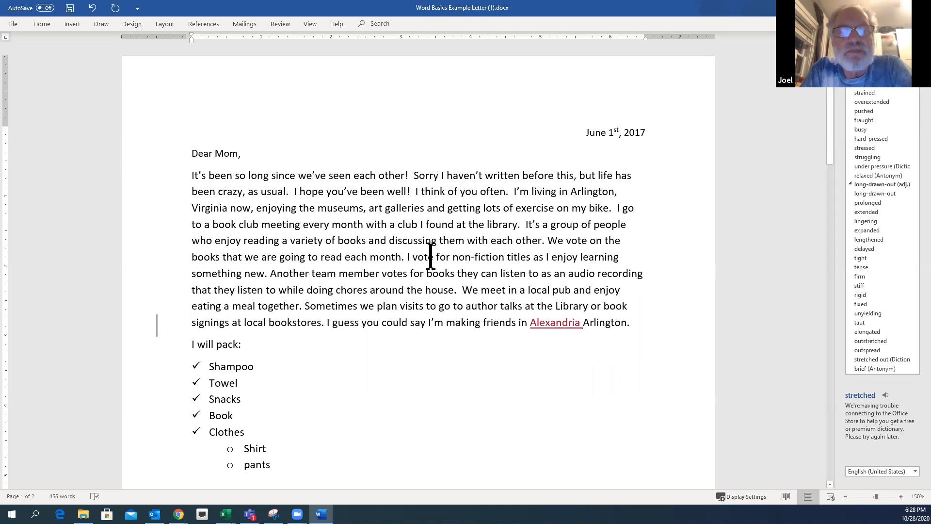
# - Insert a comma after "each" in "going to read each month" as a tracked change
pyautogui.click(282, 26)
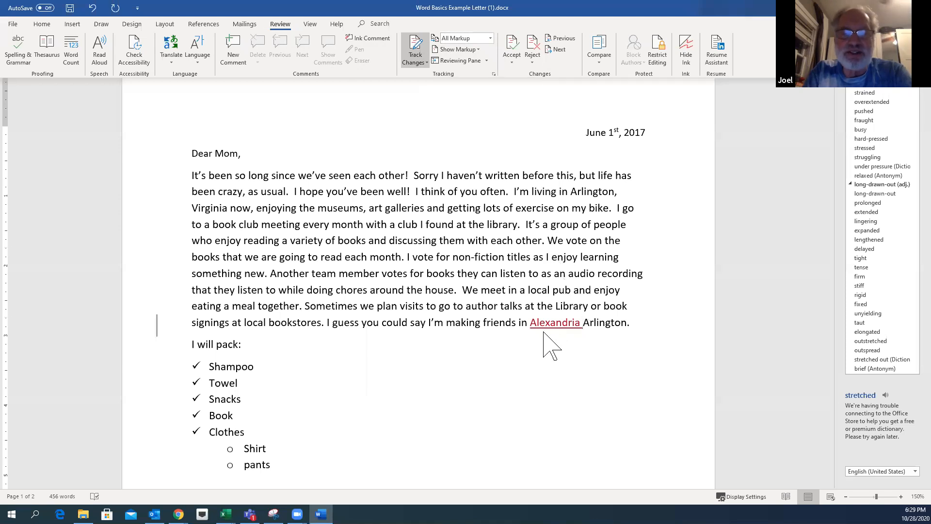
pyautogui.click(588, 339)
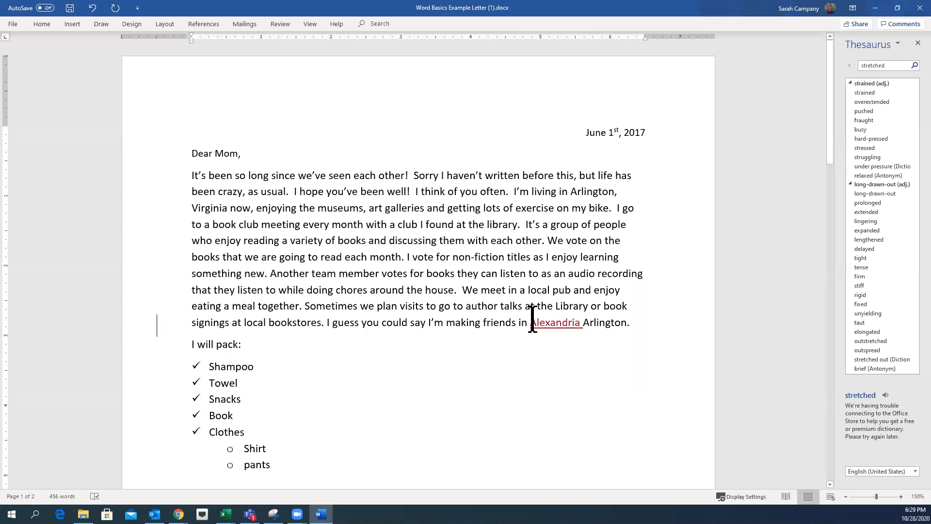
pyautogui.moveTo(532, 323)
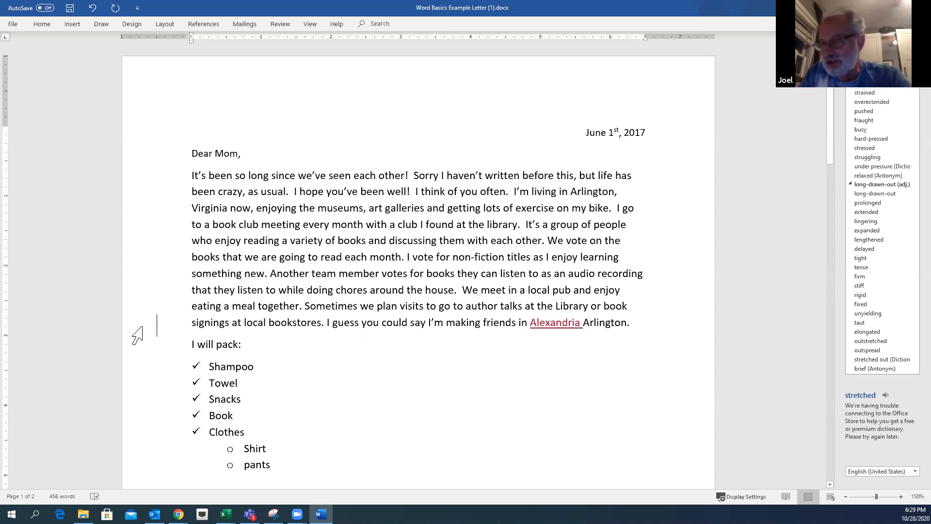
pyautogui.click(365, 257)
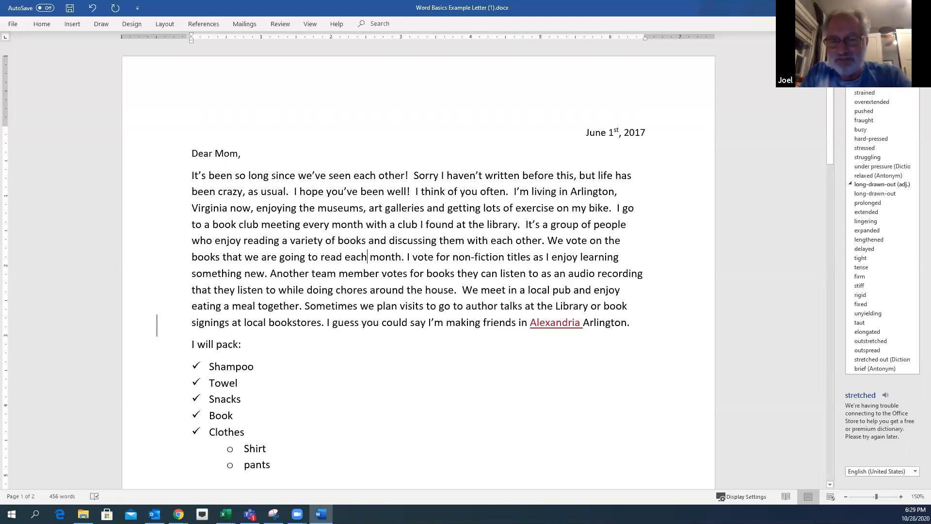
pyautogui.write(',')
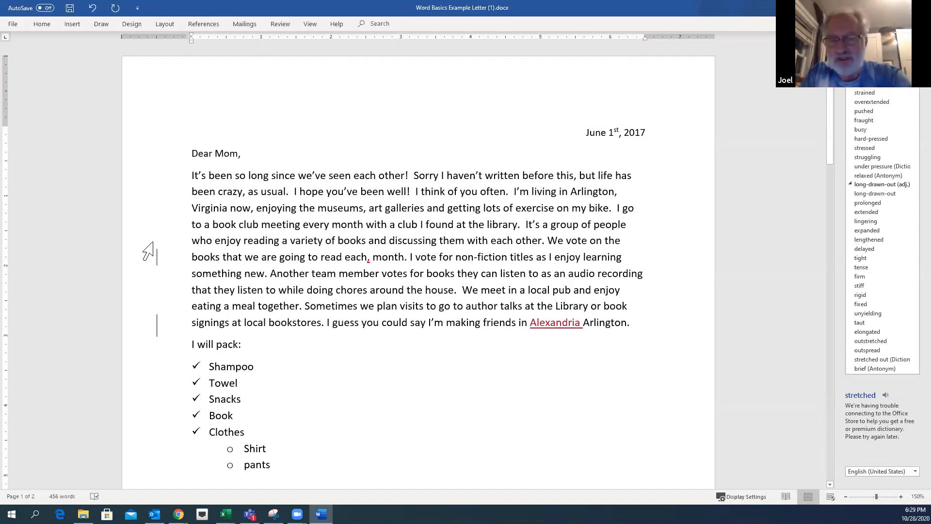
# - Delete the word "Arlington" after "Alexandria" at the end of the main paragraph, keeping the period
pyautogui.click(628, 323)
pyautogui.press('BackSpace')
pyautogui.press('BackSpace')
pyautogui.press('BackSpace')
pyautogui.press('BackSpace')
pyautogui.press('BackSpace')
pyautogui.press('BackSpace')
pyautogui.press('BackSpace')
pyautogui.press('BackSpace')
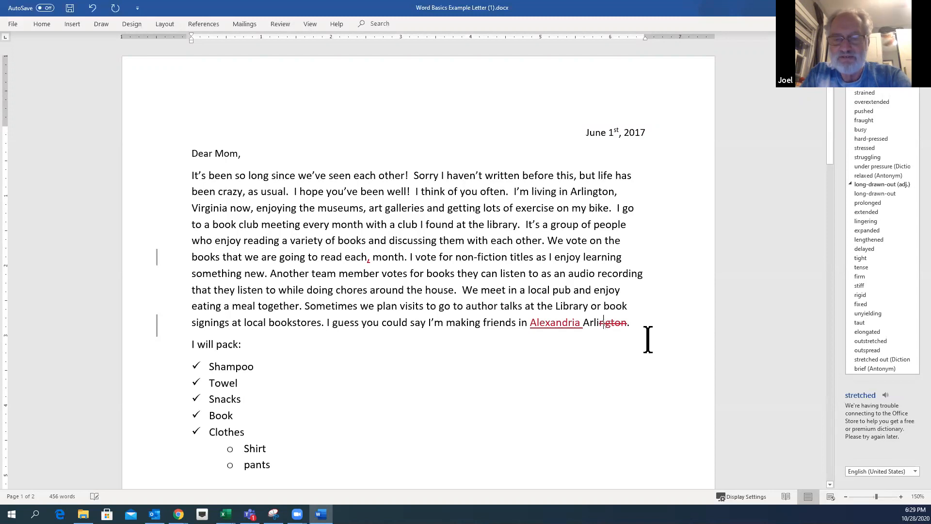
pyautogui.press('BackSpace')
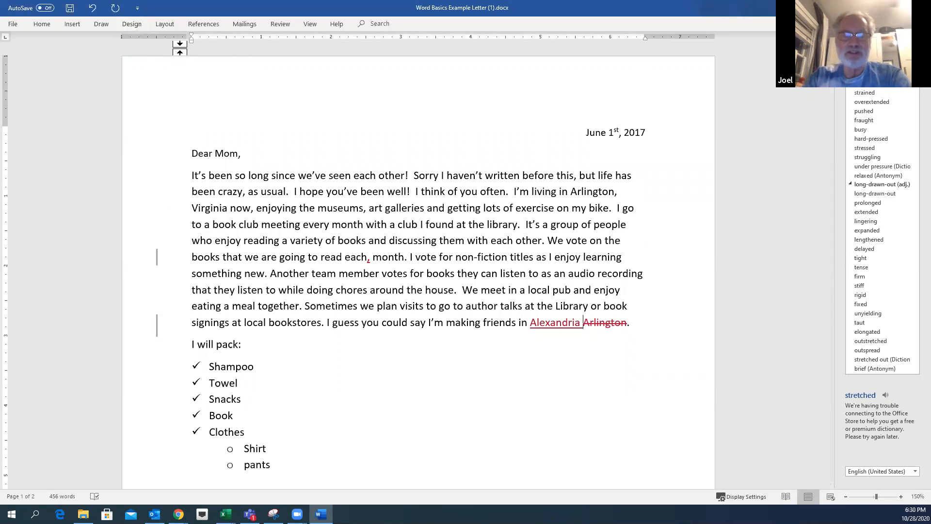
# - Show the tracked changes as Simple Markup and remove the extra space between "Alexandria" and the period
pyautogui.click(281, 24)
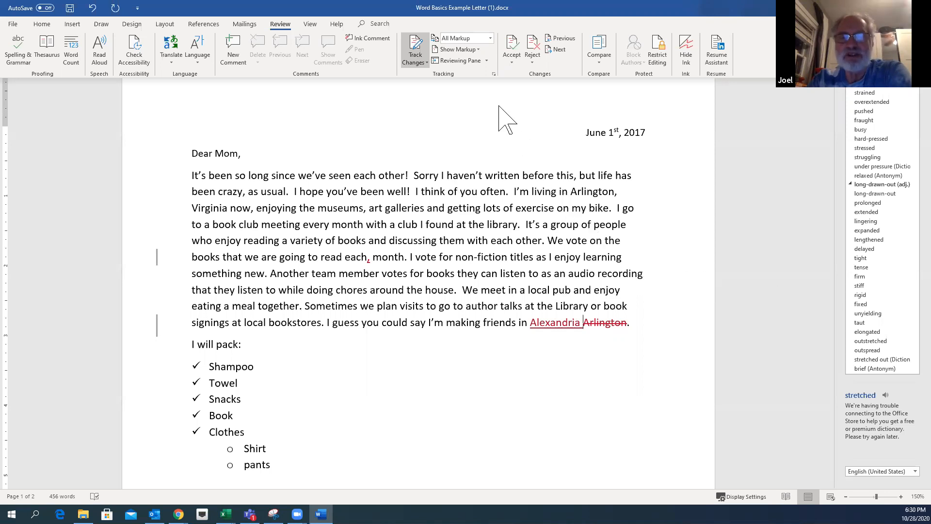
pyautogui.click(491, 39)
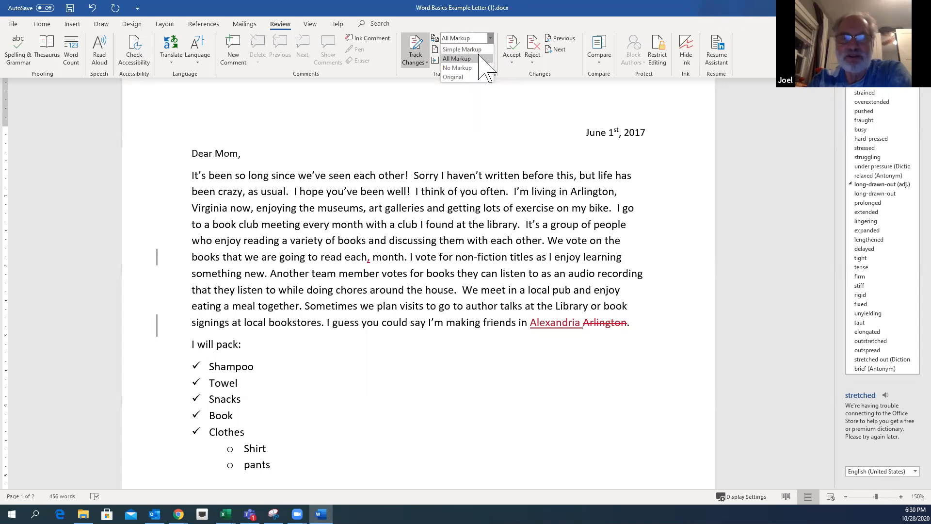
pyautogui.click(476, 49)
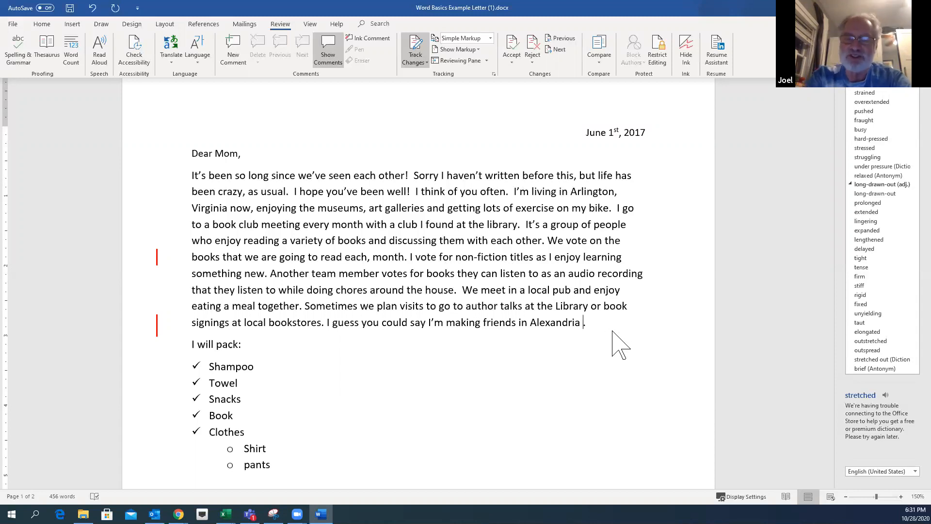
pyautogui.press('BackSpace')
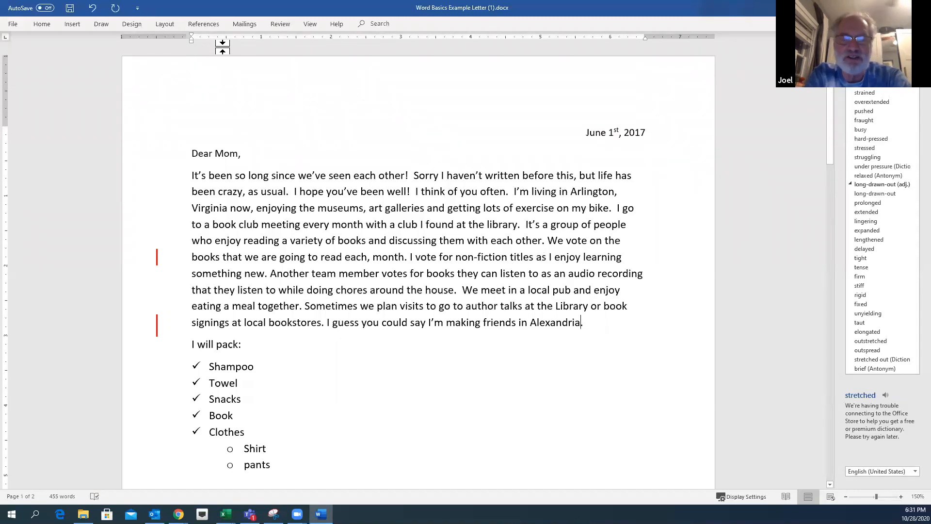
# - Show the tracked changes as All Markup and accept the insertion of "Alexandria"
pyautogui.click(281, 25)
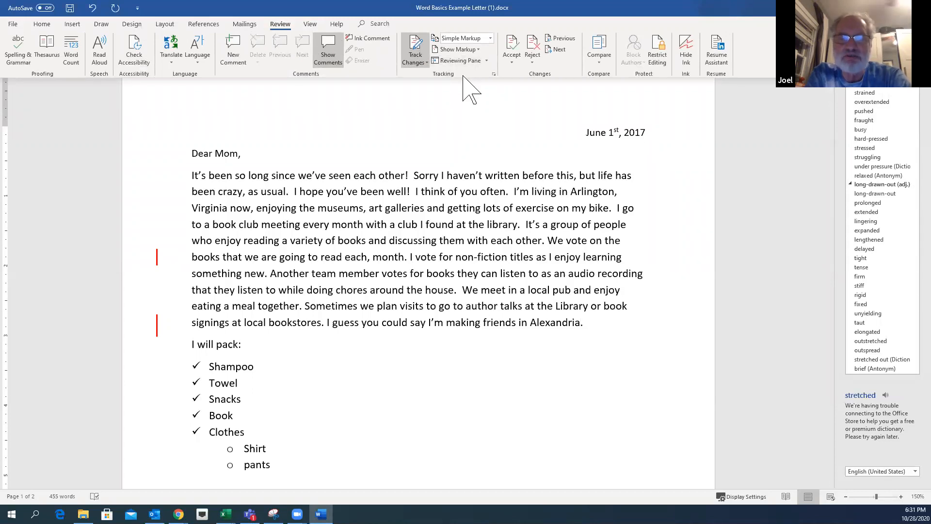
pyautogui.click(491, 38)
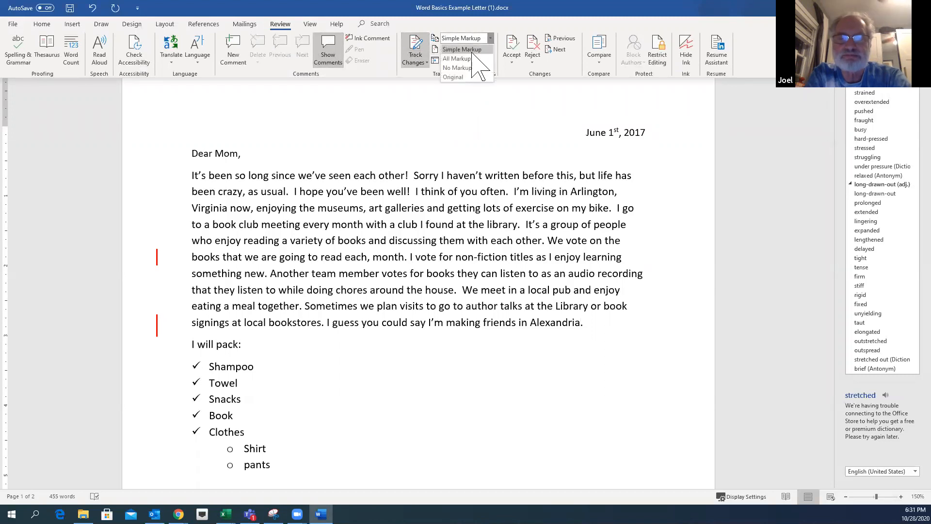
pyautogui.click(457, 59)
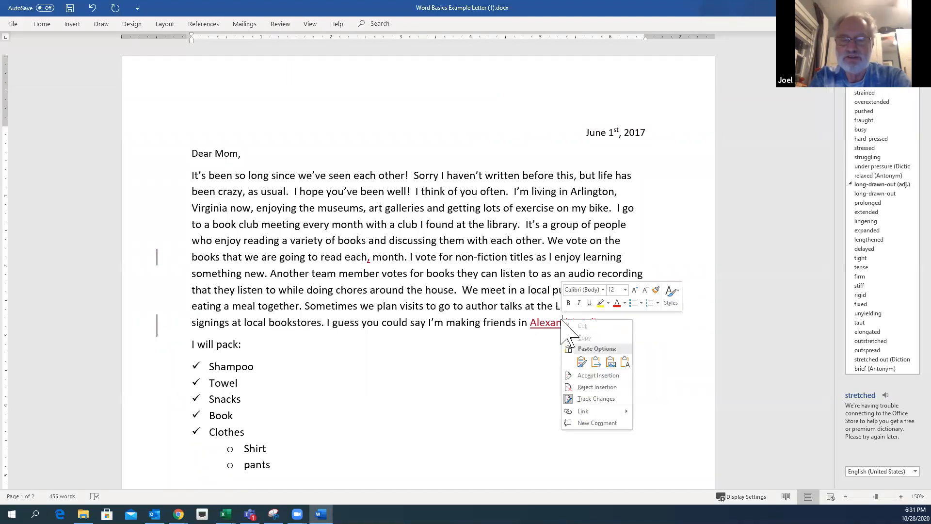
pyautogui.click(589, 376)
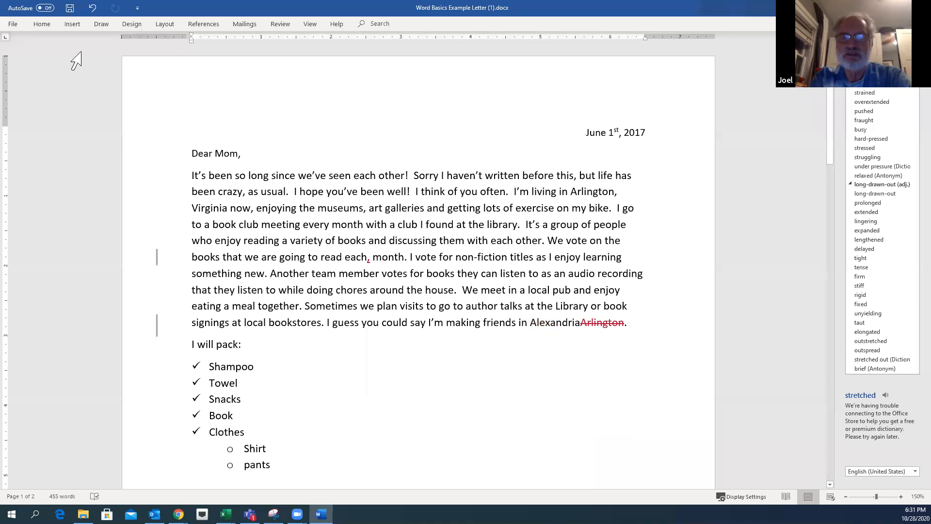
# - Accept the tracked deletion of "Arlington" in the last sentence of the main paragraph
pyautogui.click(280, 24)
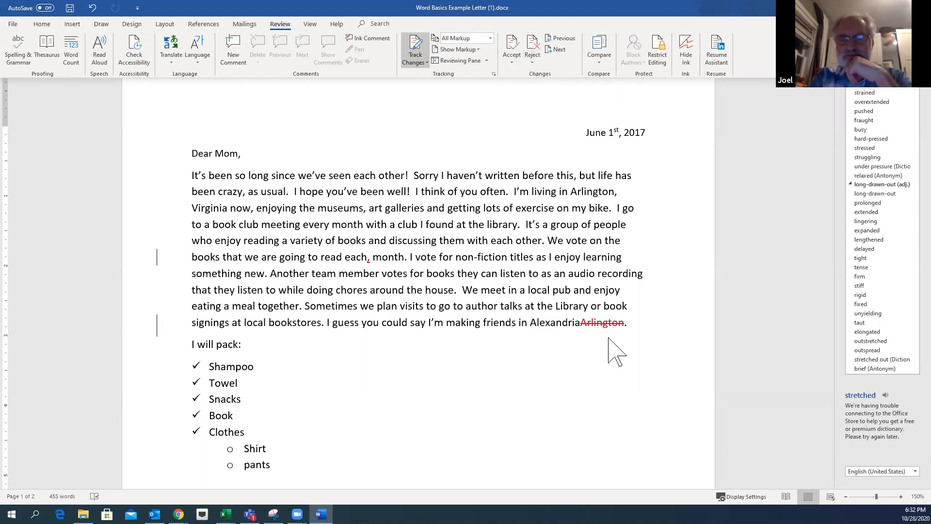
pyautogui.click(600, 323)
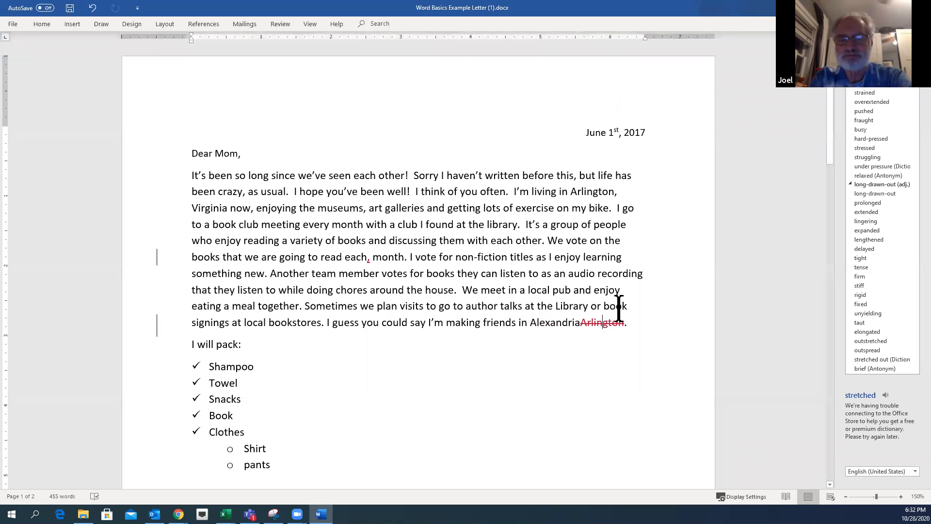
pyautogui.click(283, 24)
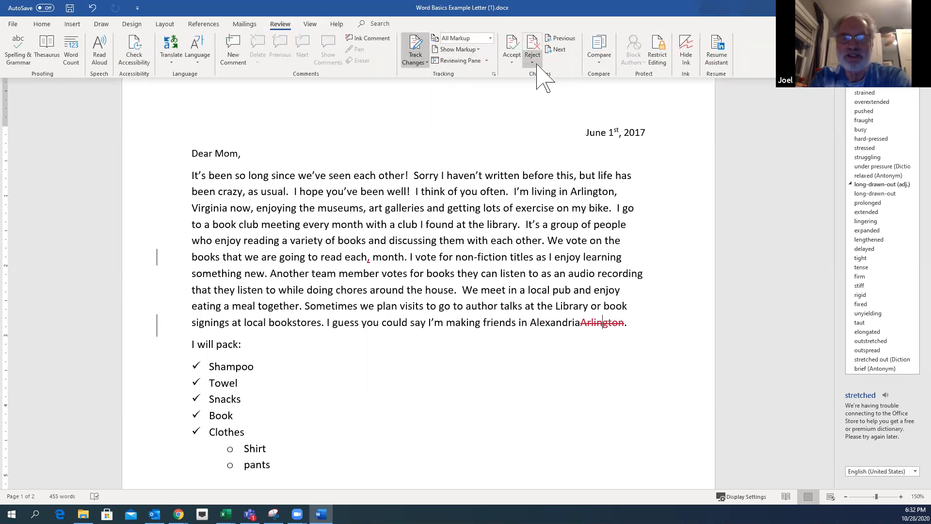
pyautogui.click(508, 46)
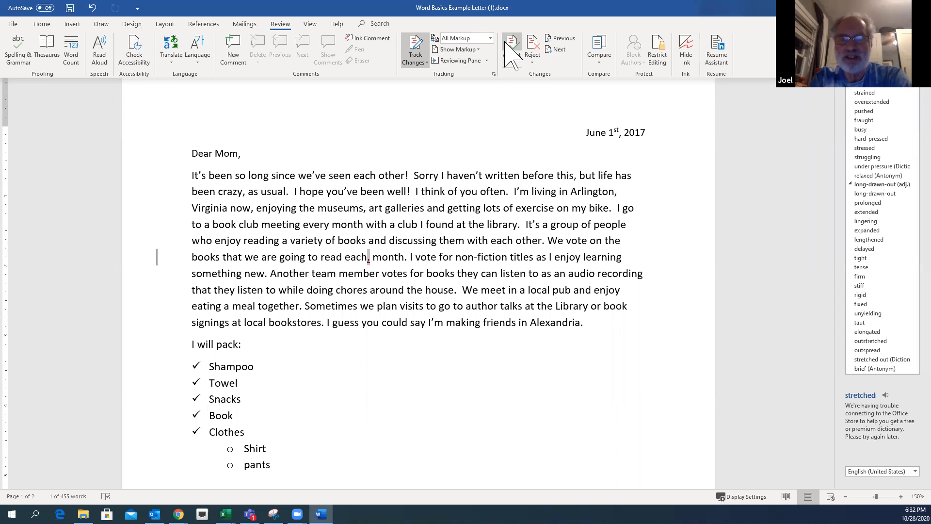
# - Accept all remaining tracked changes in the letter while leaving change tracking on
pyautogui.click(513, 62)
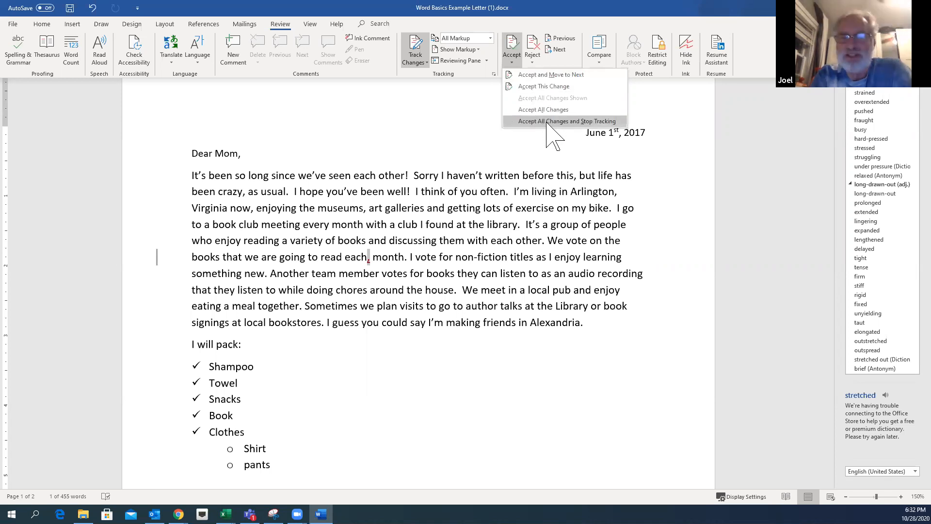
pyautogui.click(541, 110)
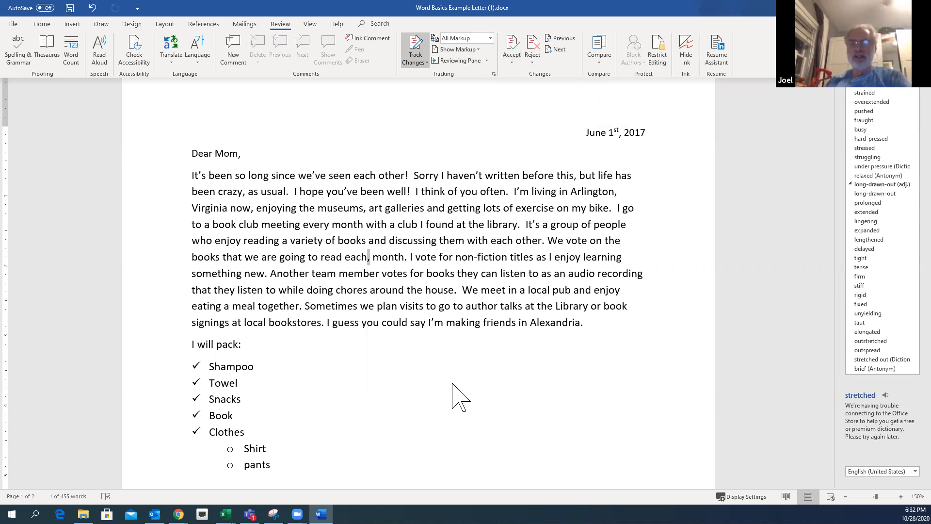
pyautogui.click(400, 290)
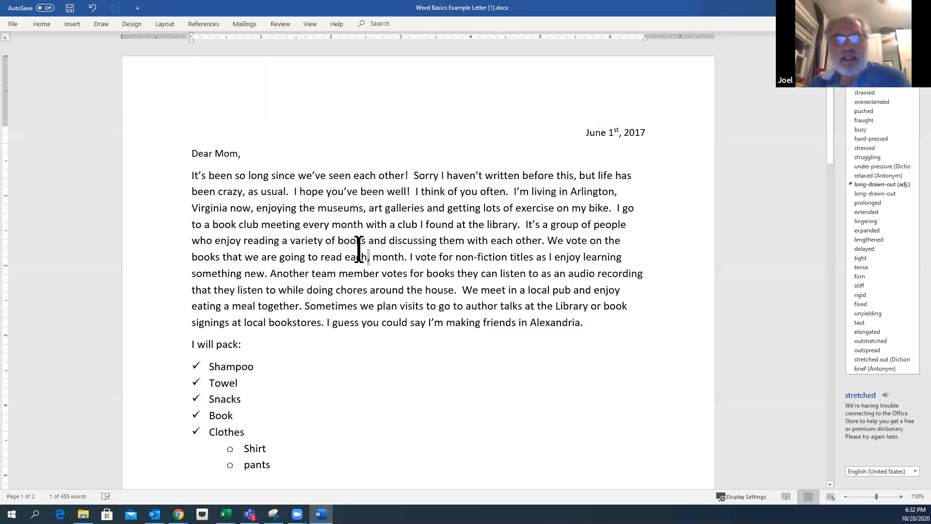
# - Add the comment "I think we should do this differently" to the comma after "each" and close the Thesaurus
pyautogui.click(281, 26)
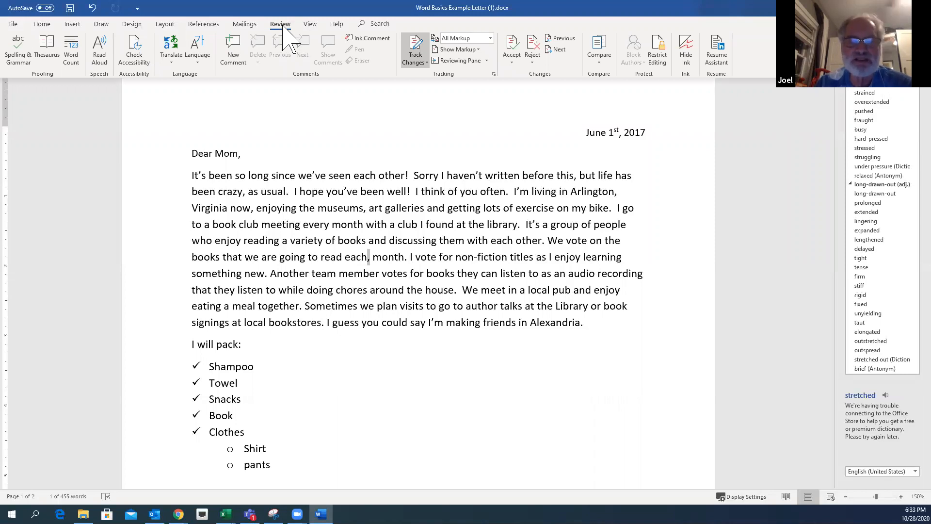
pyautogui.click(234, 59)
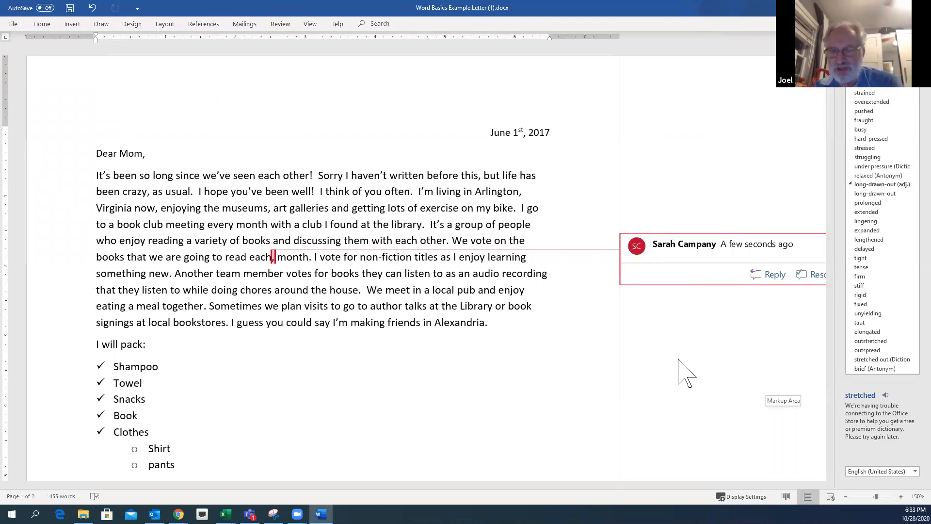
pyautogui.write('I ')
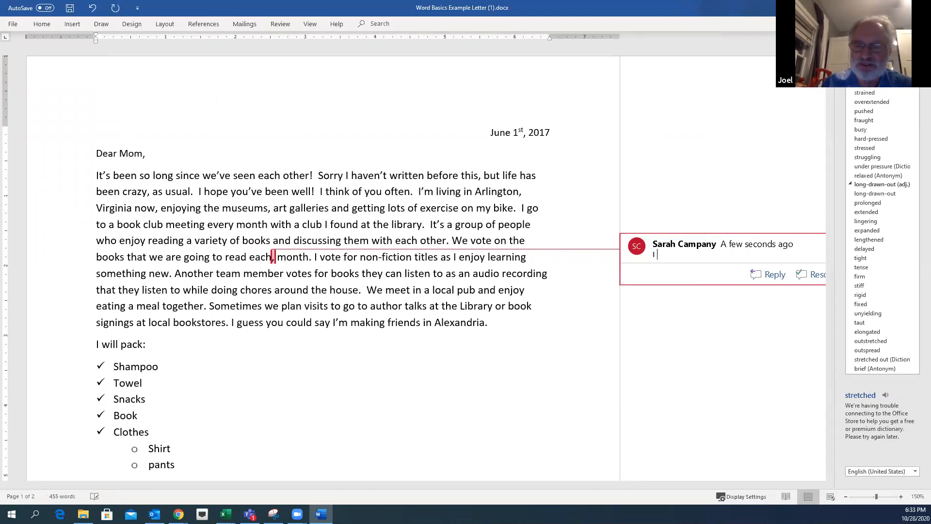
pyautogui.write('think we')
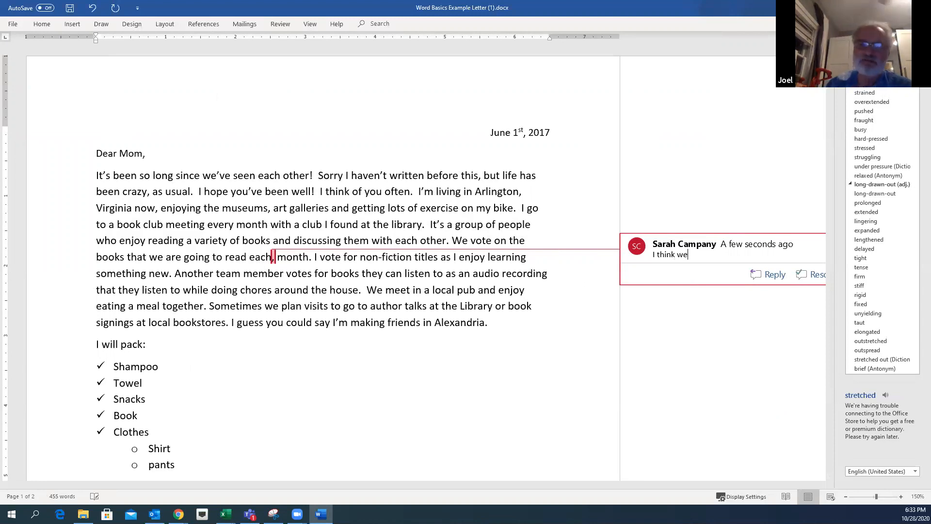
pyautogui.write(' sho')
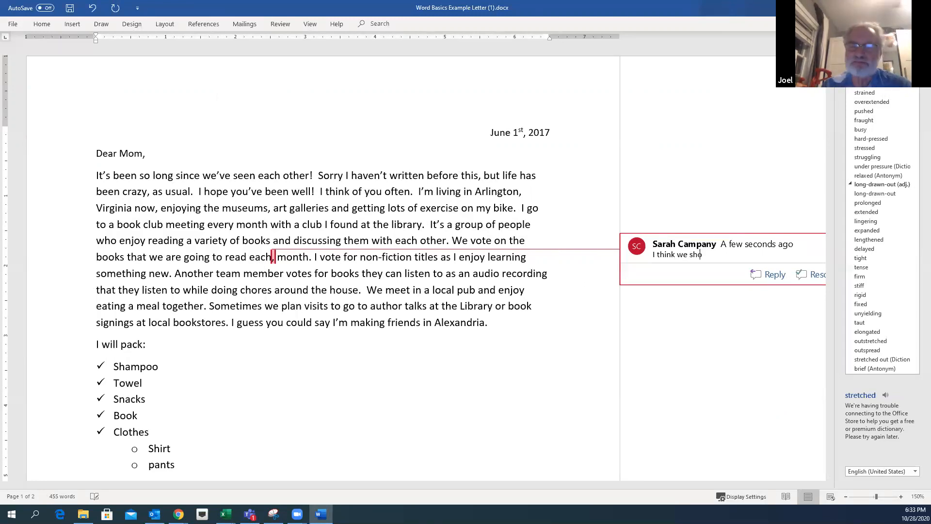
pyautogui.write('uld do this differently')
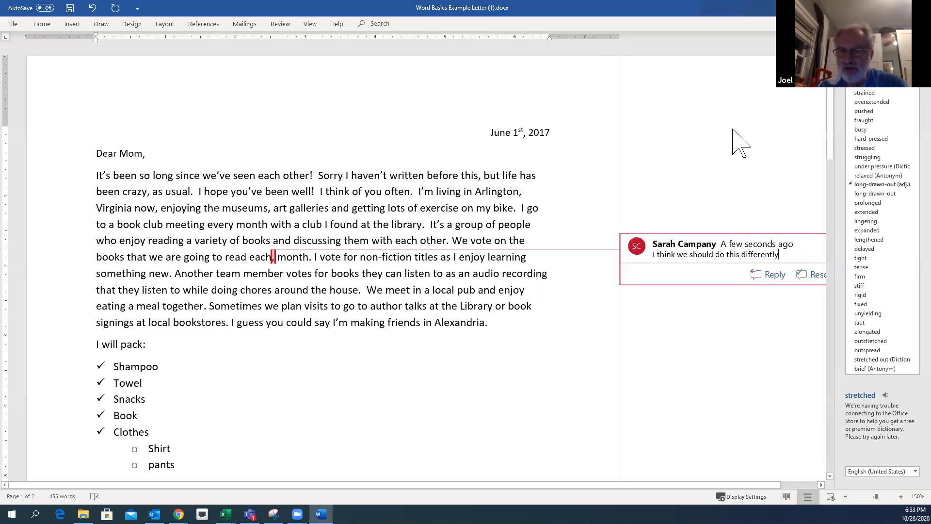
pyautogui.click(913, 48)
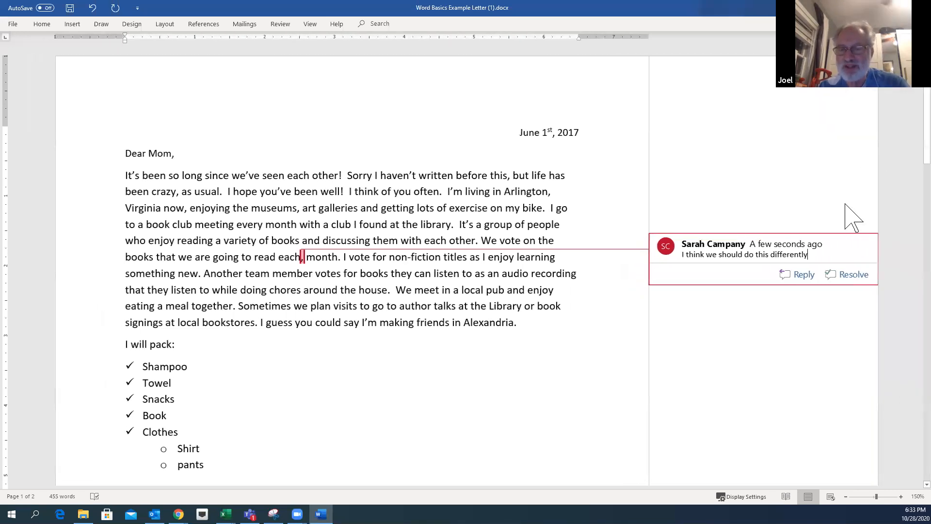
# - Reply "This is correct!" to the comment on the comma after "each" and resolve the comment thread
pyautogui.click(801, 275)
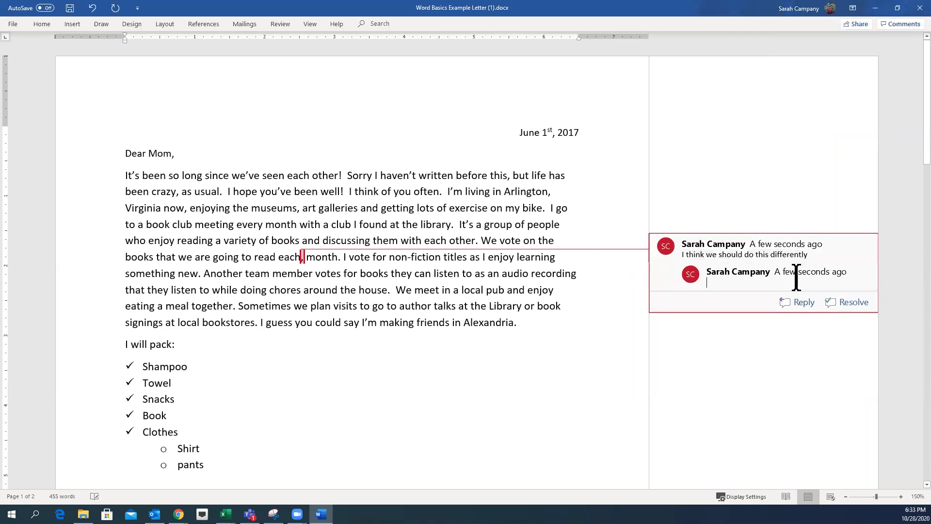
pyautogui.write('This is ')
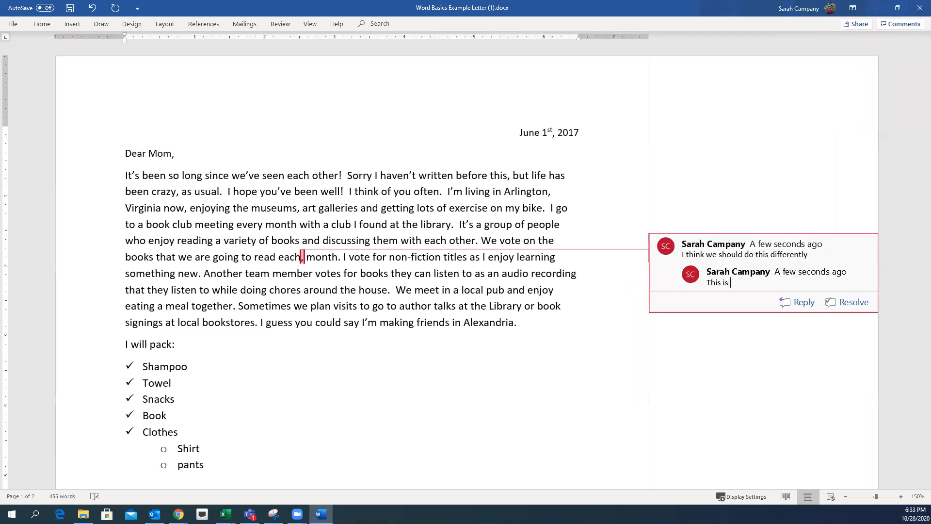
pyautogui.write('correct')
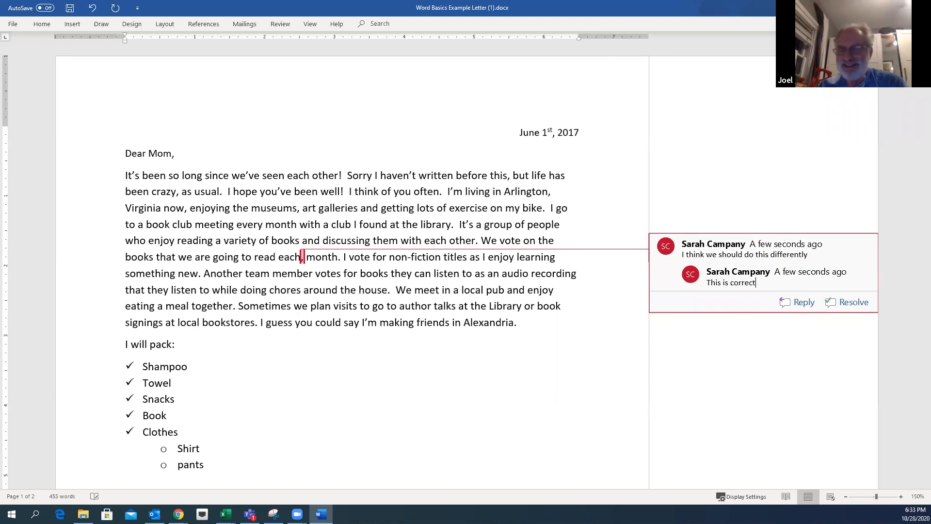
pyautogui.write('!')
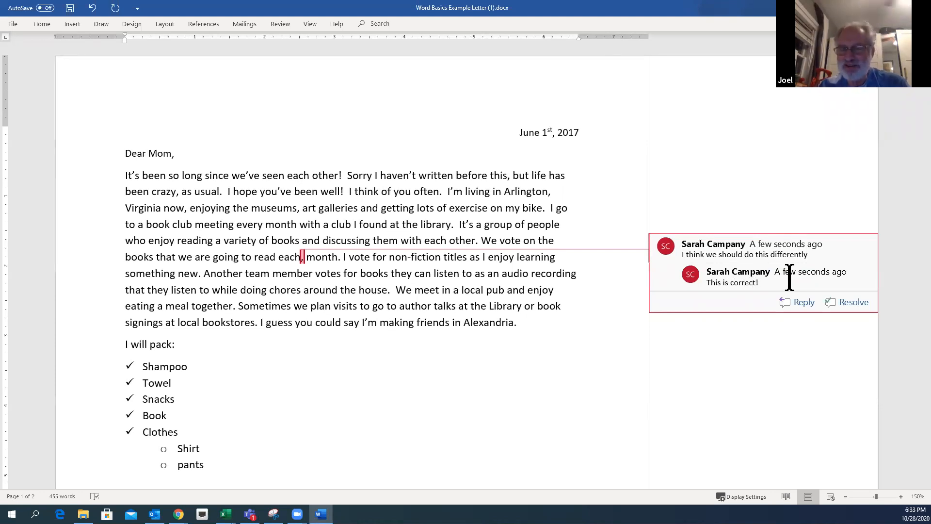
pyautogui.press('Return')
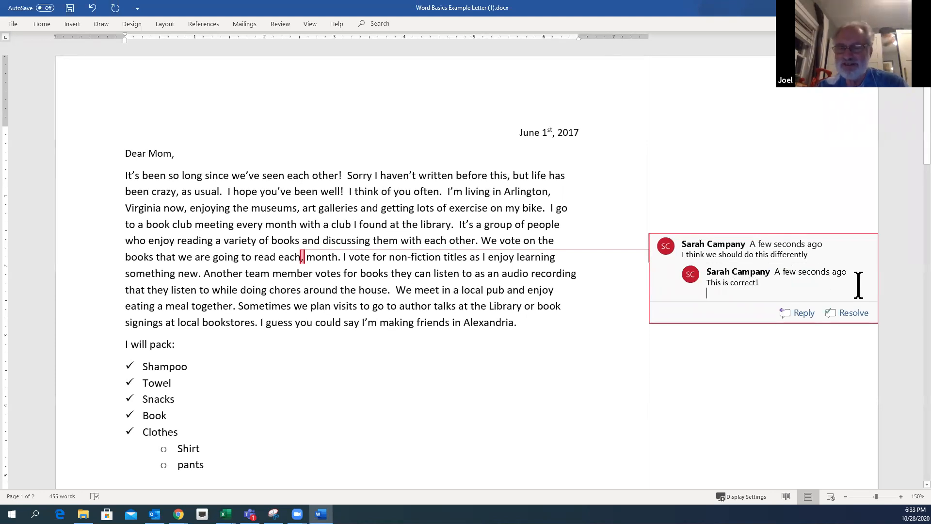
pyautogui.click(836, 315)
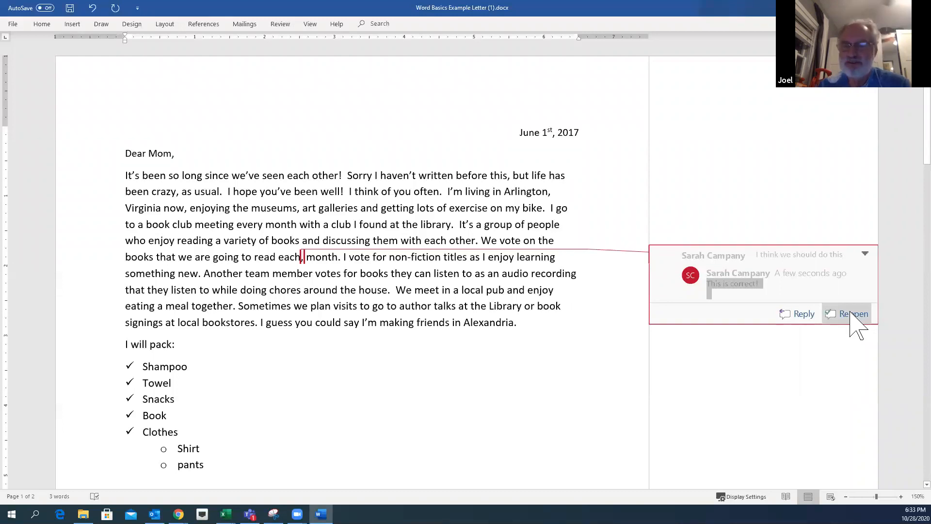
# - Delete the reply "This is correct!" and the original comment on the comma after "each"
pyautogui.rightClick(848, 270)
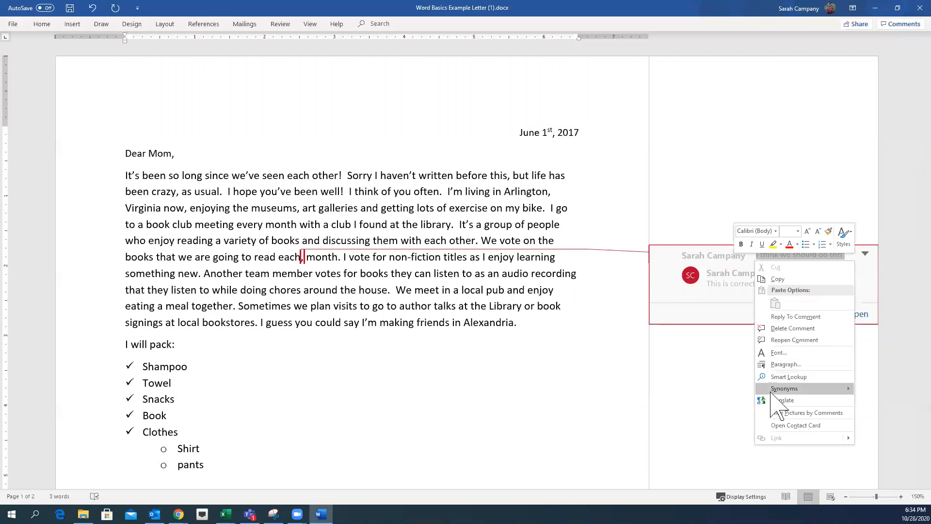
pyautogui.click(679, 307)
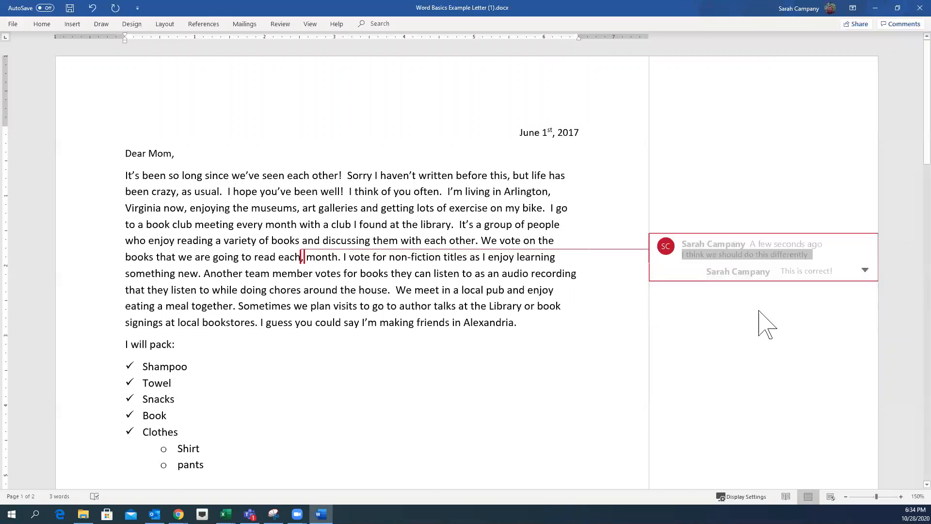
pyautogui.click(867, 277)
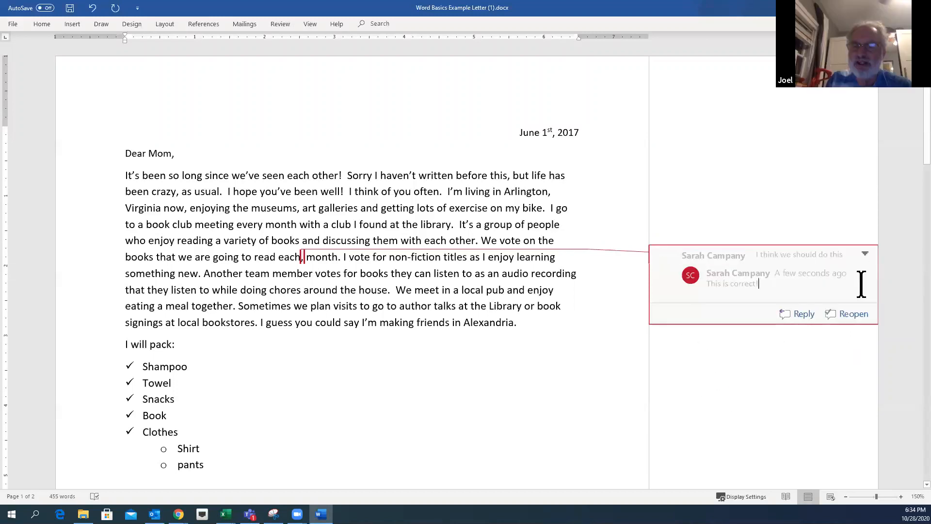
pyautogui.rightClick(834, 280)
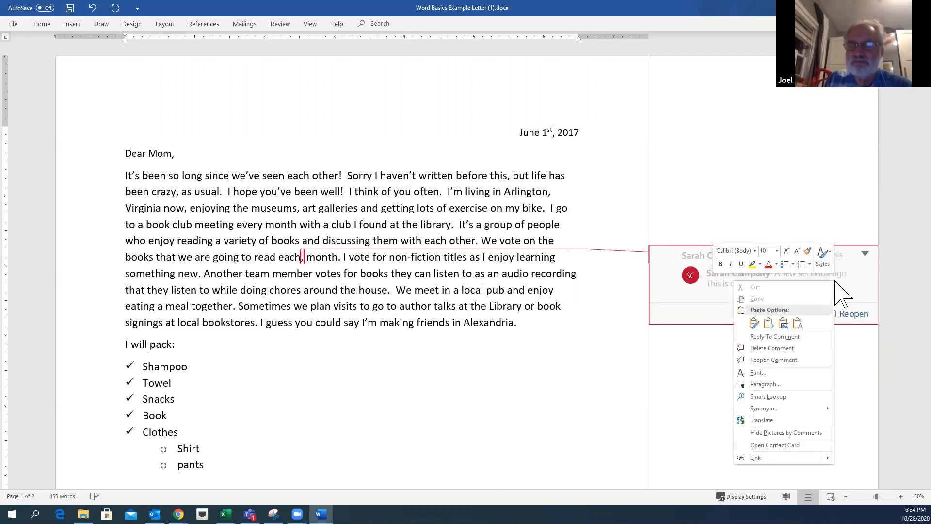
pyautogui.click(796, 360)
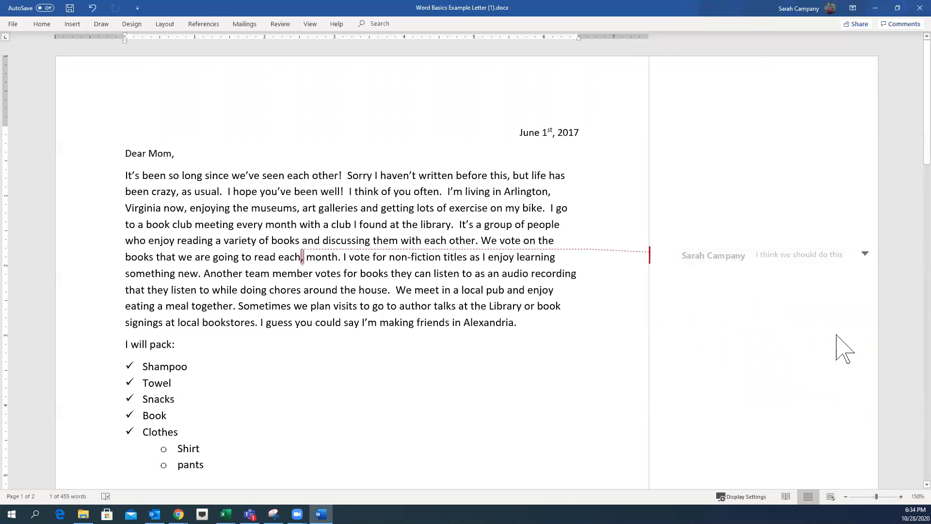
pyautogui.rightClick(793, 262)
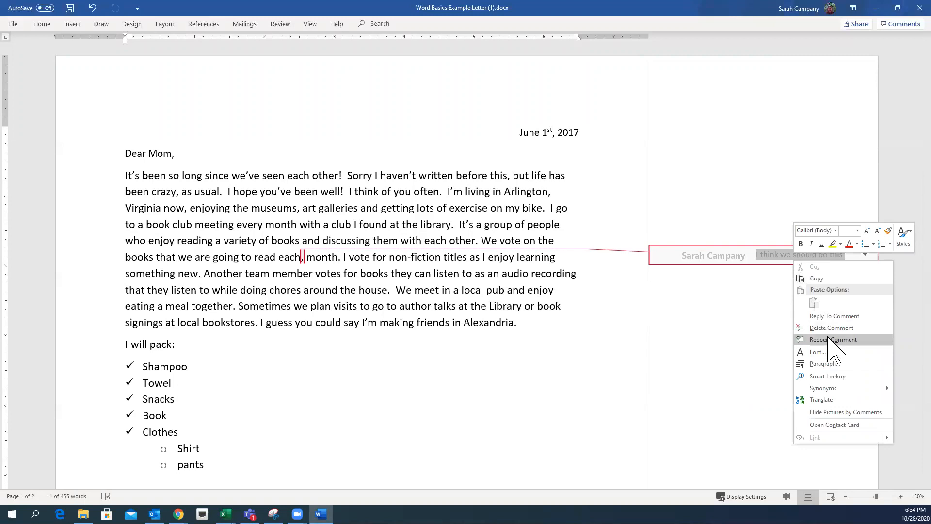
pyautogui.click(830, 327)
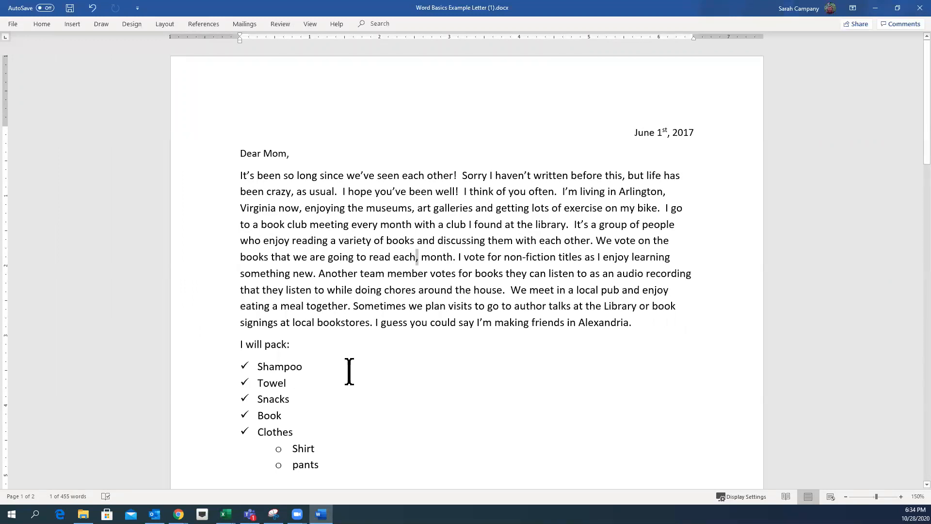
# - Add the comment "Research this more" to "It's a great gig but unfortunately, it ends" in the paragraph below the packing list
pyautogui.scroll(-2, 349, 372)
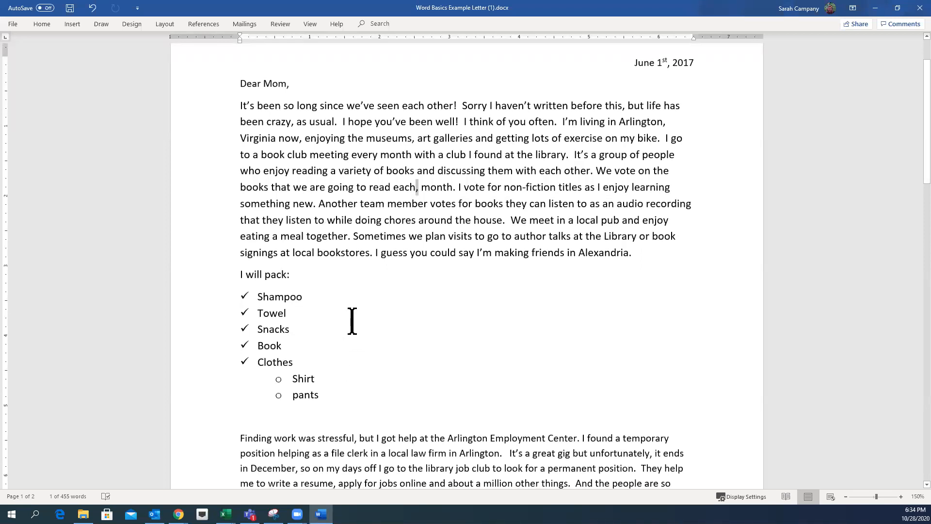
pyautogui.scroll(-3, 387, 343)
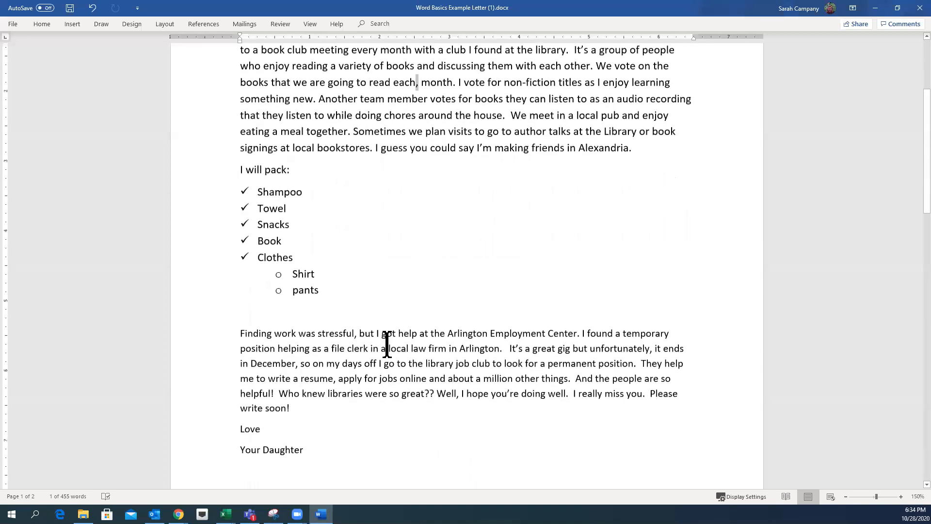
pyautogui.moveTo(509, 348); pyautogui.dragTo(677, 350)
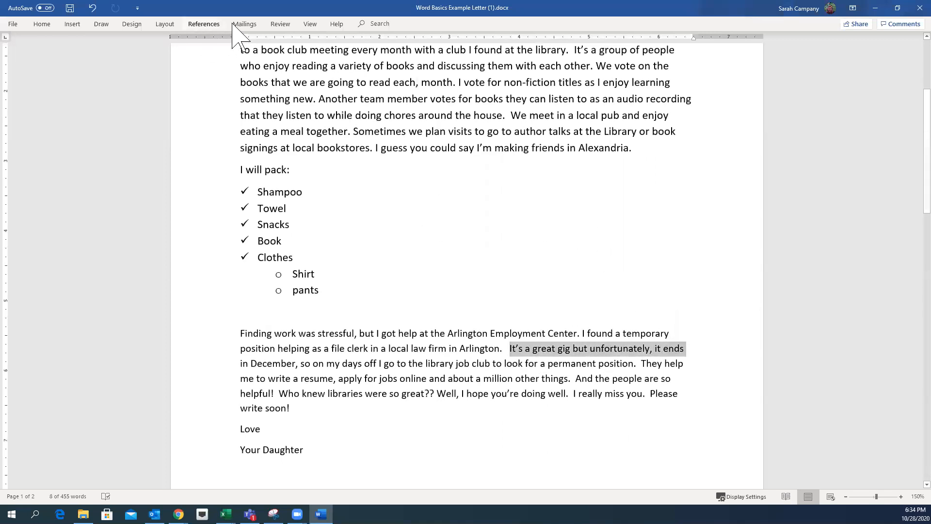
pyautogui.click(280, 25)
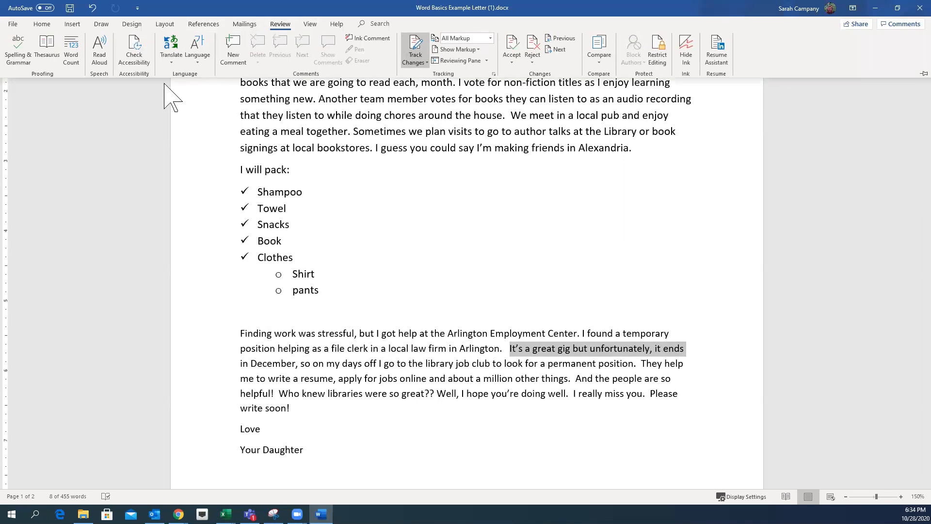
pyautogui.click(233, 51)
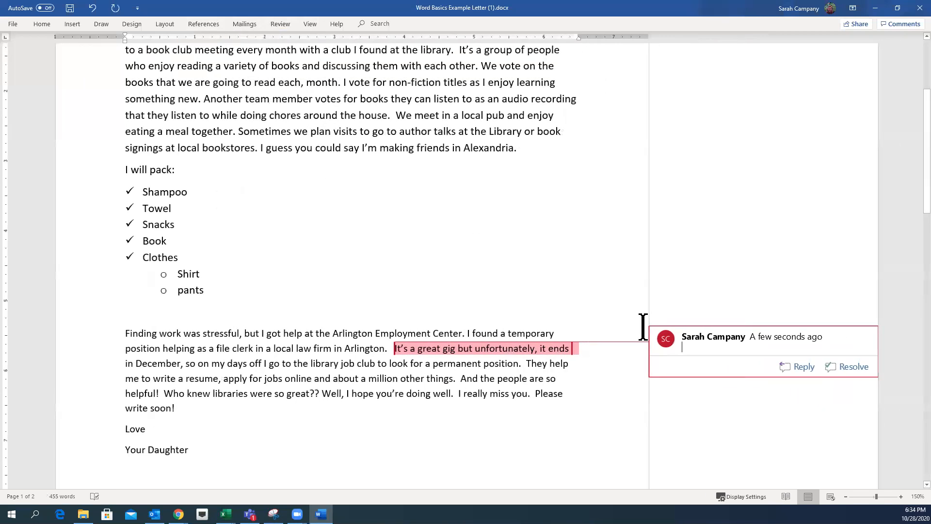
pyautogui.write('Research this more')
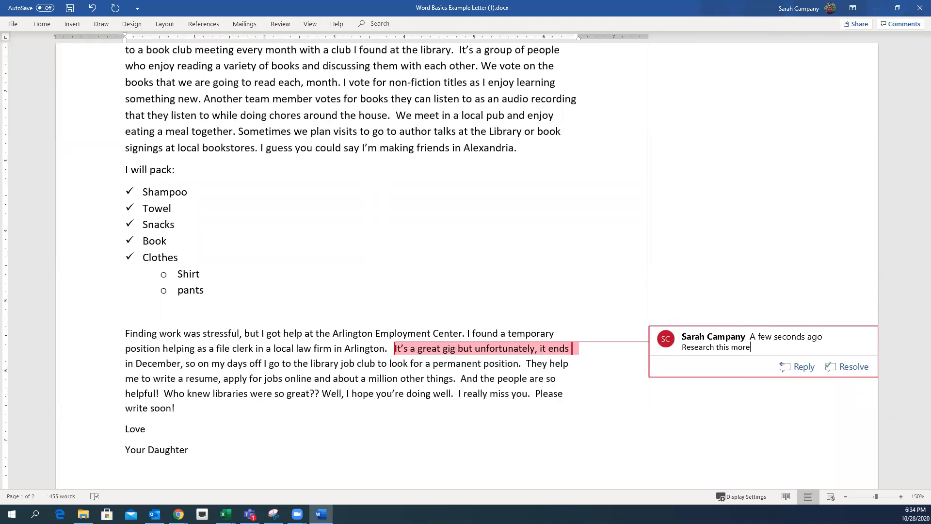
pyautogui.press('Return')
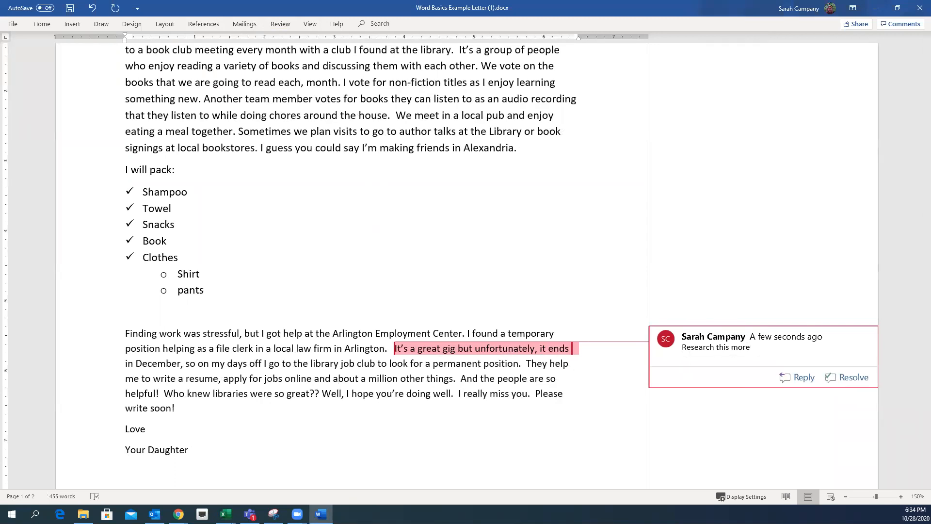
pyautogui.press('BackSpace')
pyautogui.click(440, 240)
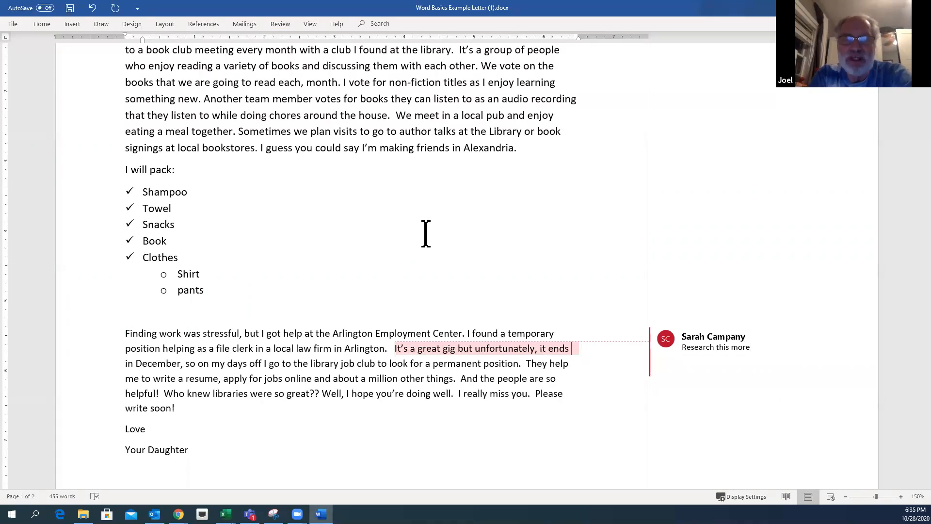
pyautogui.click(422, 209)
# - Highlight the sentence "I guess you could say I'm making friends in Alexandria." in yellow
pyautogui.scroll(4, 389, 252)
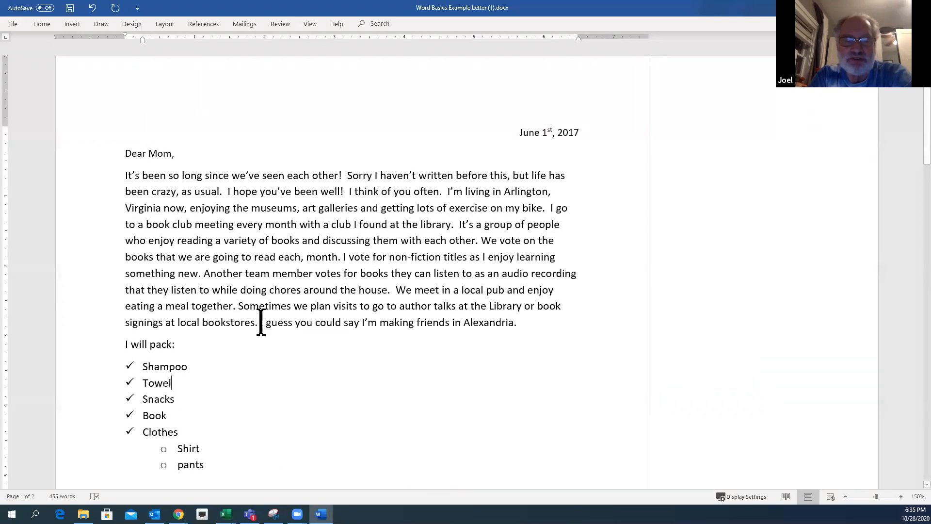
pyautogui.moveTo(265, 323); pyautogui.dragTo(518, 325)
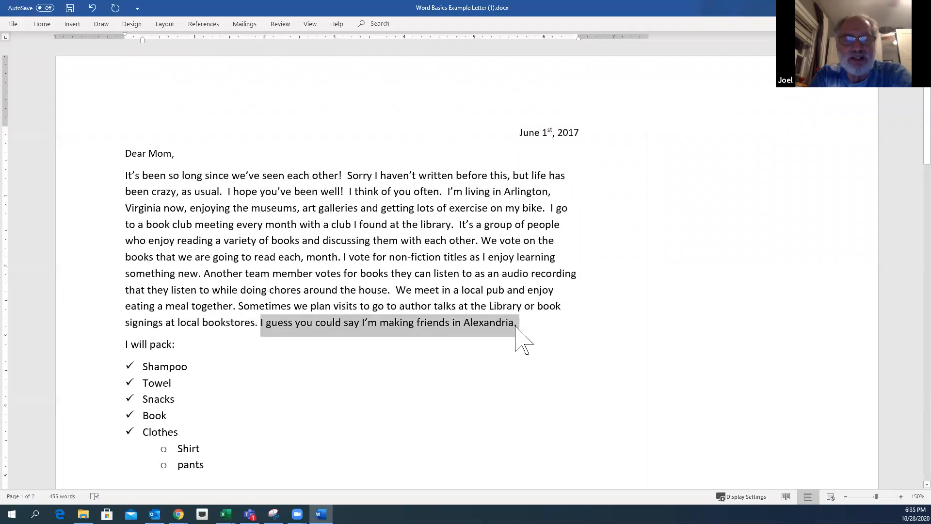
pyautogui.click(41, 24)
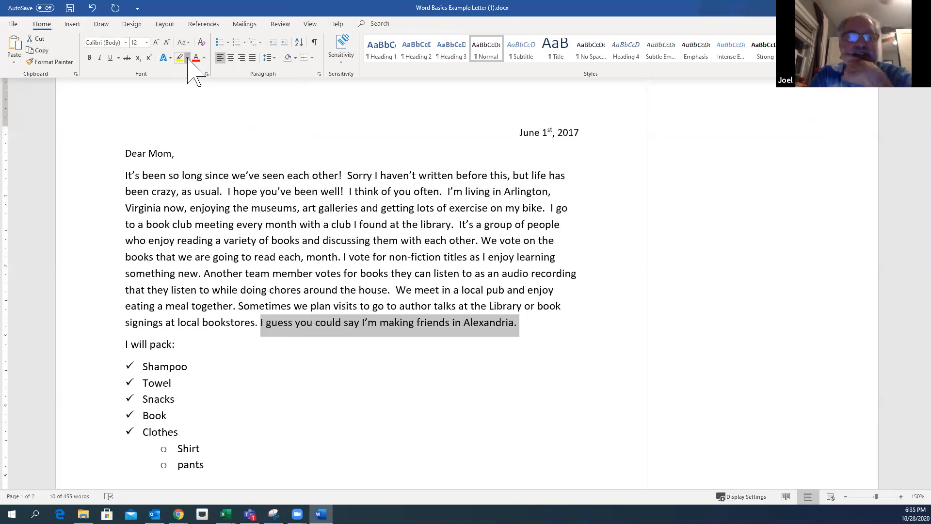
pyautogui.click(187, 58)
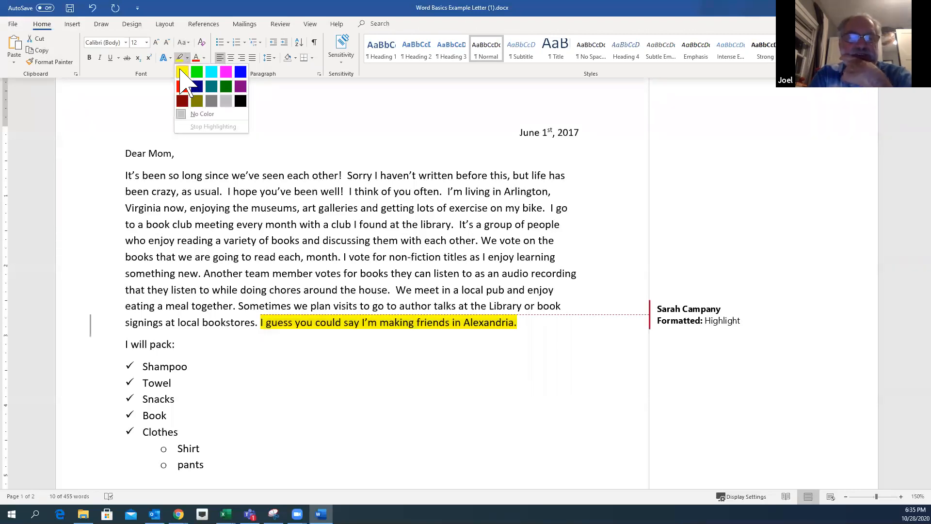
pyautogui.click(182, 72)
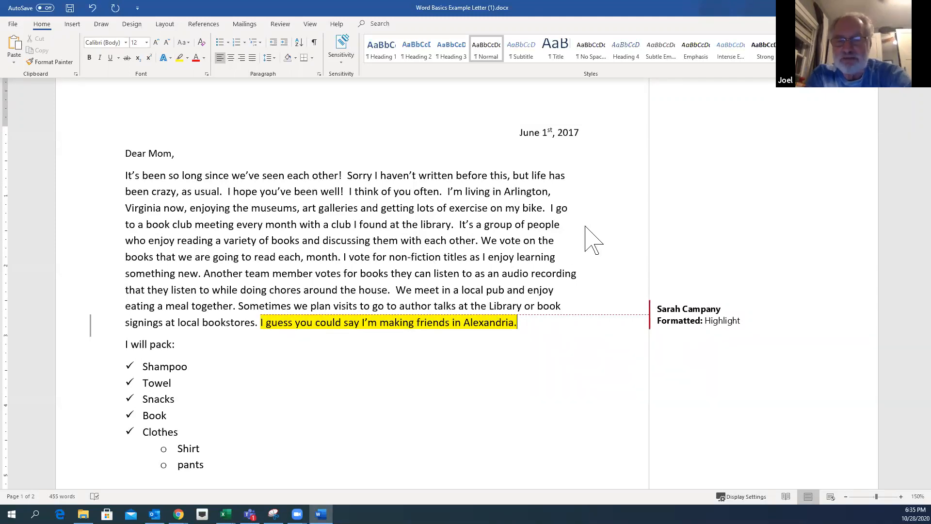
# - Remove the yellow highlight from the last sentence of the main paragraph
pyautogui.scroll(-3, 585, 226)
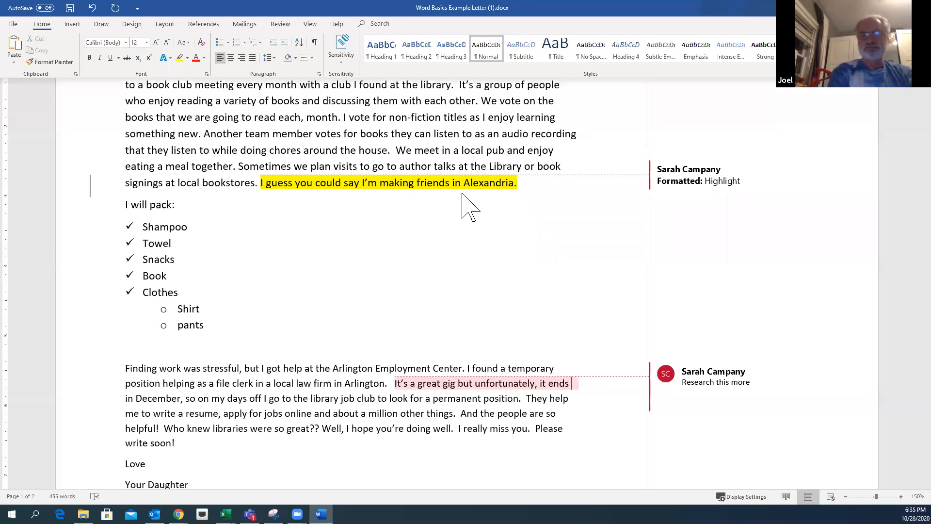
pyautogui.hotkey('ctrl', 'F1')
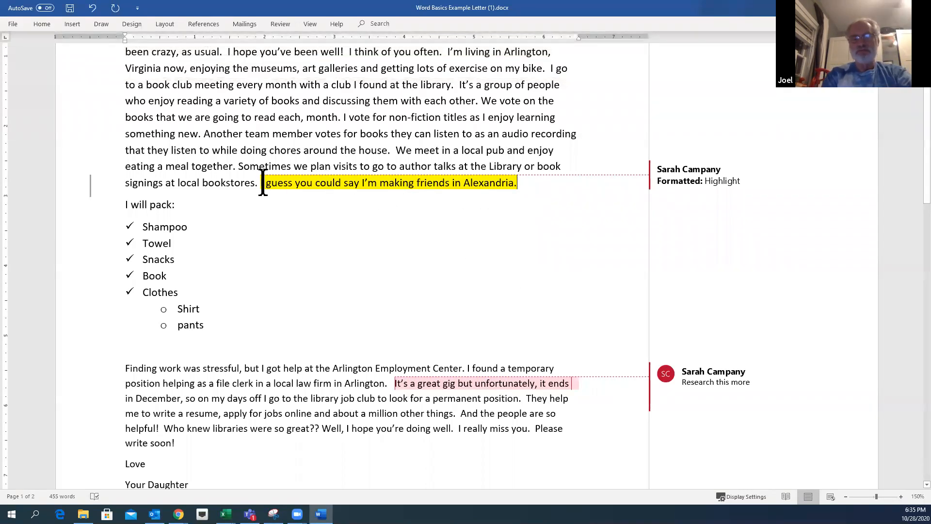
pyautogui.moveTo(258, 183)
pyautogui.mouseDown()
pyautogui.moveTo(524, 185)
pyautogui.moveTo(249, 181)
pyautogui.moveTo(261, 182)
pyautogui.mouseUp()
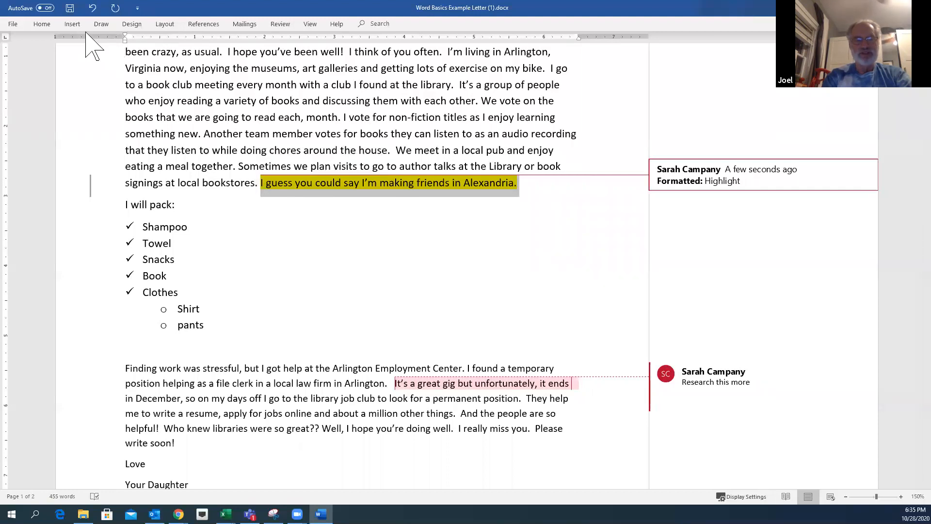
pyautogui.click(44, 24)
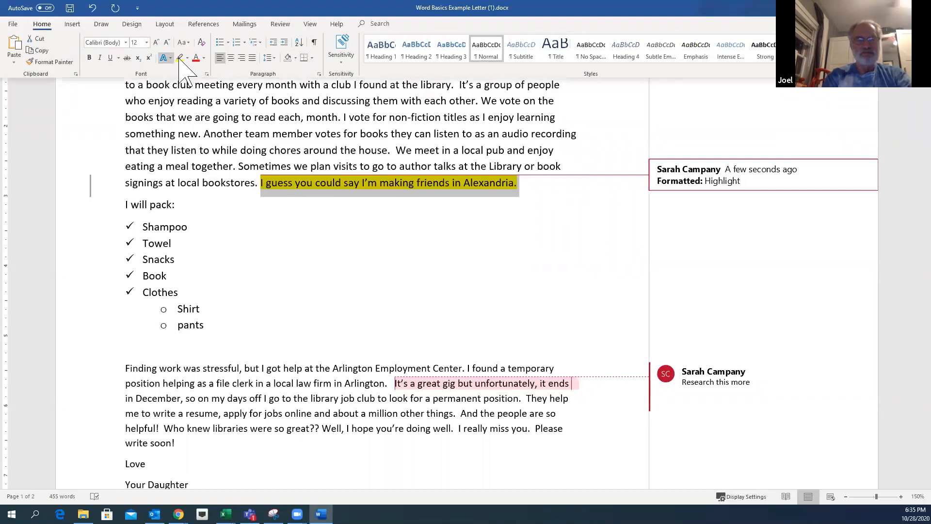
pyautogui.click(179, 57)
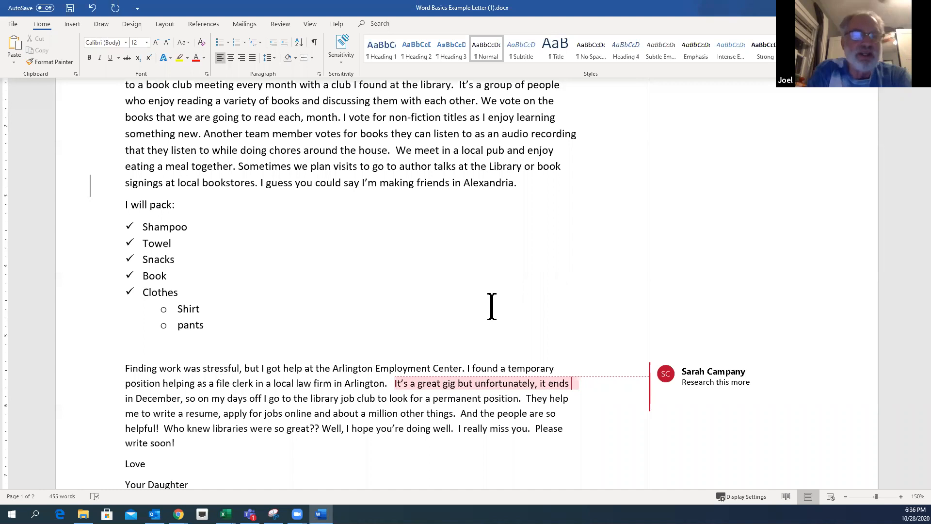
# - Open the print settings for the letter and show the list of available printers
pyautogui.scroll(3, 491, 305)
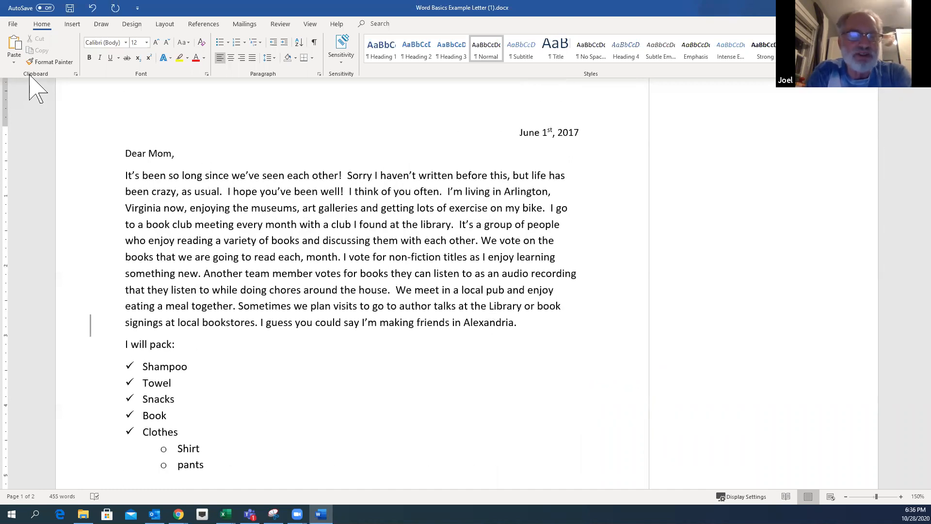
pyautogui.click(13, 24)
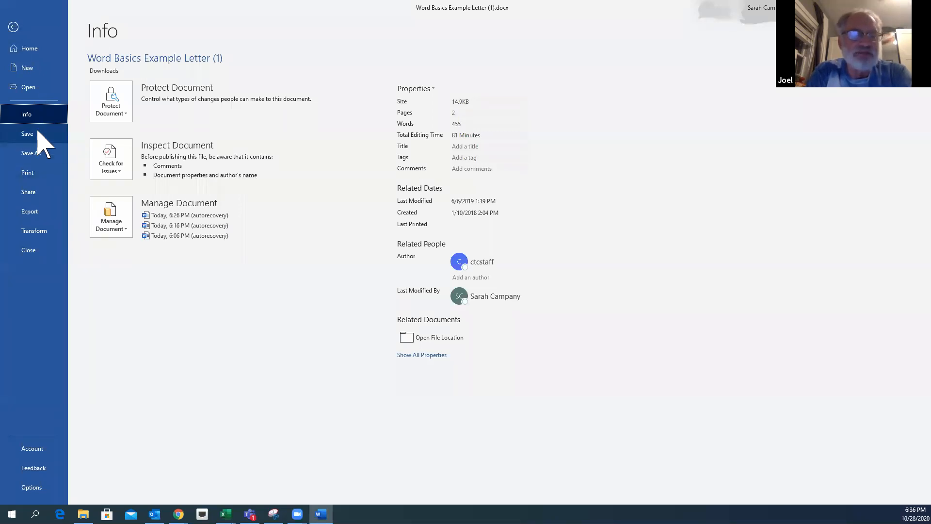
pyautogui.click(34, 173)
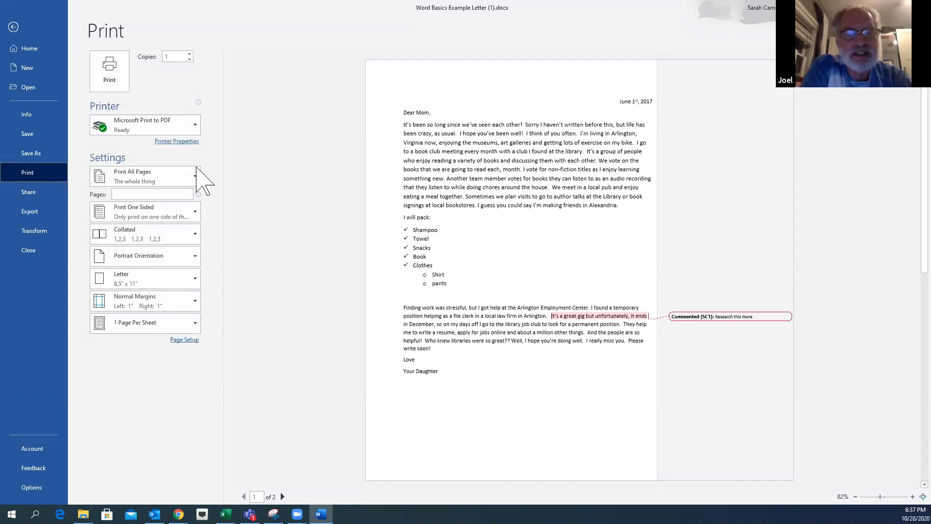
pyautogui.click(195, 129)
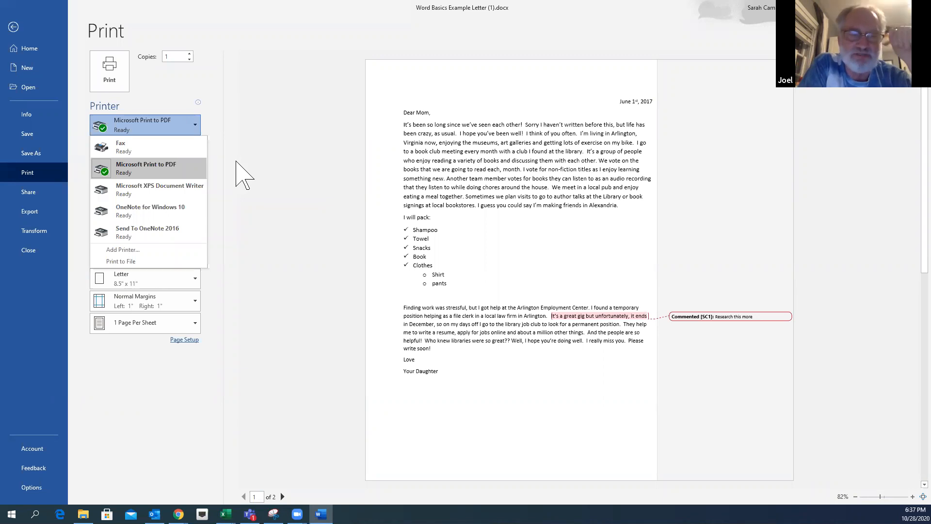
# - Choose Microsoft Print to PDF as the printer and return to the letter
pyautogui.click(156, 169)
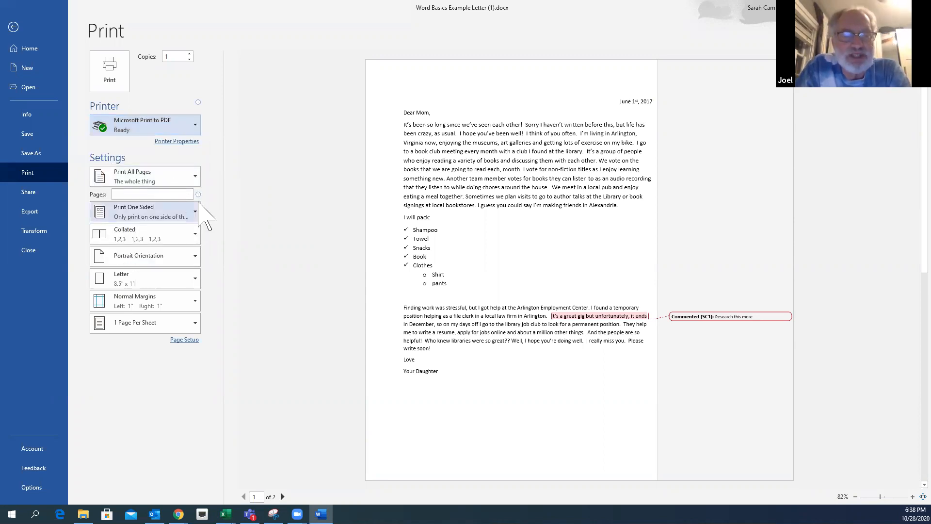
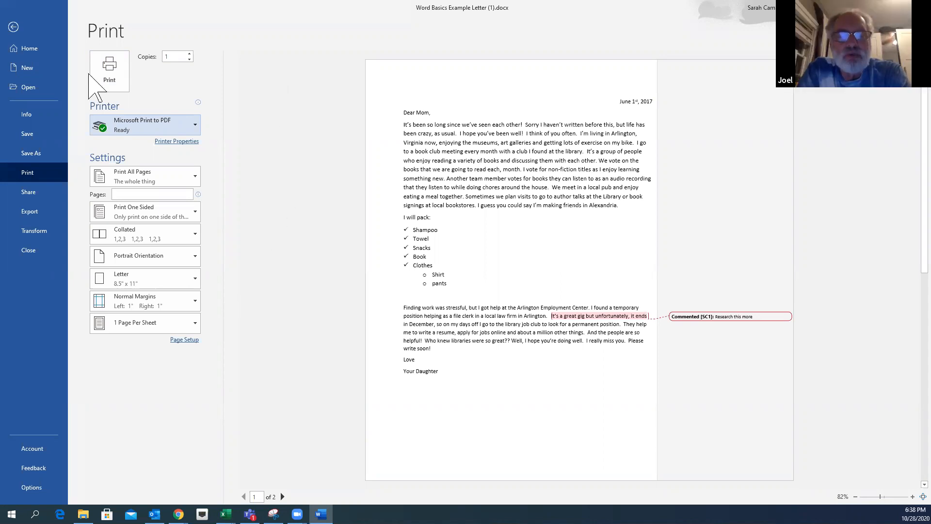
pyautogui.click(13, 28)
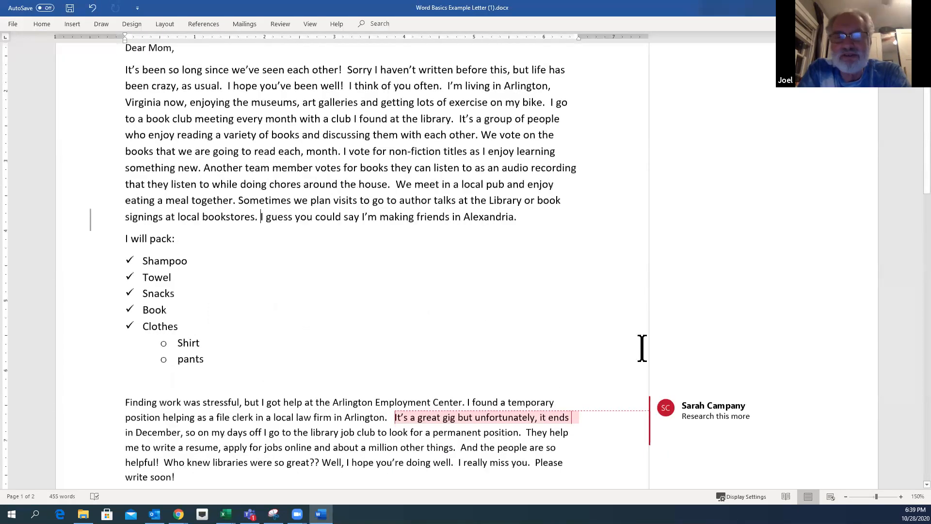
# - Delete the comment "Research this more" beside the paragraph below the packing list
pyautogui.rightClick(698, 348)
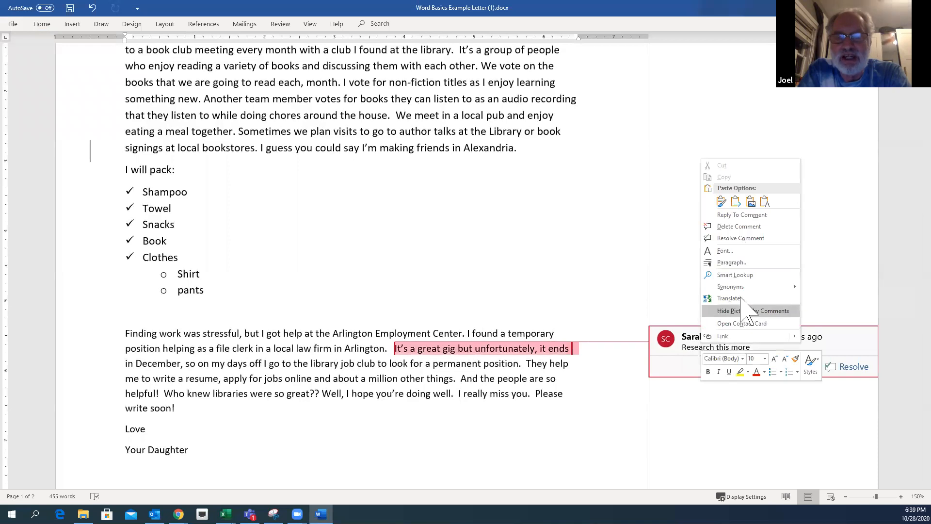
pyautogui.click(737, 226)
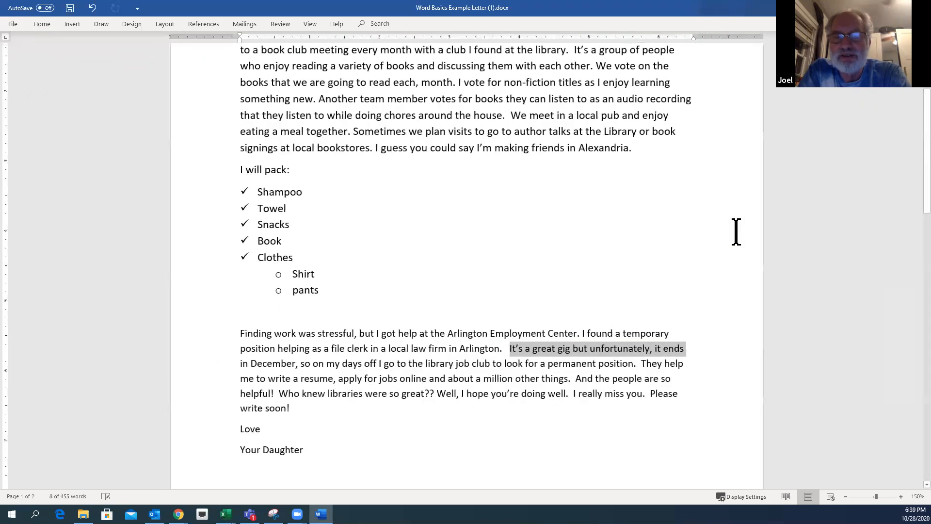
pyautogui.click(368, 184)
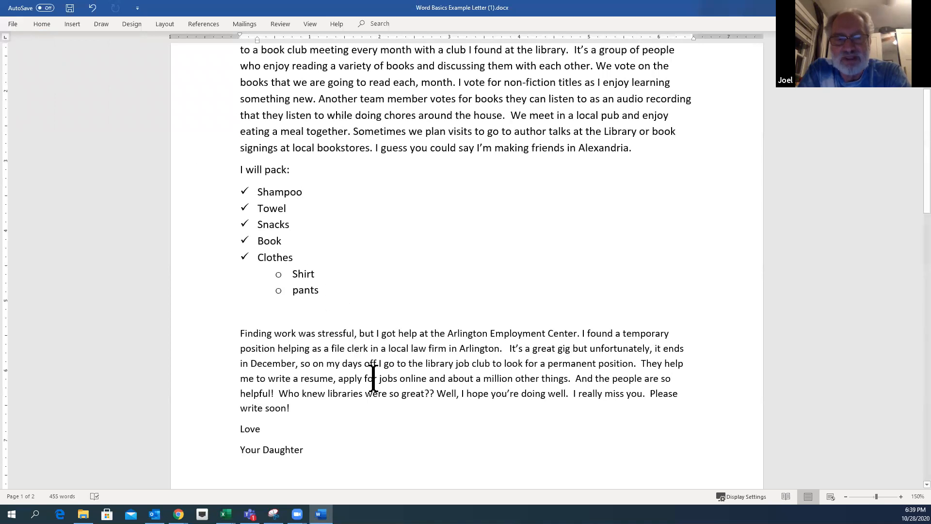
# - Increase the font size from "Dear Mom," through "pants", bringing the greeting to 12 pt and the text below it to 14 pt
pyautogui.scroll(5, 406, 287)
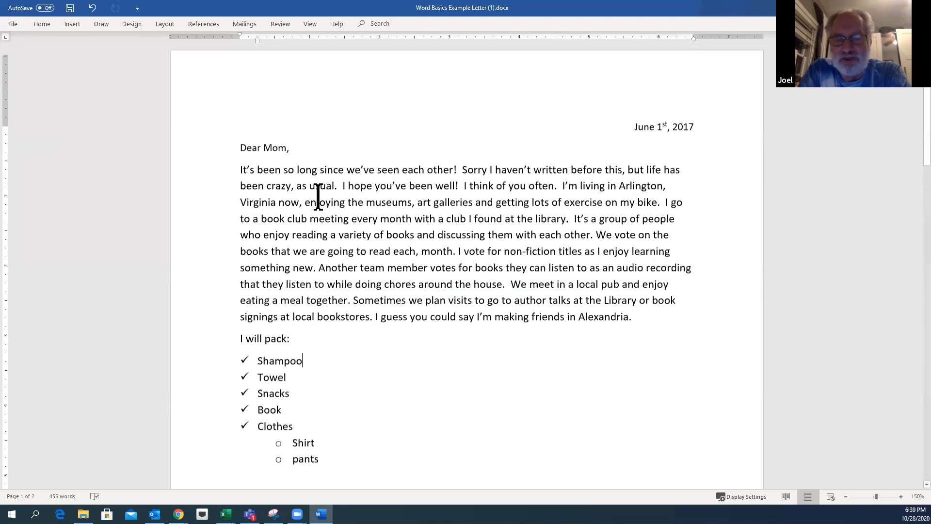
pyautogui.moveTo(241, 152); pyautogui.dragTo(549, 464)
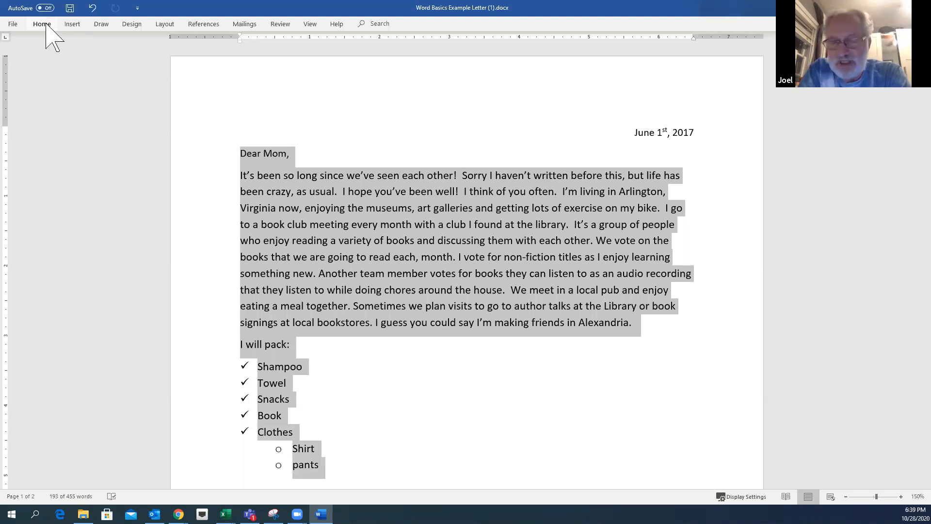
pyautogui.click(42, 25)
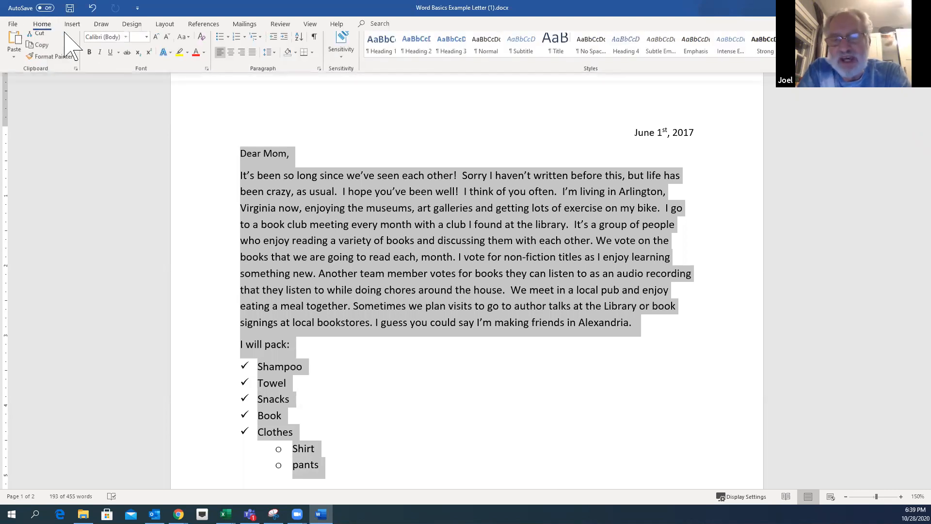
pyautogui.click(156, 42)
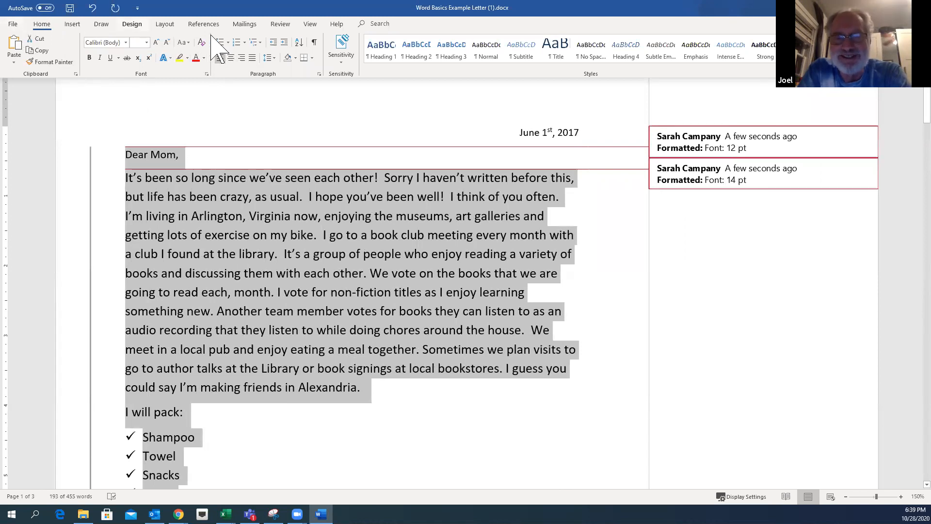
# - Accept all tracked changes in the letter and turn off change tracking
pyautogui.click(281, 25)
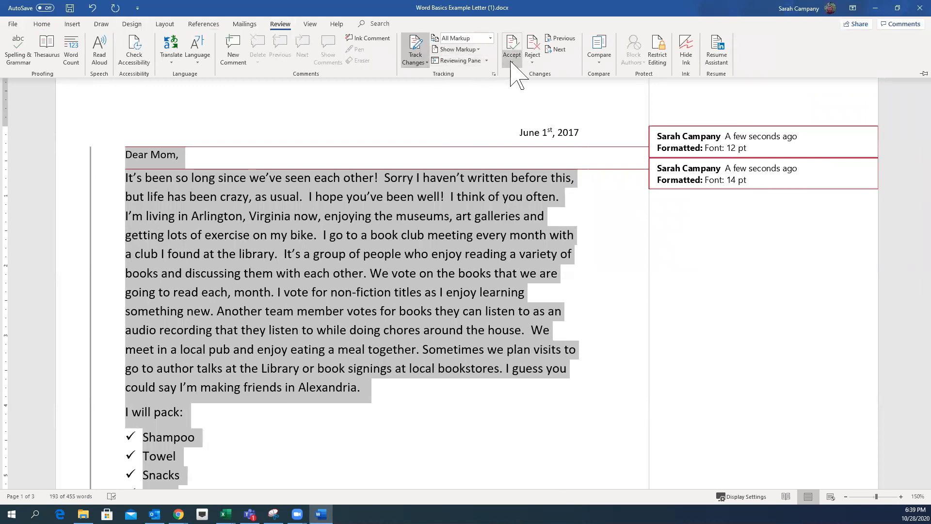
pyautogui.click(512, 57)
pyautogui.click(538, 109)
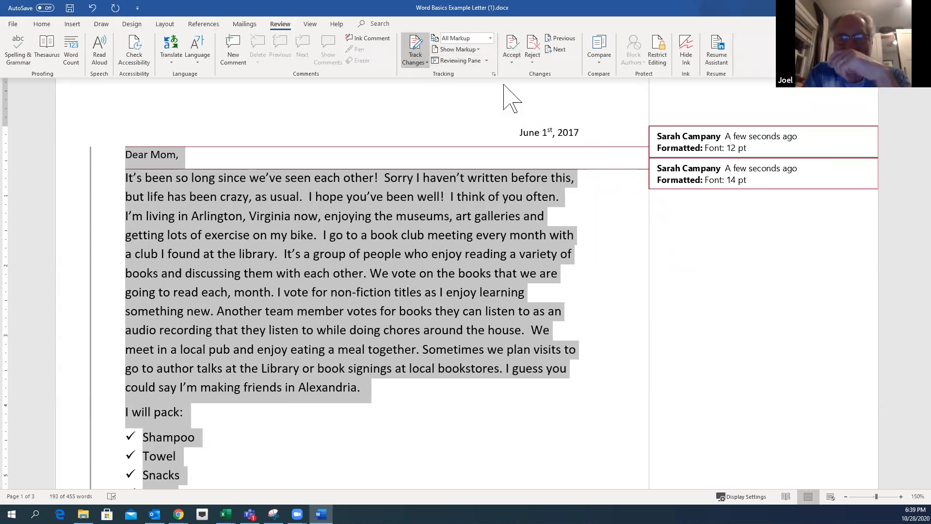
pyautogui.click(416, 59)
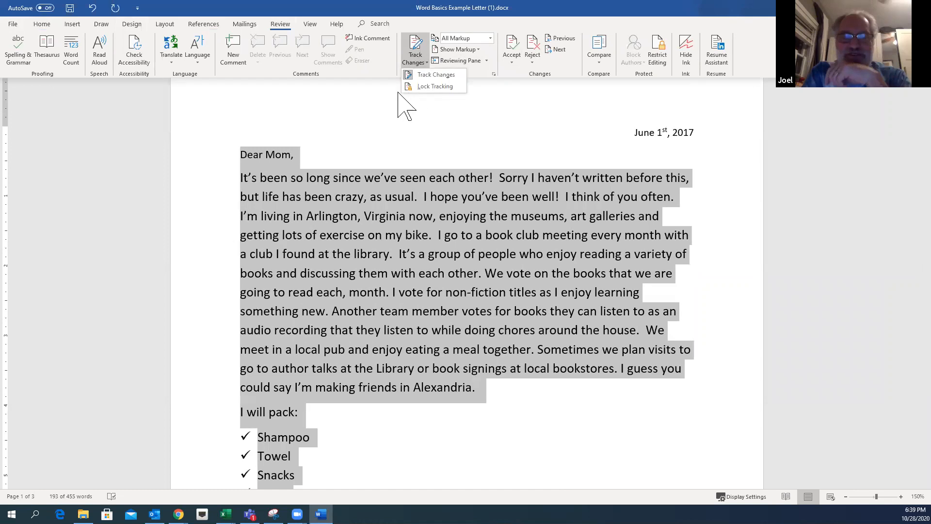
pyautogui.click(427, 75)
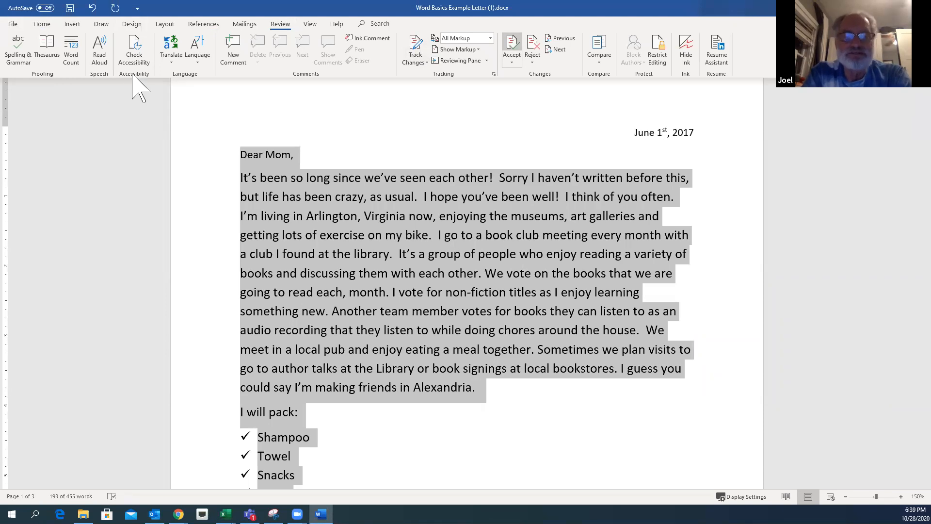
pyautogui.click(41, 25)
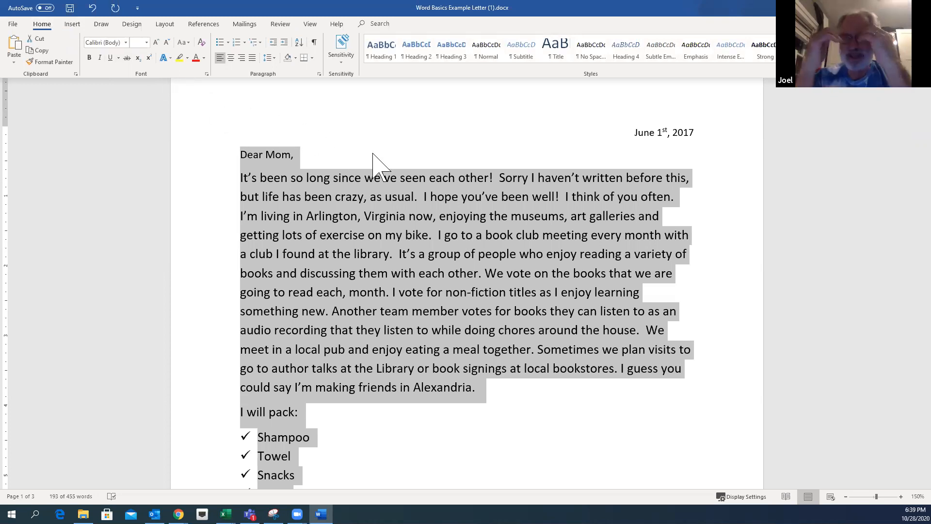
# - Review the margin, paper and layout options of Page Setup from the print settings without changing them
pyautogui.click(15, 24)
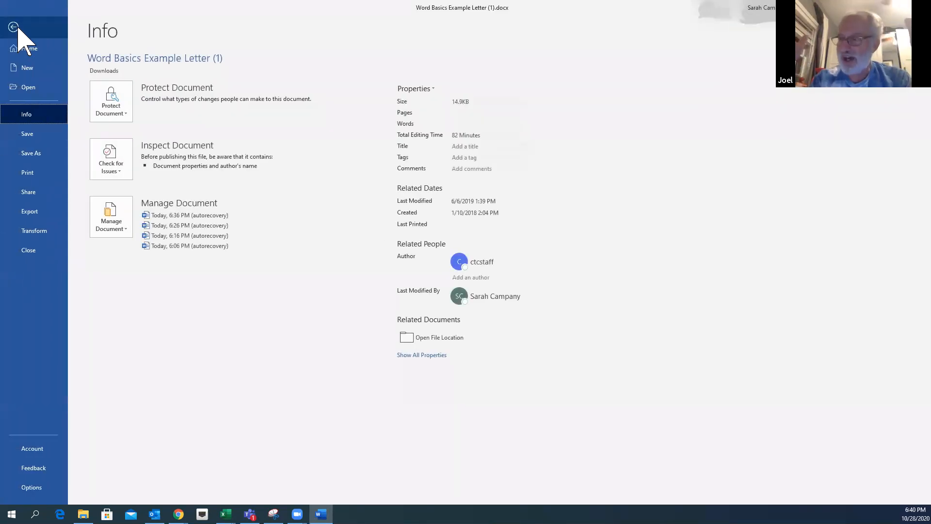
pyautogui.click(27, 174)
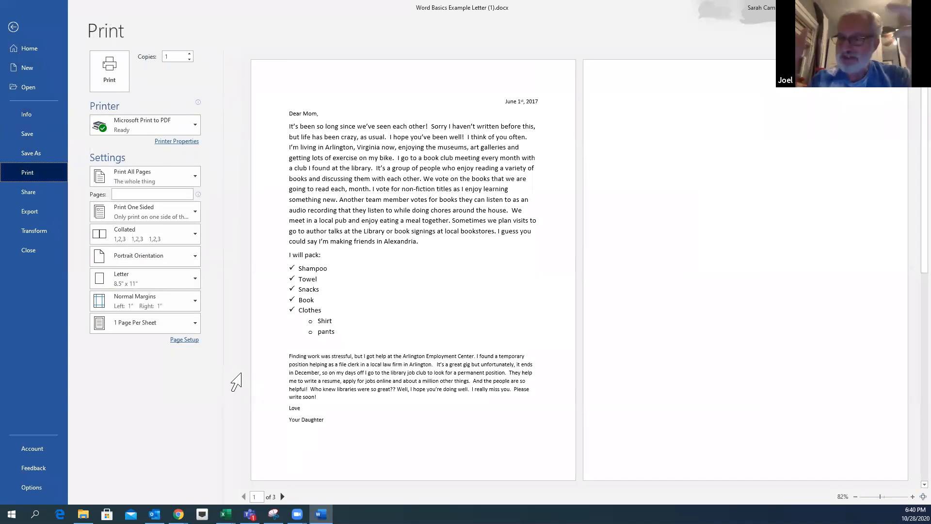
pyautogui.click(186, 340)
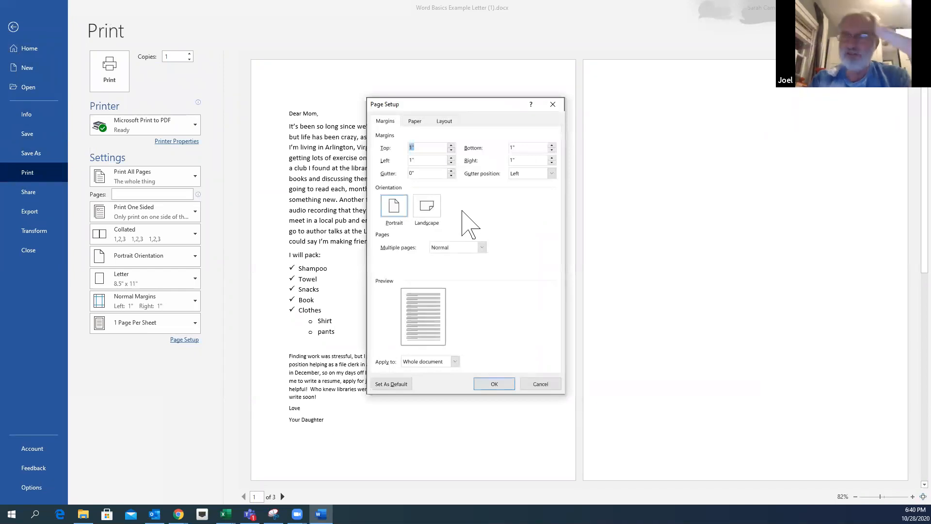
pyautogui.click(414, 122)
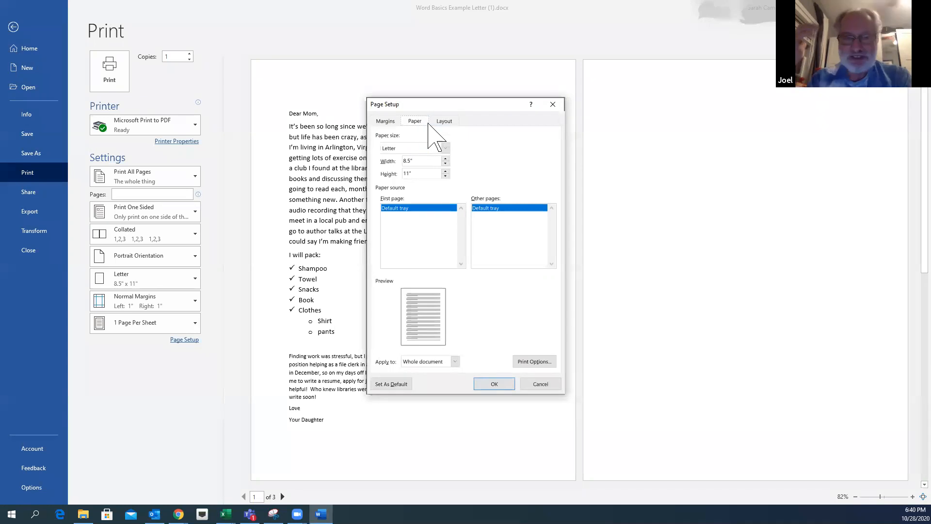
pyautogui.click(440, 122)
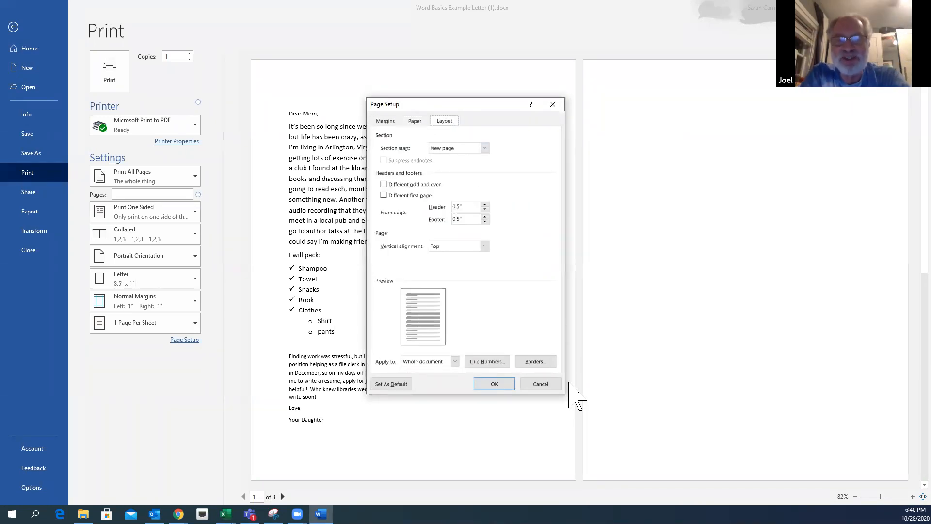
pyautogui.click(541, 384)
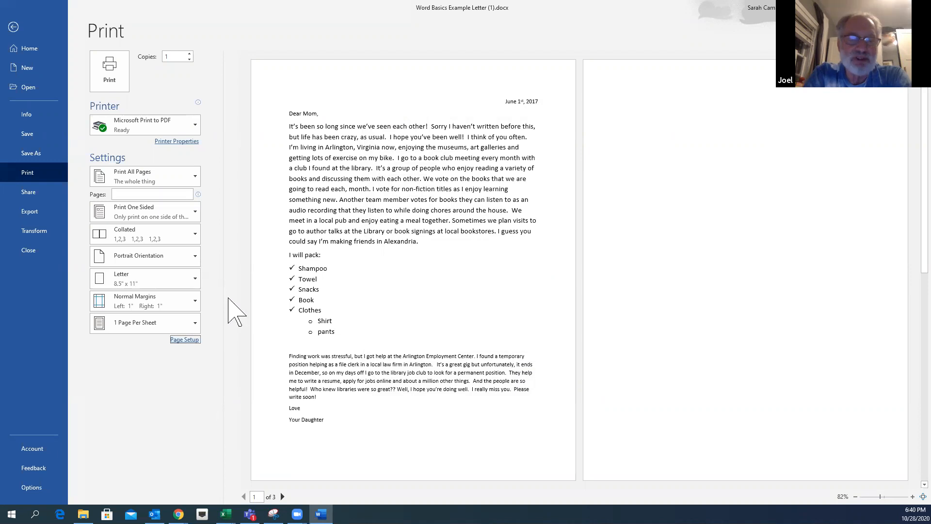
# - Look through the paper sizes available for printing and return to the letter with its text deselected
pyautogui.click(196, 280)
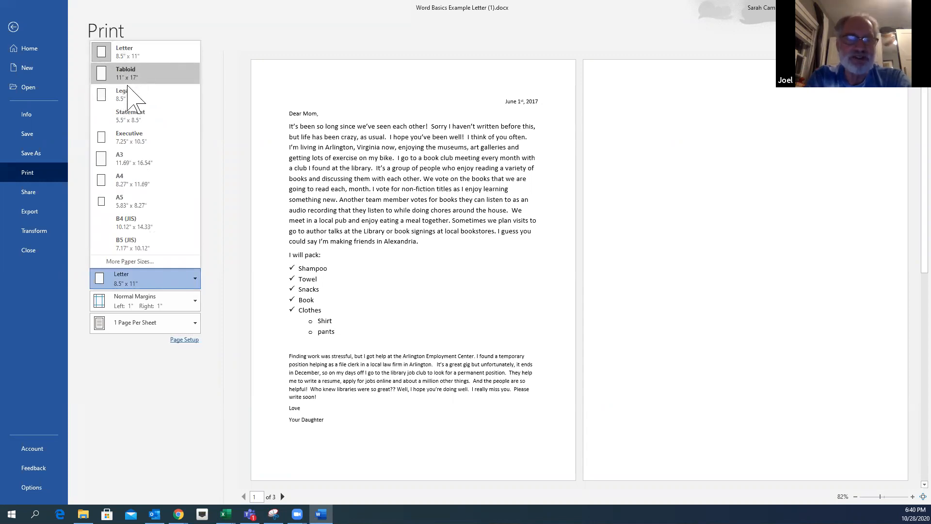
pyautogui.click(217, 240)
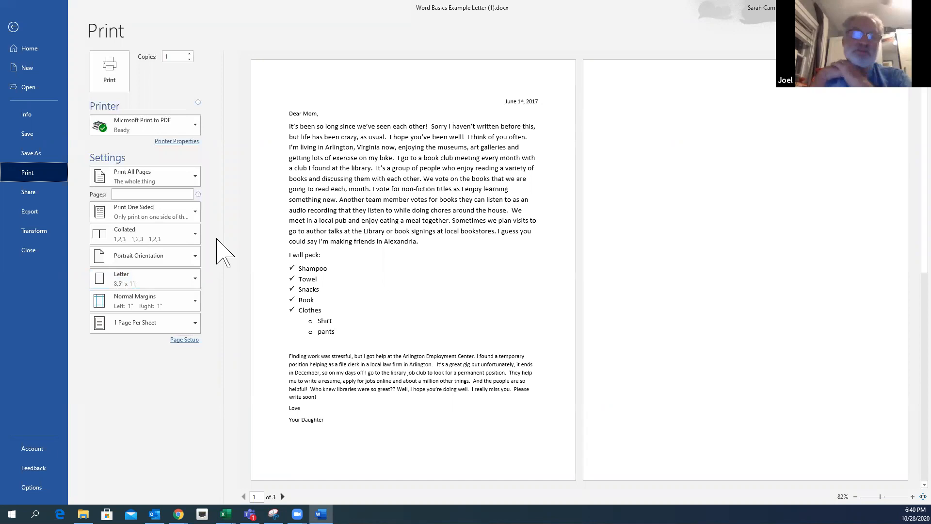
pyautogui.click(193, 280)
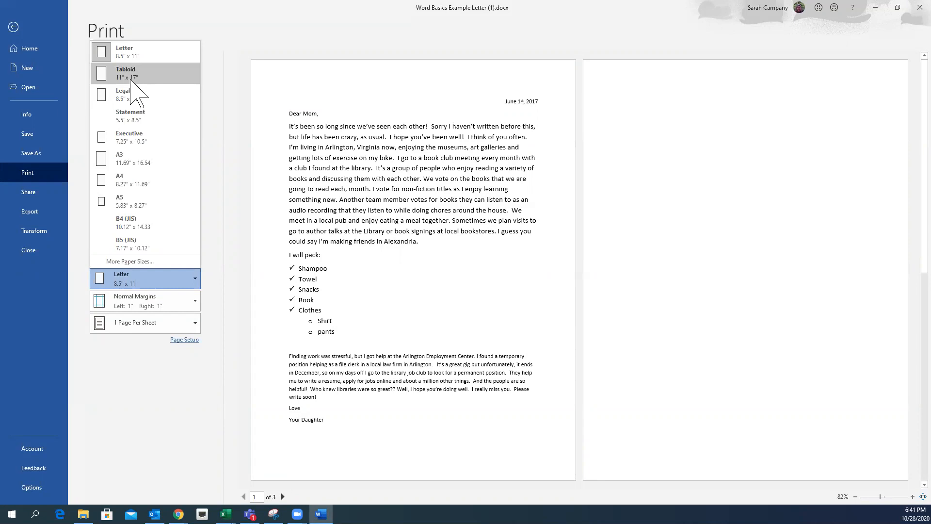
pyautogui.click(225, 95)
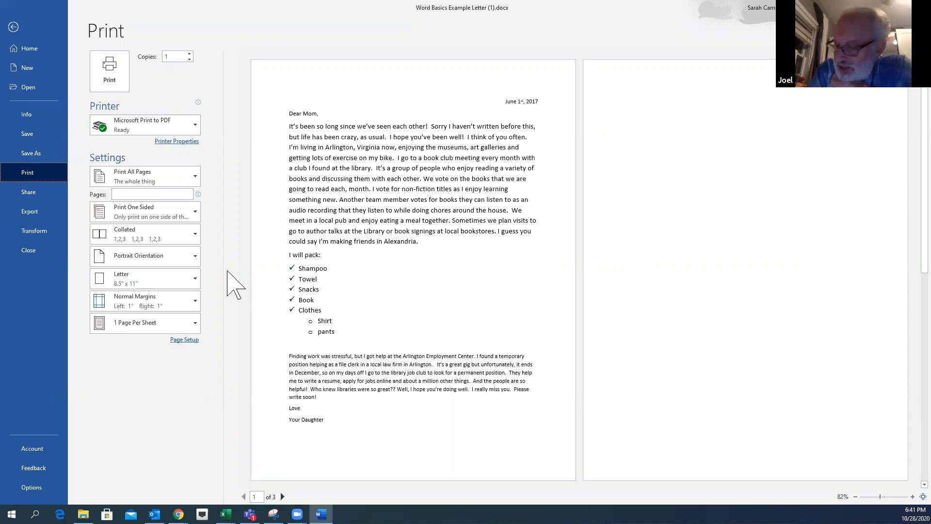
pyautogui.click(13, 27)
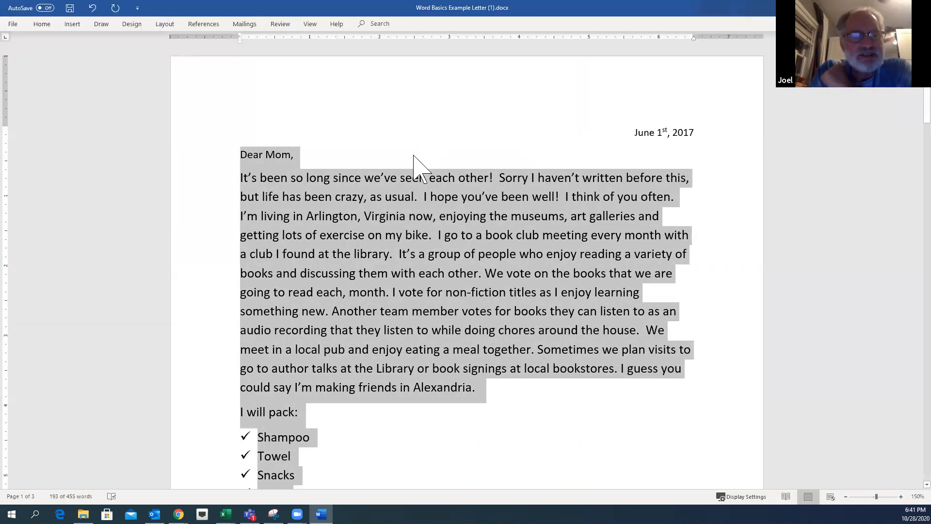
pyautogui.click(397, 178)
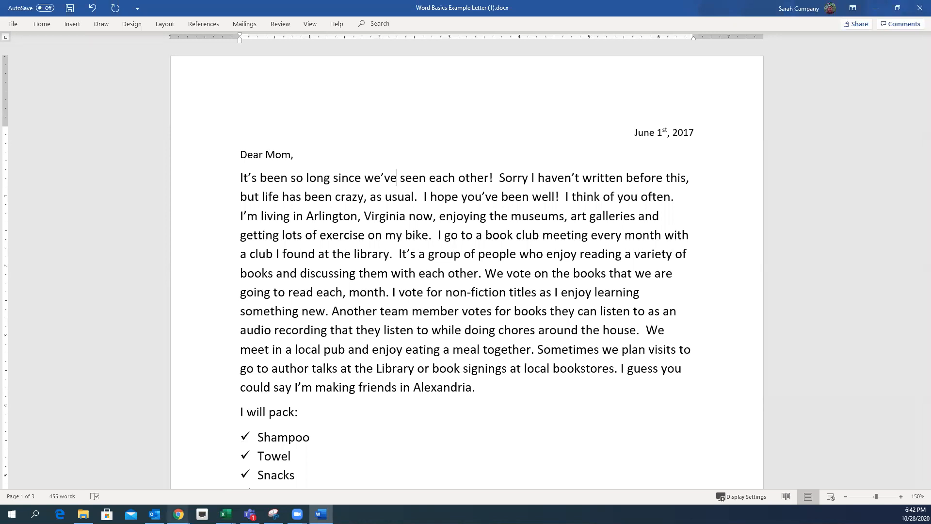
# - Switch to Google Chrome, search the web for "arlingotn library" and open the Arlington Public Library website
pyautogui.click(179, 514)
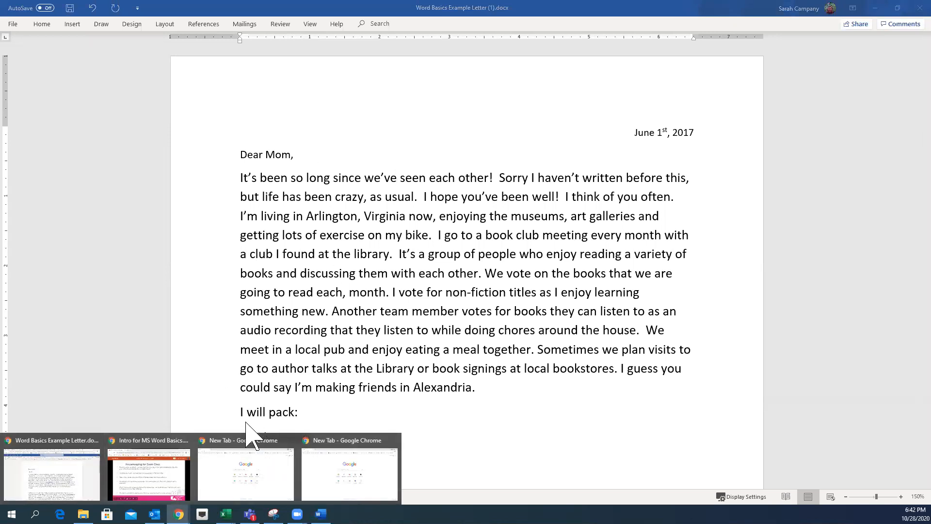
pyautogui.click(315, 446)
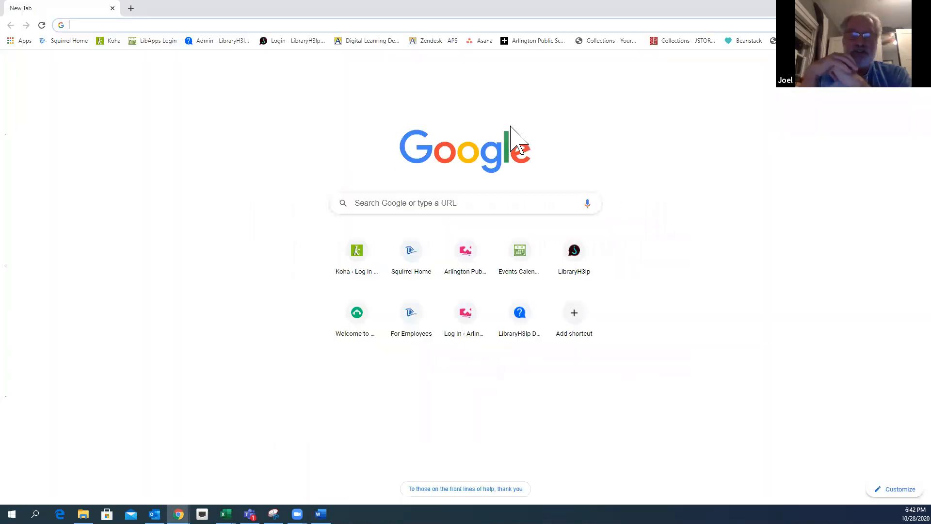
pyautogui.click(129, 26)
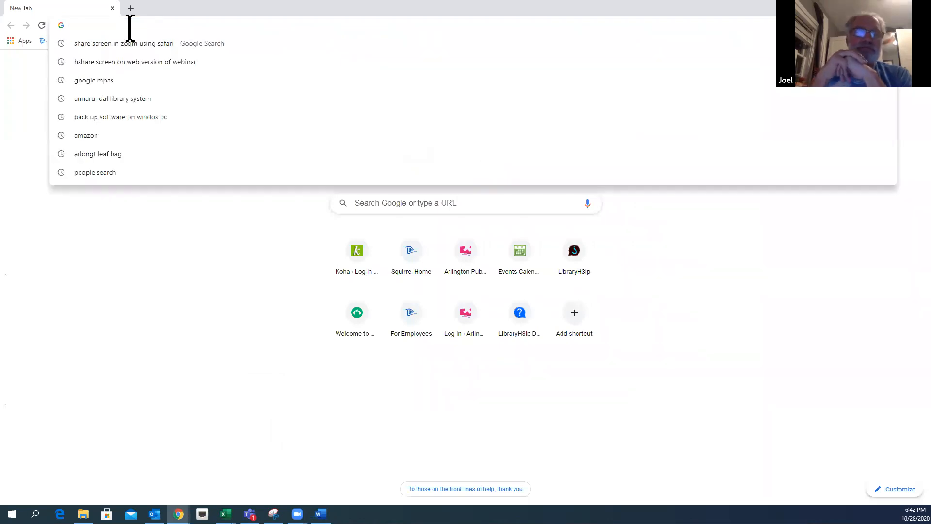
pyautogui.write('arlingotn')
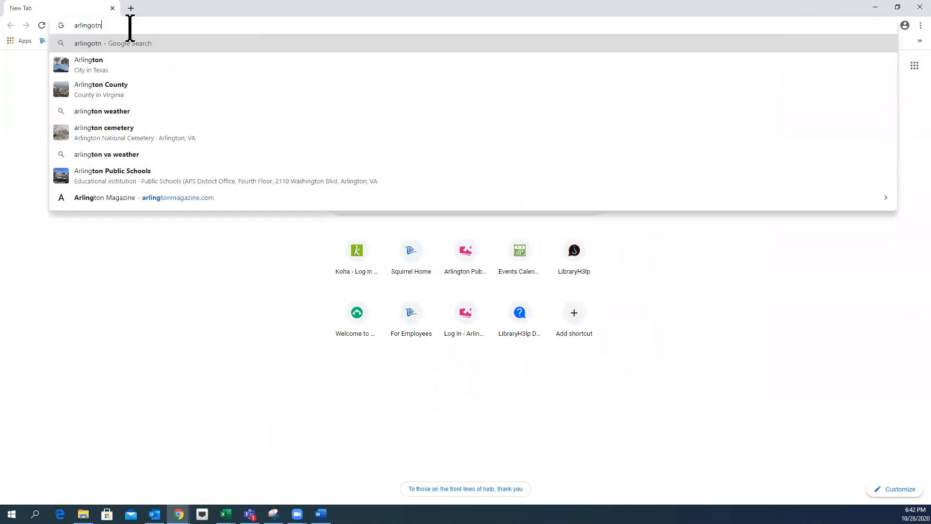
pyautogui.write(' library')
pyautogui.press('Return')
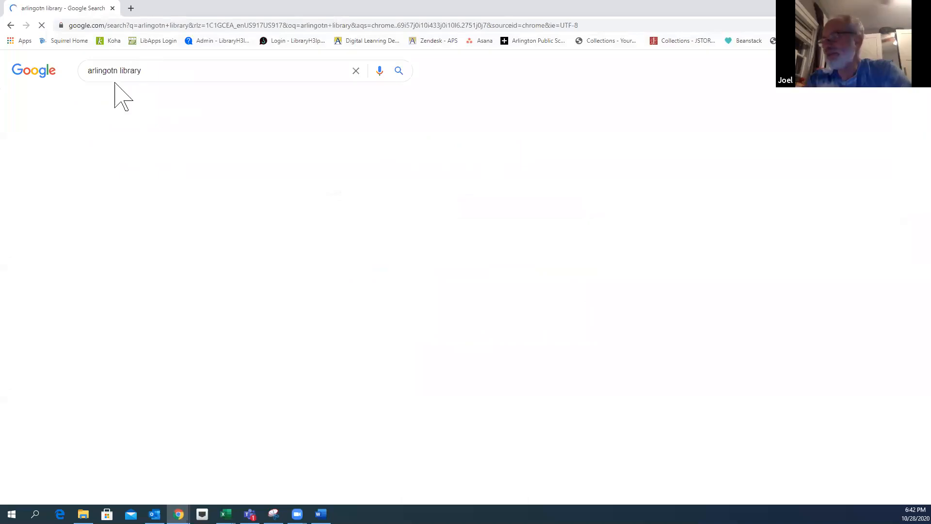
pyautogui.click(132, 190)
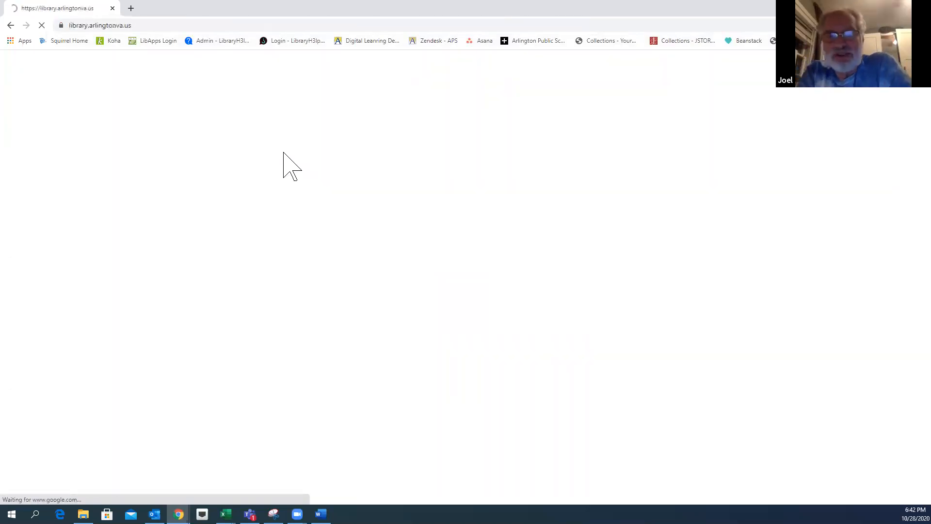
# - Copy the Arlington Public Library home page's web address, library.arlingtonva.us, from the browser
pyautogui.click(129, 26)
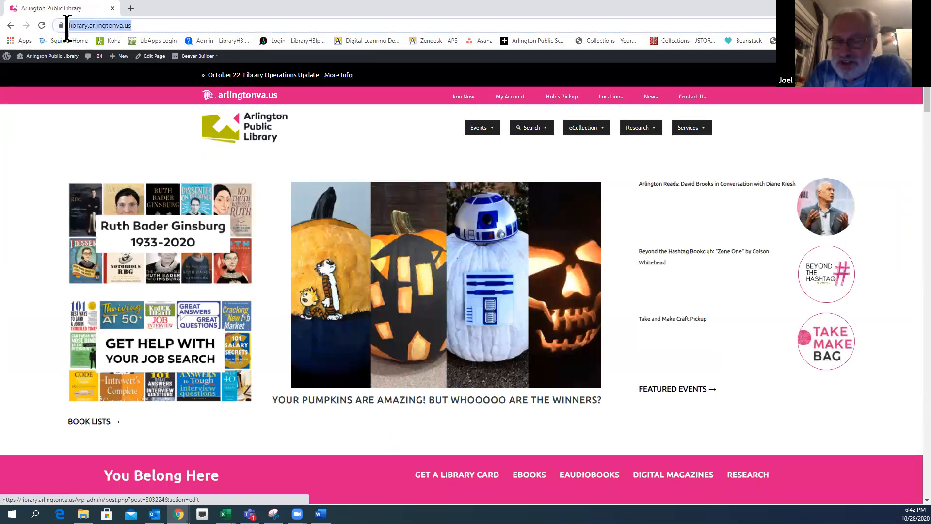
pyautogui.rightClick(88, 25)
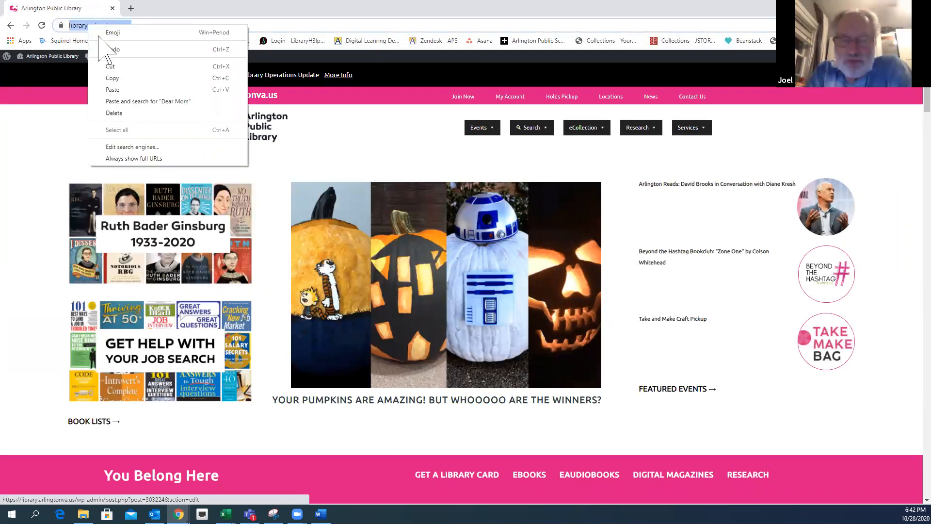
pyautogui.click(112, 78)
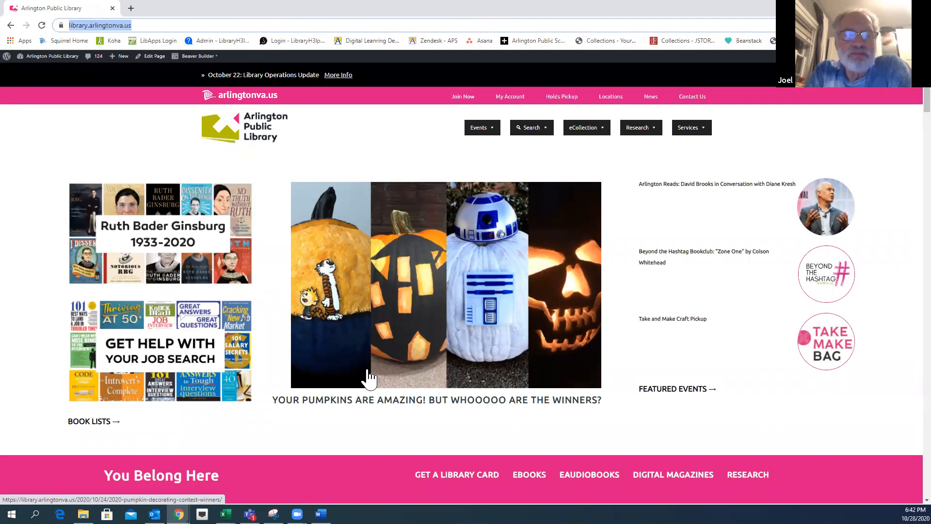
pyautogui.click(321, 514)
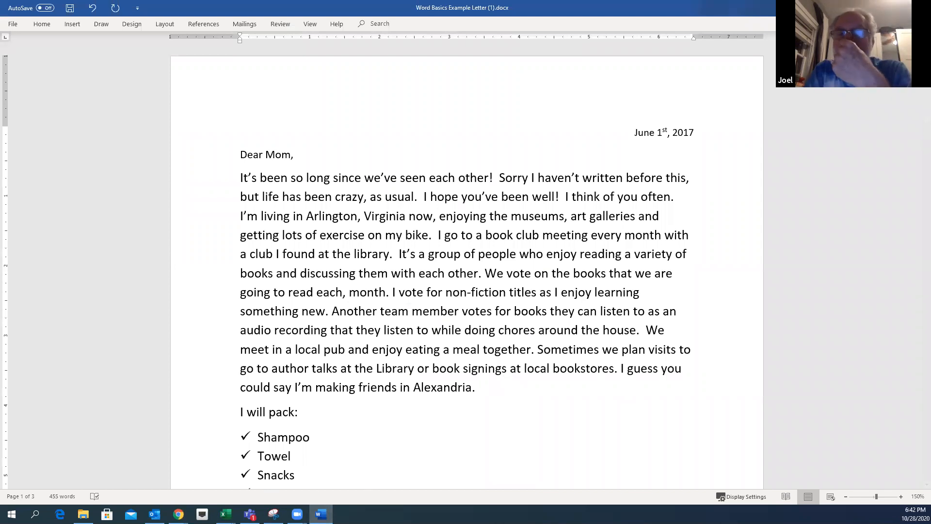
pyautogui.moveTo(178, 515)
pyautogui.click(350, 480)
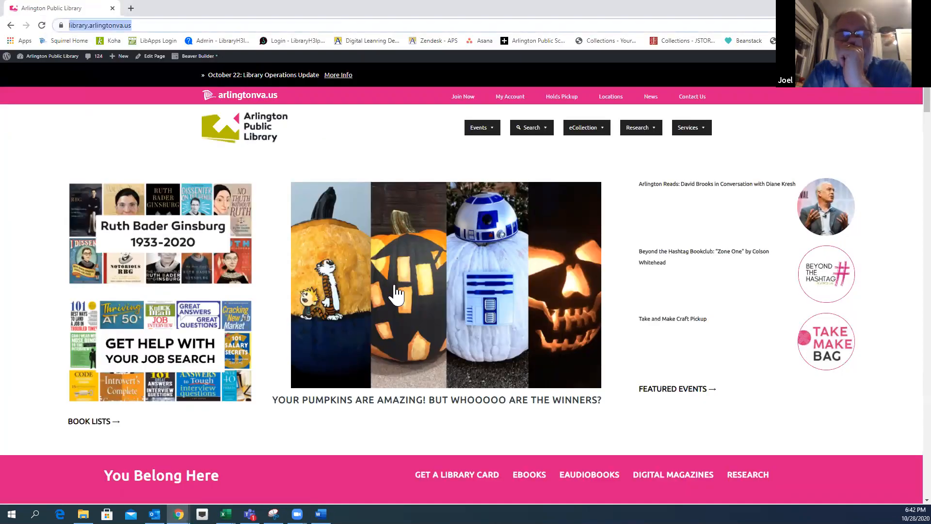
pyautogui.rightClick(82, 24)
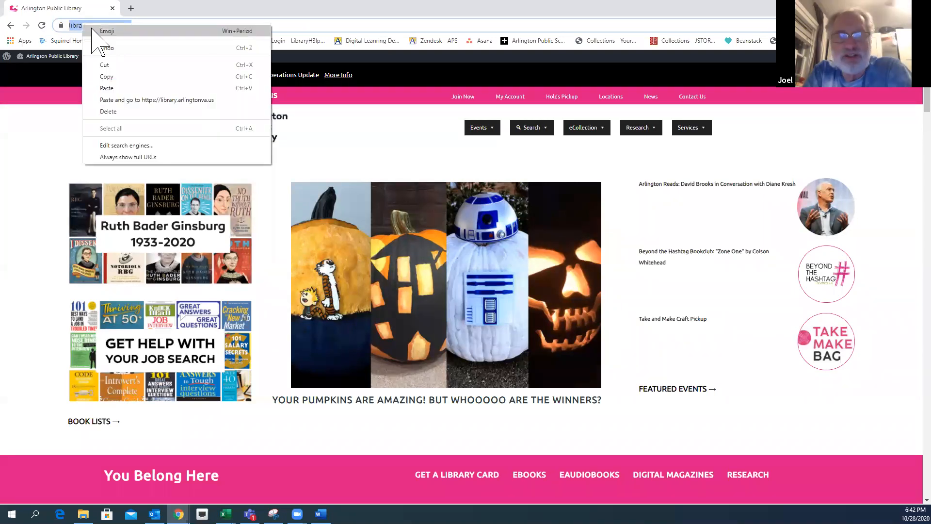
pyautogui.click(108, 78)
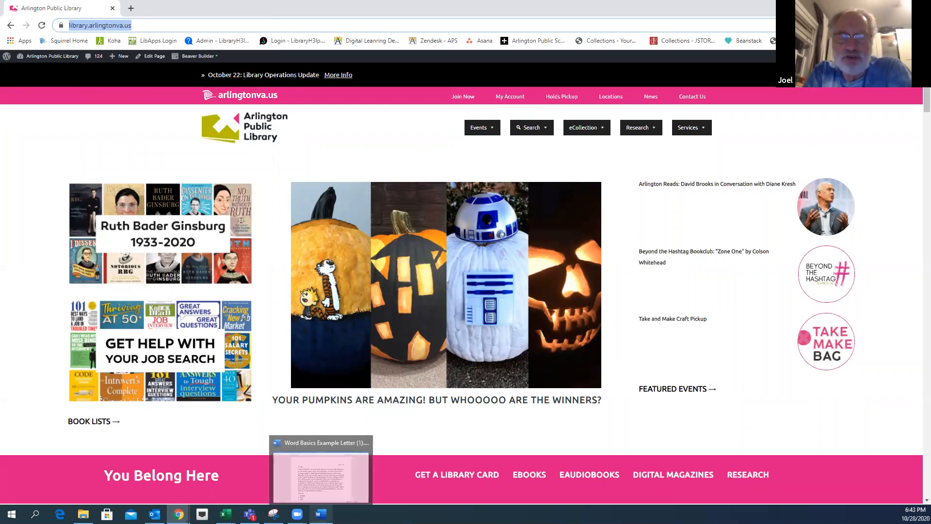
pyautogui.click(321, 513)
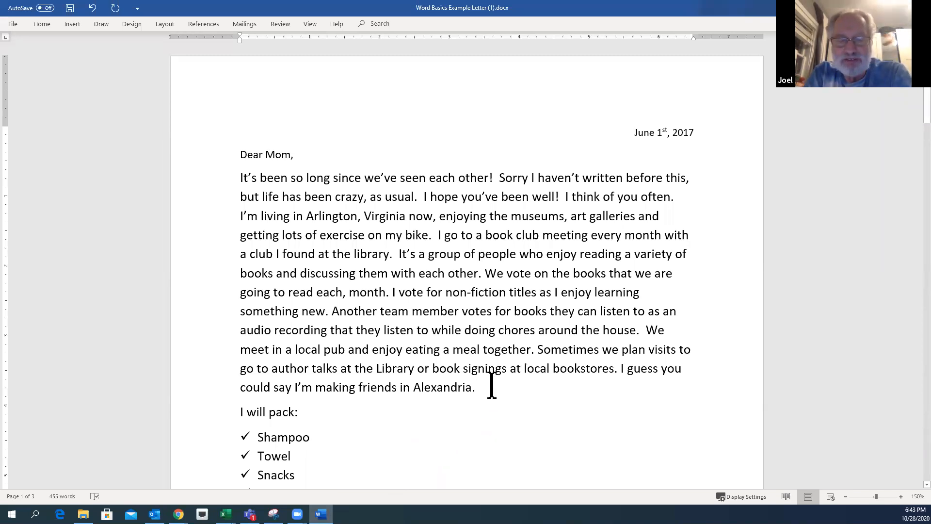
pyautogui.moveTo(414, 370); pyautogui.dragTo(376, 369)
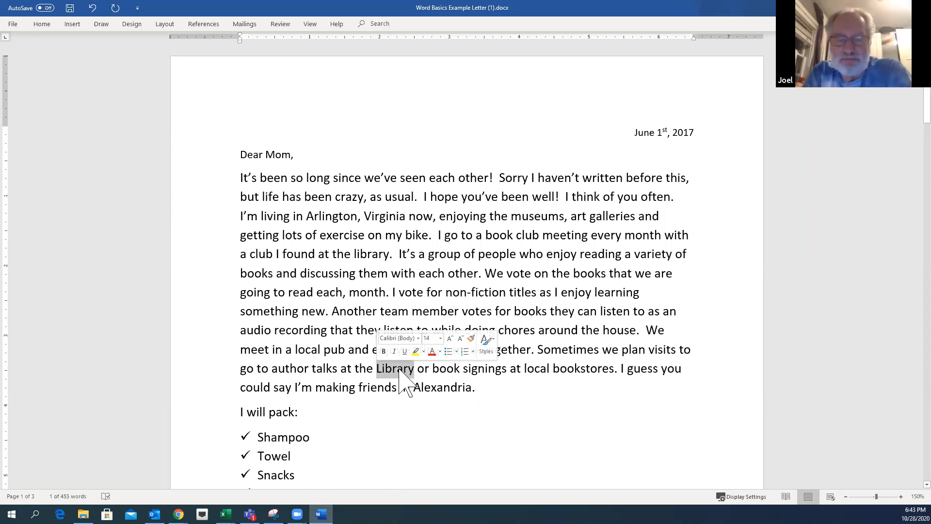
pyautogui.rightClick(400, 372)
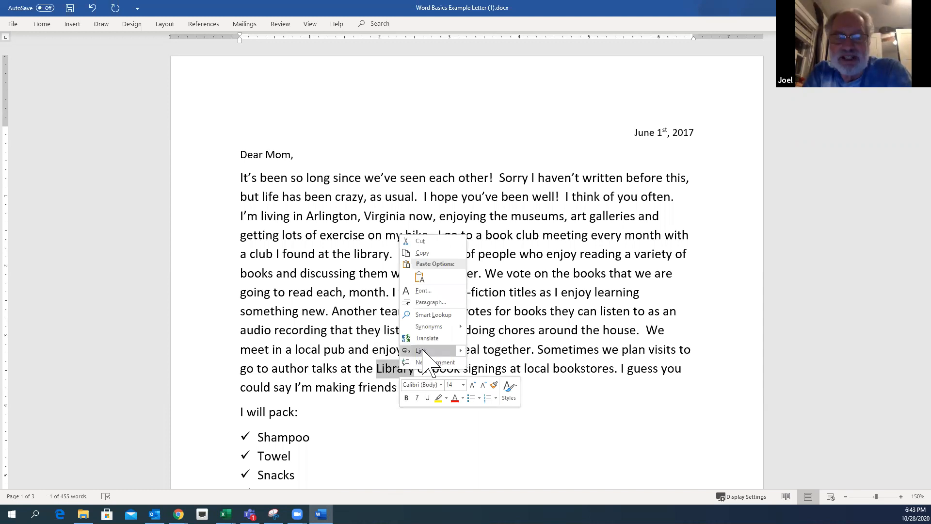
pyautogui.click(423, 350)
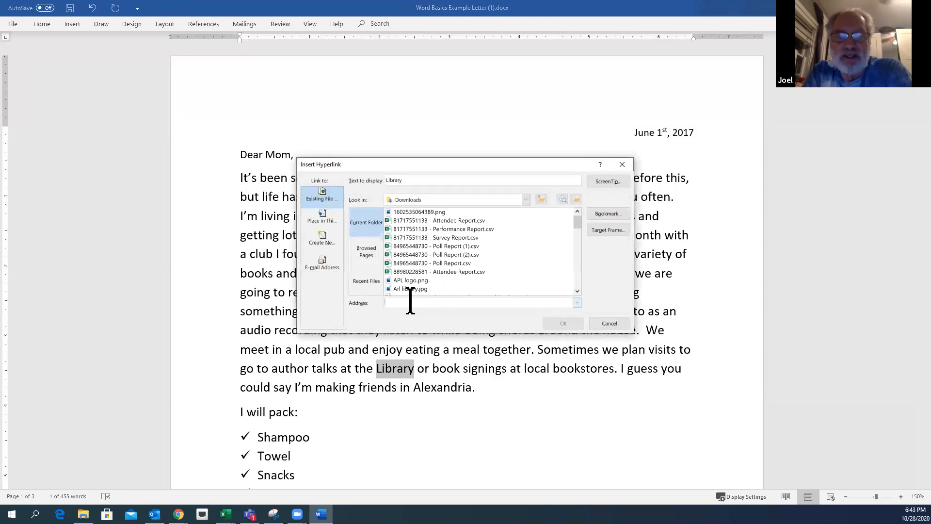
pyautogui.hotkey('ctrl', 'v')
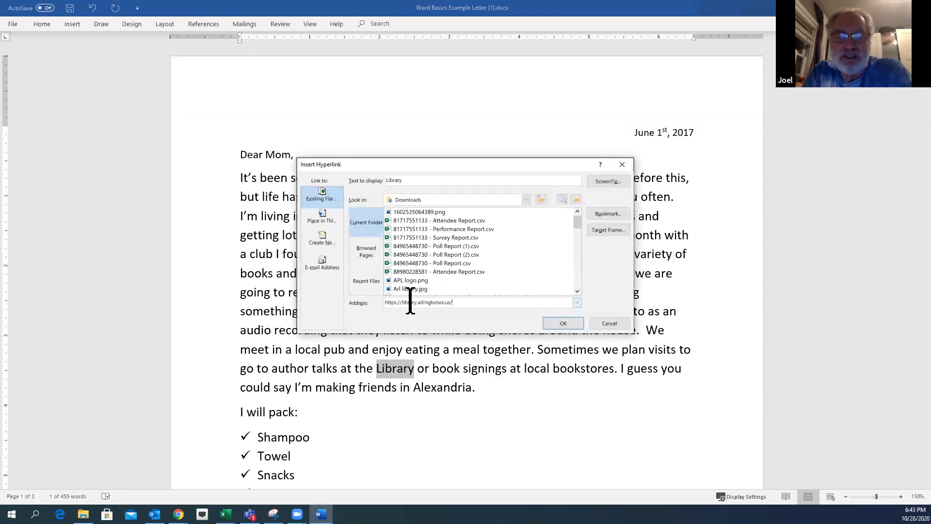
pyautogui.click(558, 323)
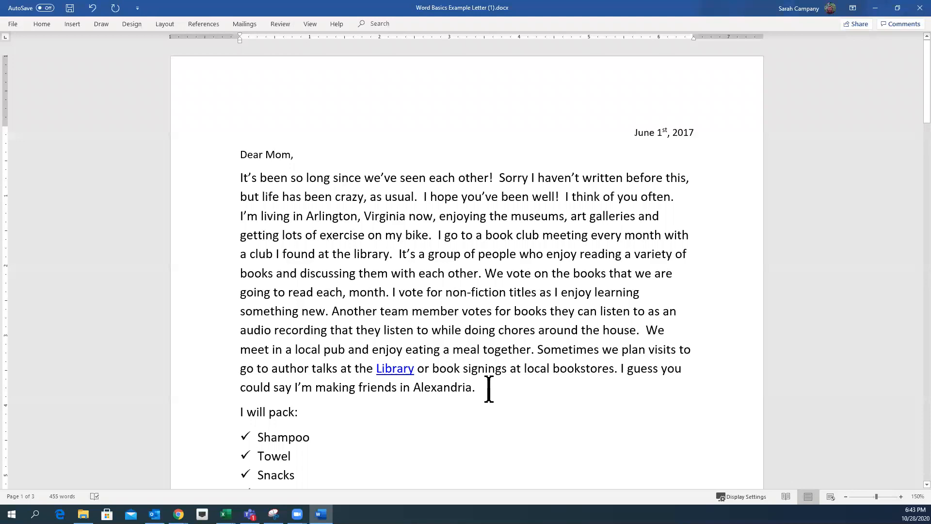
pyautogui.hotkey('ctrl', 'v')
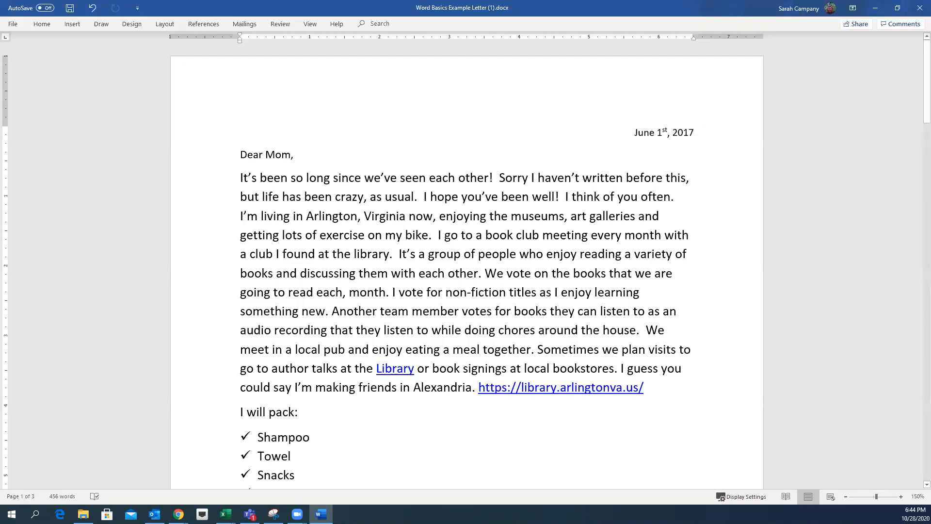
# - Switch to Google Chrome, open the library's My Account sign-in page and copy its full web address
pyautogui.click(178, 514)
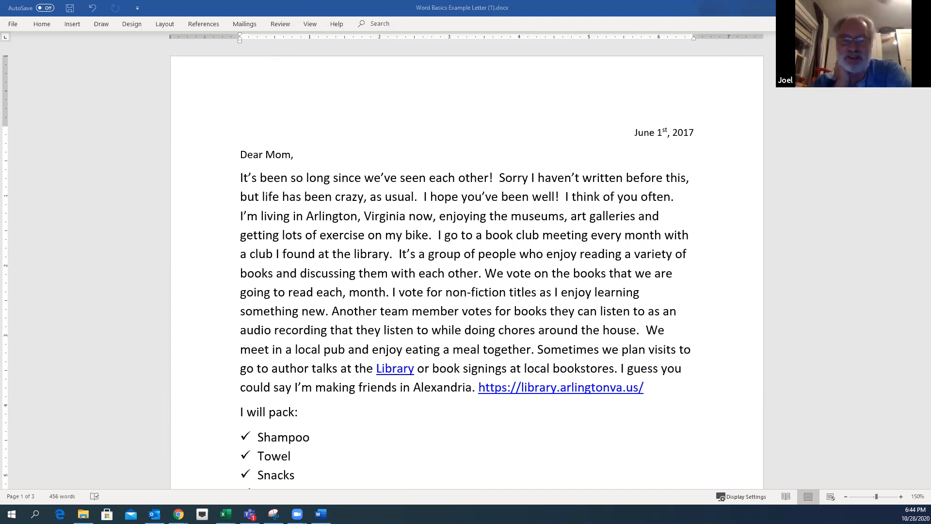
pyautogui.moveTo(179, 514)
pyautogui.click(340, 485)
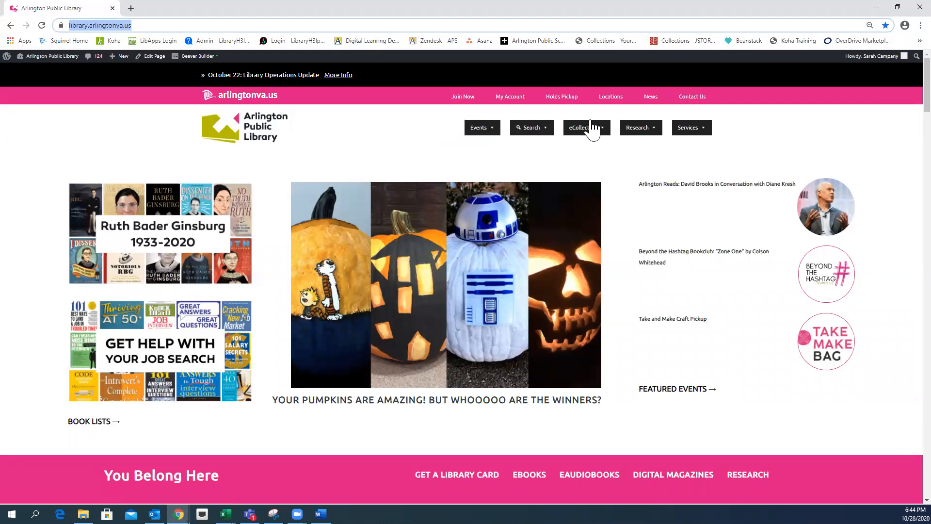
pyautogui.moveTo(511, 99)
pyautogui.click(509, 117)
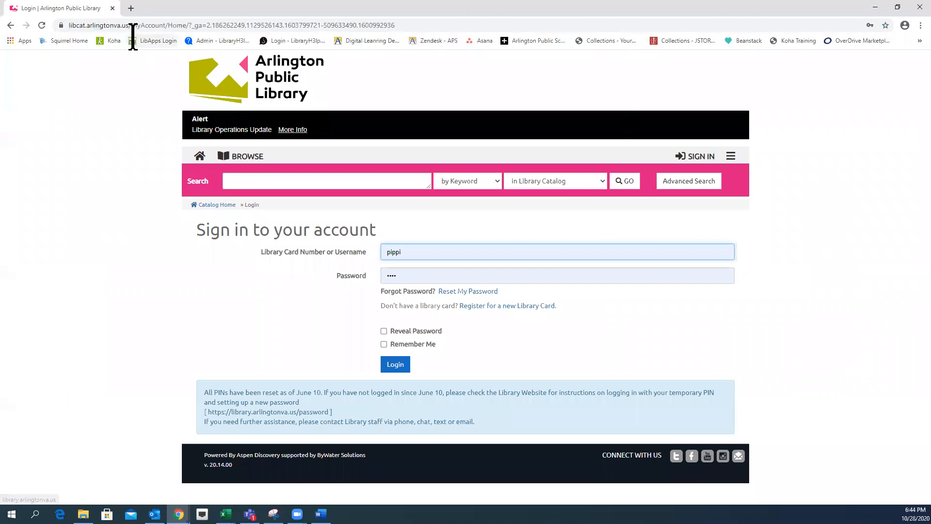
pyautogui.click(206, 25)
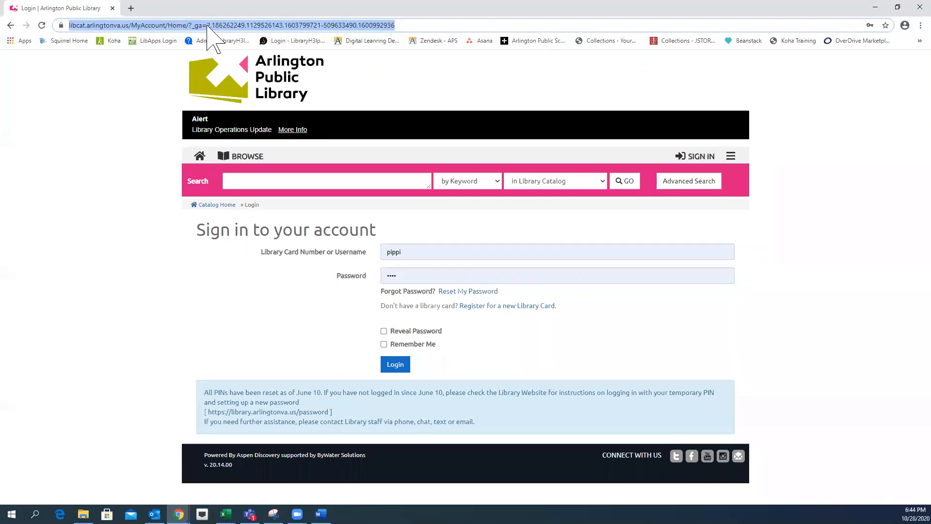
pyautogui.rightClick(207, 27)
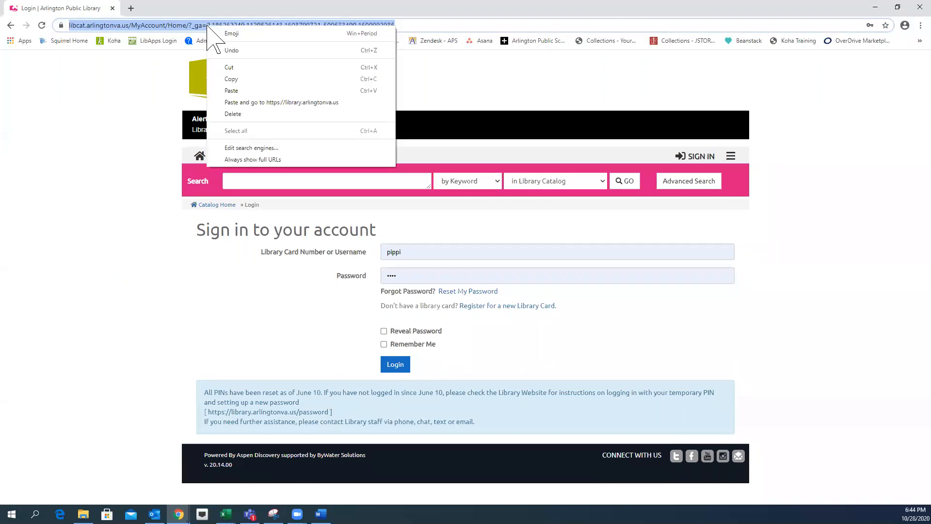
pyautogui.click(229, 79)
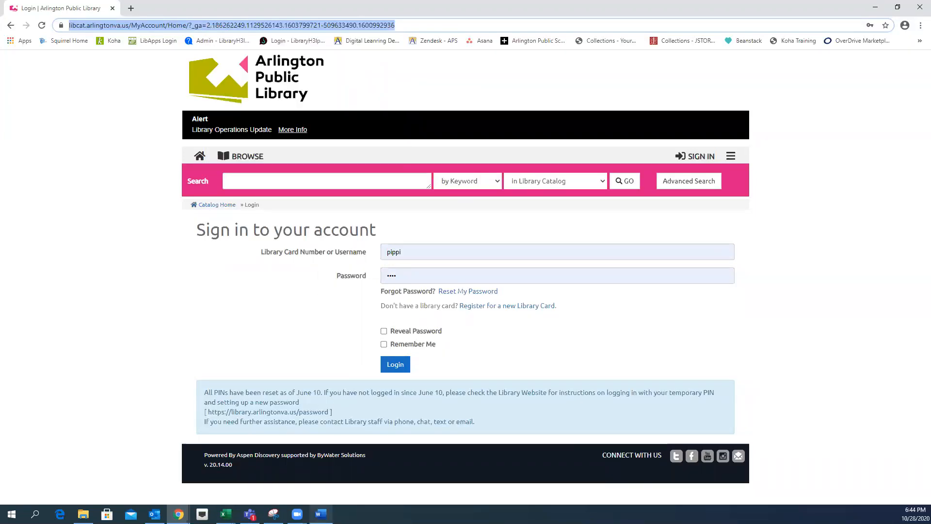
# - Switch to Word and link the words "doing chores" in the first paragraph to the copied sign-in page address
pyautogui.hotkey('alt', 'Tab')
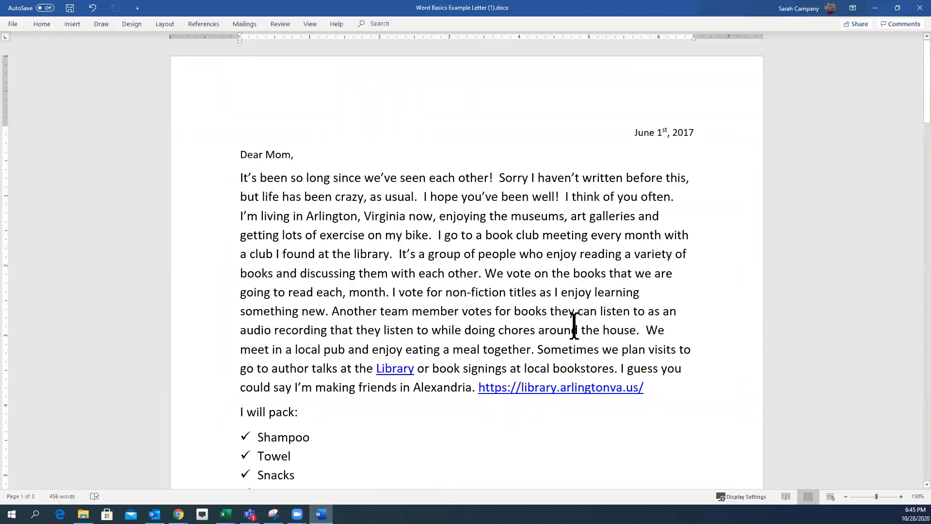
pyautogui.scroll(-2, 510, 311)
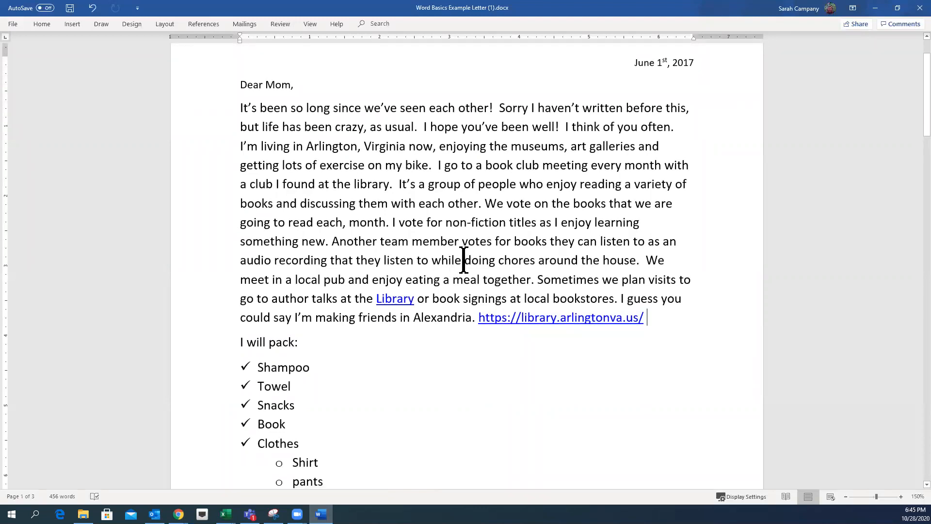
pyautogui.moveTo(464, 260); pyautogui.dragTo(526, 263)
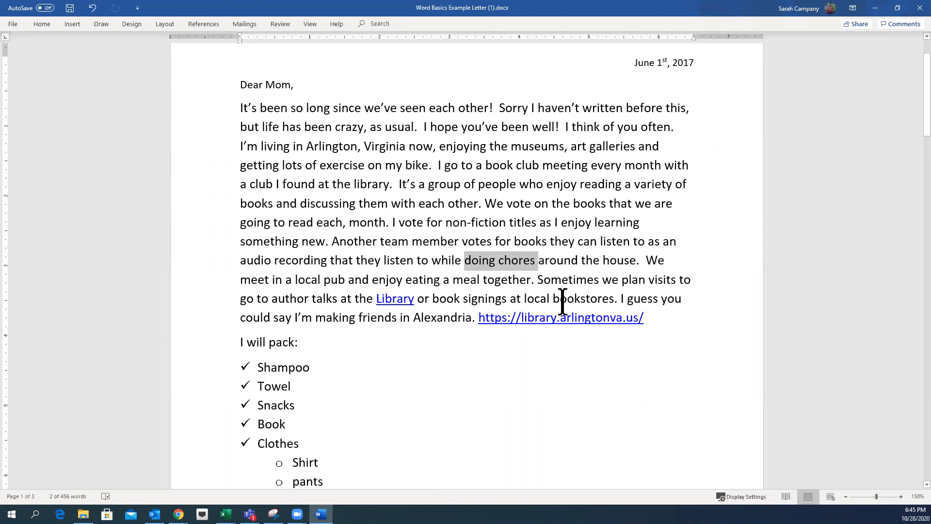
pyautogui.rightClick(500, 266)
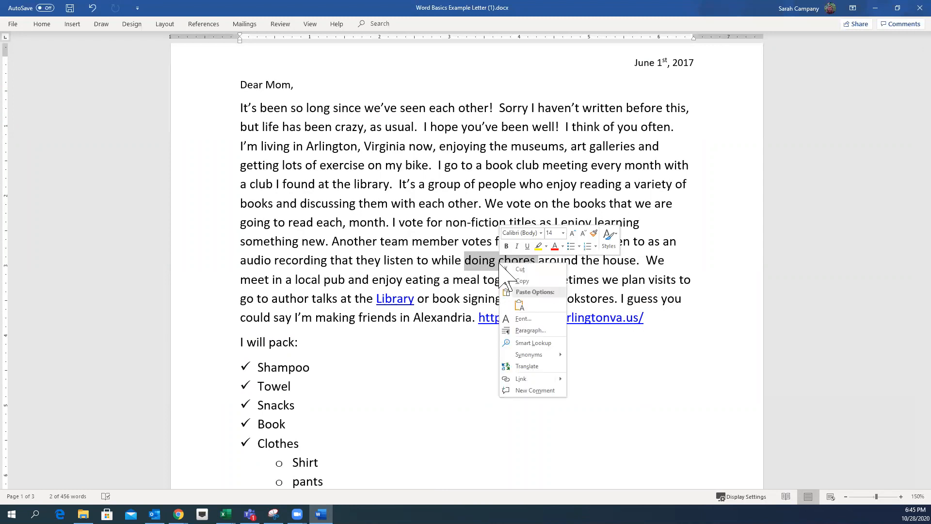
pyautogui.click(522, 379)
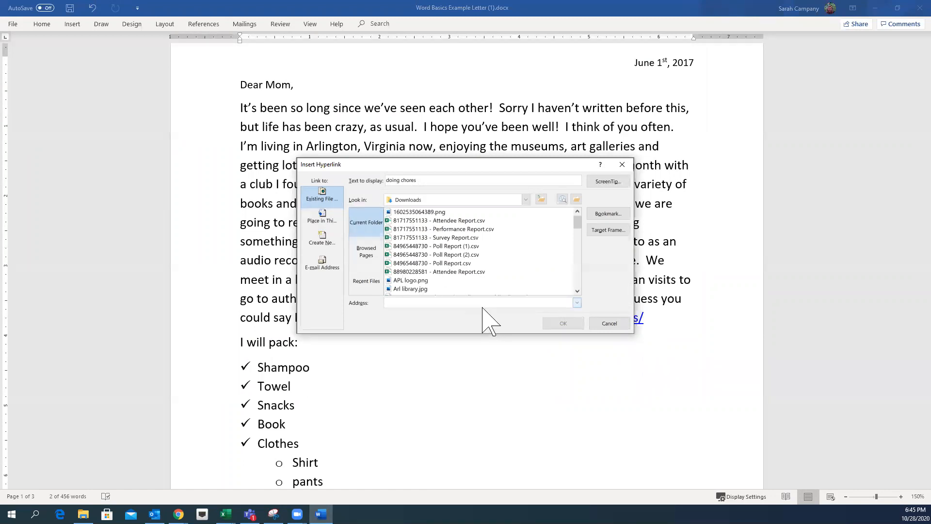
pyautogui.hotkey('ctrl', 'v')
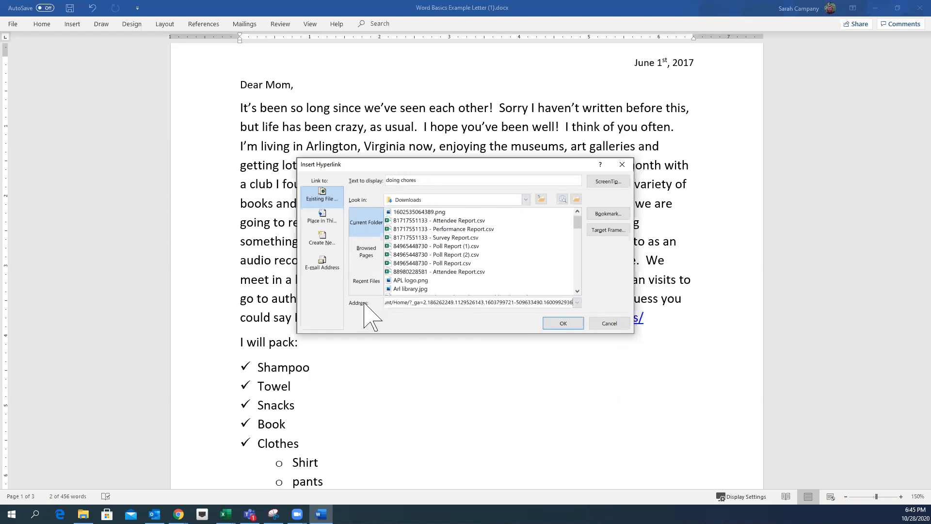
pyautogui.click(566, 325)
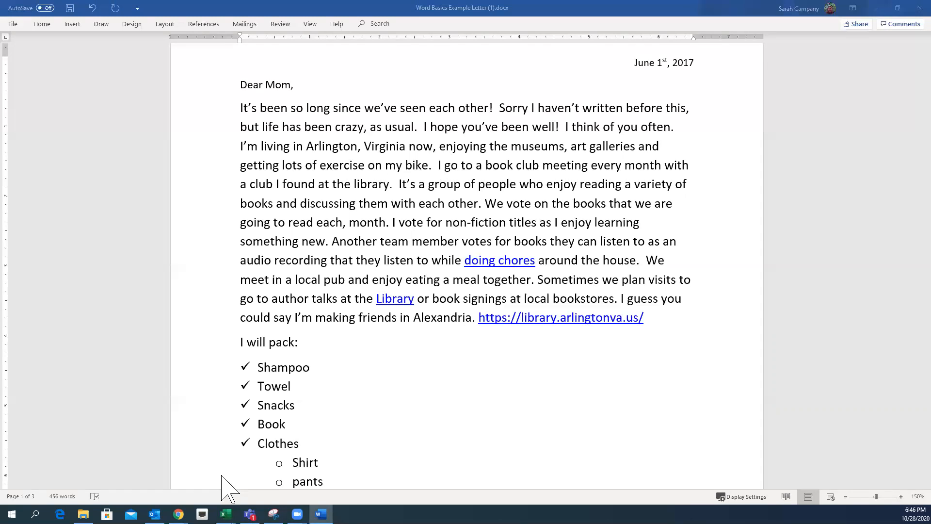
# - Switch to Google Chrome, return to the Arlington Public Library home page and bring up its row of videos
pyautogui.moveTo(178, 514)
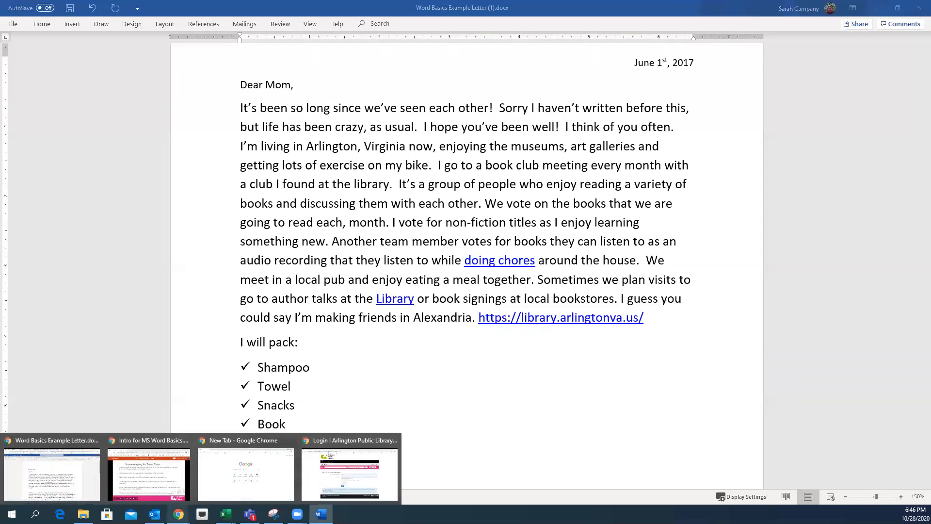
pyautogui.click(330, 494)
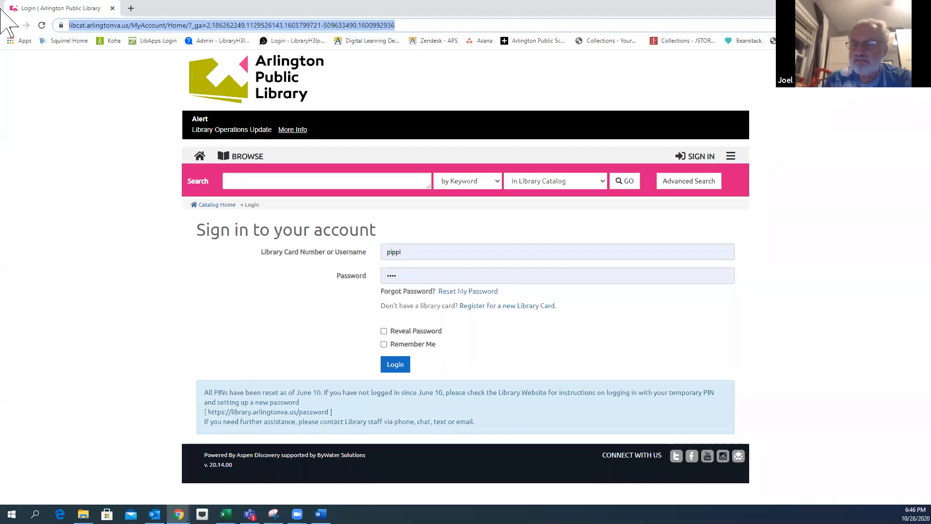
pyautogui.click(10, 25)
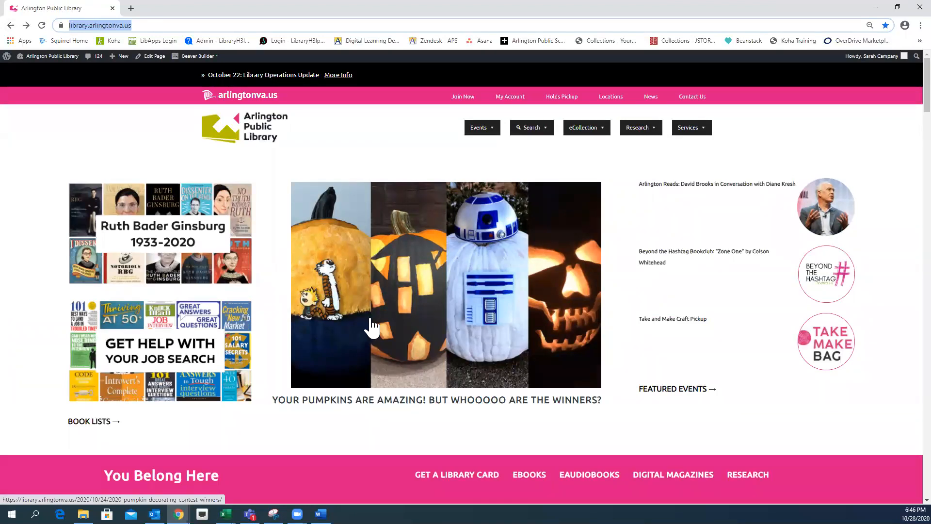
pyautogui.scroll(-3, 372, 328)
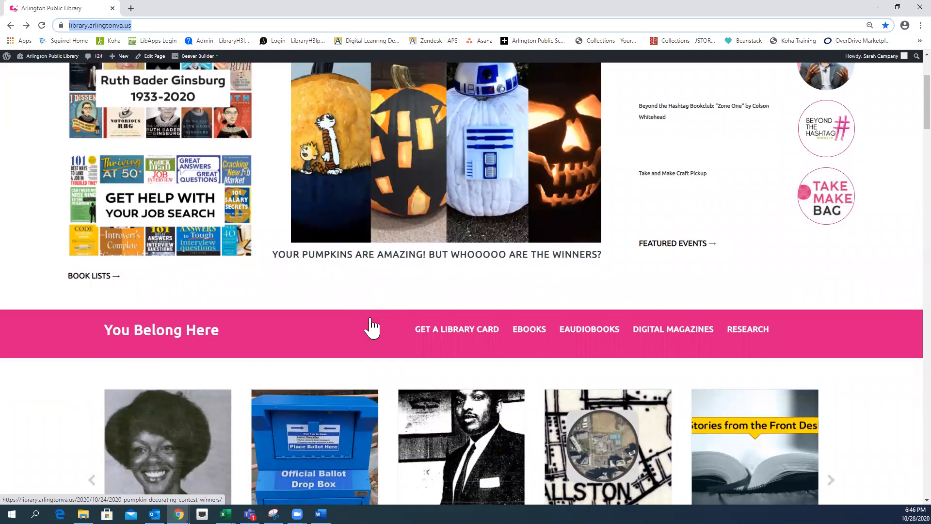
pyautogui.scroll(-2, 372, 329)
pyautogui.scroll(-1, 372, 329)
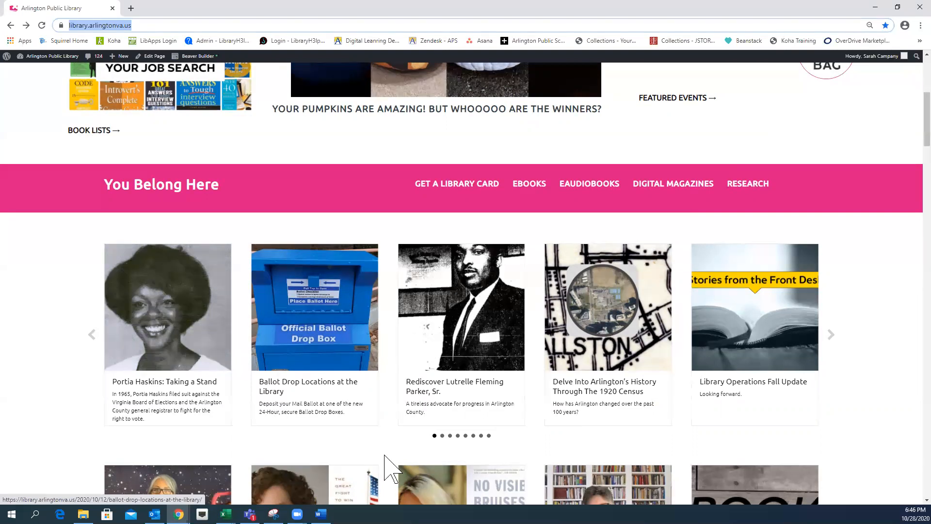
pyautogui.scroll(-5, 349, 453)
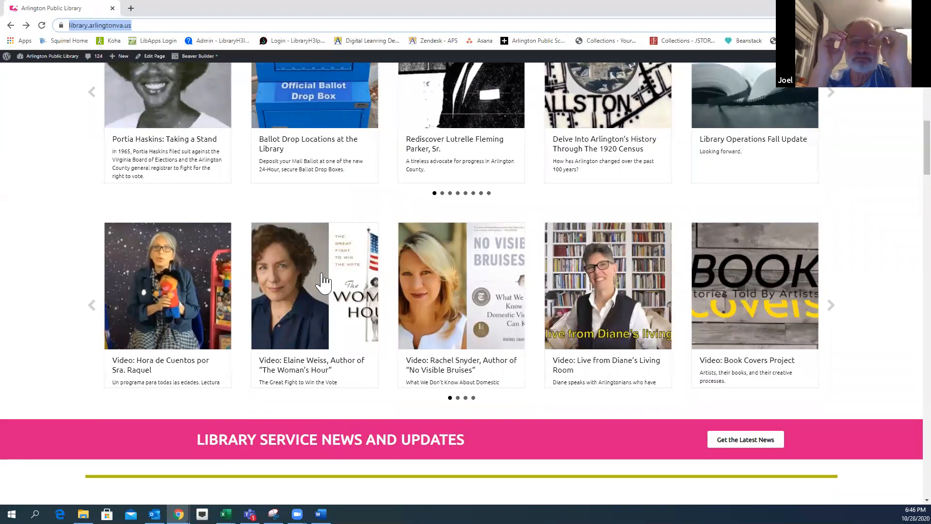
# - Copy the Hora de Cuentos video entry from the page, including its picture, title and description
pyautogui.moveTo(107, 201); pyautogui.dragTo(221, 377)
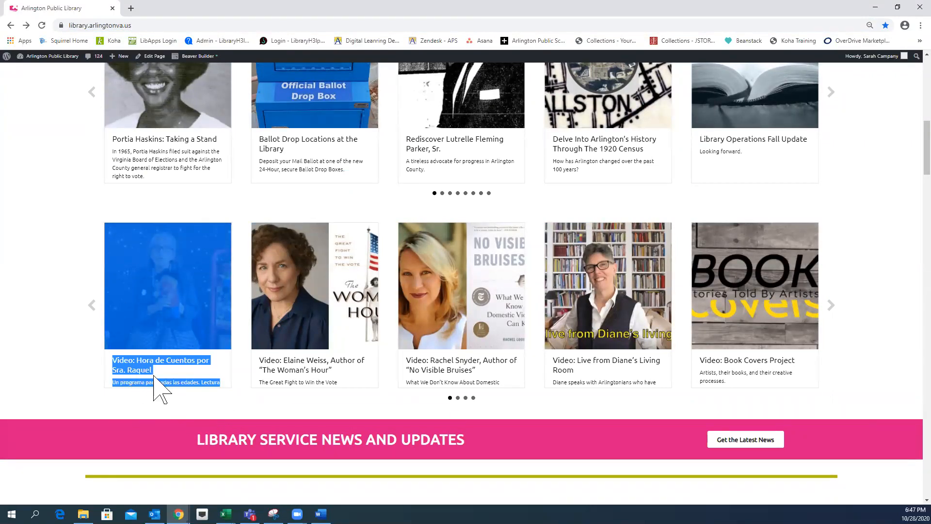
pyautogui.rightClick(139, 370)
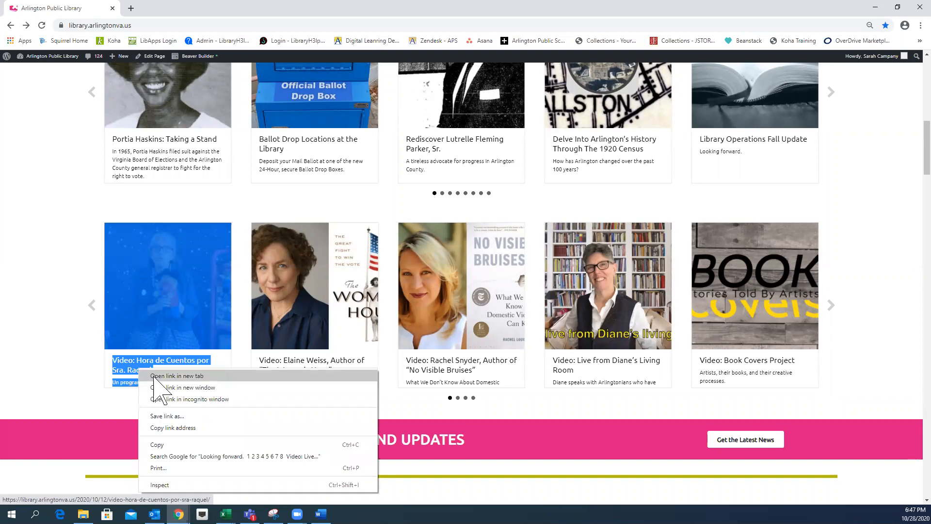
pyautogui.click(156, 444)
# - Switch to Word and add two blank lines above "I will pack:"
pyautogui.click(321, 513)
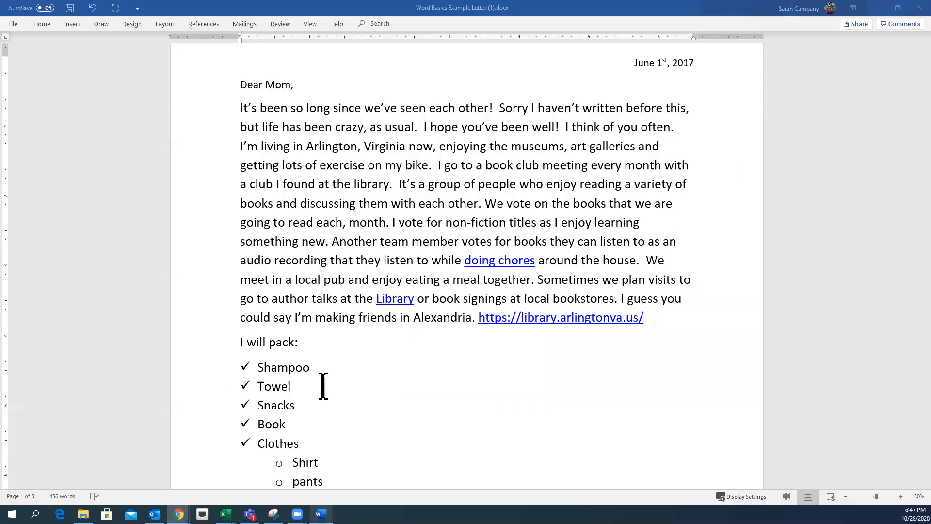
pyautogui.scroll(-2, 328, 378)
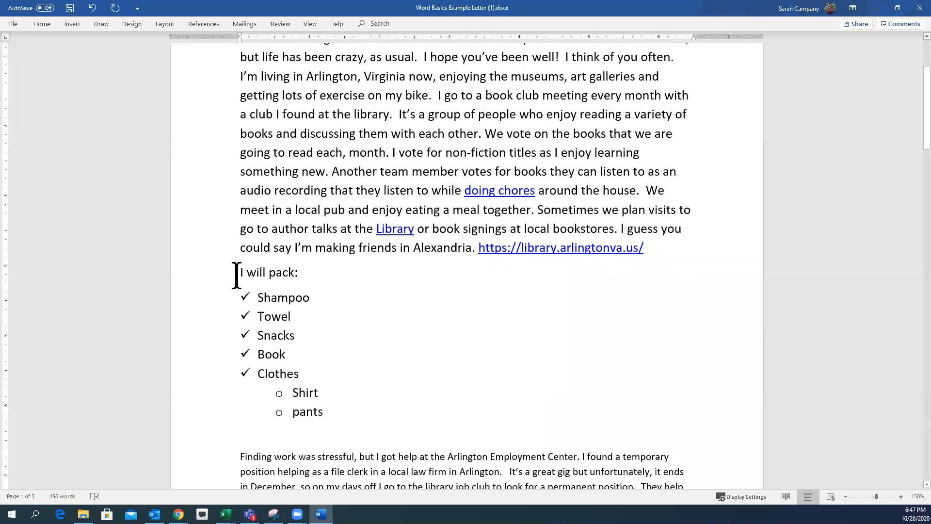
pyautogui.click(241, 276)
pyautogui.press('Return')
pyautogui.press('Return')
pyautogui.press('Up')
pyautogui.press('Up')
# - Try pasting the copied web content with its source formatting above "I will pack:", and undo the paste
pyautogui.rightClick(254, 280)
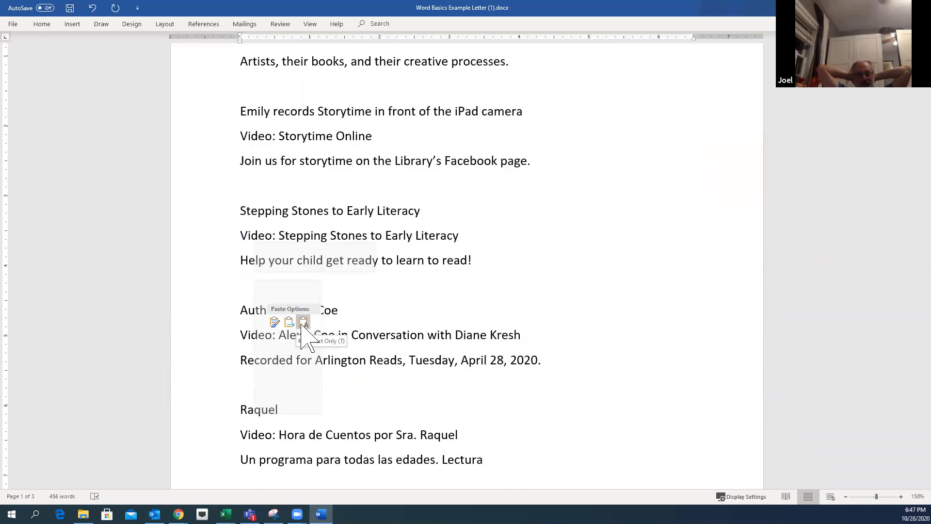
pyautogui.click(274, 323)
pyautogui.scroll(10, 368, 354)
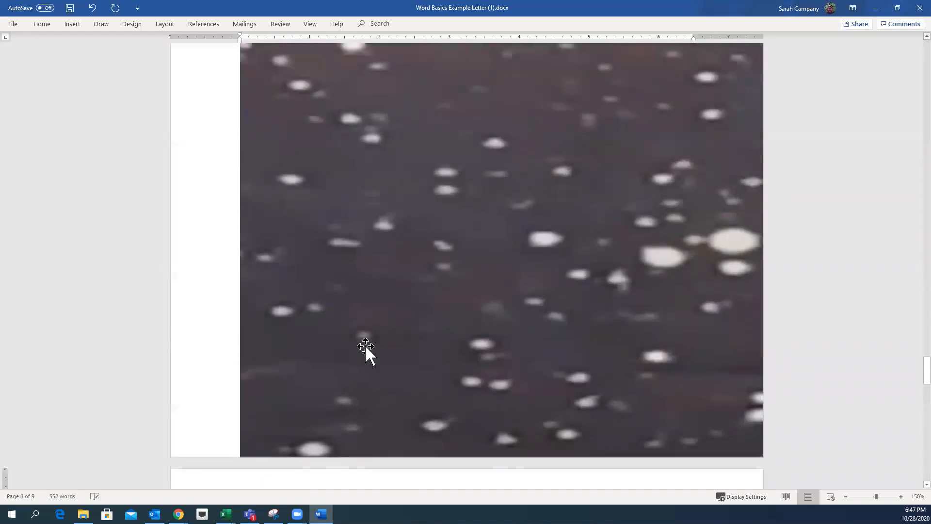
pyautogui.click(286, 325)
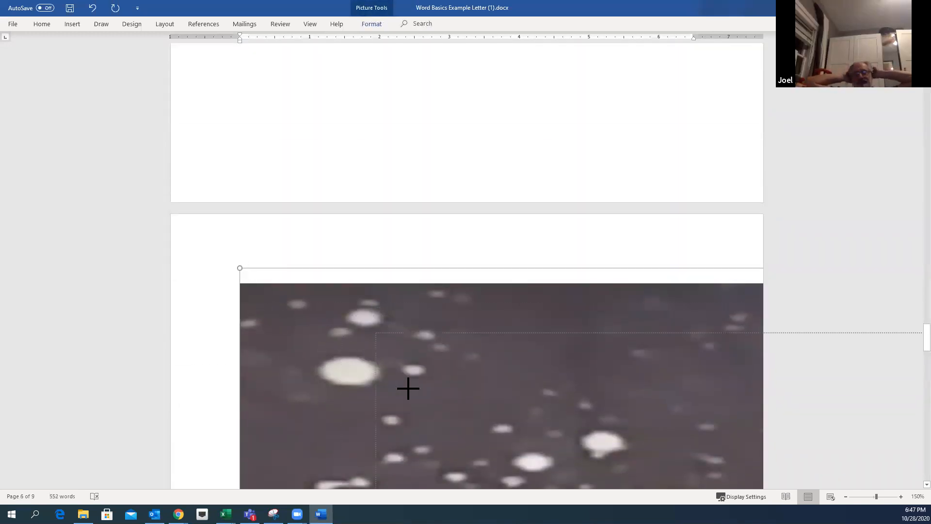
pyautogui.scroll(-4, 370, 357)
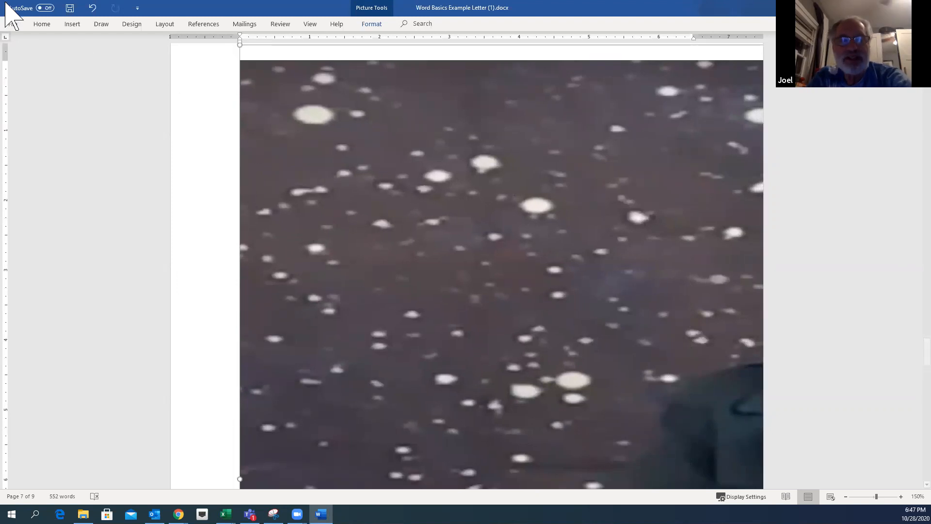
pyautogui.click(92, 7)
pyautogui.scroll(2, 538, 335)
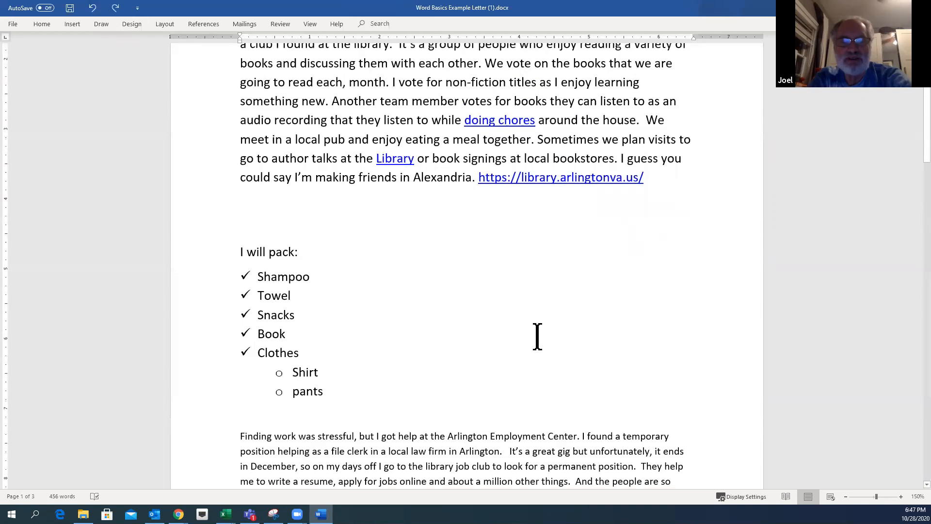
# - Switch to Google Chrome and copy only the image of the Hora de Cuentos video
pyautogui.rightClick(267, 231)
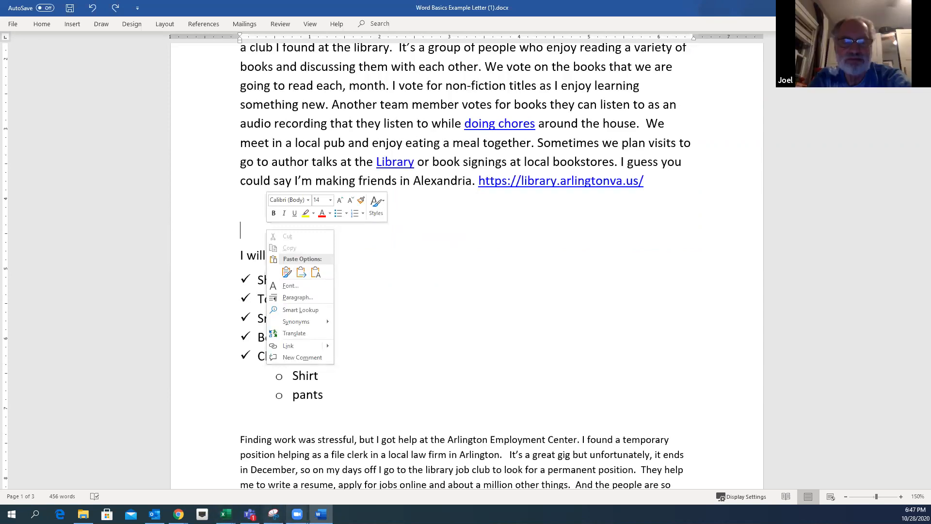
pyautogui.moveTo(250, 514)
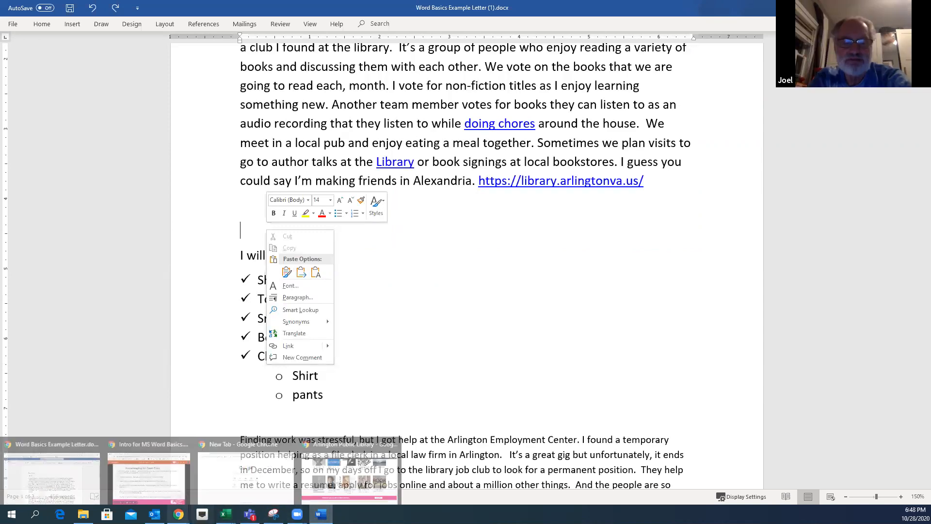
pyautogui.click(179, 514)
pyautogui.click(324, 464)
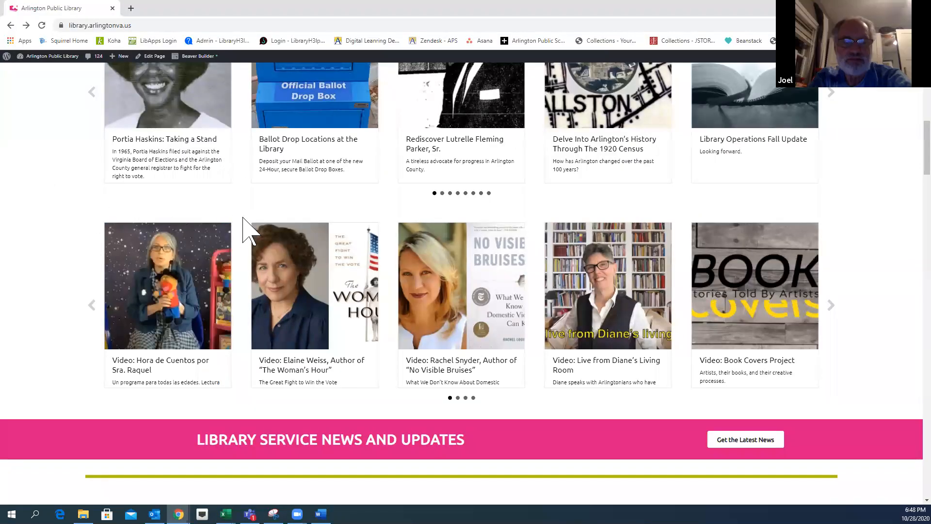
pyautogui.moveTo(267, 229); pyautogui.dragTo(300, 288)
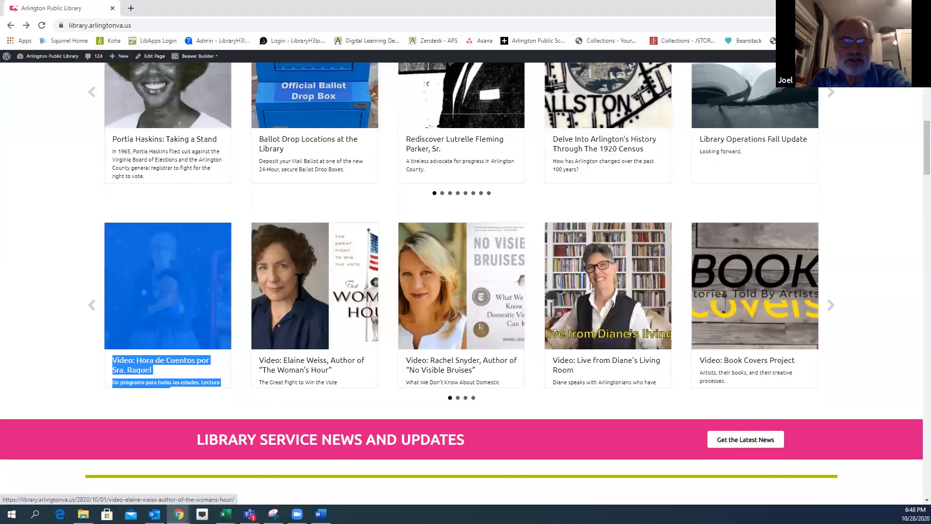
pyautogui.moveTo(241, 339); pyautogui.dragTo(214, 339)
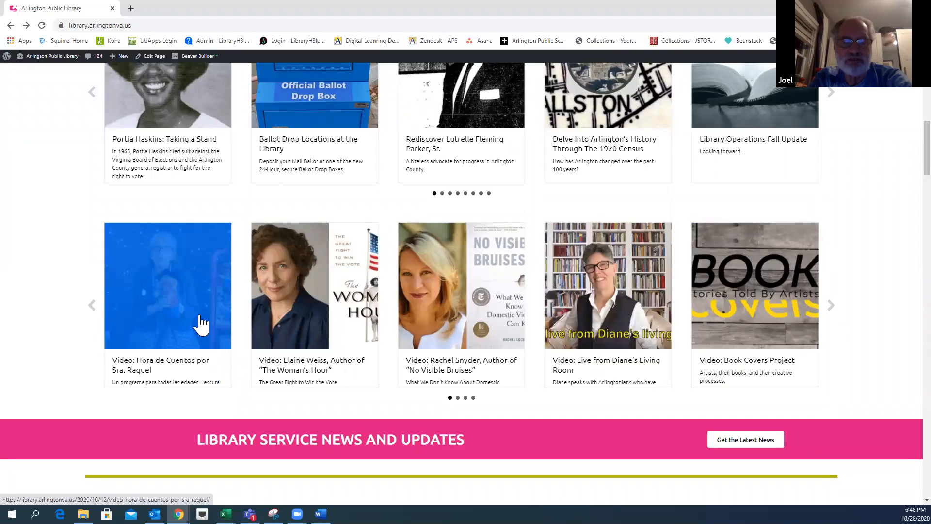
pyautogui.rightClick(200, 316)
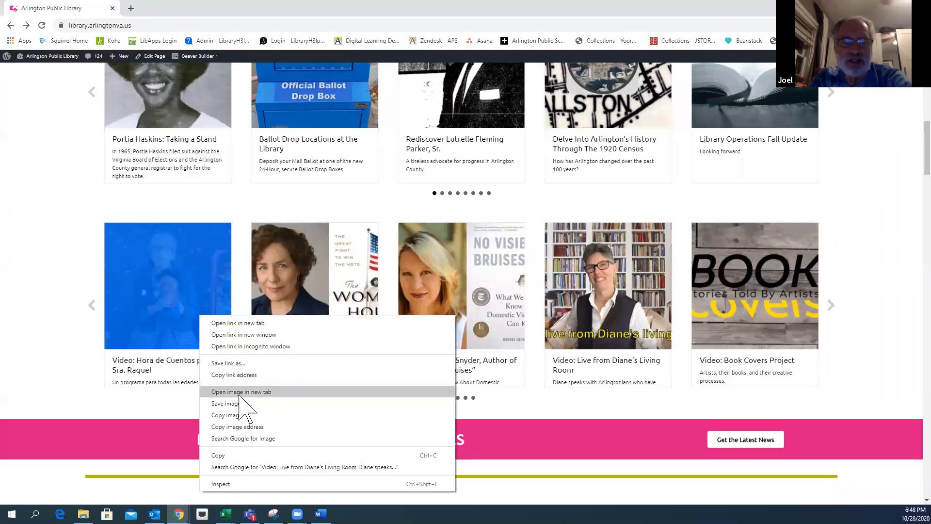
pyautogui.click(238, 420)
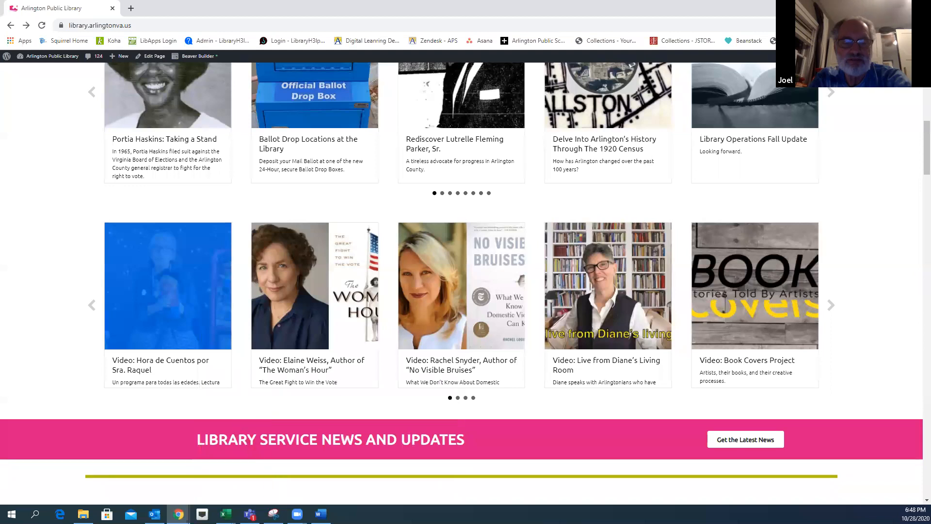
# - Switch to Word and paste the copied image as a picture on the blank line above "I will pack:"
pyautogui.hotkey('alt', 'Tab')
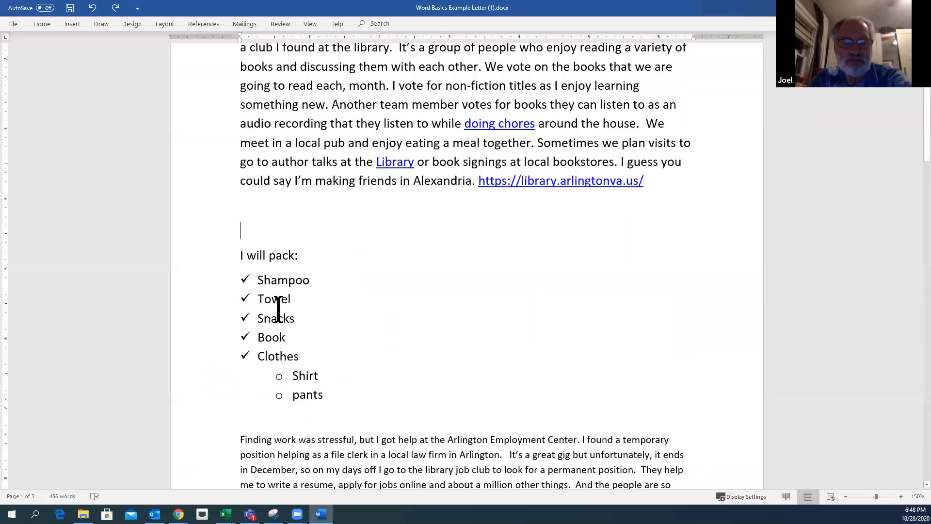
pyautogui.rightClick(251, 231)
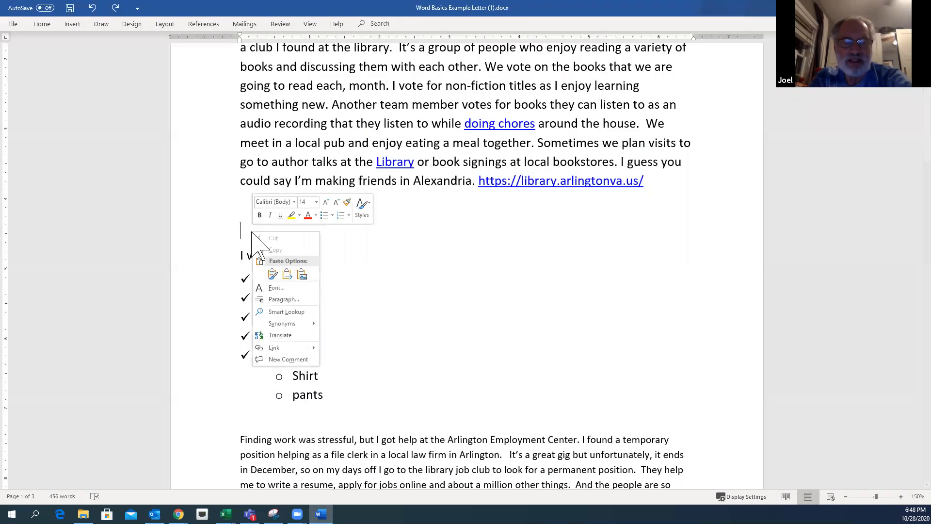
pyautogui.click(302, 274)
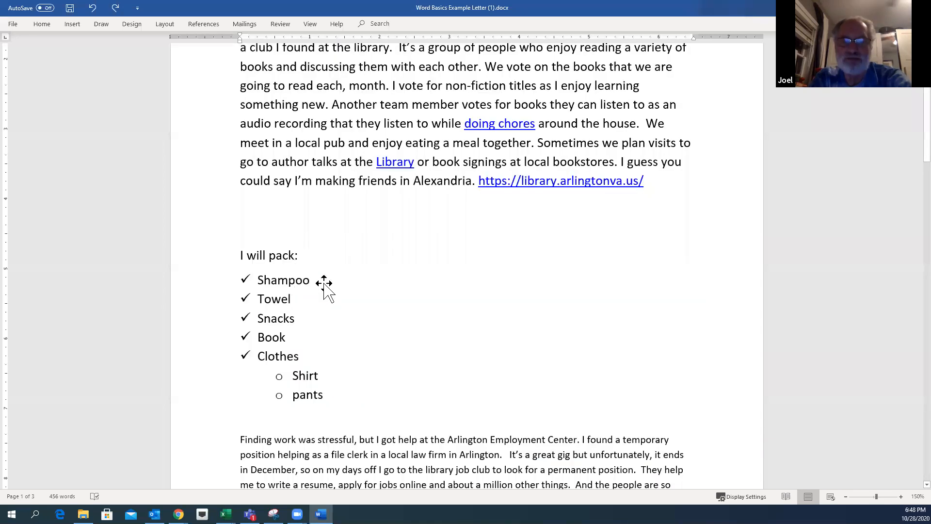
pyautogui.scroll(2, 379, 290)
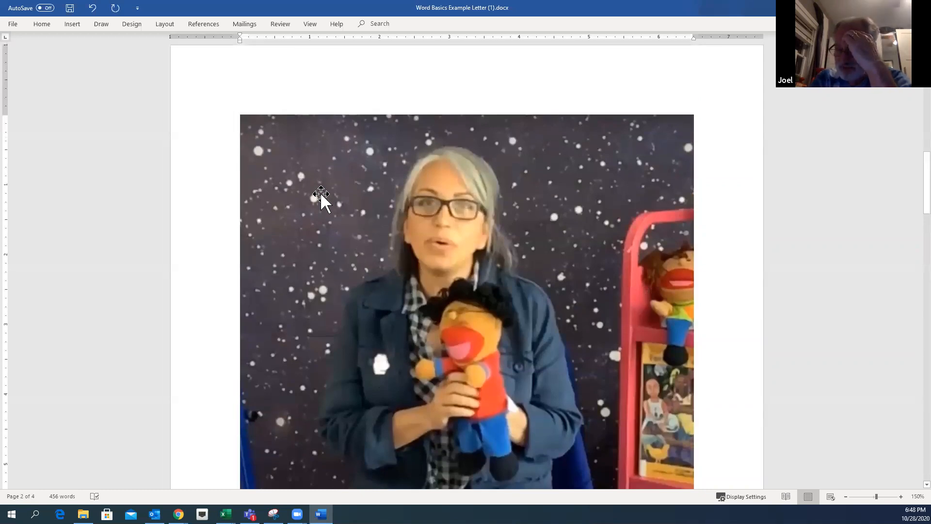
# - Shrink the pasted picture proportionally to about 2.25 inches wide so it fits below the first paragraph
pyautogui.click(256, 128)
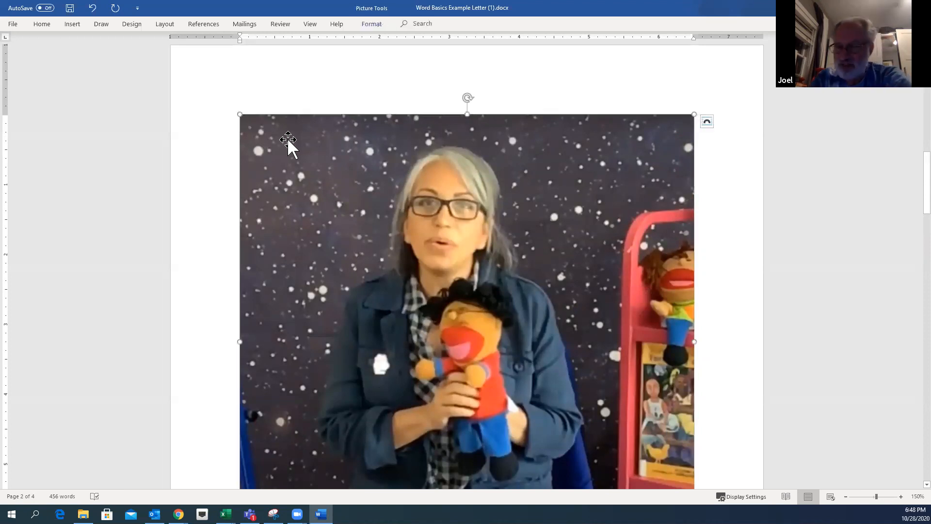
pyautogui.moveTo(240, 115); pyautogui.dragTo(408, 281)
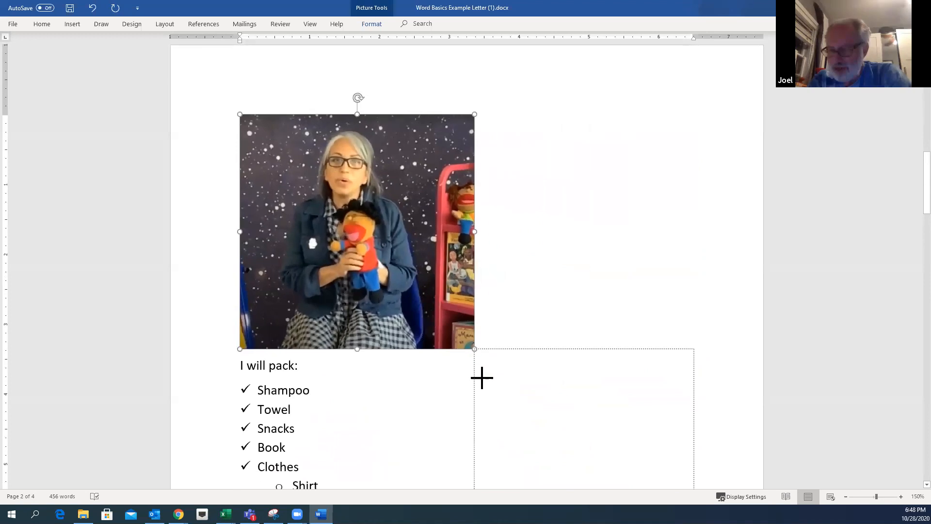
pyautogui.moveTo(517, 415); pyautogui.dragTo(537, 434)
pyautogui.scroll(3, 525, 188)
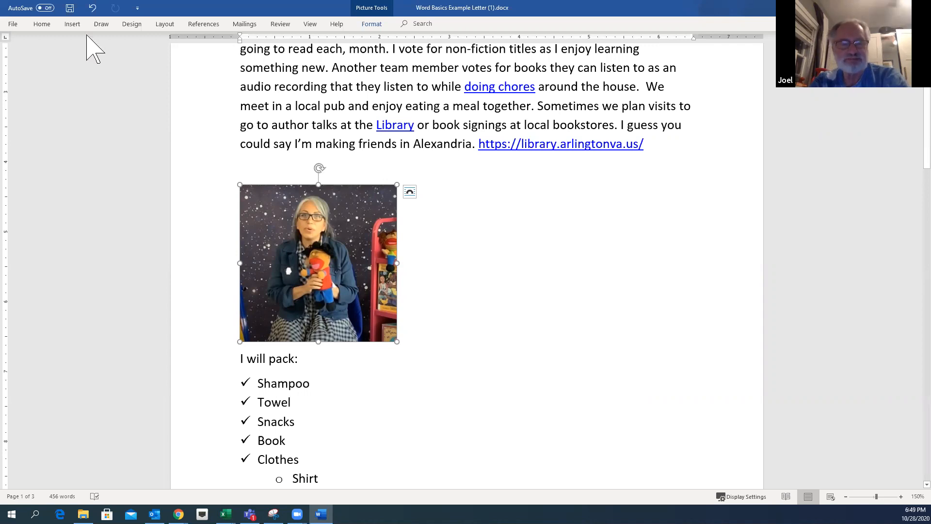
# - Preview the available paste options for the copied image without applying any of them
pyautogui.click(47, 26)
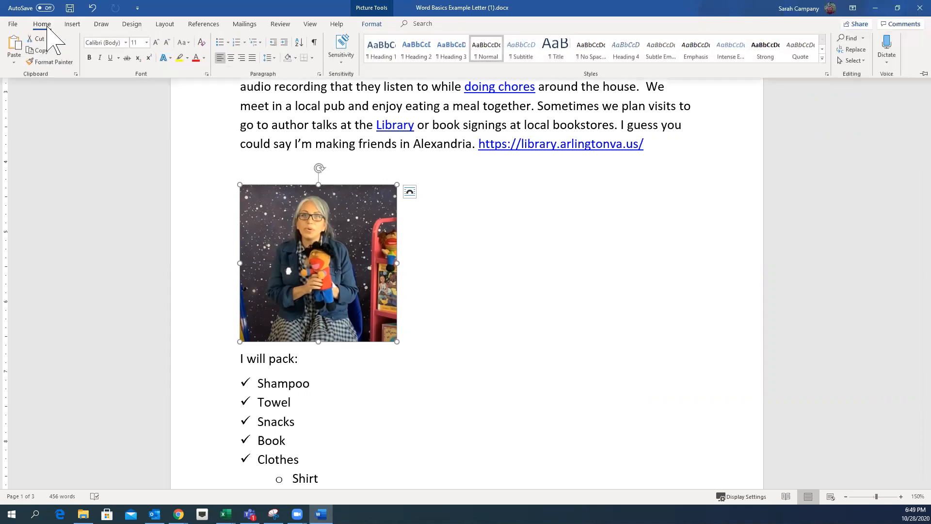
pyautogui.click(13, 62)
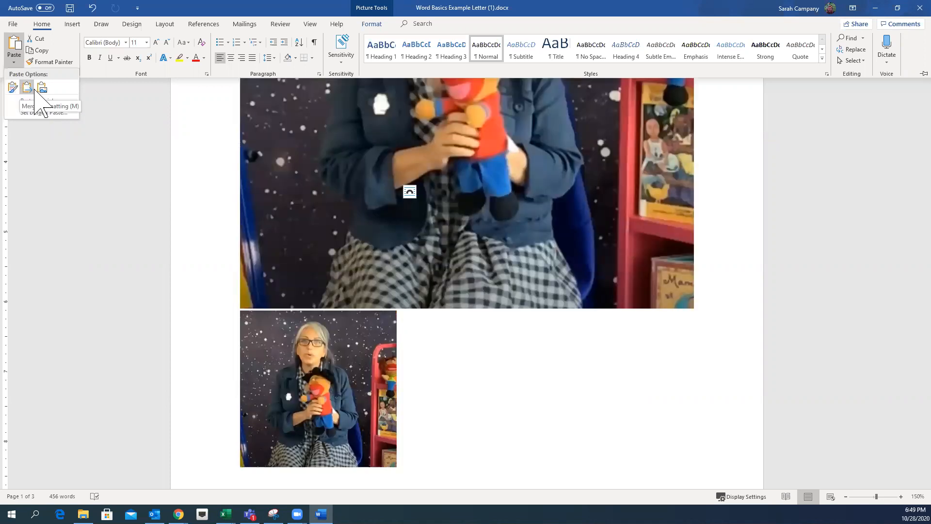
pyautogui.click(27, 227)
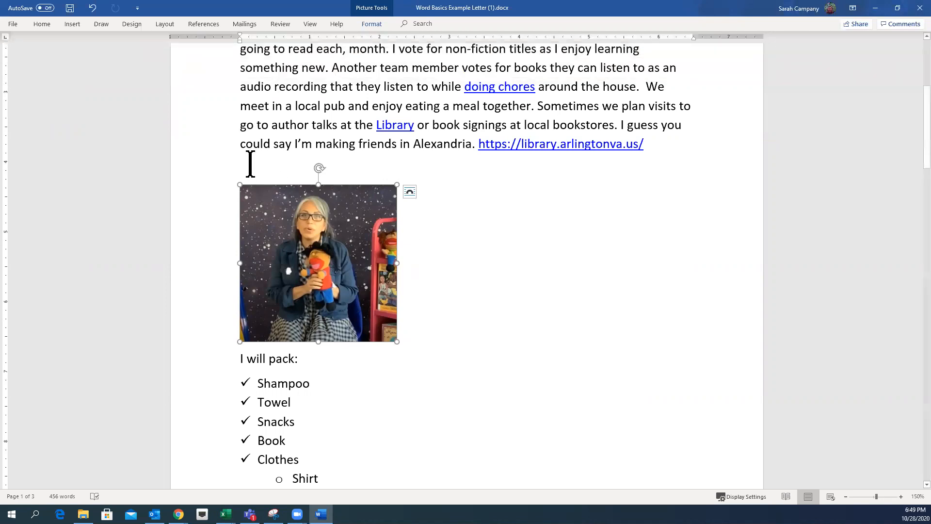
# - Enter the line "This is story time" directly above the picture
pyautogui.click(250, 163)
pyautogui.write('This is so')
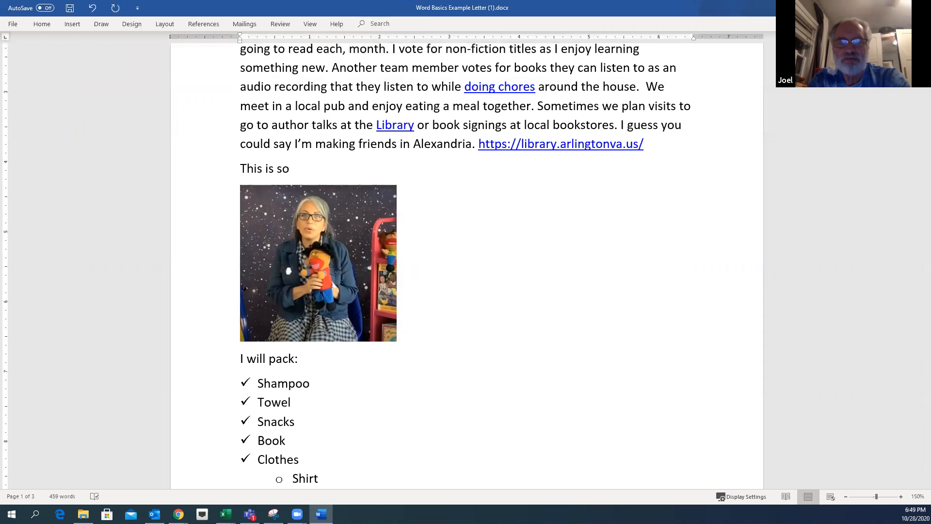
pyautogui.press('BackSpace')
pyautogui.write('tory time')
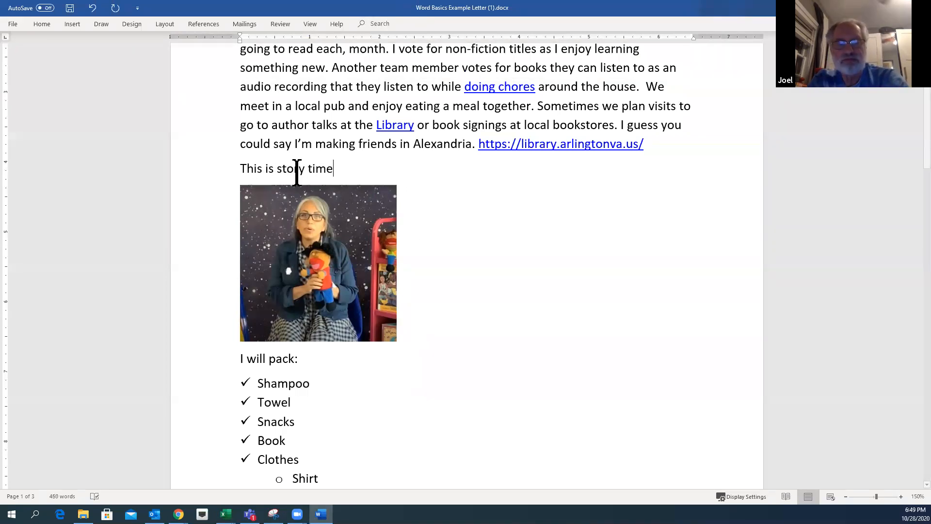
# - Set the story time picture's text wrapping to Square so the packing list flows beside it
pyautogui.click(371, 225)
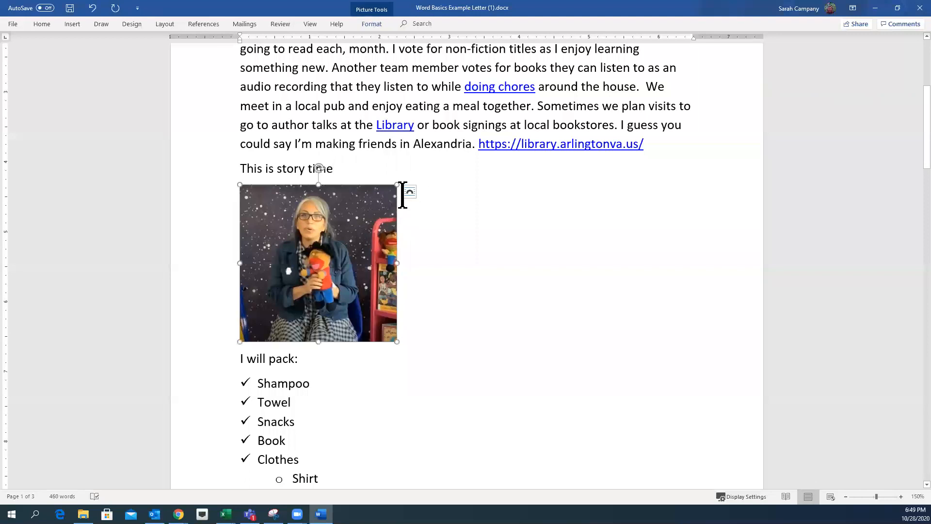
pyautogui.click(410, 194)
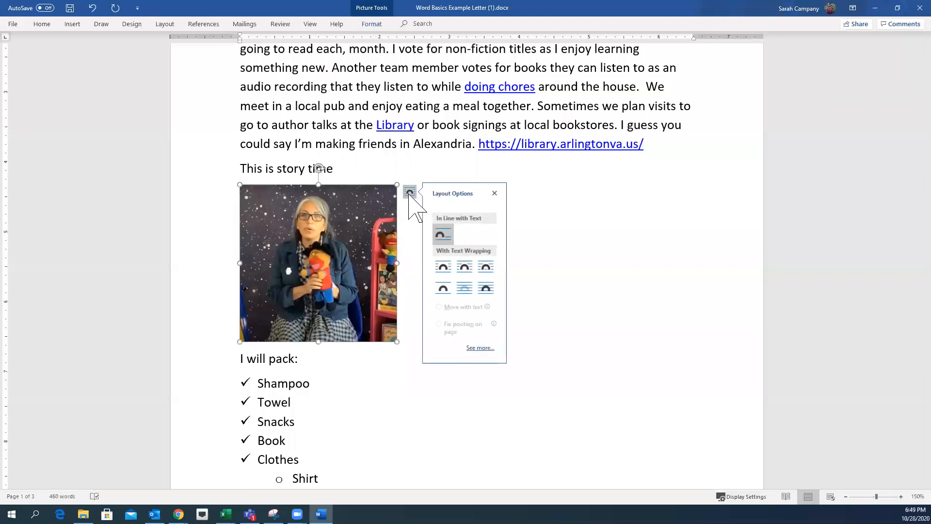
pyautogui.click(444, 267)
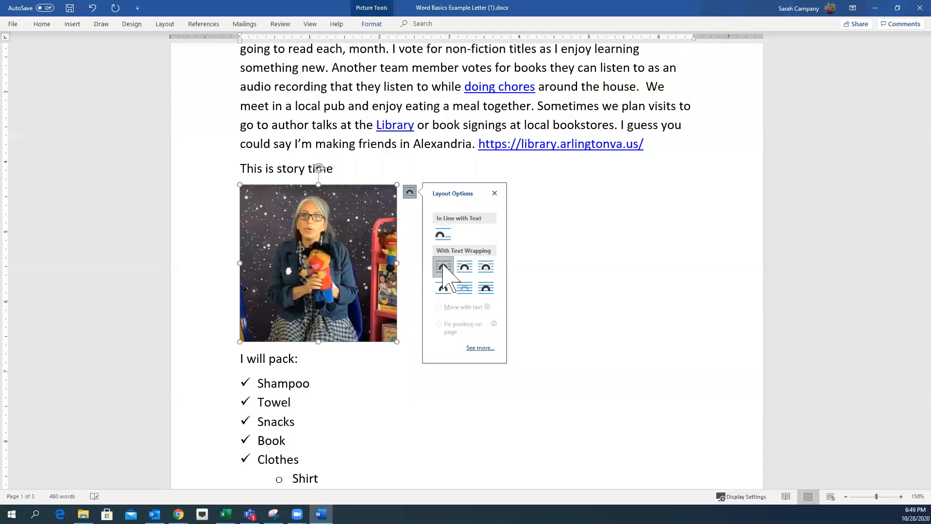
pyautogui.click(599, 294)
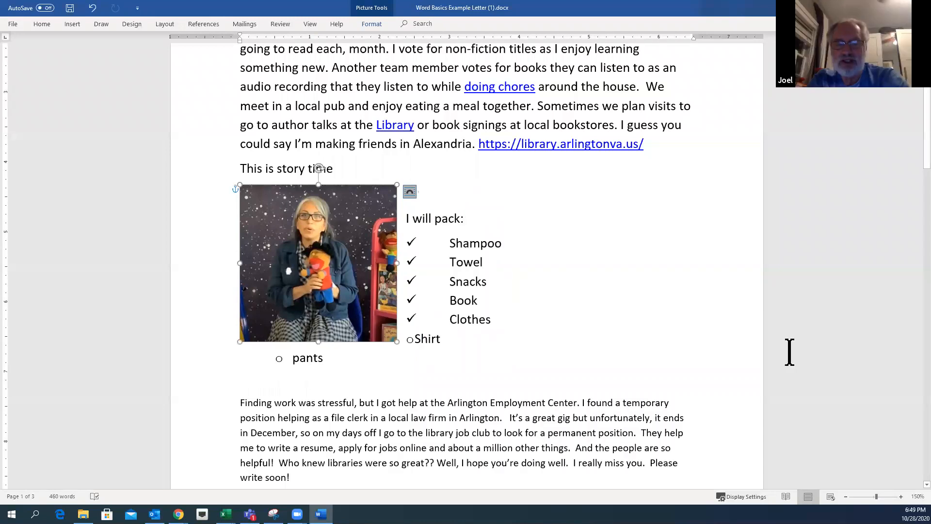
# - Move the picture up into the middle of the first letter paragraph, starting beside the line "books and discussing"
pyautogui.click(371, 201)
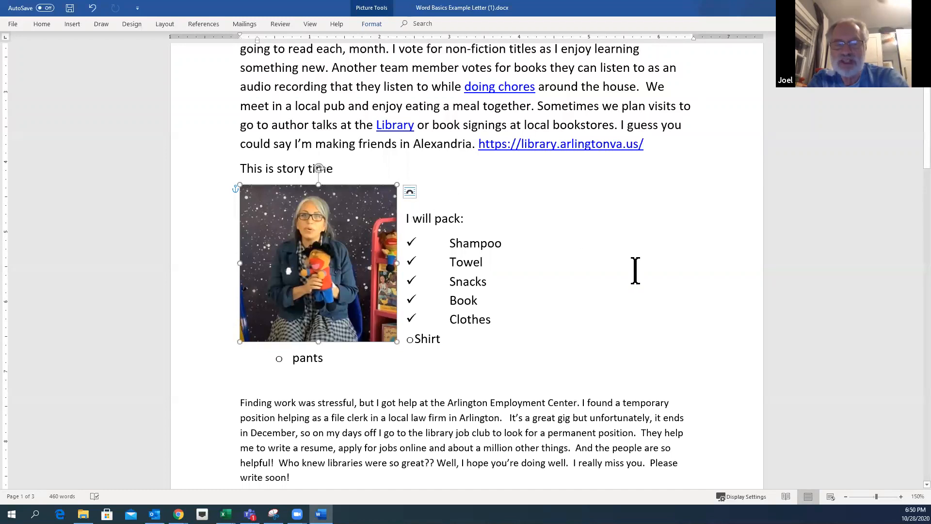
pyautogui.click(411, 191)
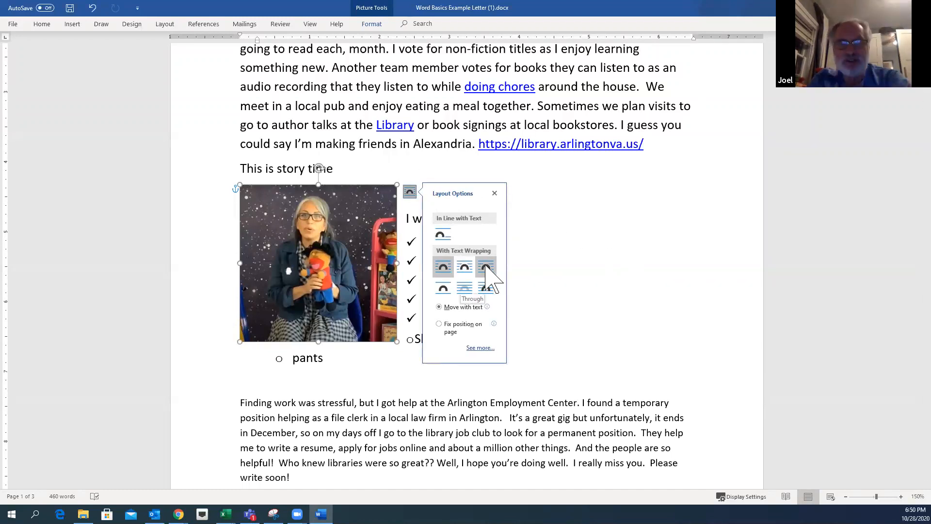
pyautogui.moveTo(348, 260); pyautogui.dragTo(462, 96)
pyautogui.scroll(3, 615, 308)
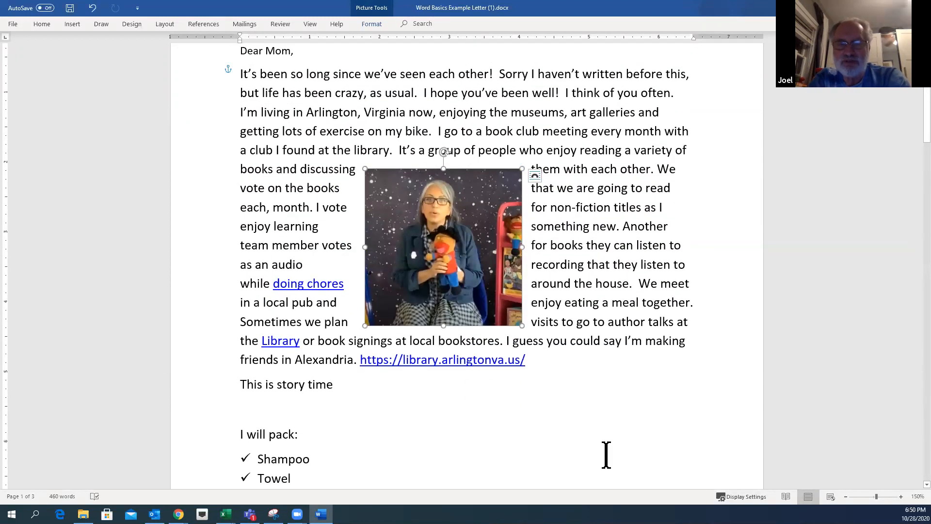
# - Try the In Front of Text and Top and Bottom wrapping styles on the picture, then return it to Square
pyautogui.click(535, 175)
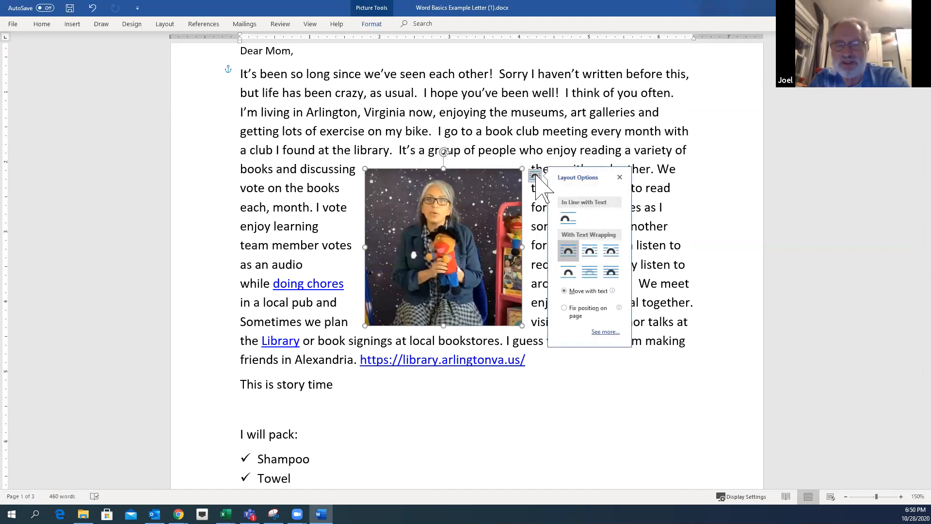
pyautogui.click(611, 272)
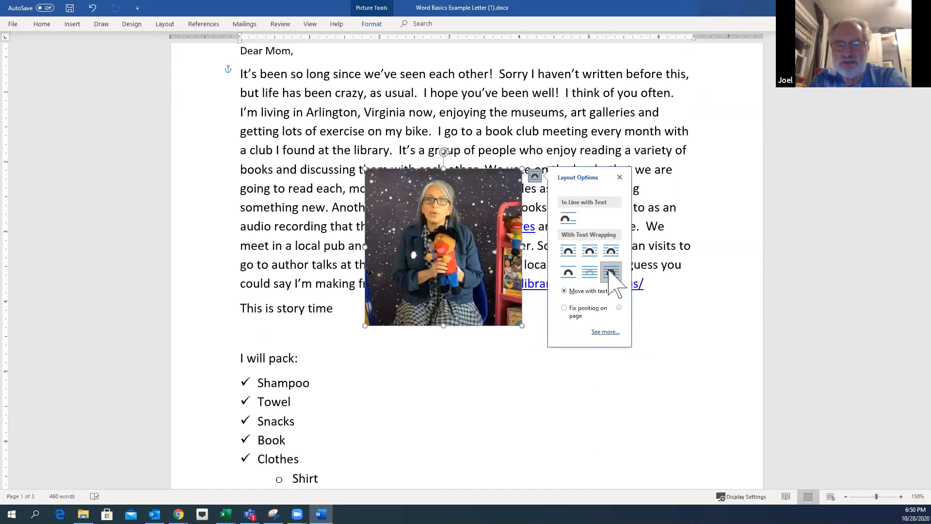
pyautogui.click(568, 272)
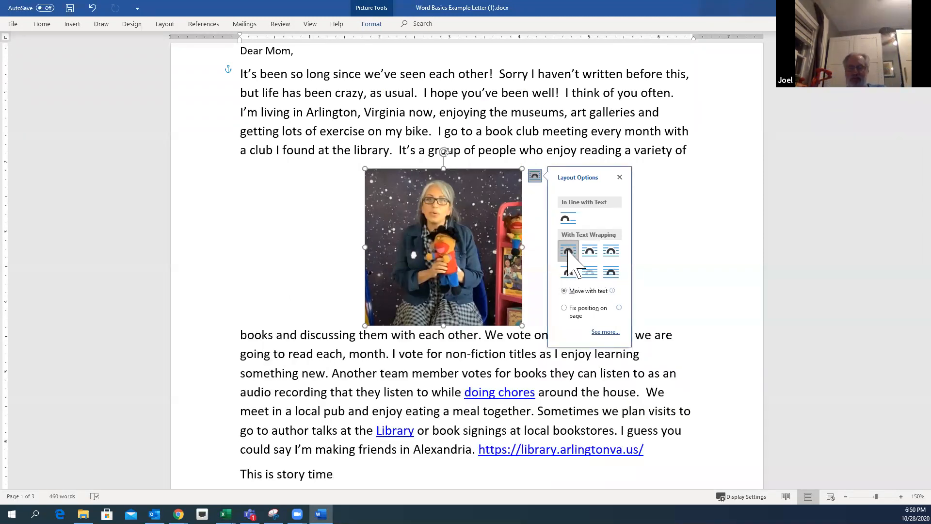
pyautogui.click(568, 250)
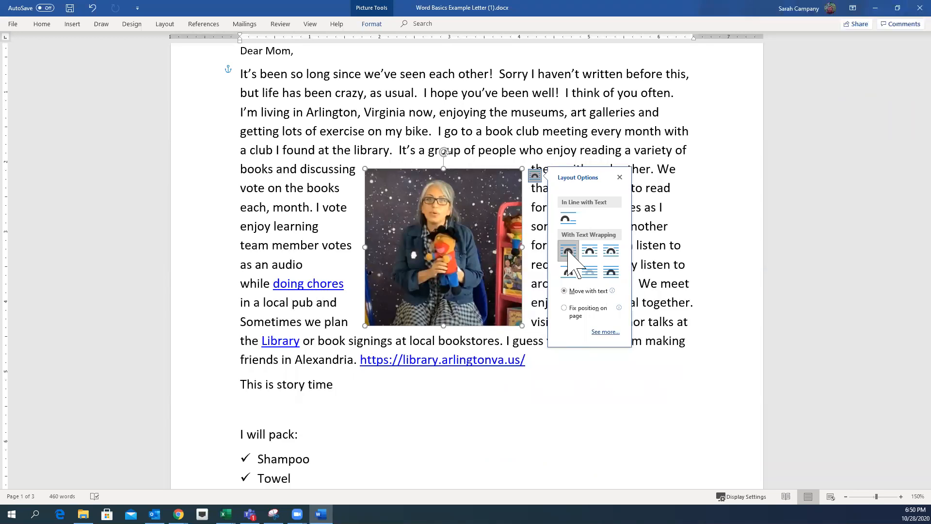